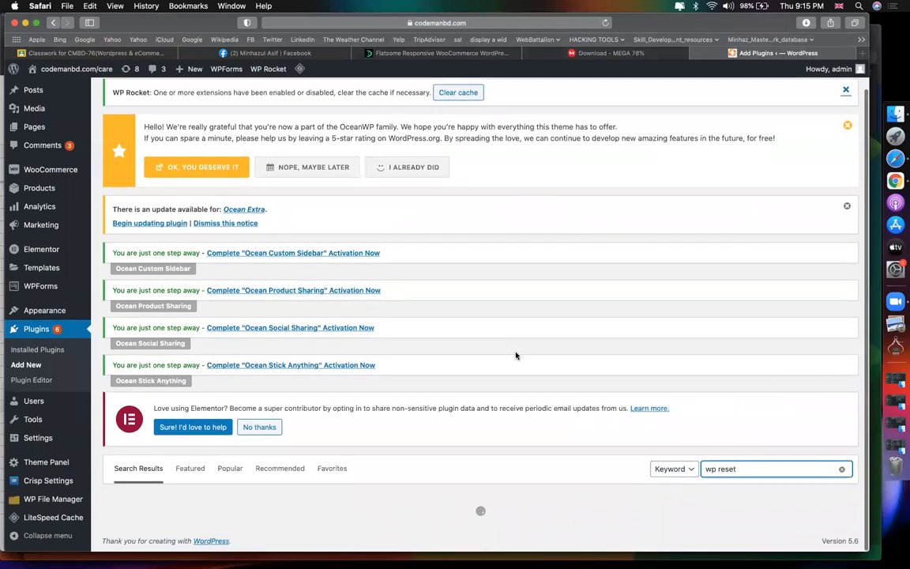
Step: Check the WP Reset entry in the plugin search results and open the plugin's tool page
scroll(516, 355, "down", 4)
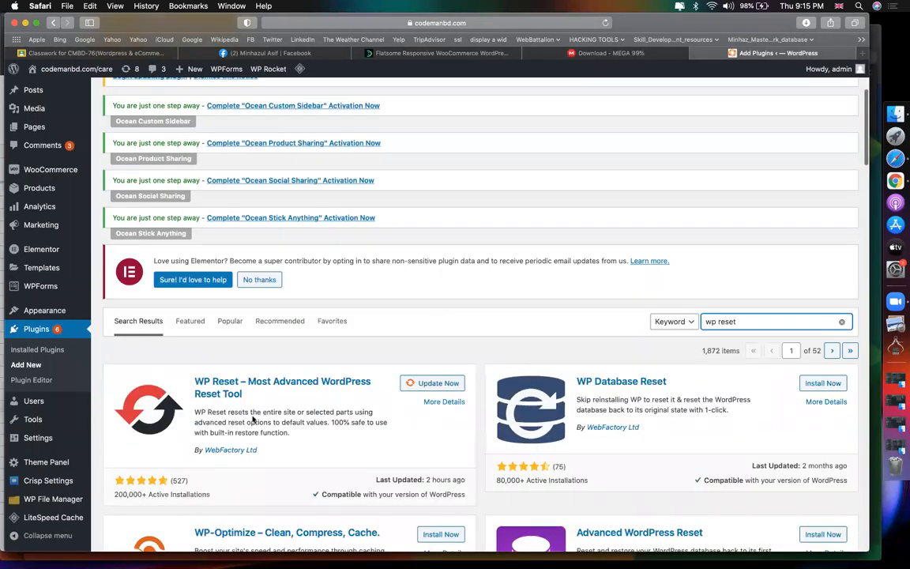
mouse_move(43, 437)
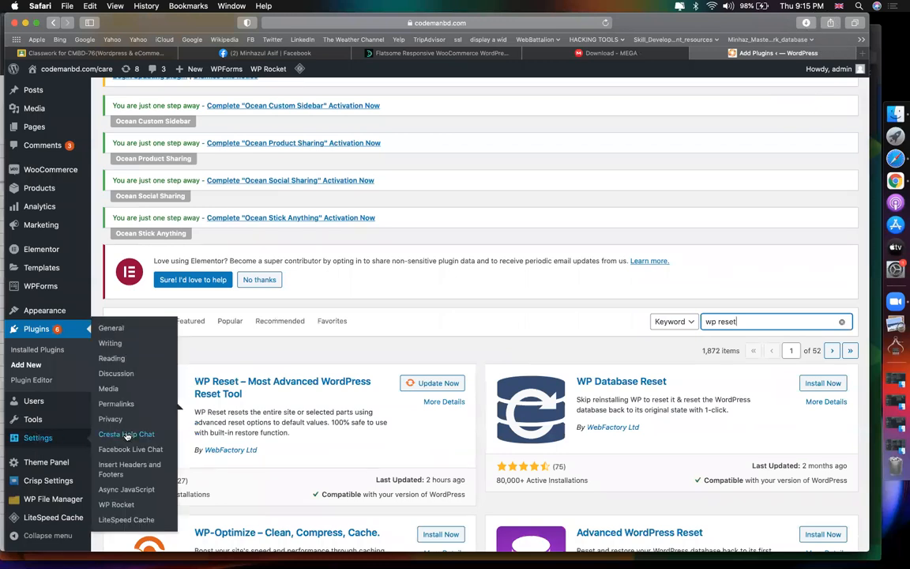
mouse_move(33, 420)
left_click(111, 514)
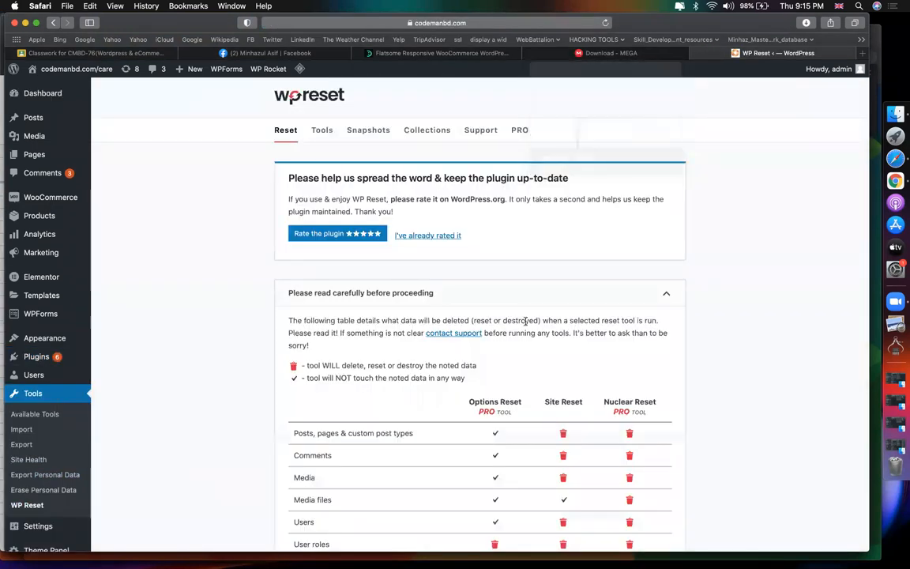
Step: Run the Site Reset, entering "reset" as the confirmation word and confirming the reset
scroll(526, 321, "down", 15)
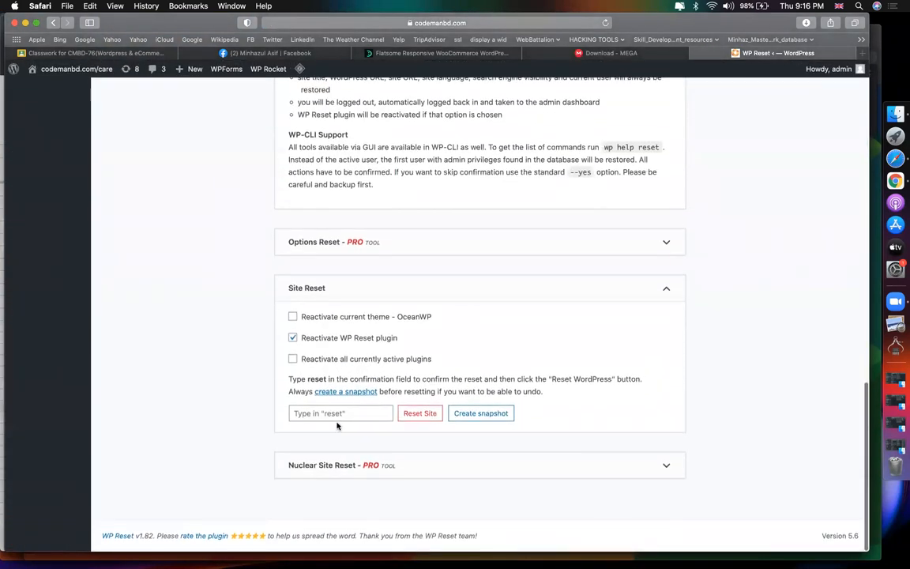
left_click(344, 413)
type("reset")
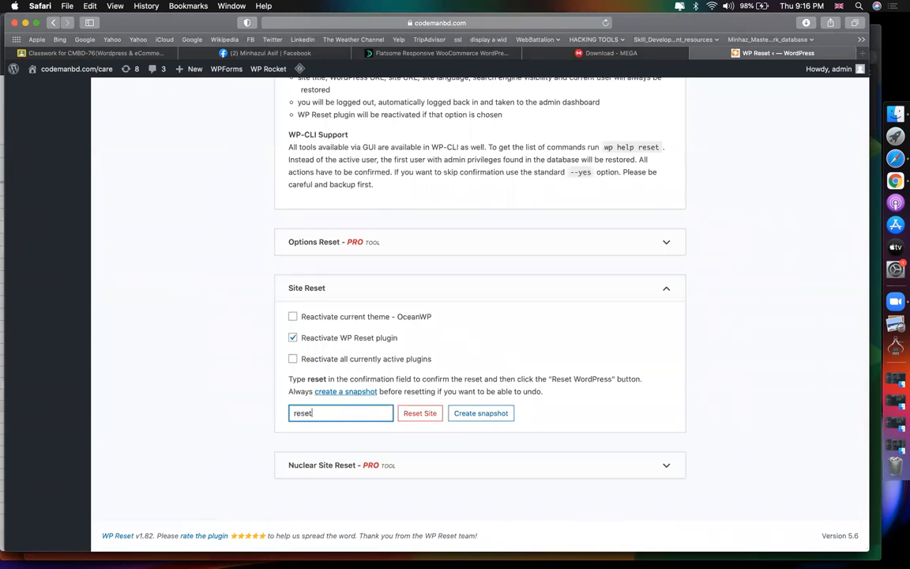
left_click(419, 413)
left_click(393, 385)
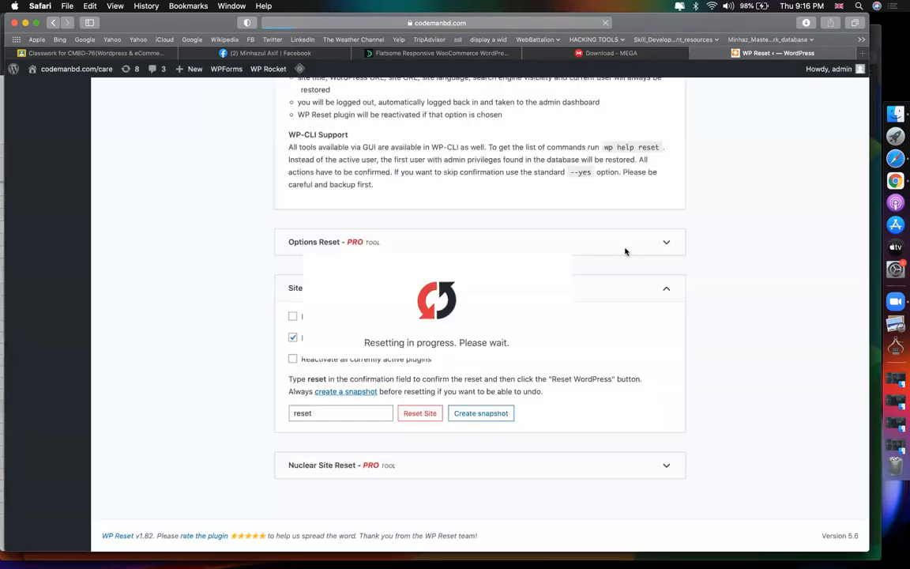
Step: Switch to Finder, extract flatsome-multipurpose-responsive-woocommerce-theme.3.12.2.zip in Downloads, and locate flatsome-3.12.2.zip inside its Theme Files folder
left_click(889, 115)
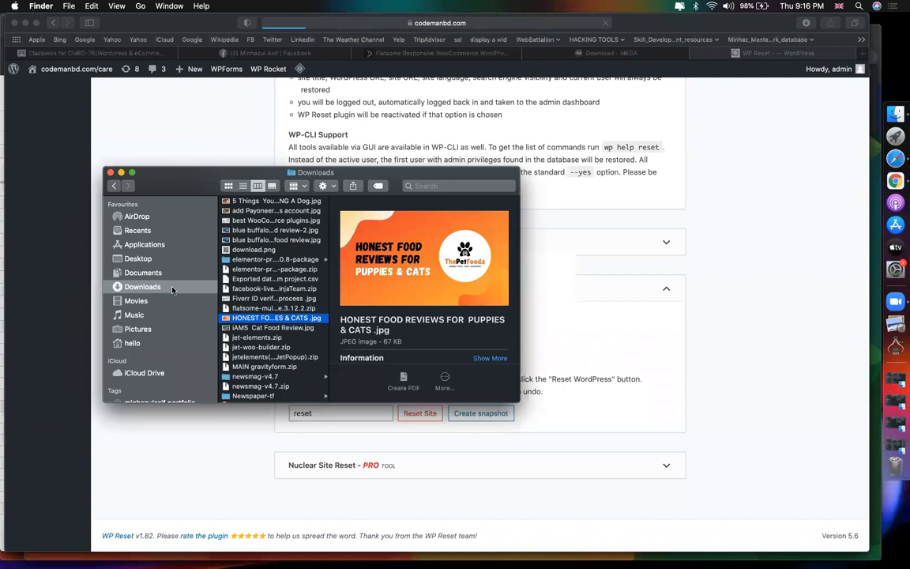
key("Up")
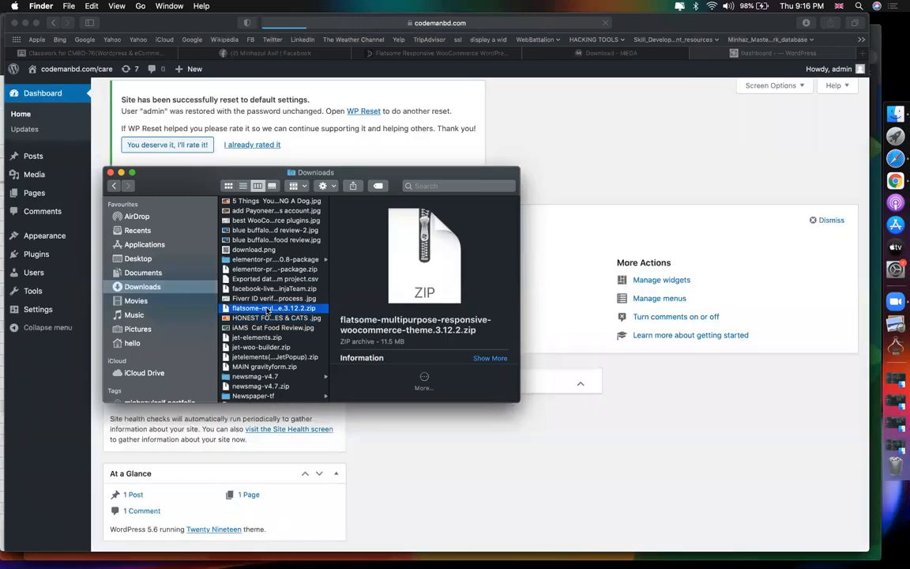
double_click(267, 309)
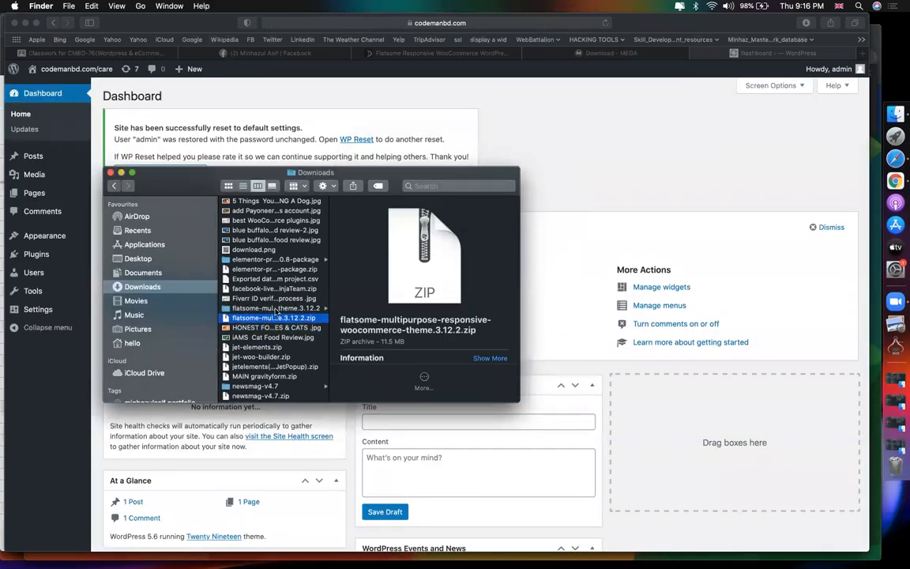
left_click(275, 309)
left_click(360, 259)
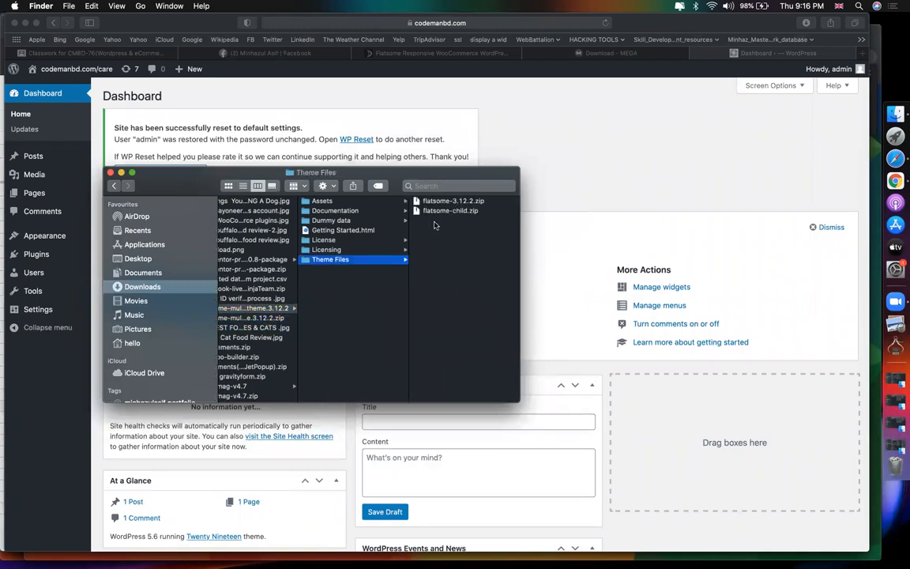
left_click(444, 214)
key("Up")
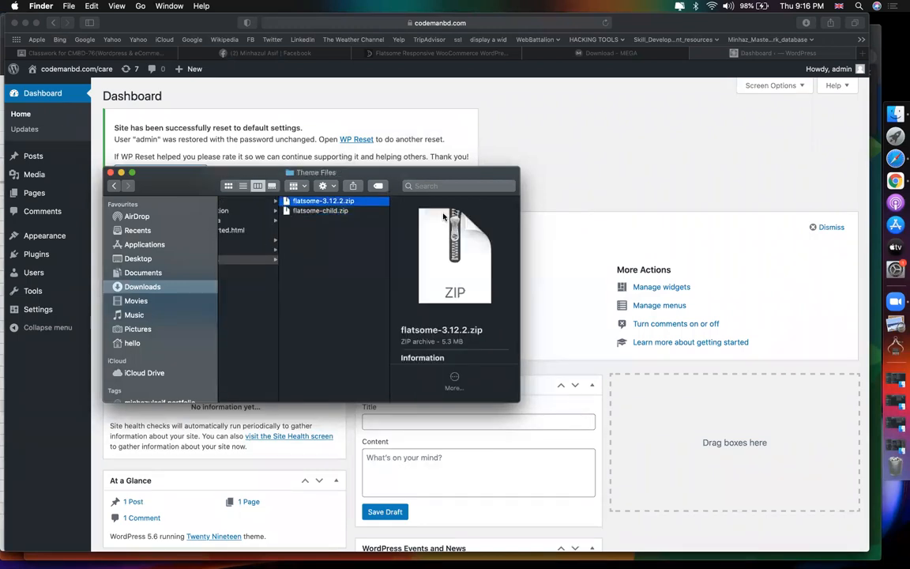
Step: Switch back to Safari and open the WordPress page for adding a new theme
left_click(607, 137)
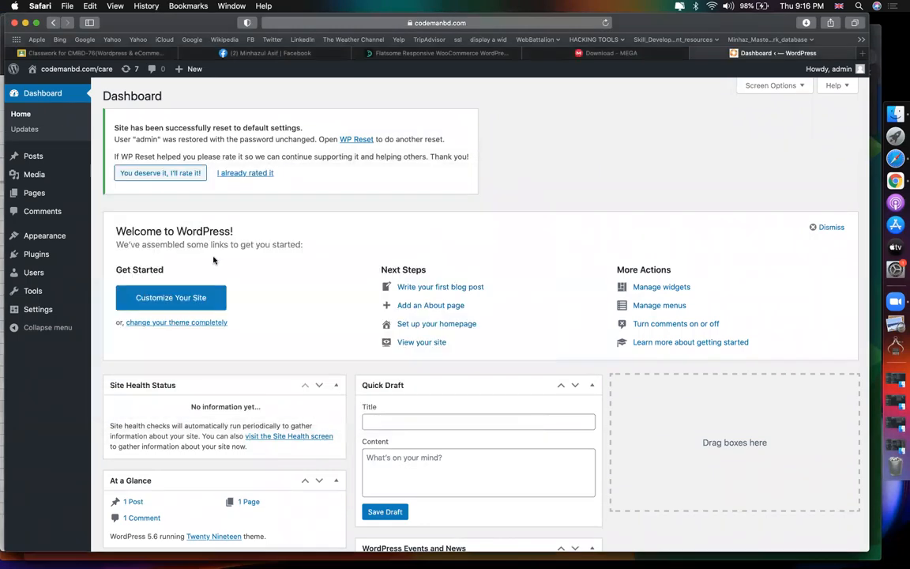
mouse_move(57, 233)
left_click(115, 237)
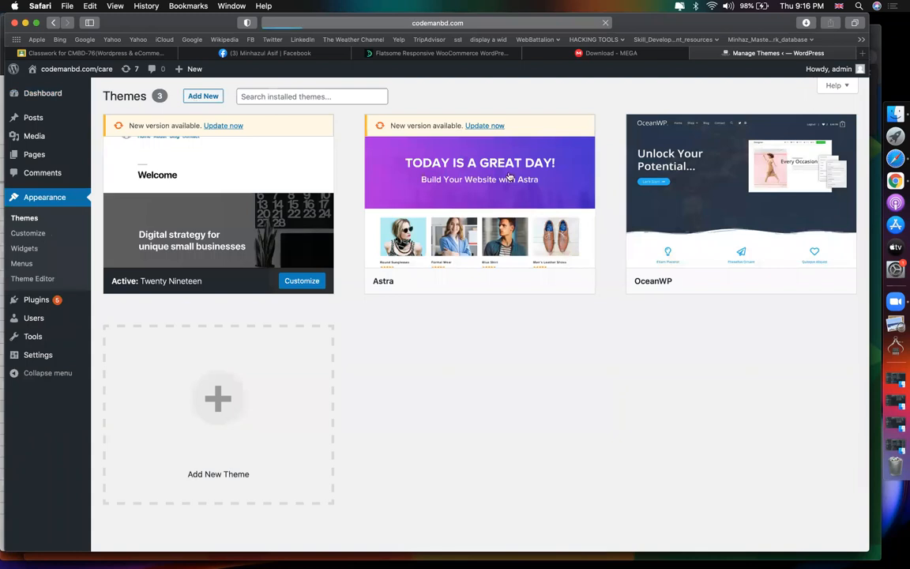
Step: Search the web for "flatsome" and open the theme's item page on ThemeForest
left_click(656, 55)
key("super+l")
type("flatsome")
key("Return")
left_click(207, 173)
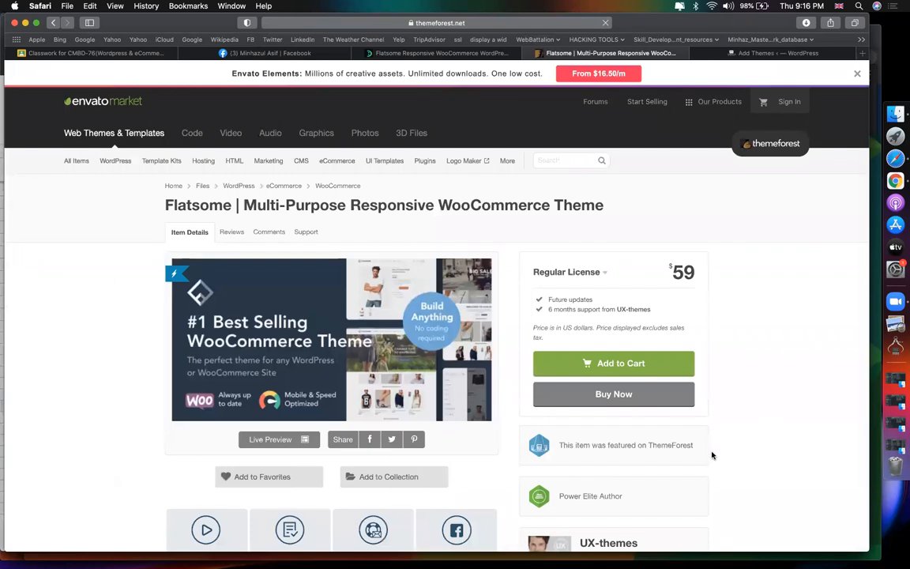
Step: Examine the Flatsome theme's title and item details on its ThemeForest page
scroll(711, 456, "down", 6)
triple_click(607, 195)
left_click(706, 205)
scroll(706, 204, "up", 6)
left_click_drag(244, 204, 312, 206)
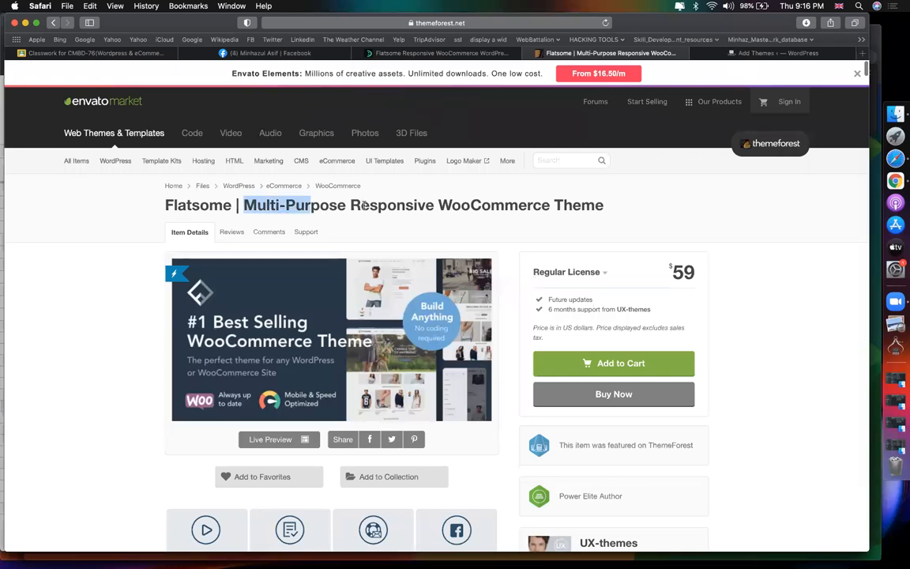
Step: Upload flatsome-3.12.2.zip from the extracted package's Theme Files folder in Downloads and install it as a WordPress theme
left_click(762, 54)
left_click(182, 94)
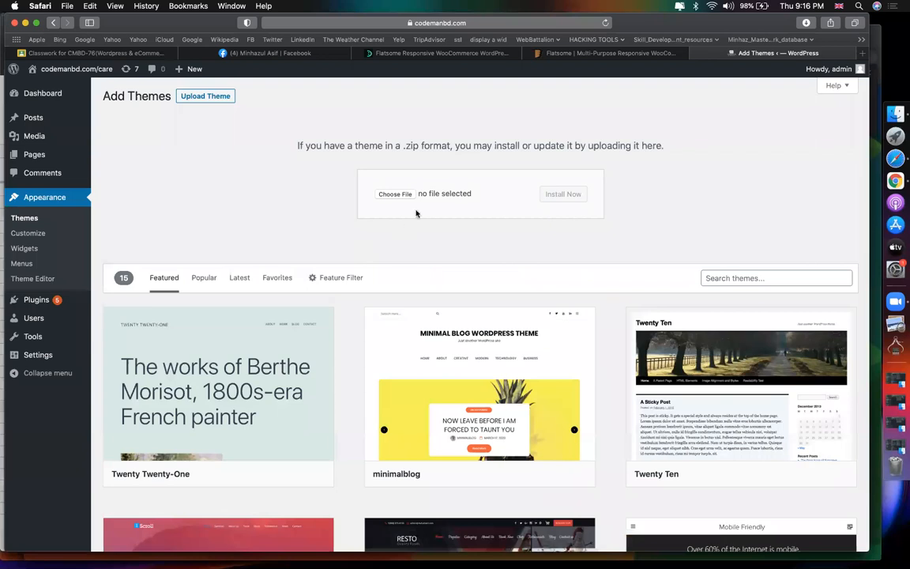
left_click(395, 194)
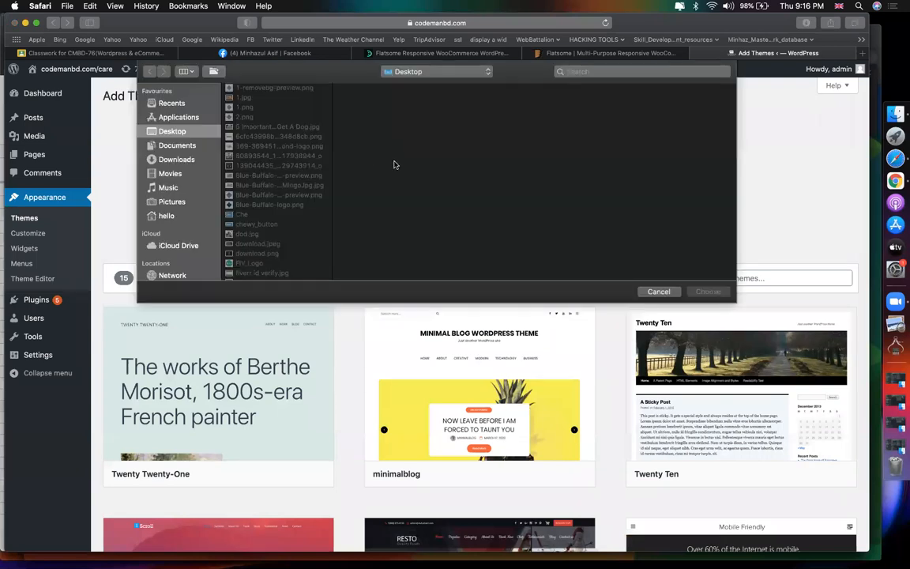
left_click(176, 159)
left_click(277, 205)
left_click(277, 195)
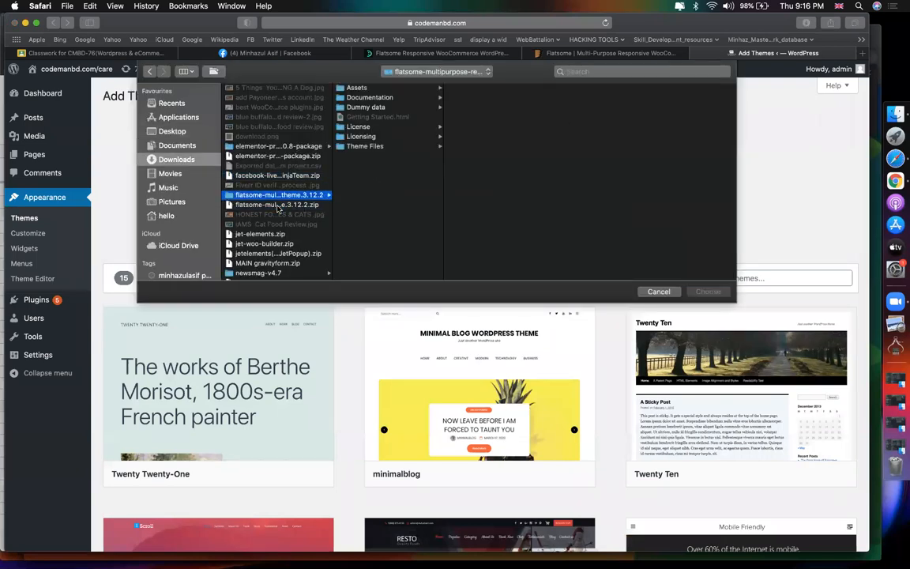
left_click(360, 146)
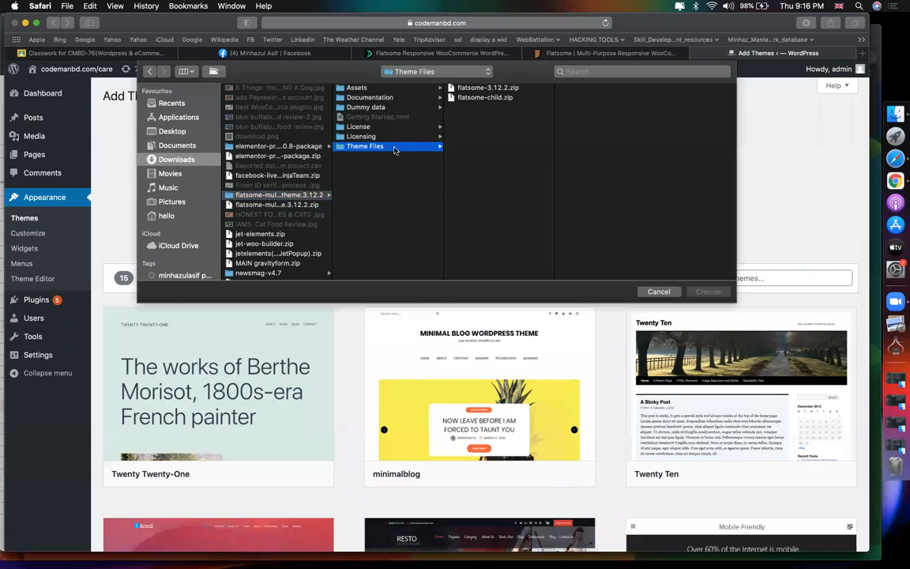
left_click(489, 96)
double_click(487, 88)
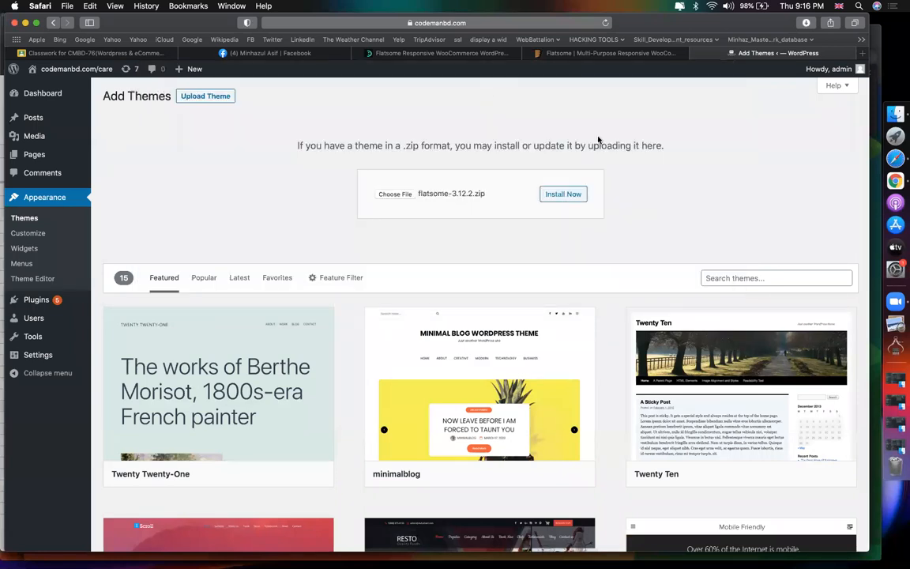
left_click(571, 194)
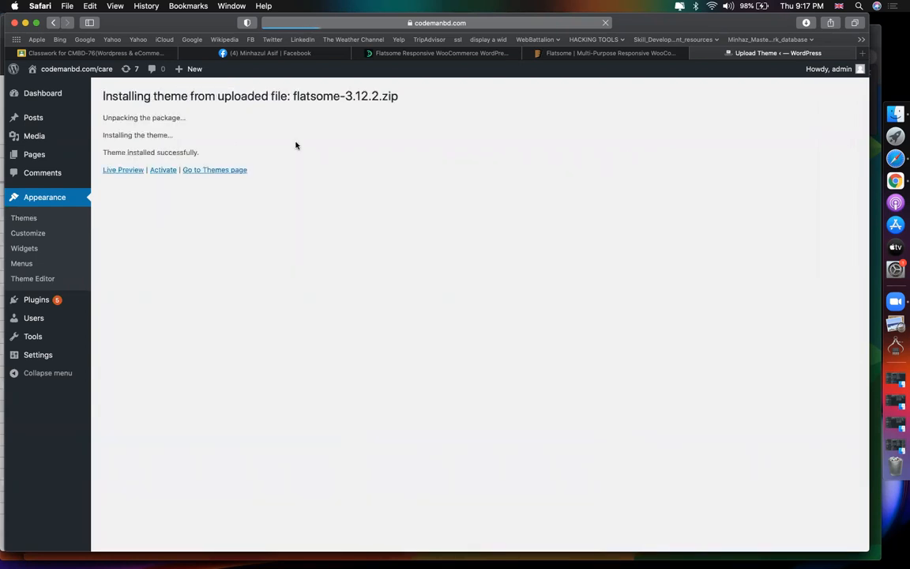
Step: Activate the Flatsome theme and start its setup wizard, skipping the purchase code and child theme stages
left_click(162, 172)
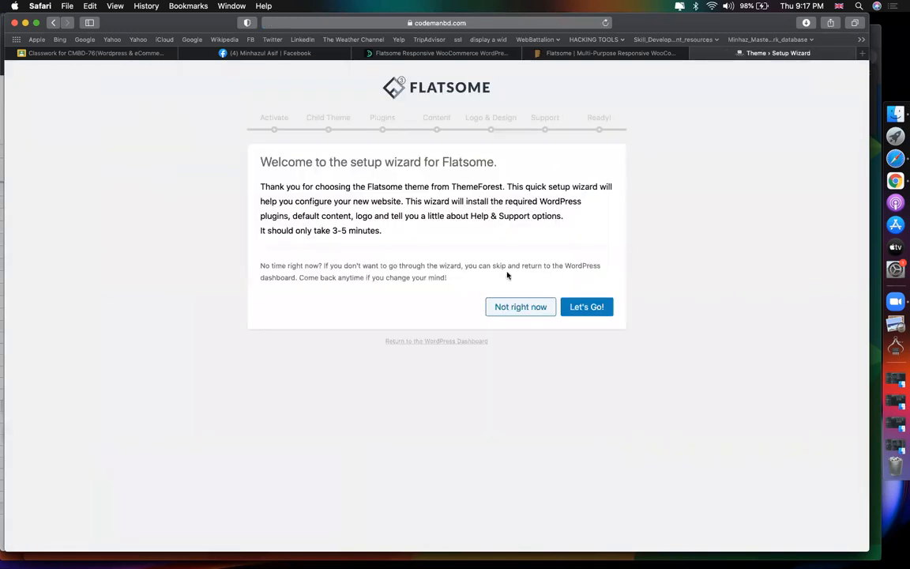
left_click(584, 309)
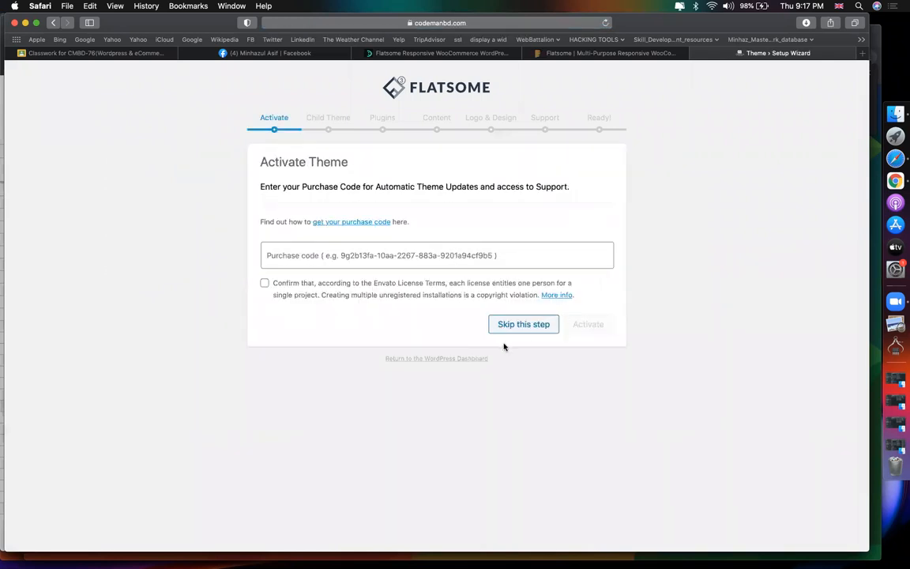
left_click(524, 325)
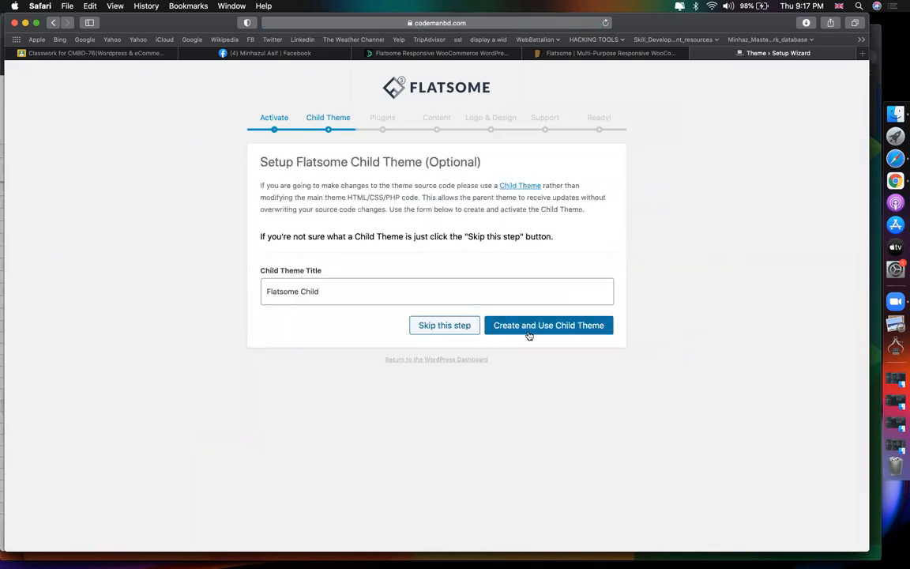
left_click(464, 325)
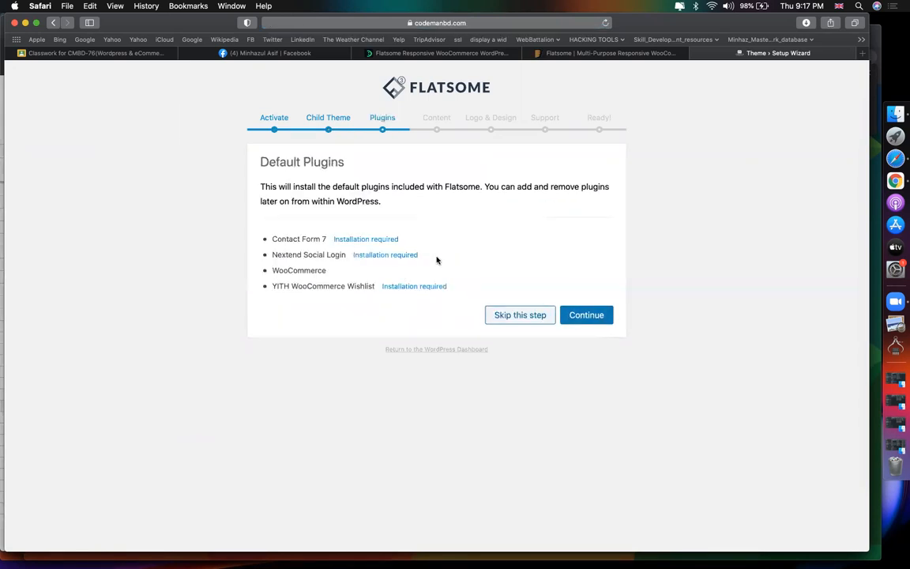
Step: Install Flatsome's default plugins and all demo content, and complete the wizard with the first design preset and support terms accepted
left_click(592, 319)
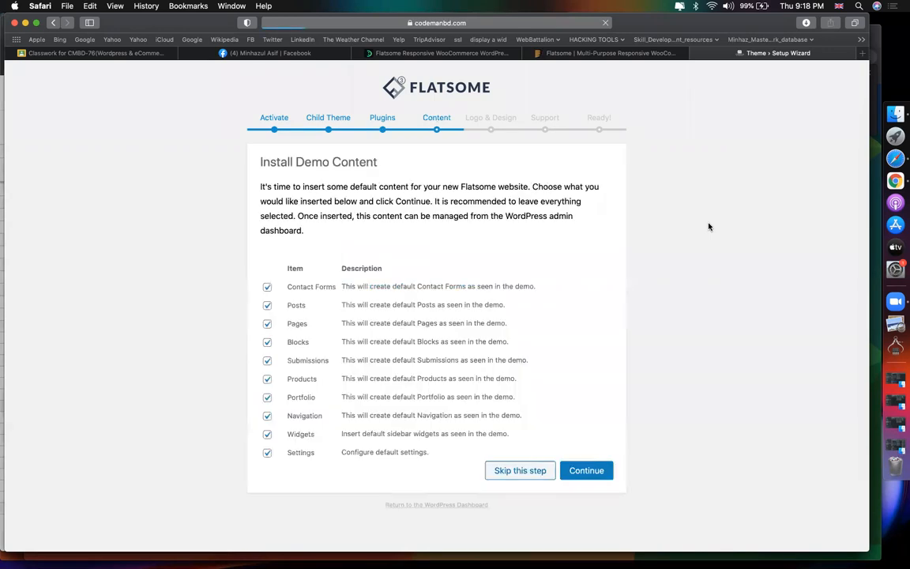
left_click(601, 470)
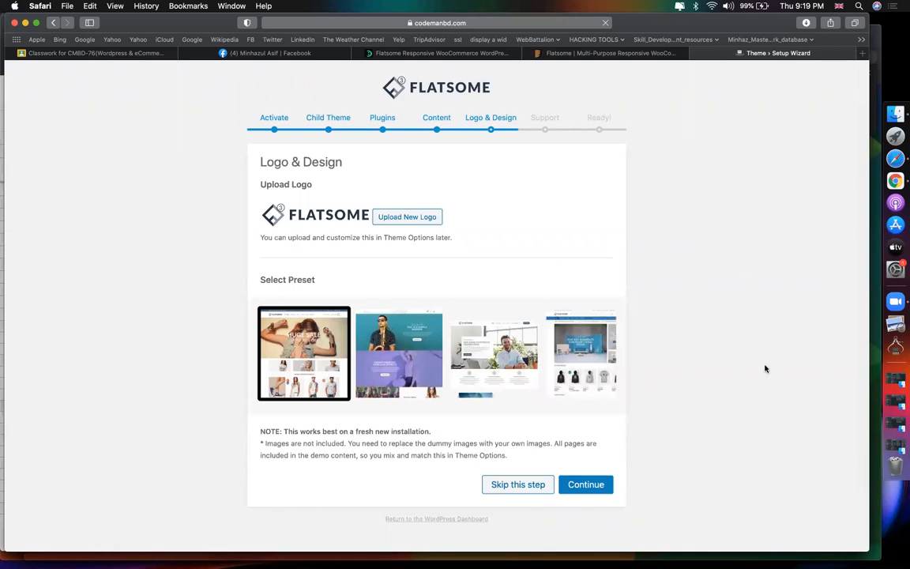
left_click(588, 485)
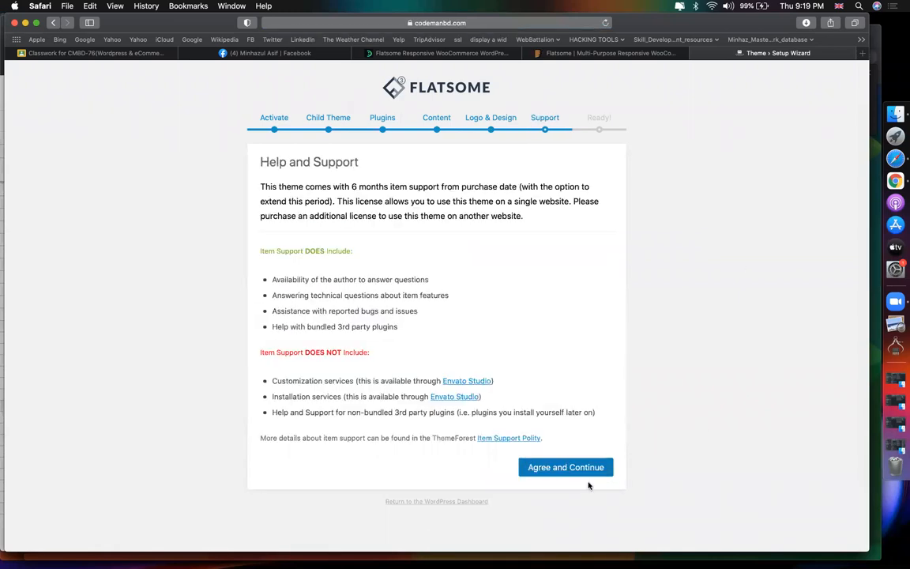
left_click(573, 471)
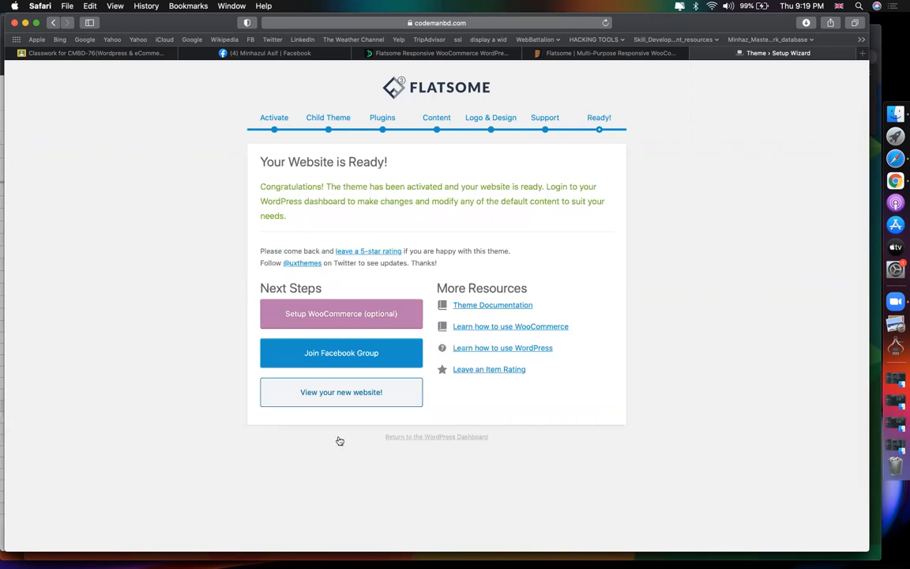
Step: View the new website and examine its demo home page from the header down to the latest news section
left_click(350, 401)
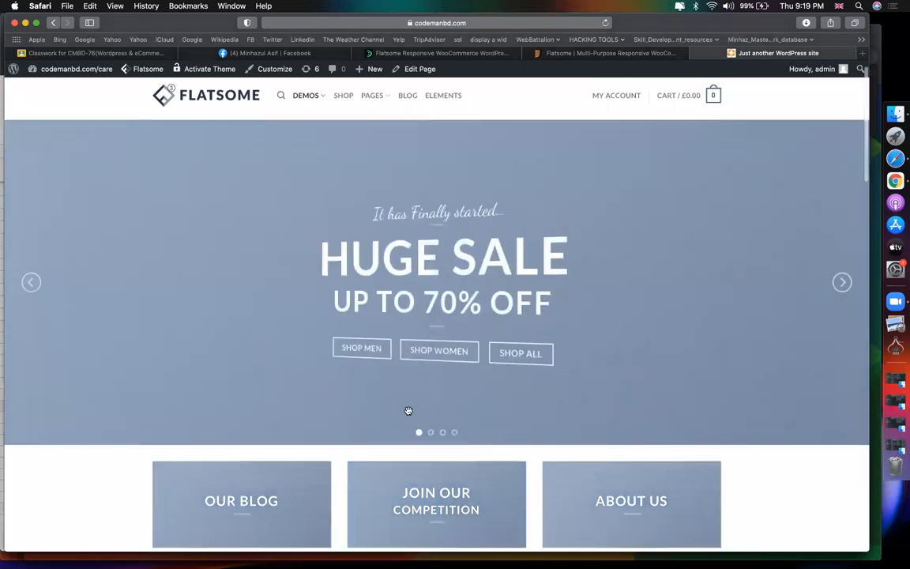
scroll(409, 410, "down", 10)
scroll(409, 410, "up", 10)
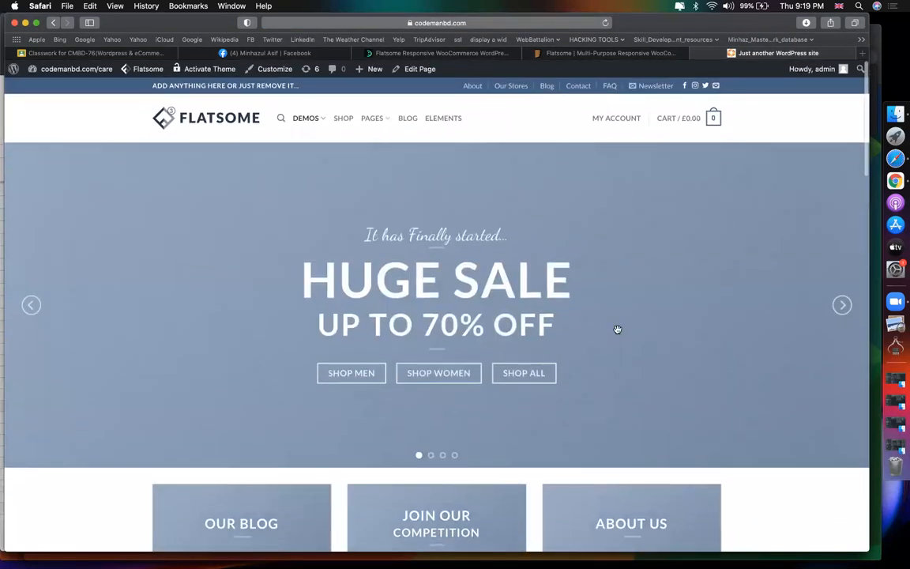
scroll(634, 362, "down", 5)
scroll(634, 362, "up", 5)
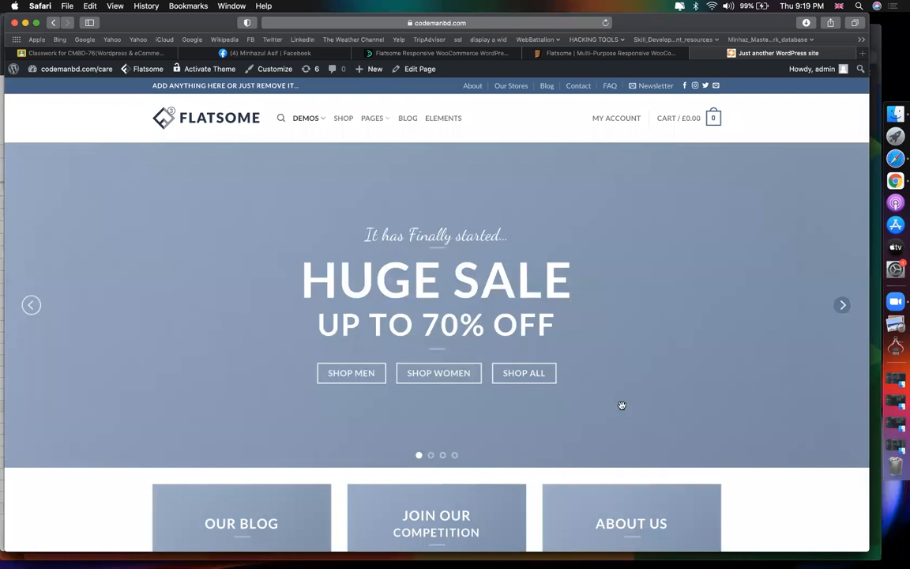
scroll(483, 465, "down", 10)
scroll(483, 465, "down", 10)
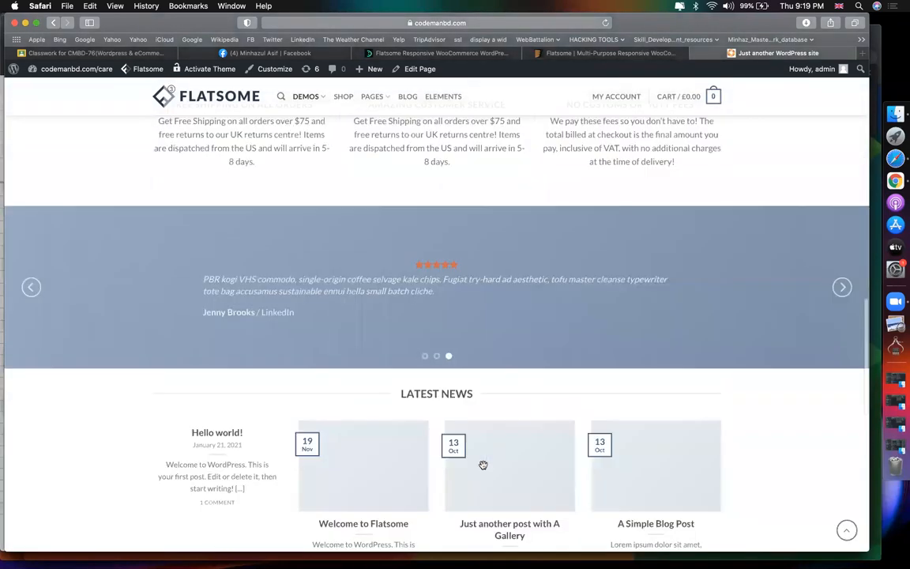
scroll(709, 272, "up", 6)
scroll(709, 272, "up", 15)
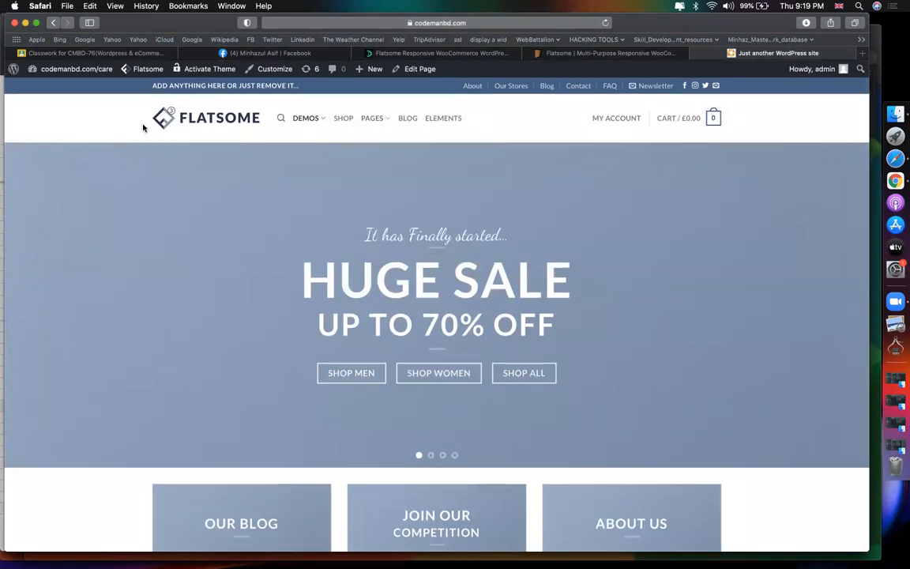
Step: Go to the site's WordPress dashboard and check the welcome page of Flatsome's setup wizard before returning to the dashboard
mouse_move(63, 69)
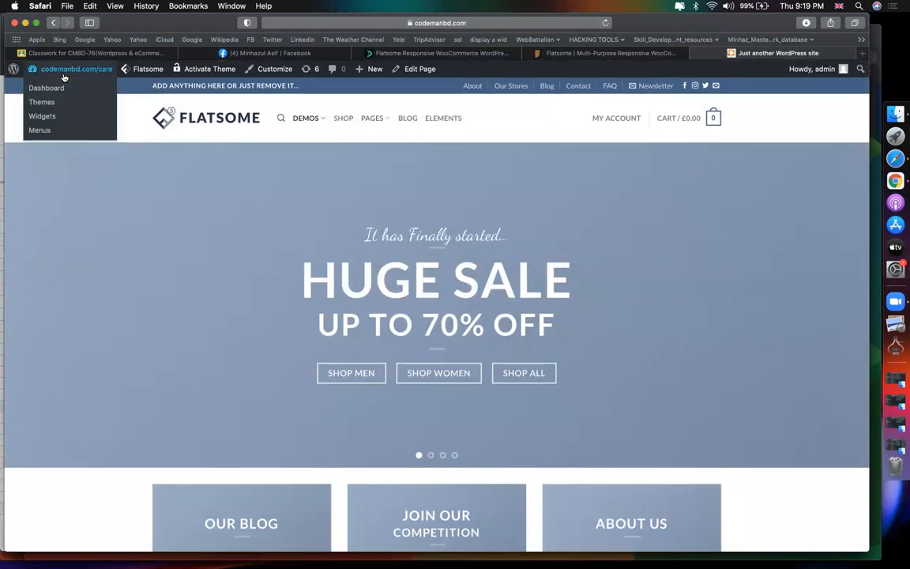
left_click(52, 89)
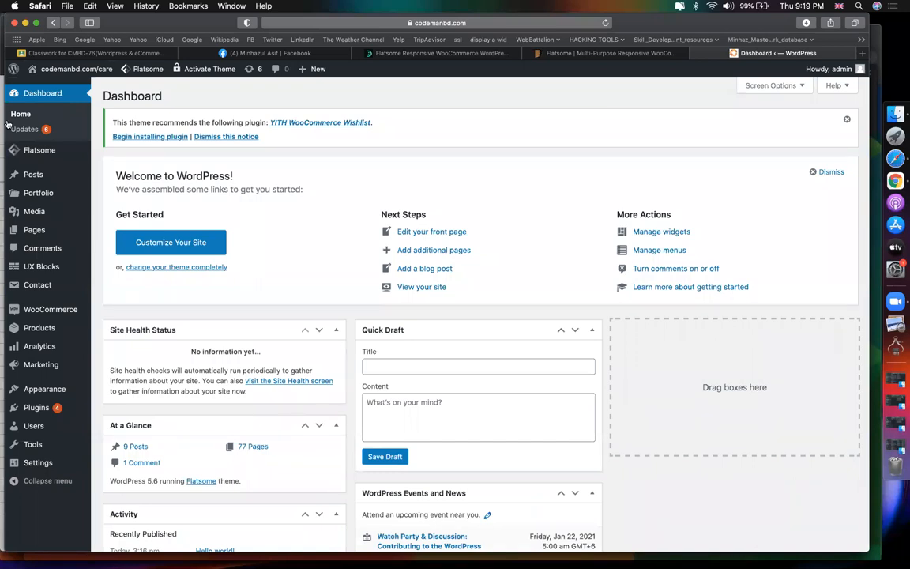
mouse_move(55, 150)
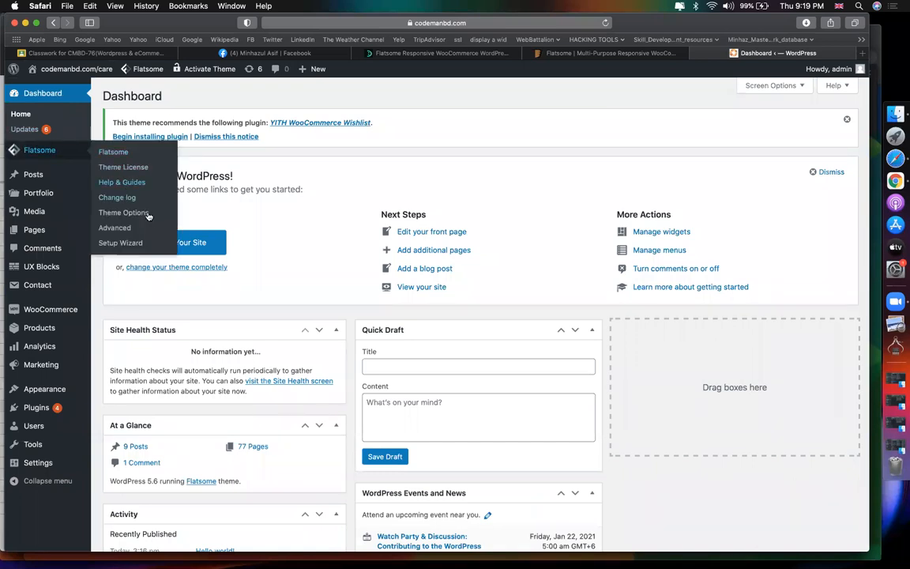
left_click(136, 243)
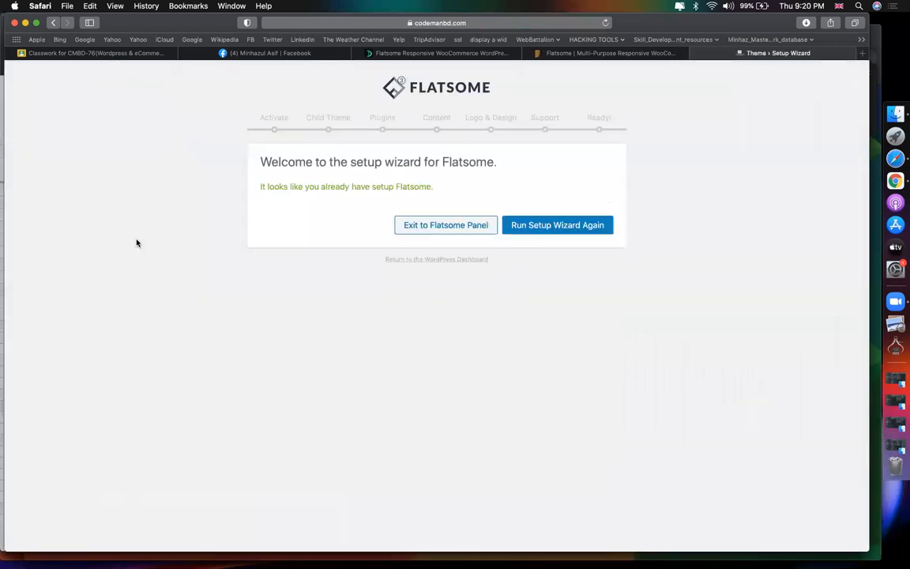
left_click(53, 22)
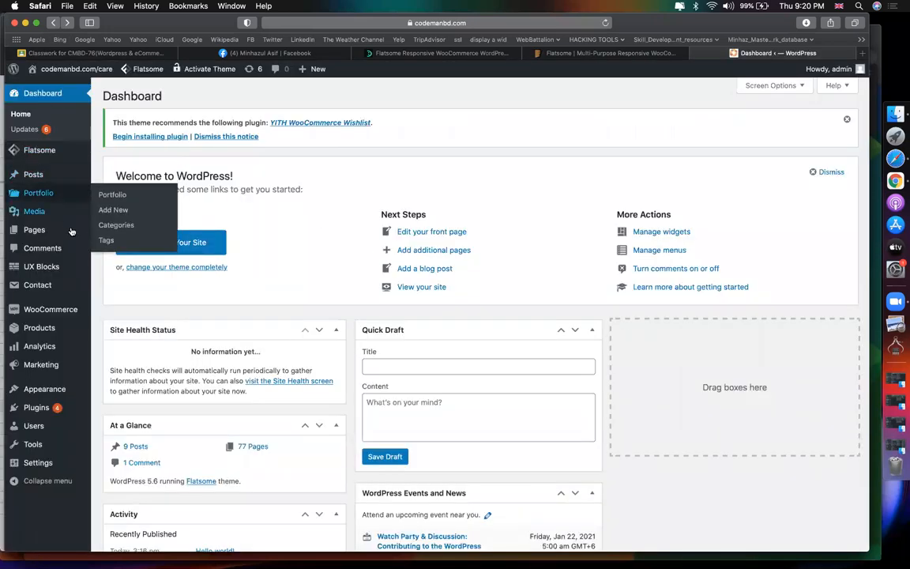
Step: Create a new page titled "landing" and publish it without any content
mouse_move(85, 231)
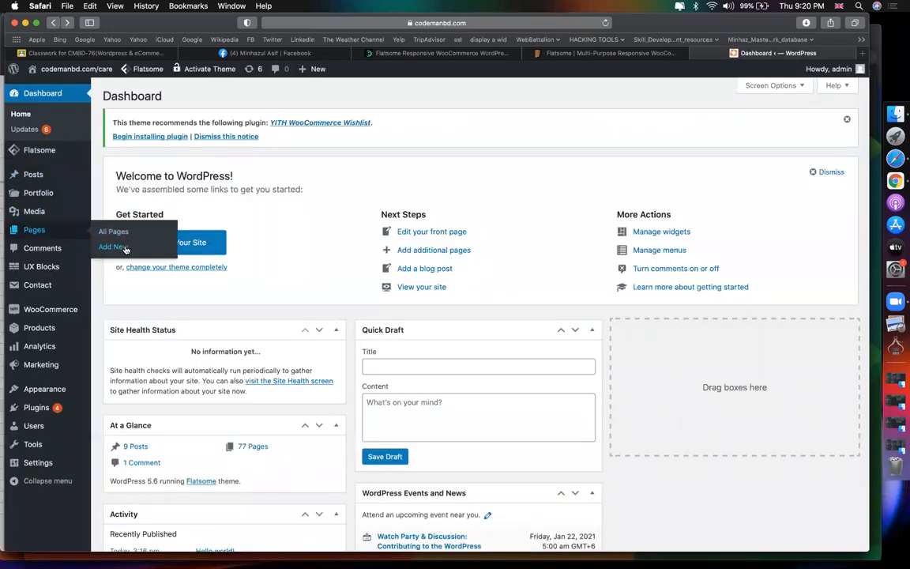
left_click(114, 247)
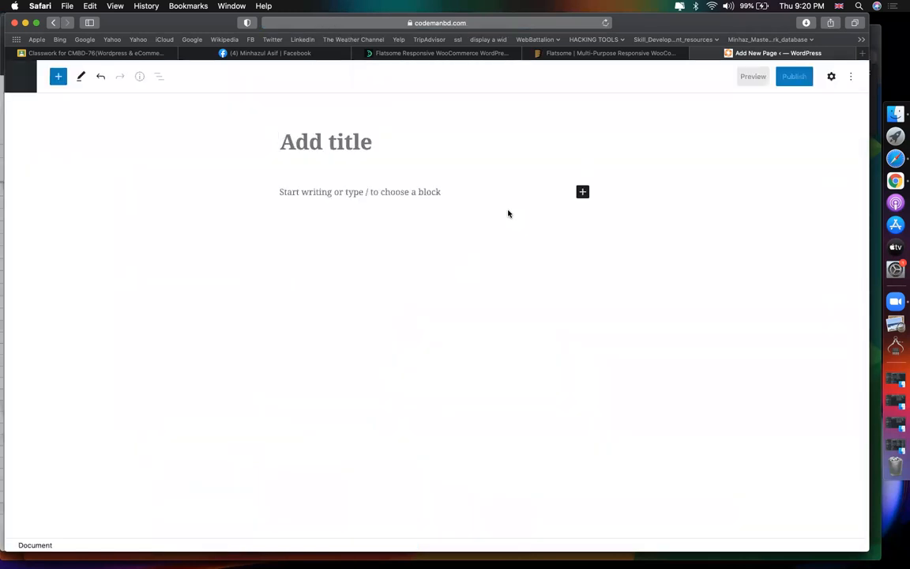
type("landing")
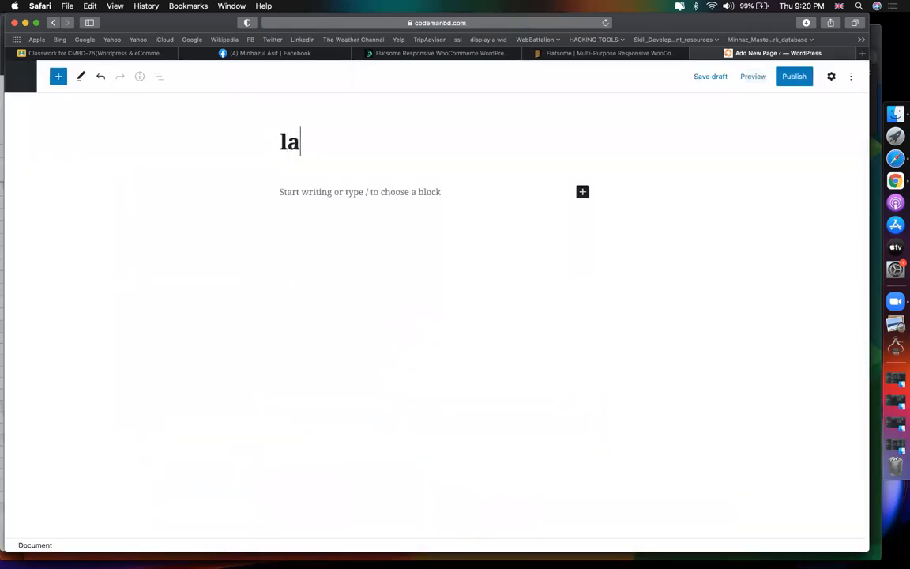
left_click(791, 79)
left_click(760, 75)
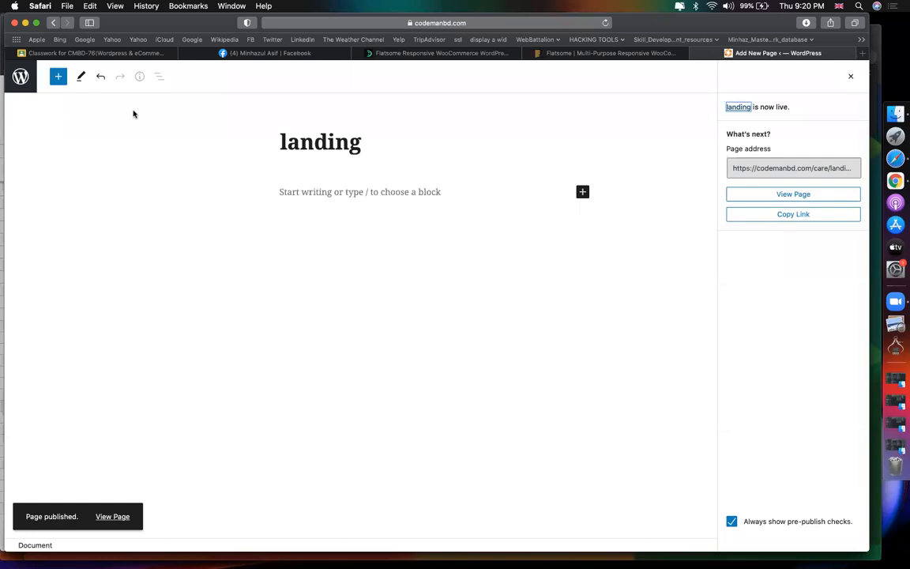
Step: Leave the page editor for the list of all pages and examine the imported business and shop demo pages
left_click(28, 88)
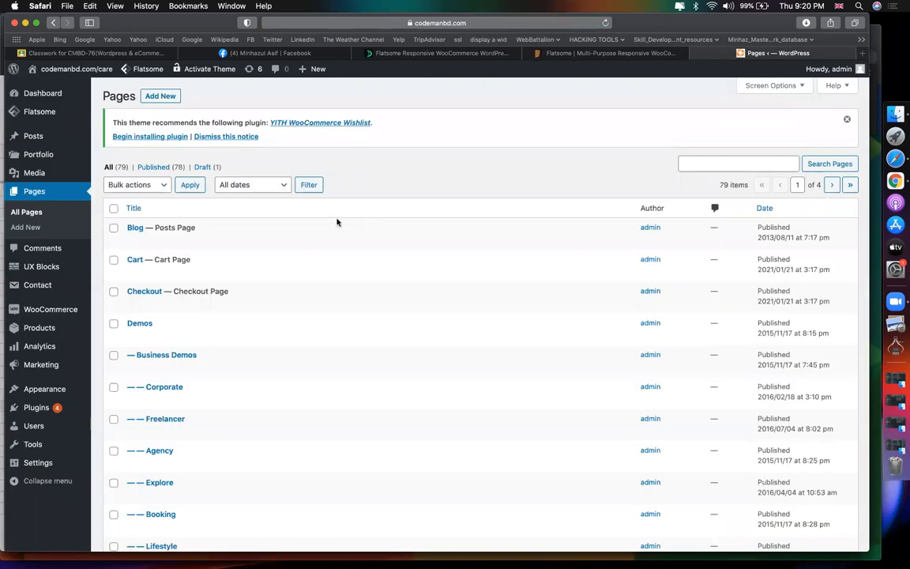
scroll(196, 308, "down", 5)
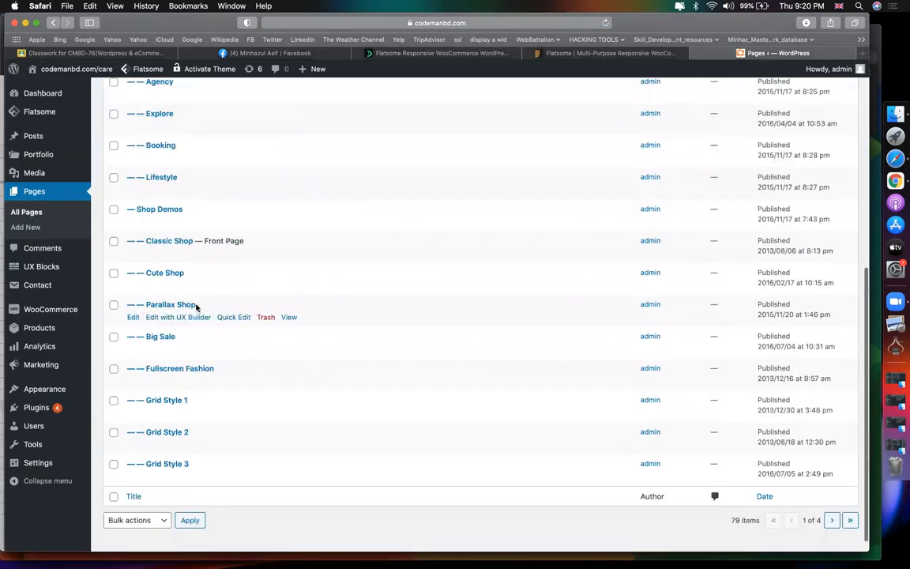
scroll(197, 308, "up", 3)
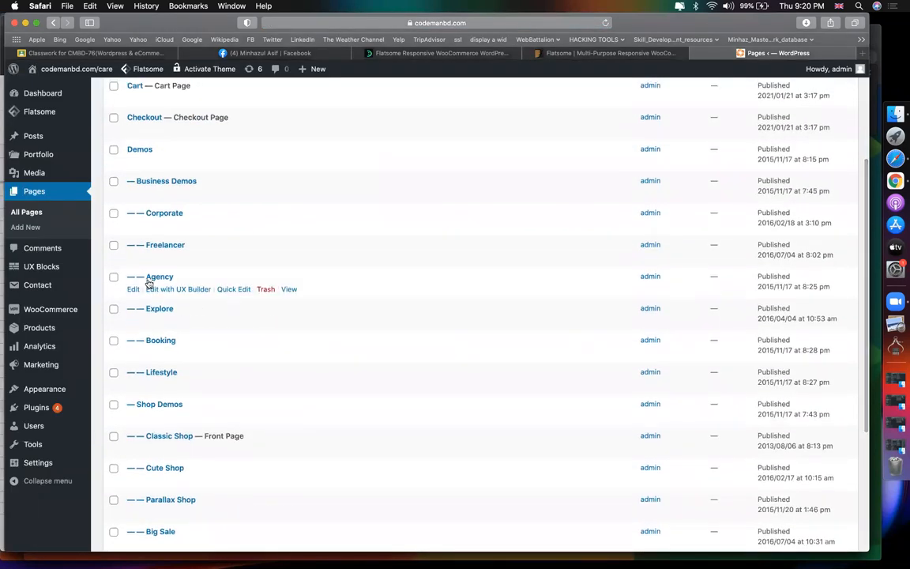
scroll(147, 284, "up", 1)
scroll(146, 406, "up", 3)
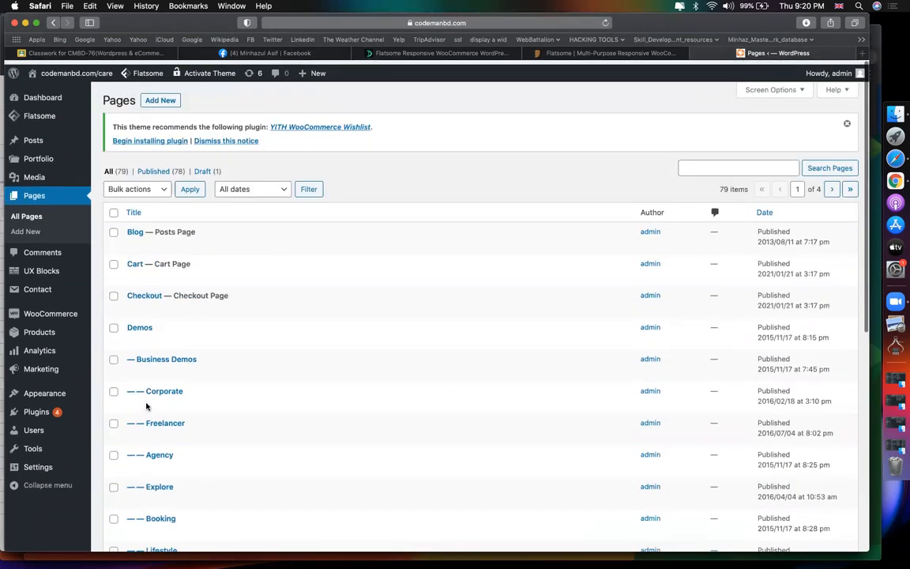
scroll(146, 406, "down", 5)
scroll(146, 406, "up", 2)
scroll(158, 224, "down", 1)
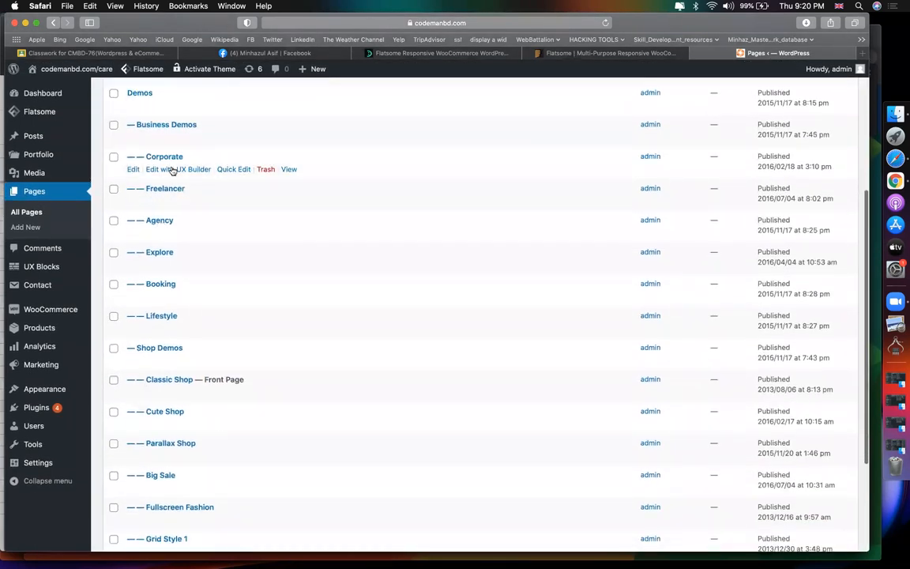
Step: View the Corporate demo page in a new browser tab and examine its layout from header to footer
right_click(289, 173)
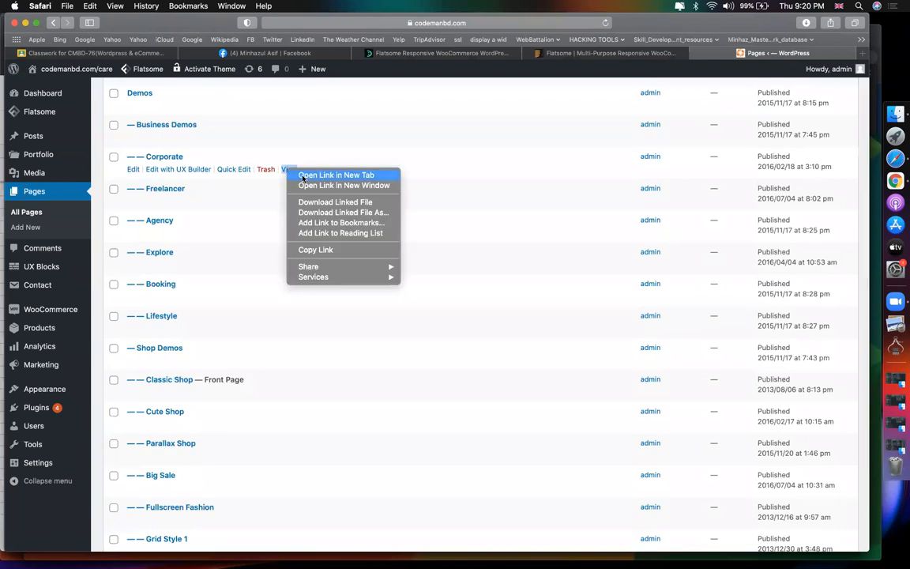
left_click(320, 176)
left_click(803, 55)
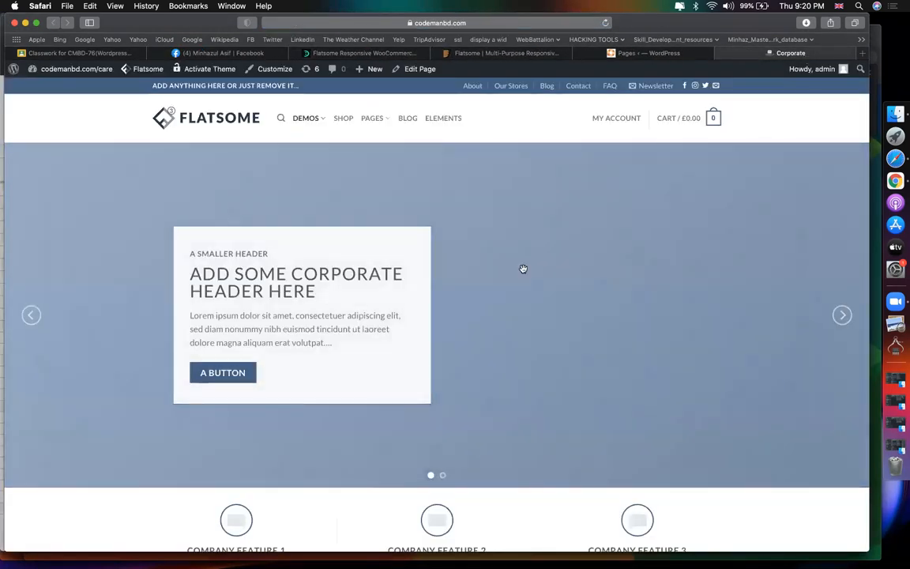
scroll(737, 288, "down", 5)
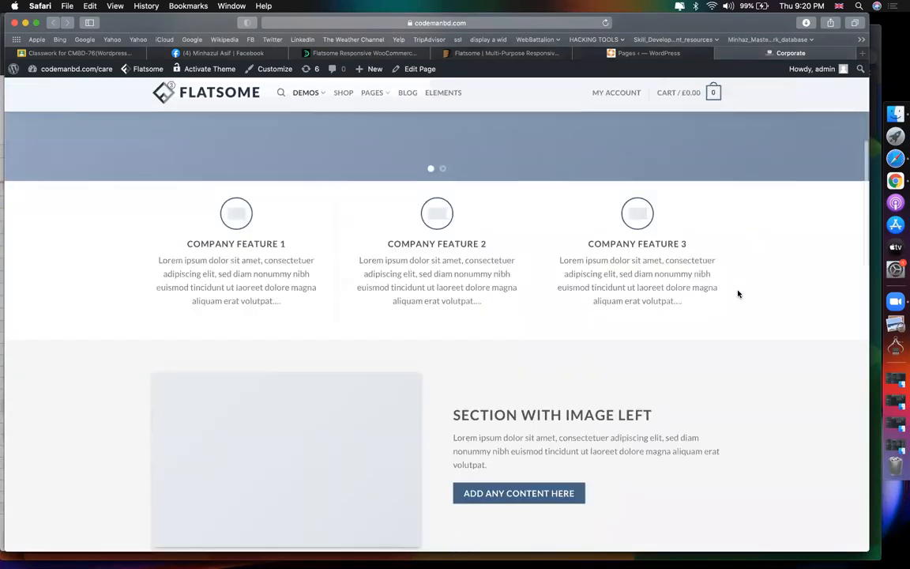
scroll(739, 294, "down", 15)
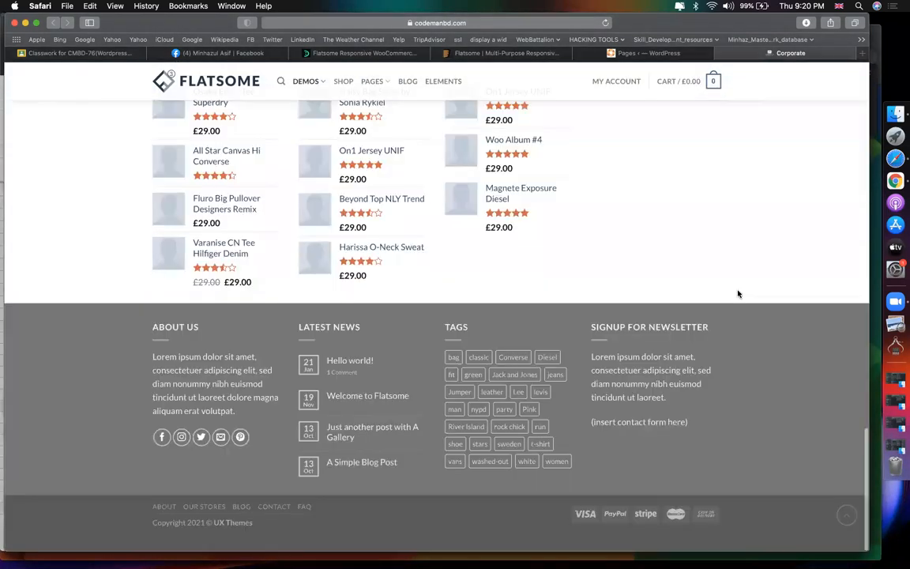
scroll(738, 294, "up", 20)
scroll(739, 294, "up", 5)
Step: From the pages list, view the Agency demo page in a new browser tab and examine it down to the latest news section
left_click(651, 56)
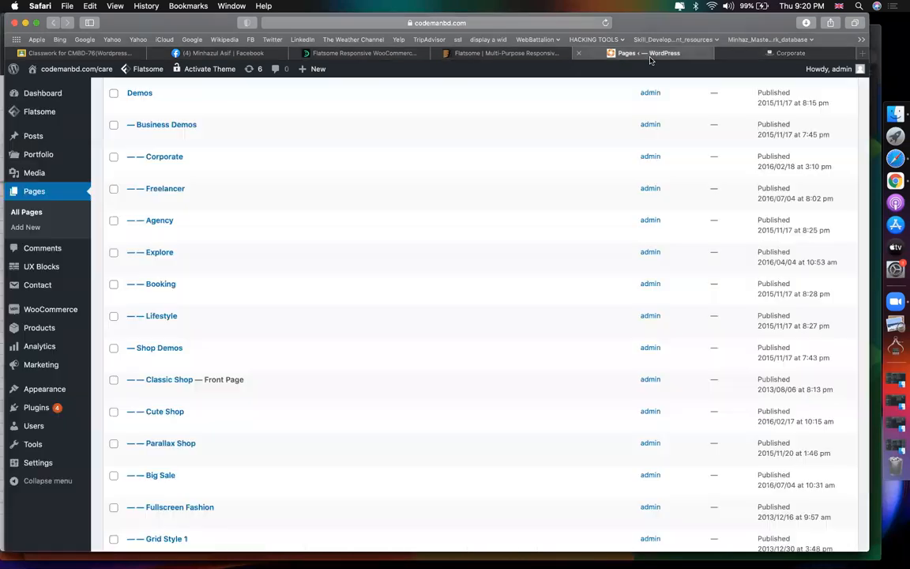
right_click(290, 234)
left_click(324, 237)
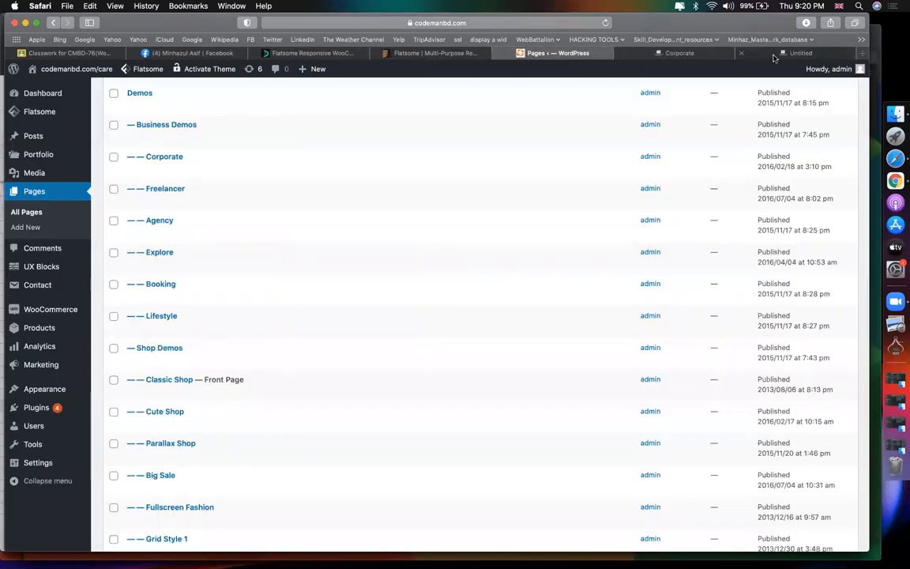
left_click(776, 56)
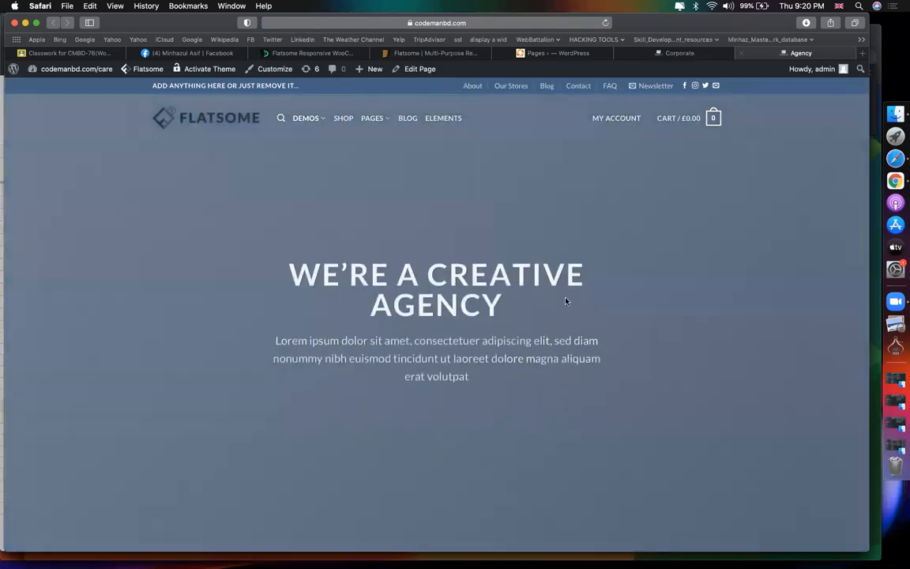
scroll(566, 301, "down", 5)
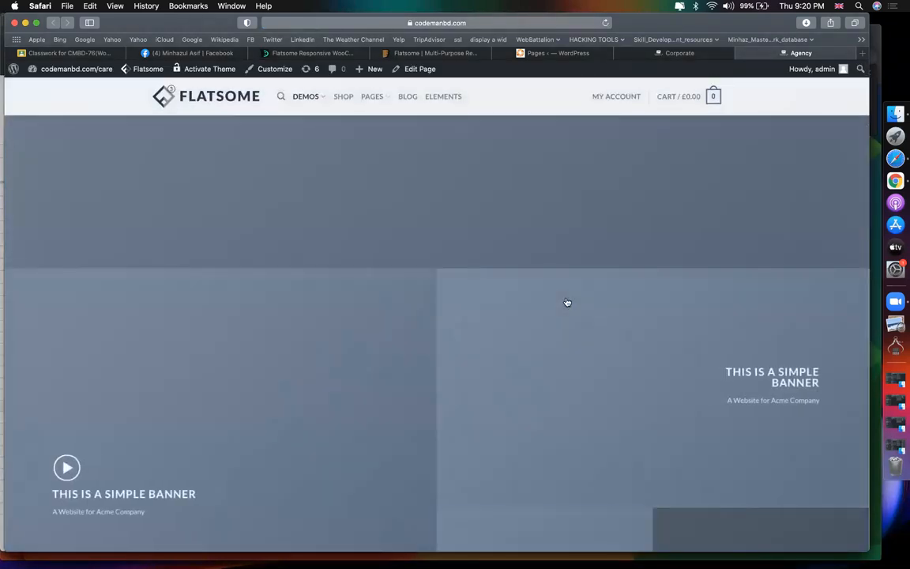
scroll(567, 302, "down", 5)
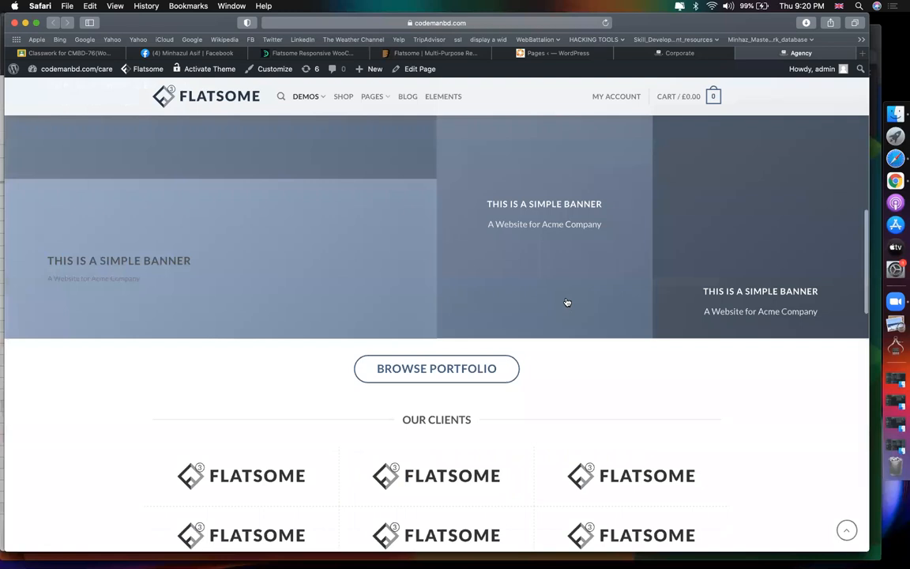
scroll(566, 301, "down", 10)
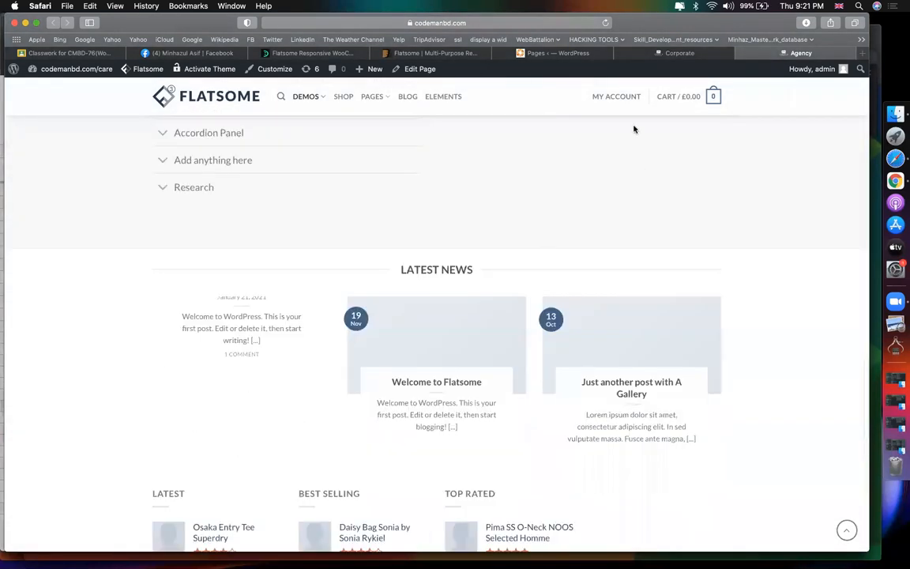
Step: Glance back at the Corporate page, and view the Freelancer demo from the pages list in a new browser tab
left_click(674, 54)
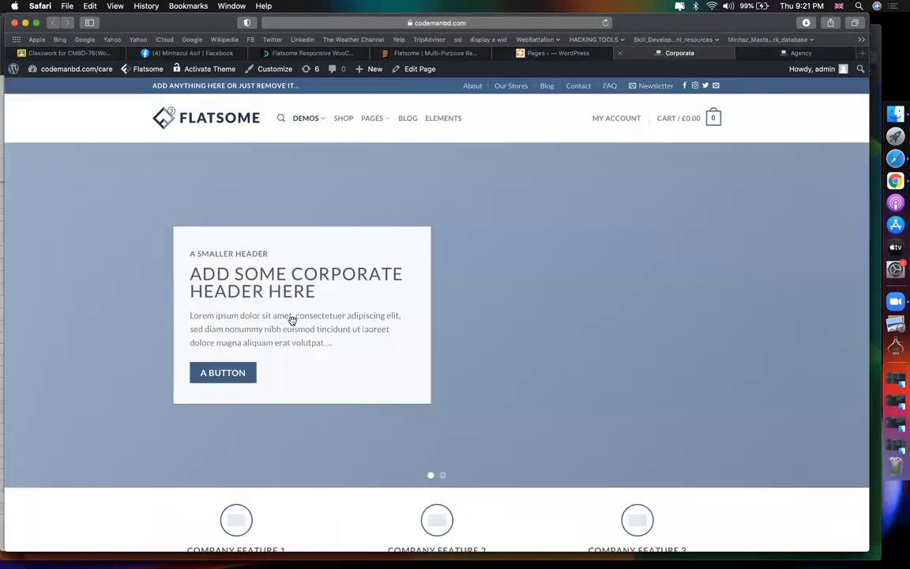
left_click(537, 54)
scroll(335, 338, "down", 5)
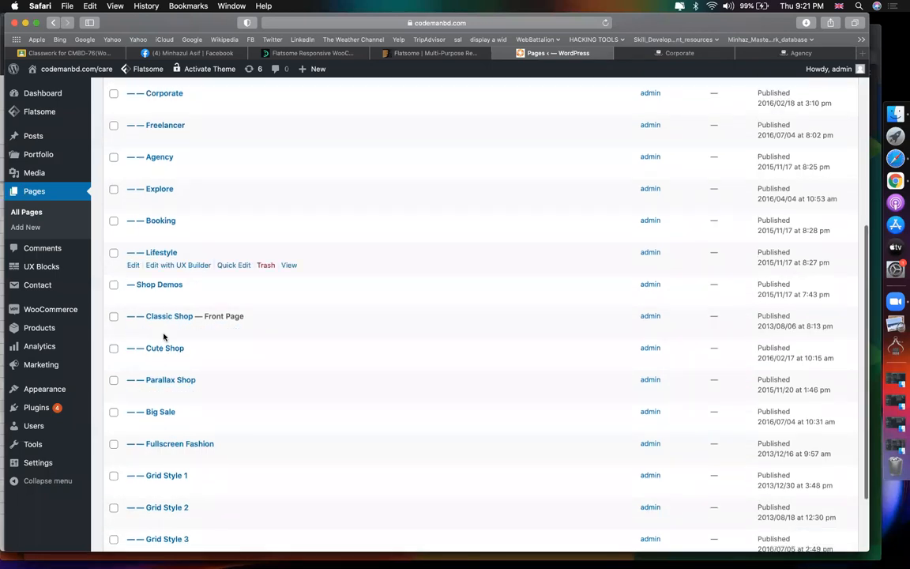
scroll(174, 403, "up", 10)
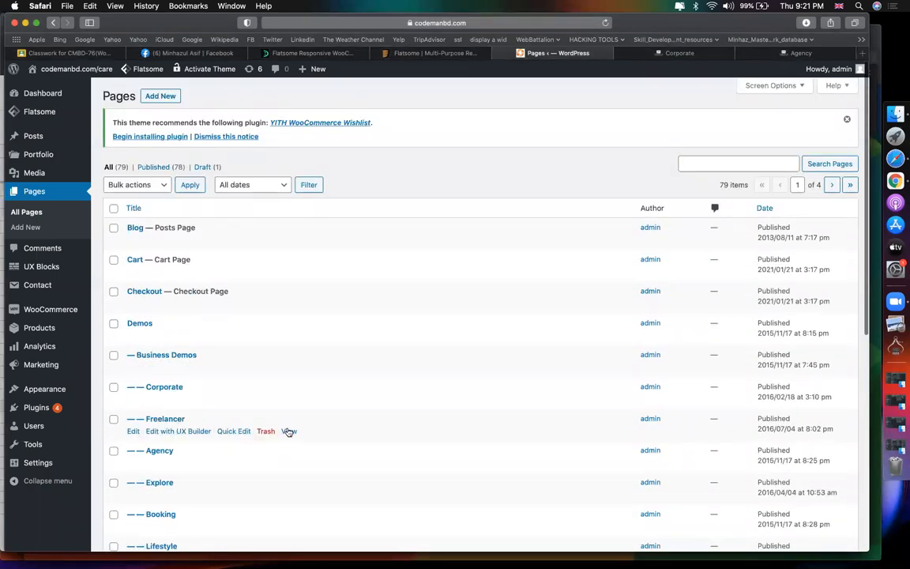
right_click(289, 432)
left_click(316, 434)
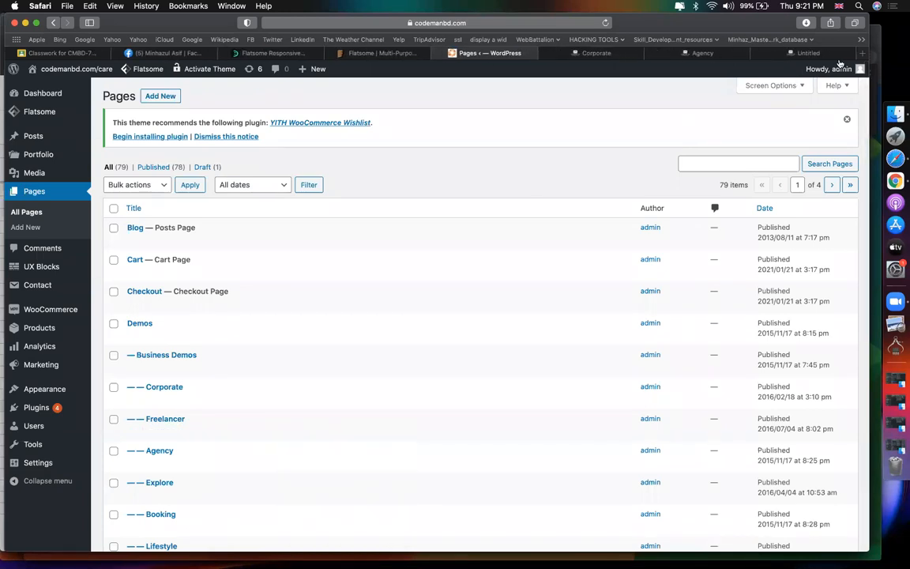
left_click(809, 53)
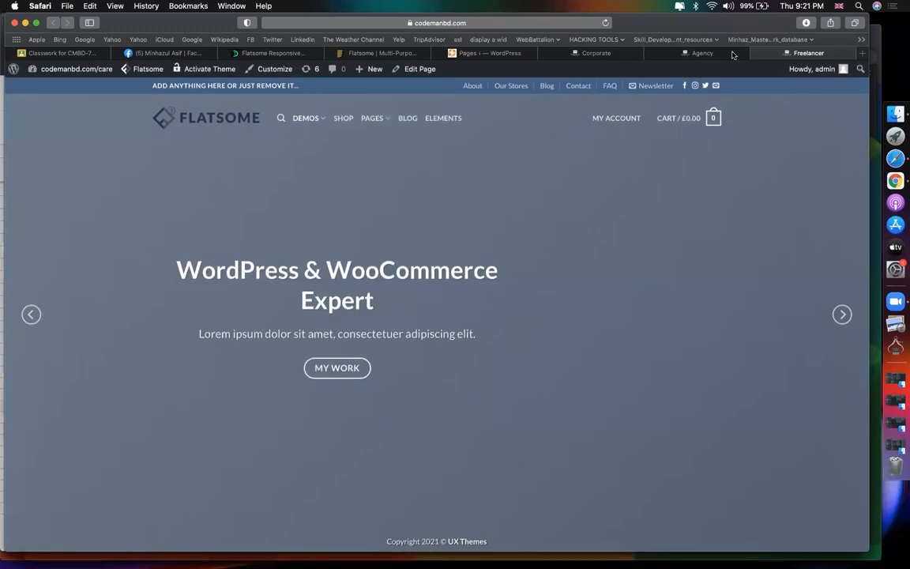
Step: Review the Agency demo once more, return to the Corporate page, and close the Agency and Freelancer browser tabs
left_click(704, 53)
scroll(558, 207, "up", 10)
scroll(558, 208, "down", 1)
scroll(558, 208, "down", 5)
left_click(591, 53)
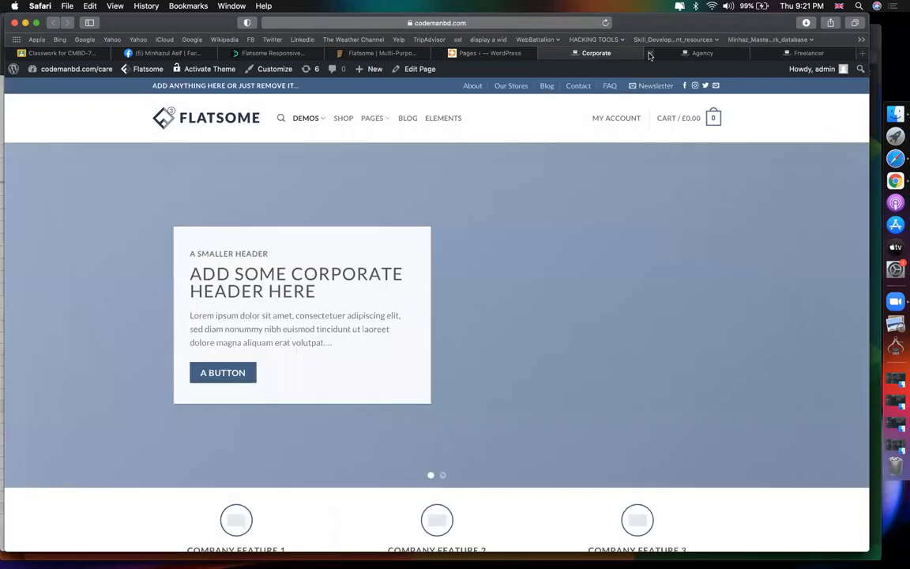
left_click(650, 55)
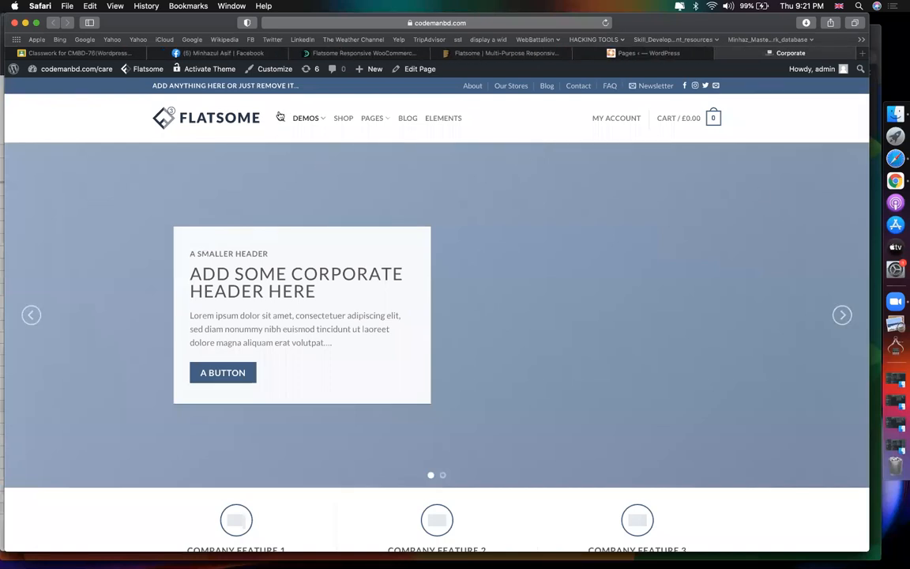
Step: Edit the Corporate page in UX Builder and open the settings of the first banner in its top slider
left_click(417, 70)
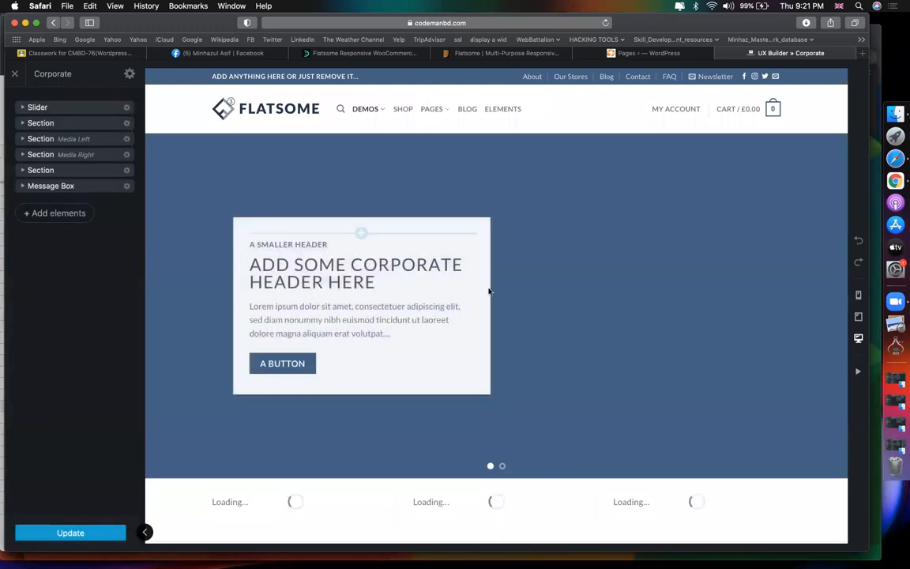
scroll(478, 211, "down", 1)
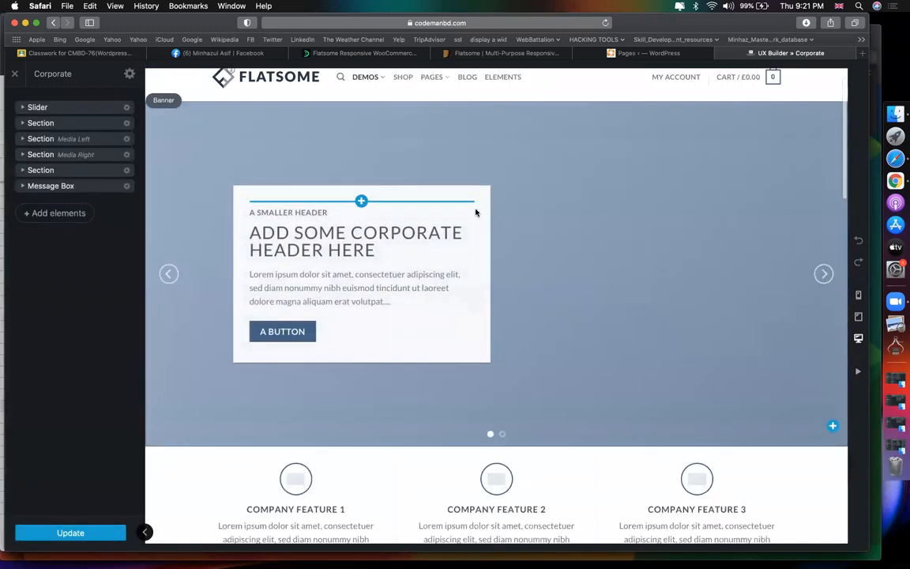
scroll(478, 211, "up", 1)
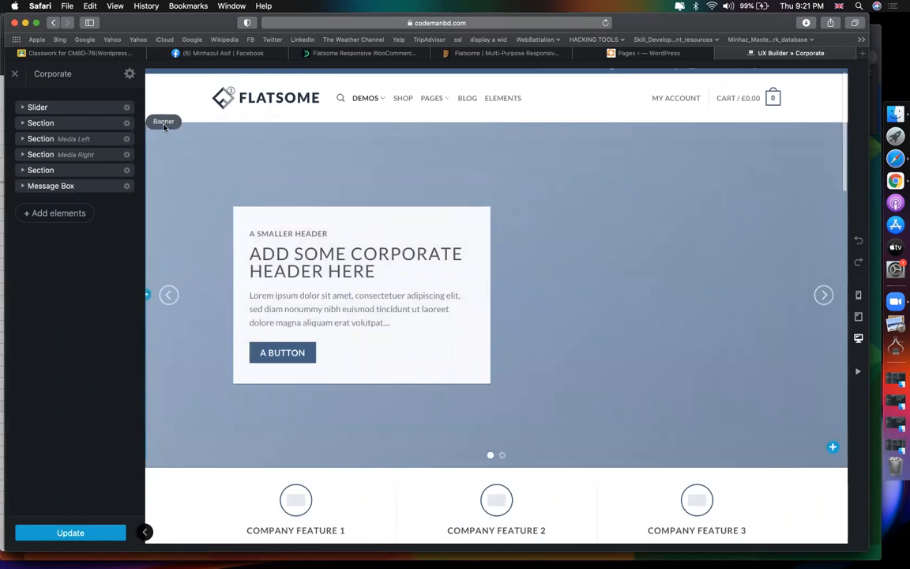
left_click(163, 124)
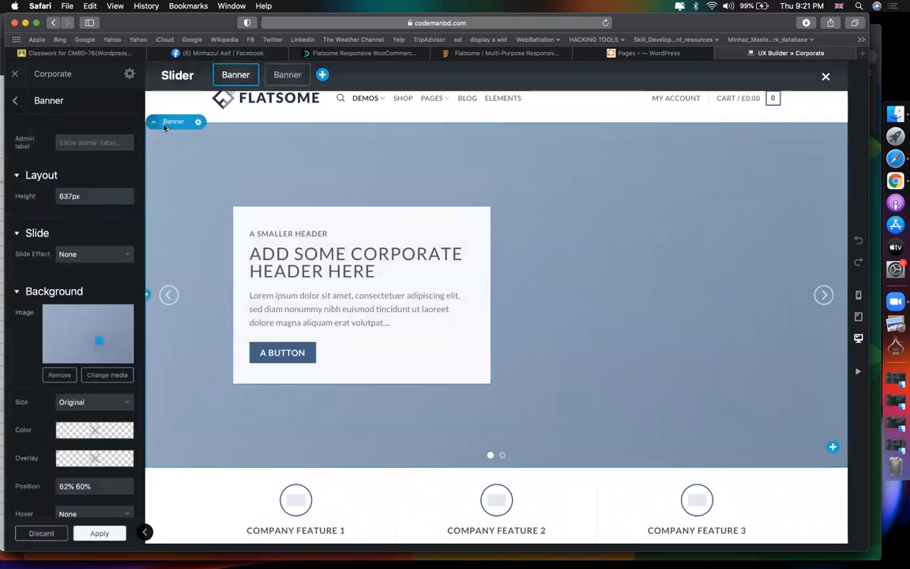
Step: Return to the page's element list, review the slider and its two banners, and expand the first banner and its text box
left_click(15, 101)
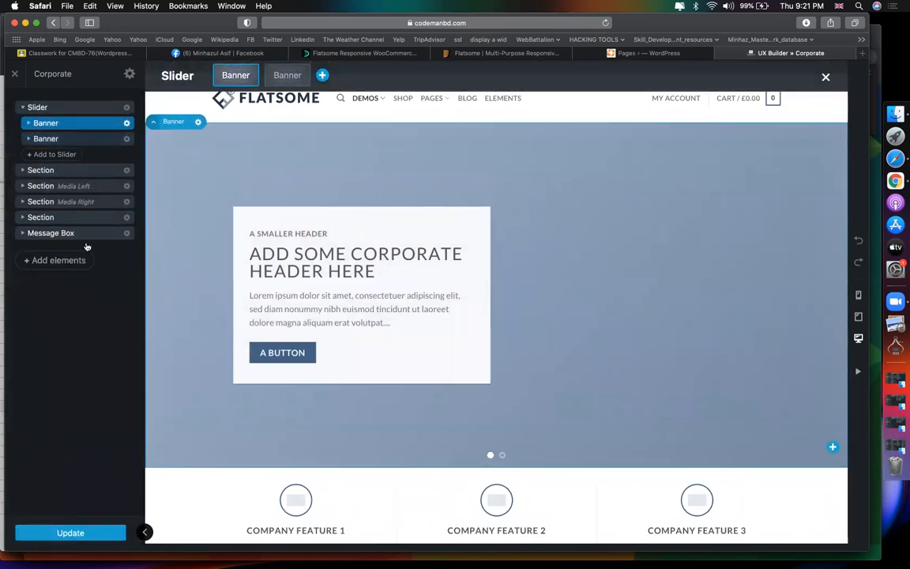
left_click(63, 108)
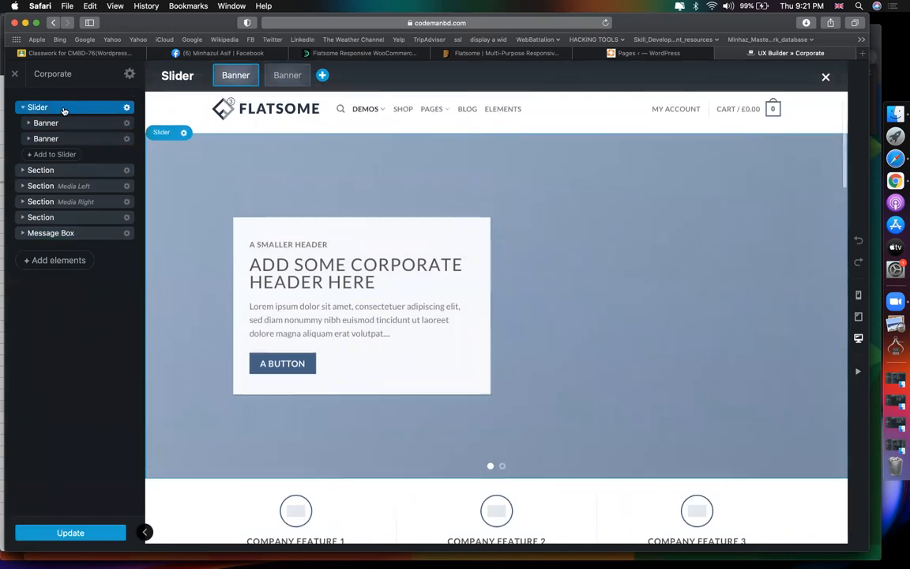
left_click(73, 127)
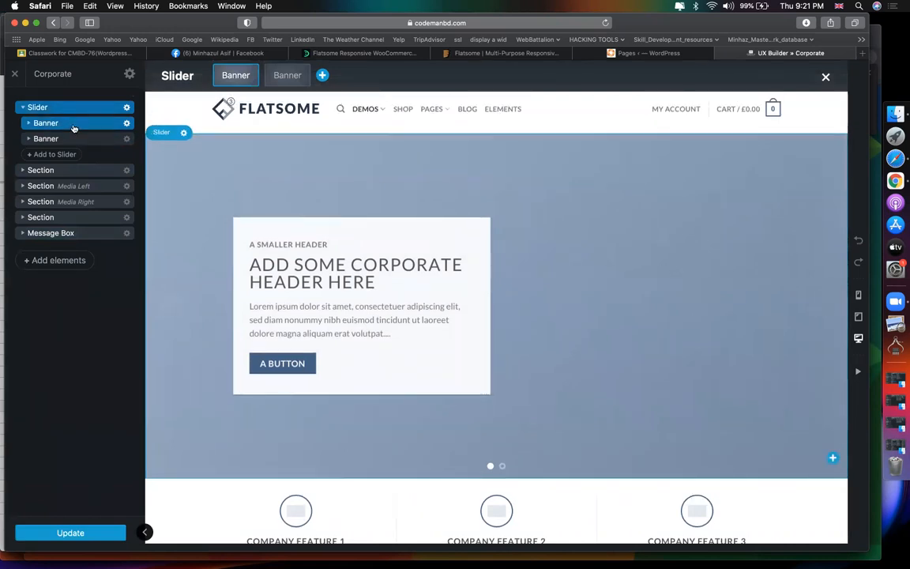
left_click(67, 139)
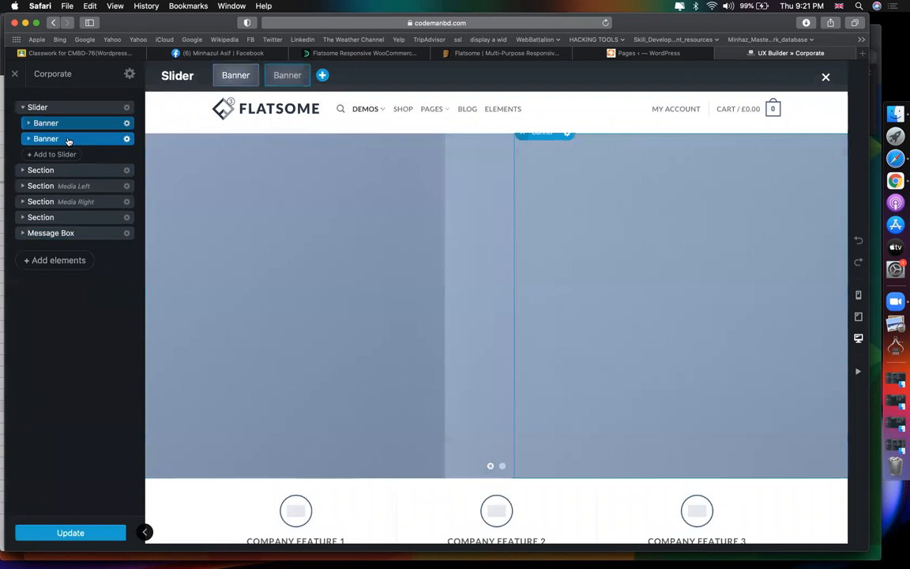
left_click(67, 127)
left_click(68, 138)
left_click(63, 125)
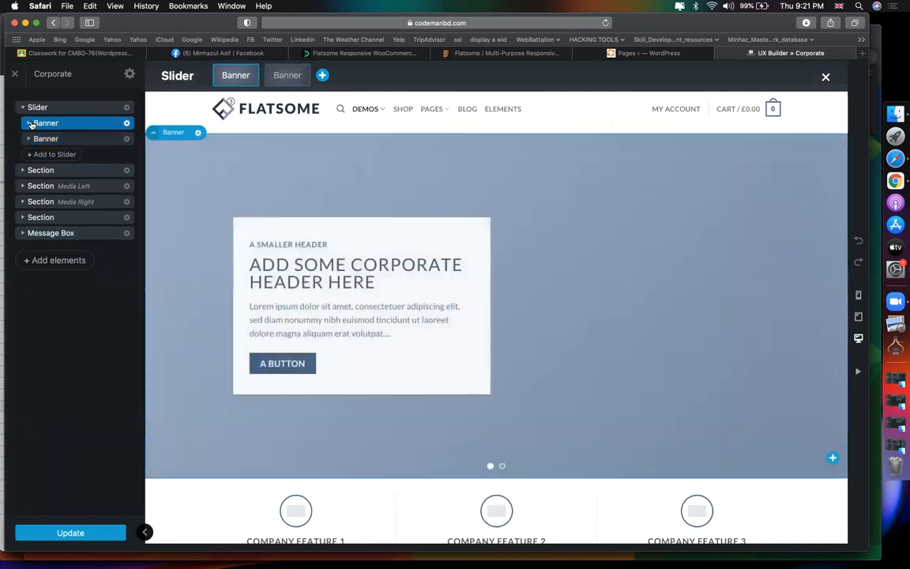
left_click(29, 123)
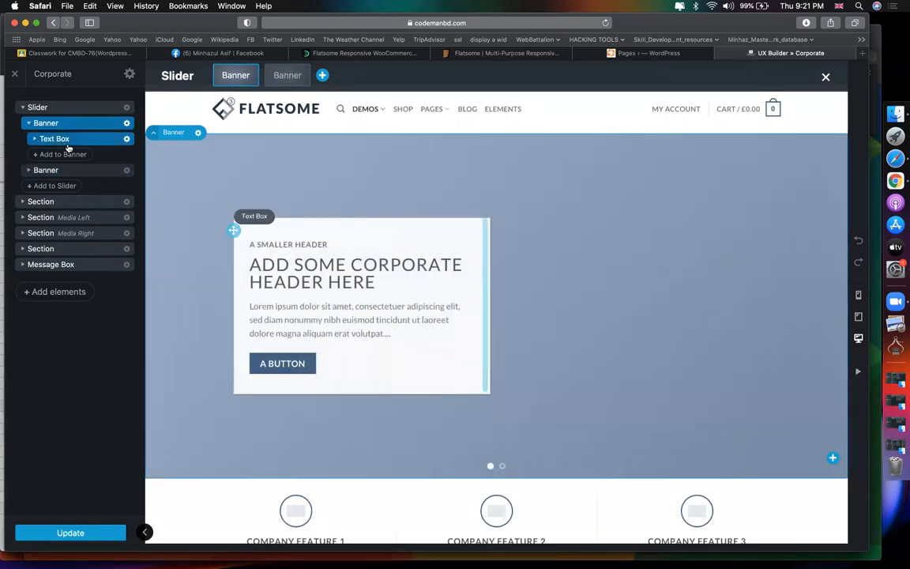
left_click(34, 139)
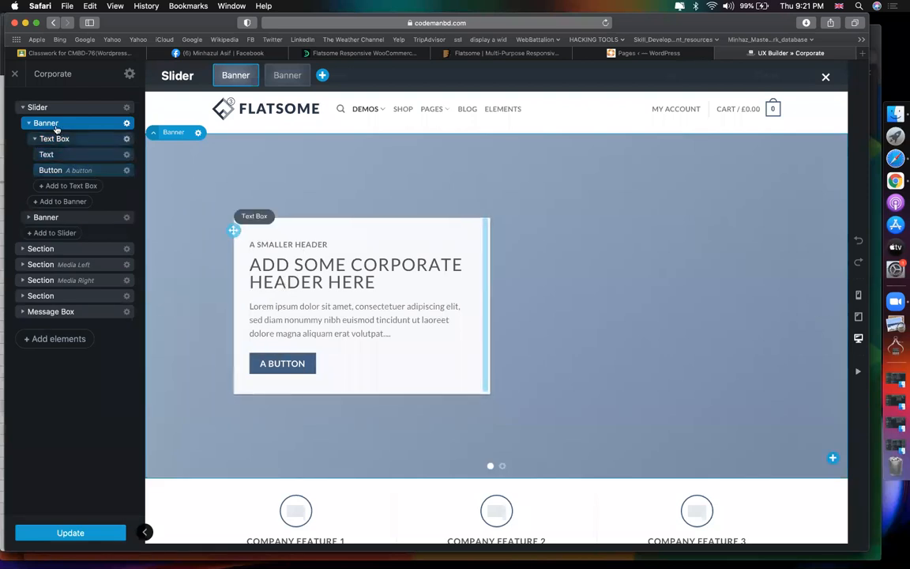
Step: Open the first banner's text in the text editor and replace the main heading with "CodemanBD"
left_click(299, 268)
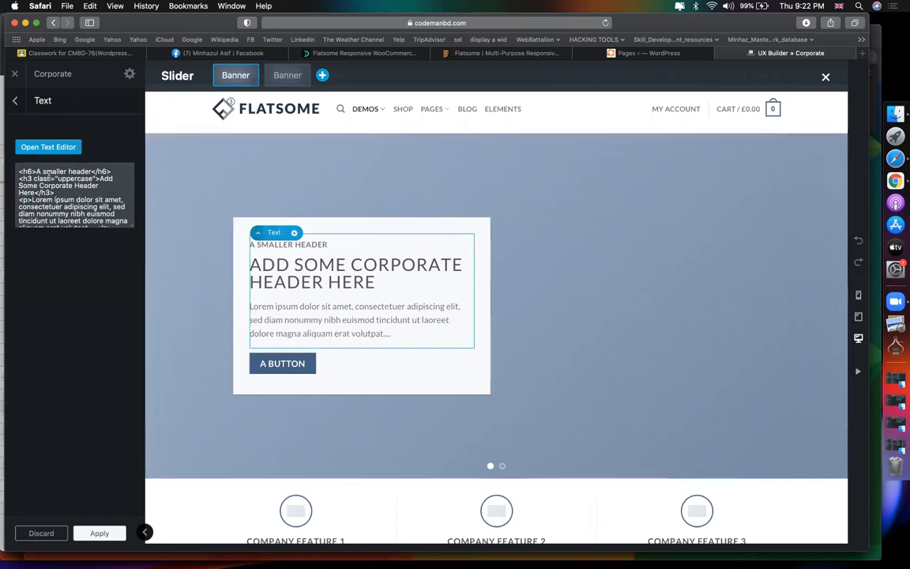
left_click(45, 147)
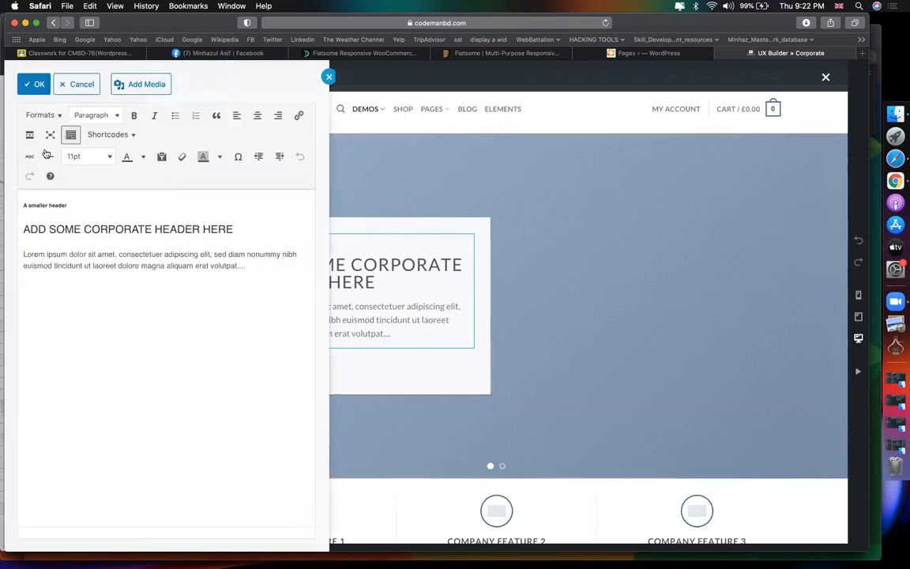
triple_click(194, 229)
type("COD")
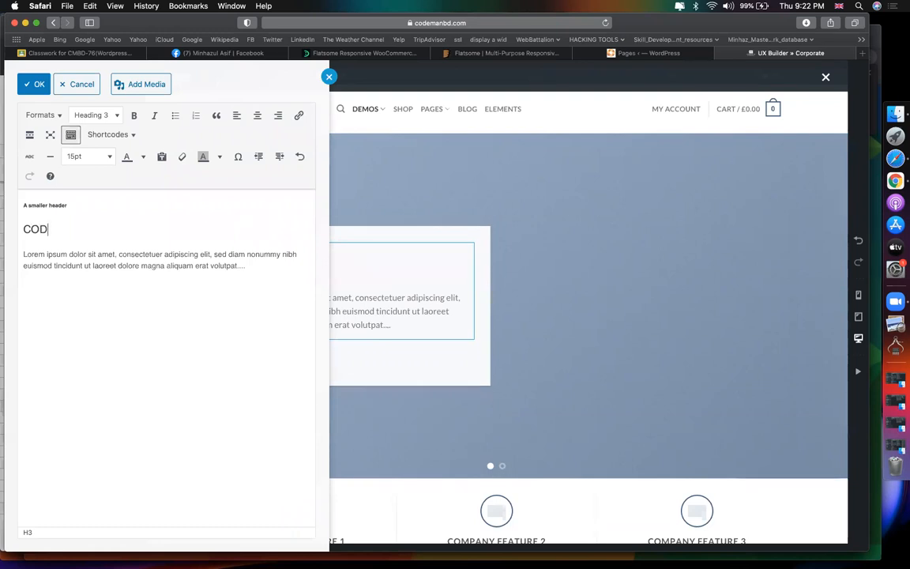
type("EMANBD")
Step: Replace the small header above the heading with "Best Education Platform" and accept the edited text
left_click(23, 204)
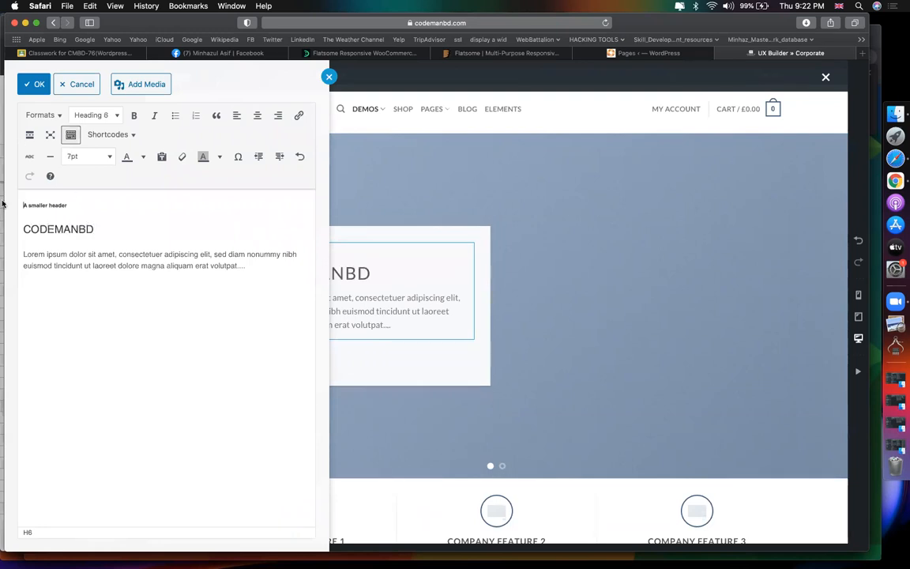
triple_click(24, 200)
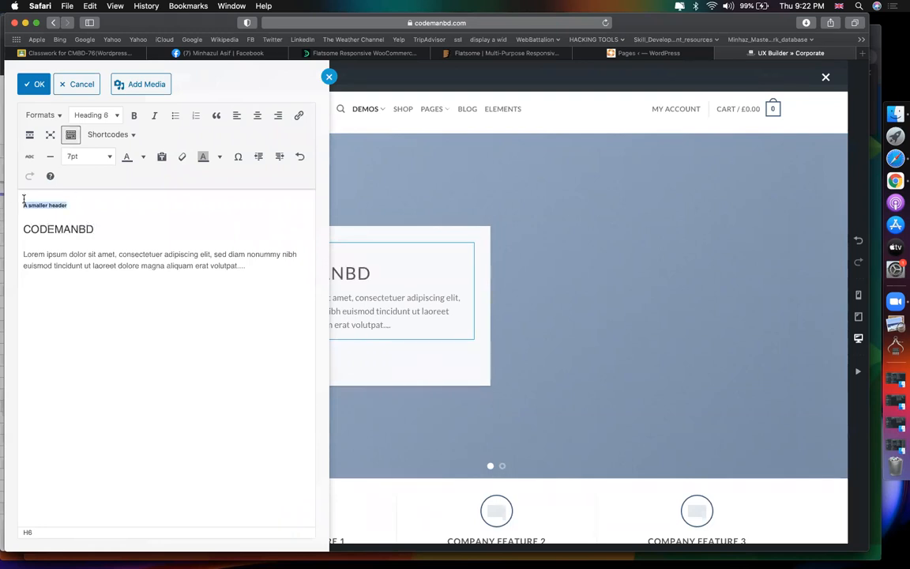
type("Best Education Platform")
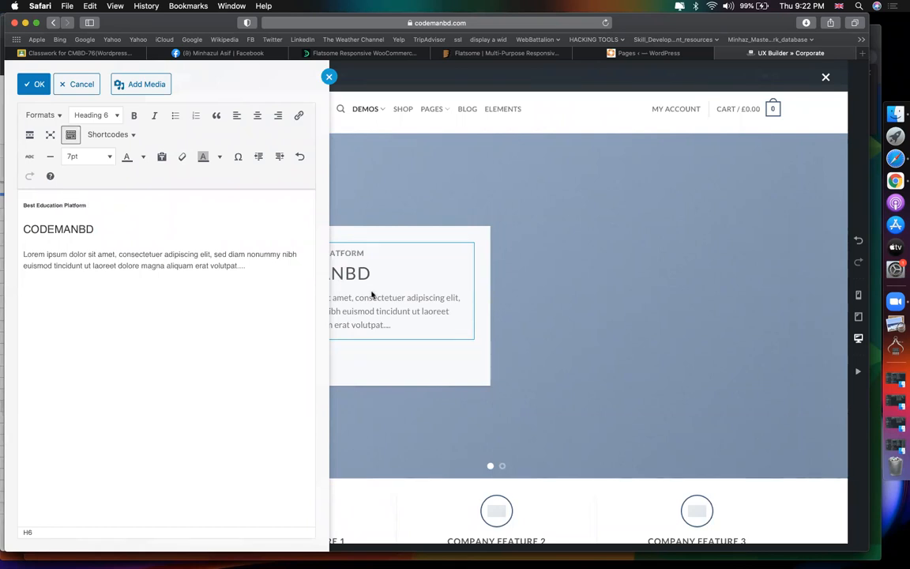
left_click(260, 267)
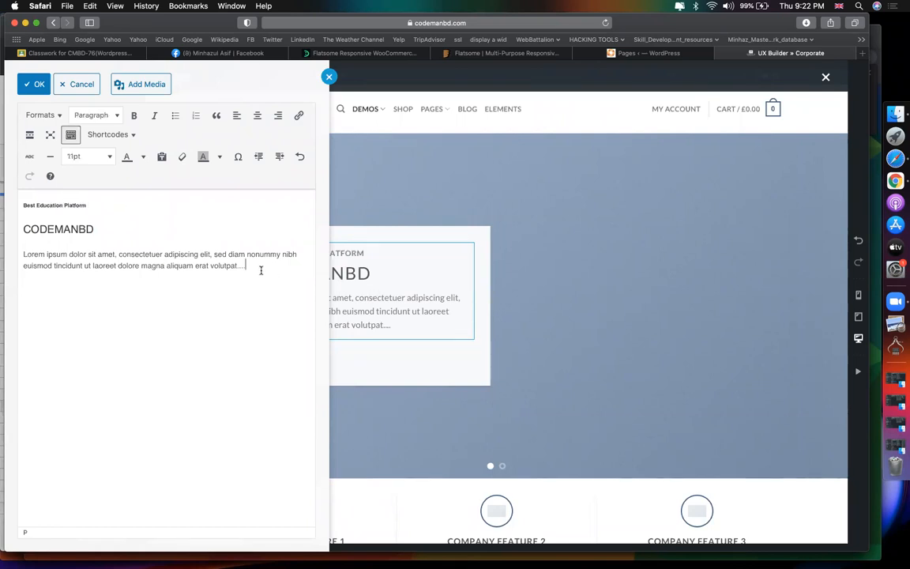
left_click(45, 87)
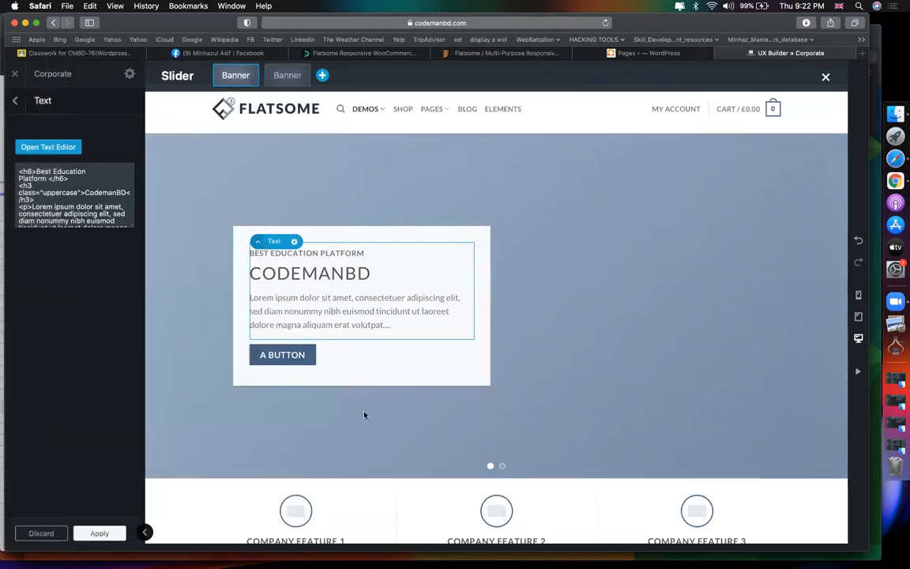
Step: Change the banner button's text to "See Course" and keep its letter case uppercase
left_click(324, 358)
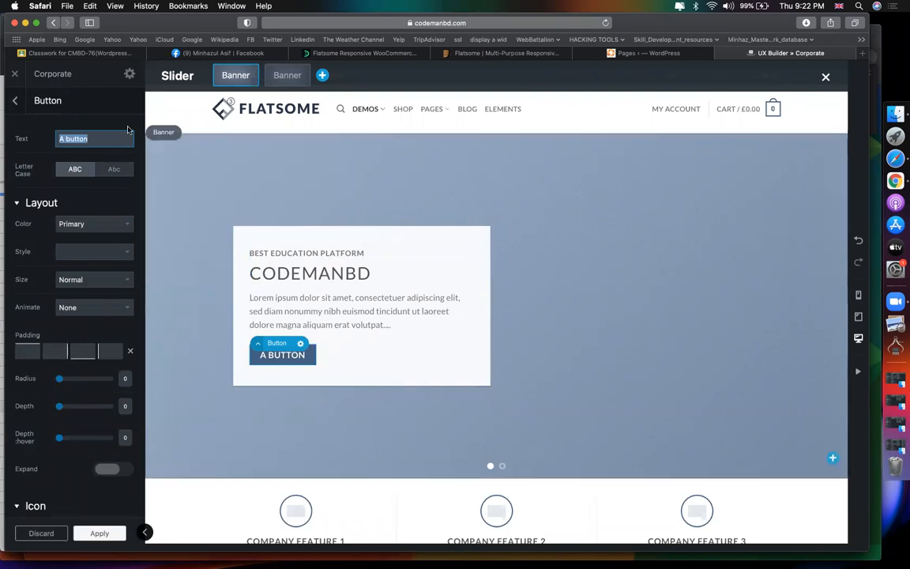
type("See Course")
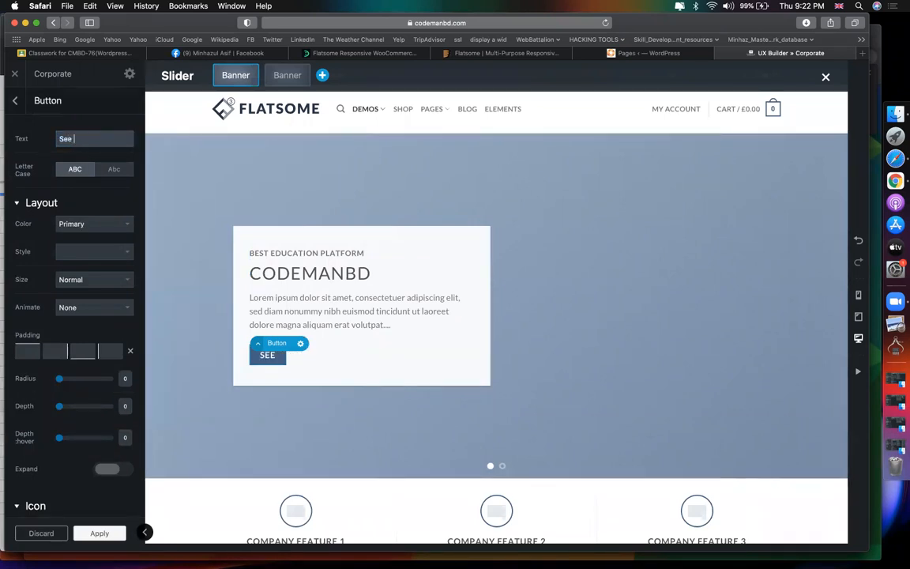
left_click(113, 169)
left_click(75, 169)
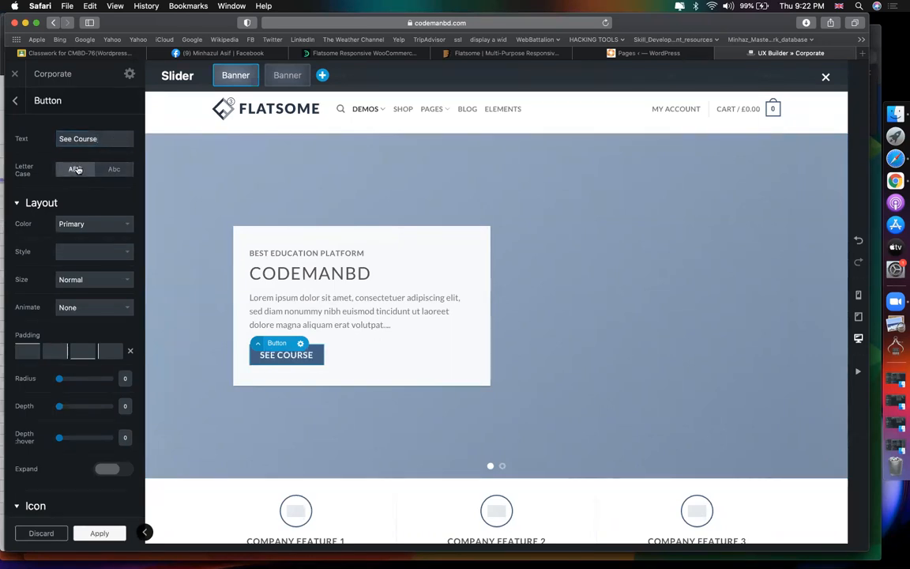
Step: Try the Secondary, Alert, Success and White colors on the See Course button and set it back to Primary
left_click(82, 224)
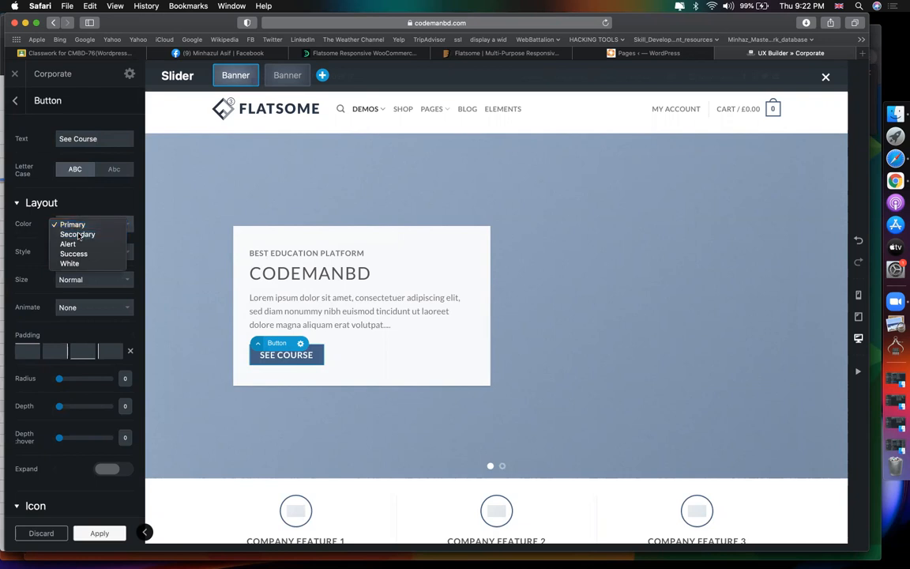
left_click(79, 234)
left_click(79, 224)
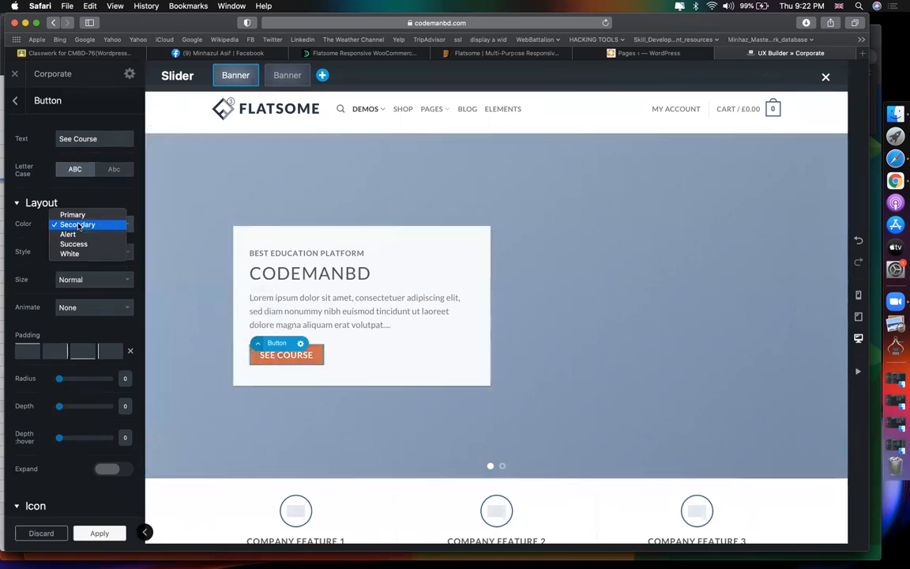
left_click(78, 234)
left_click(103, 223)
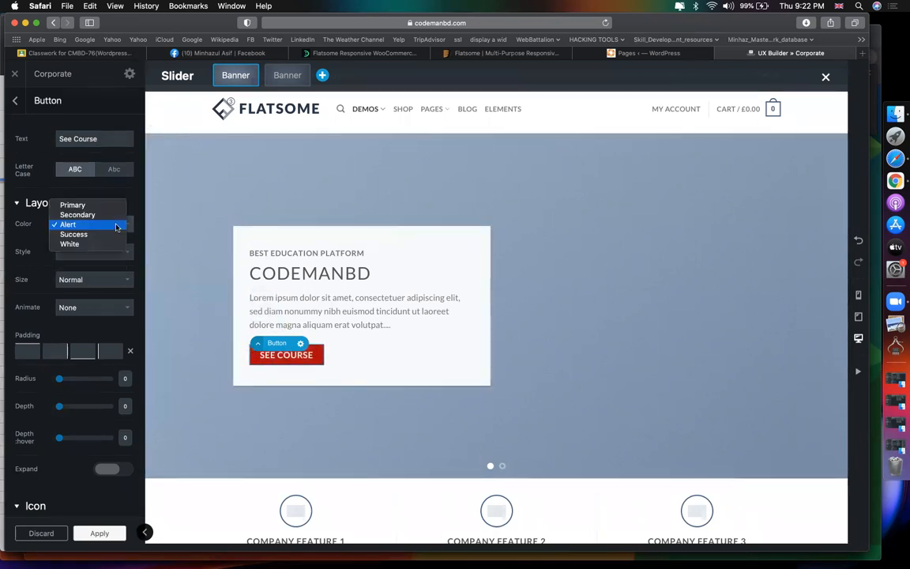
left_click(107, 238)
left_click(103, 224)
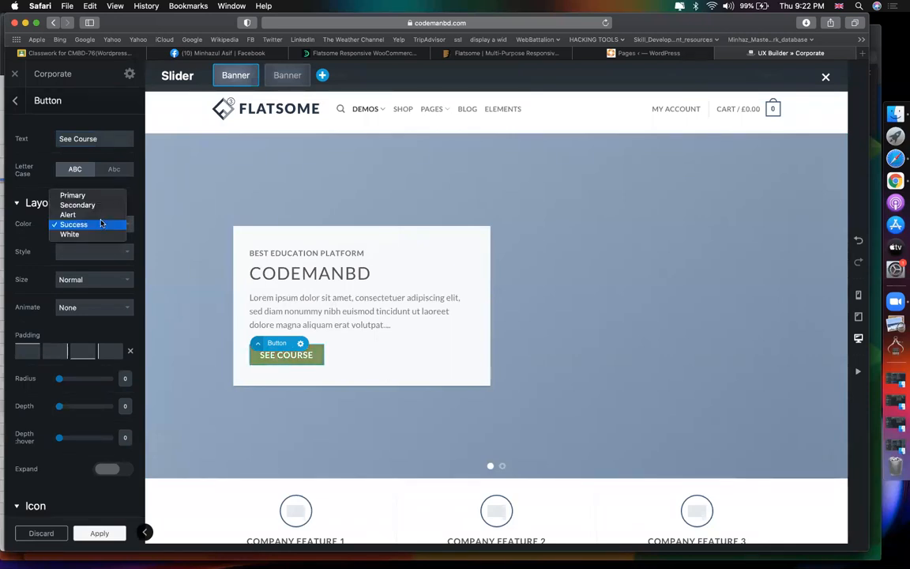
left_click(96, 233)
left_click(97, 225)
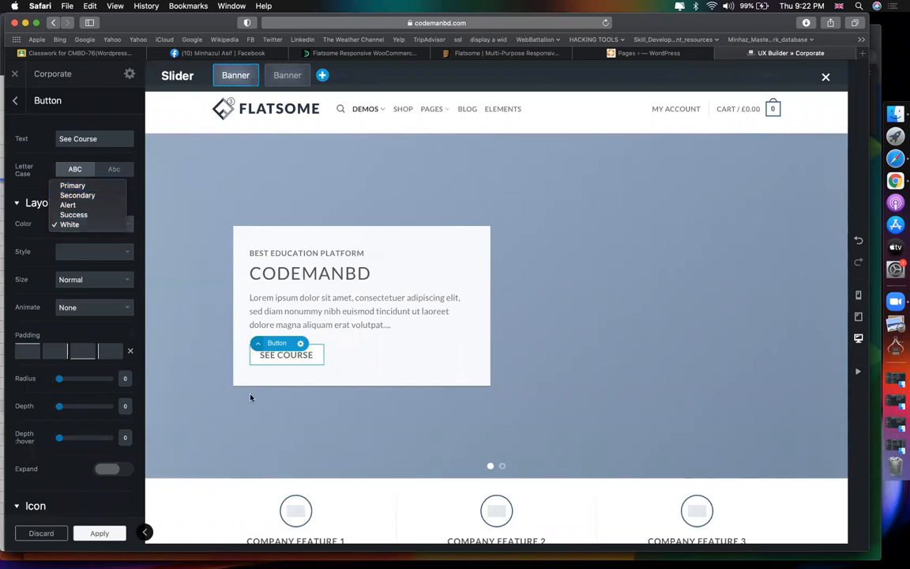
left_click(78, 185)
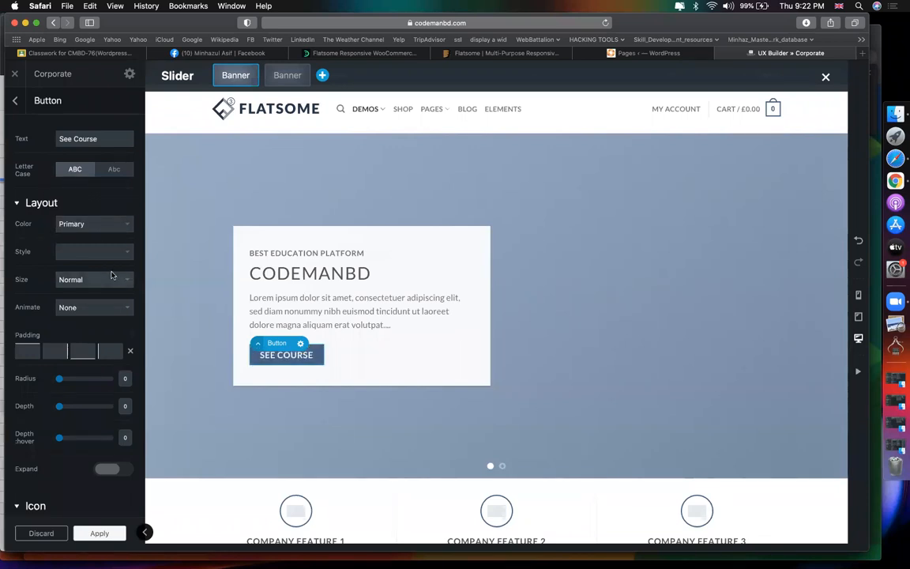
Step: Try the Default, Shade and Underline styles on the See Course button and settle on Gloss
left_click(90, 253)
left_click(89, 253)
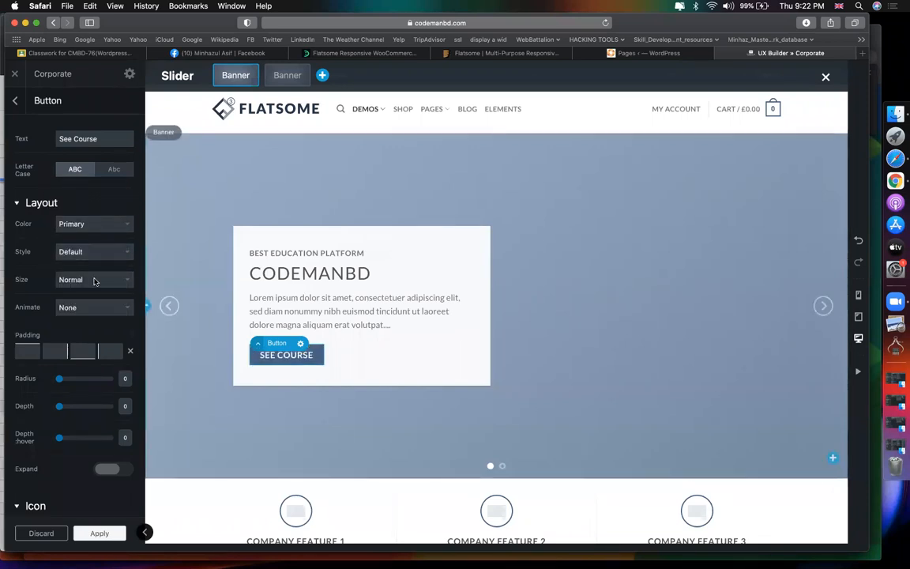
left_click(89, 252)
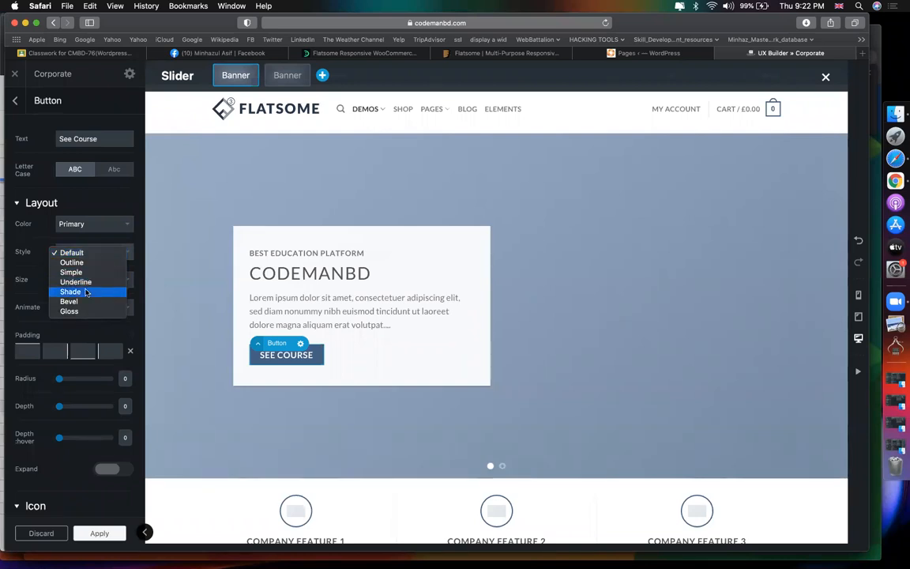
left_click(87, 292)
left_click(87, 251)
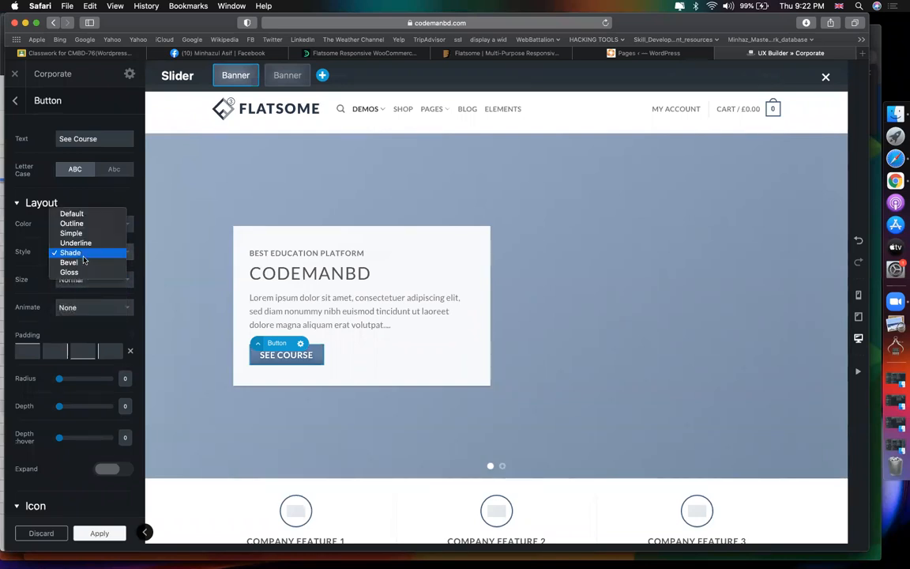
left_click(83, 250)
left_click(74, 219)
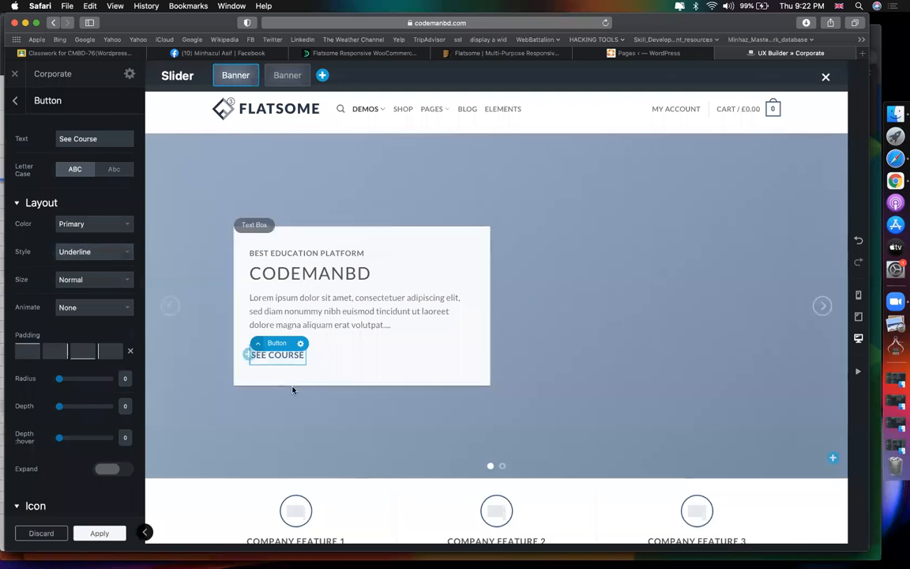
left_click(93, 252)
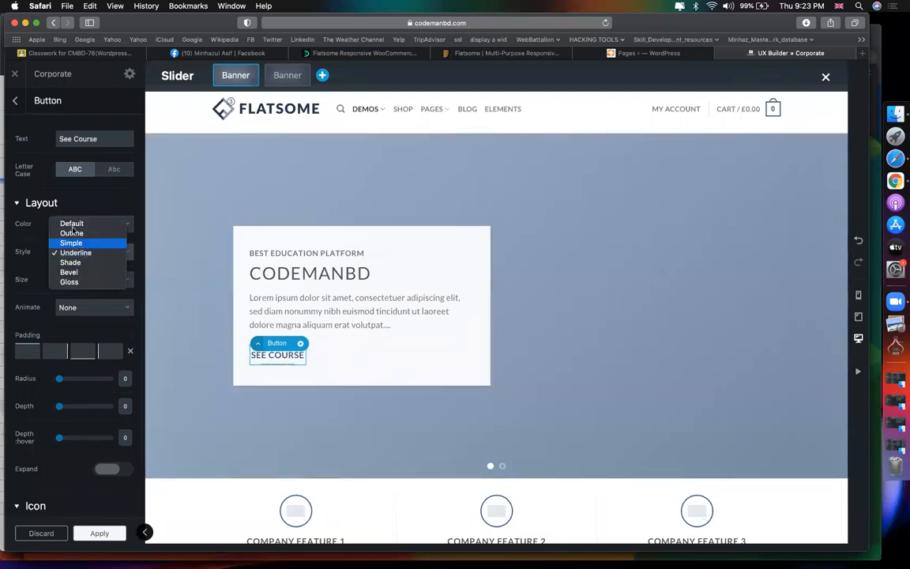
left_click(83, 282)
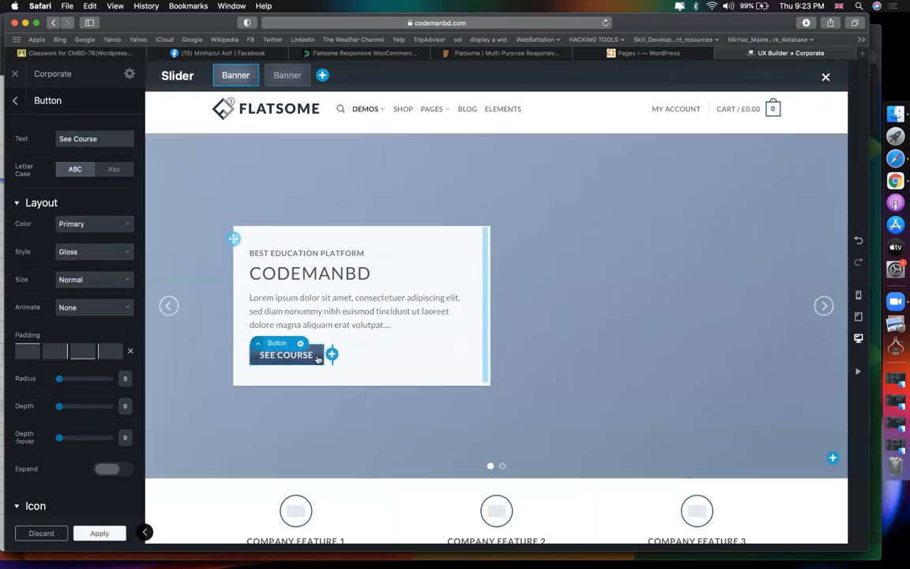
Step: Set the See Course button's radius to 15, try the Arrow Down and Arrow Left icons, and settle on Arrow Right
scroll(87, 373, "down", 3)
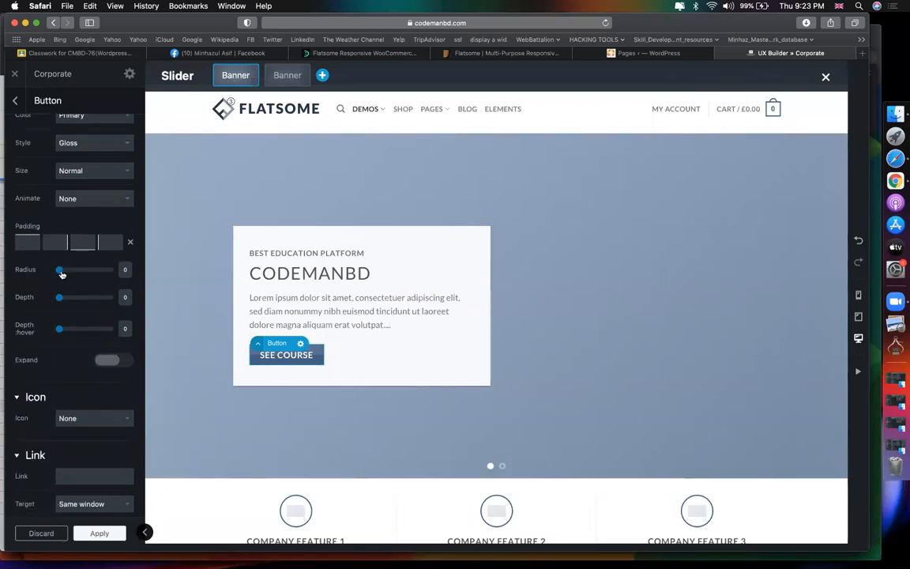
mouse_move(71, 273)
left_mouse_down()
mouse_move(82, 272)
mouse_move(59, 272)
mouse_move(81, 272)
mouse_move(67, 274)
left_mouse_up()
scroll(83, 377, "down", 2)
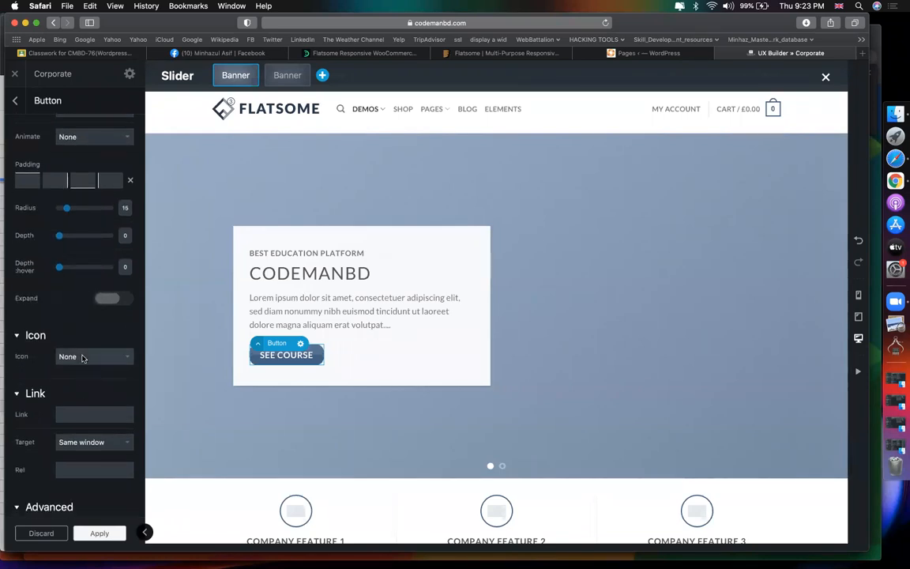
left_click(79, 357)
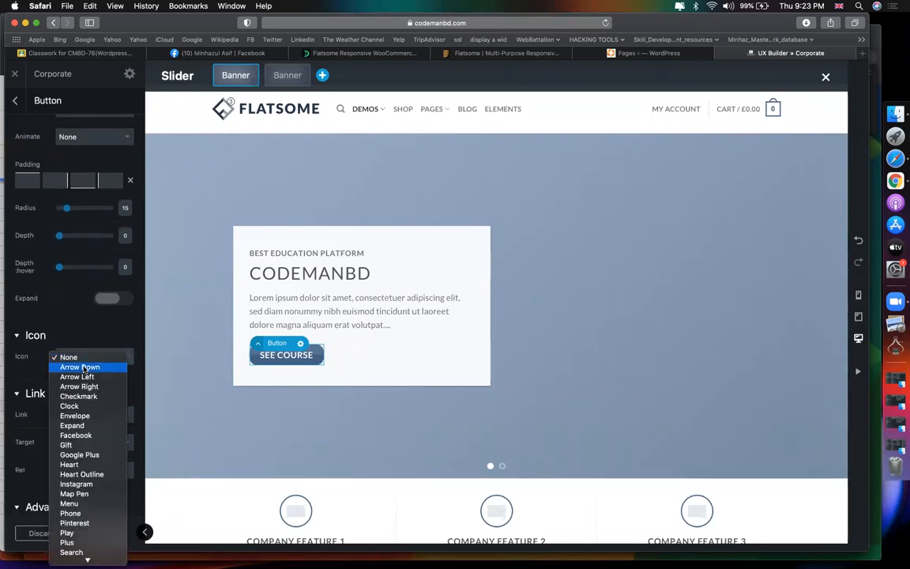
left_click(83, 368)
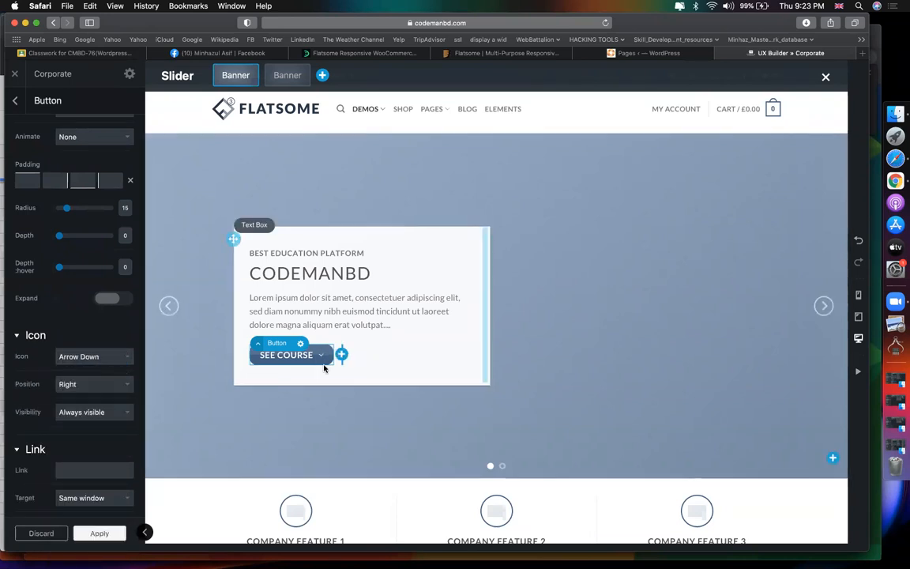
left_click(90, 357)
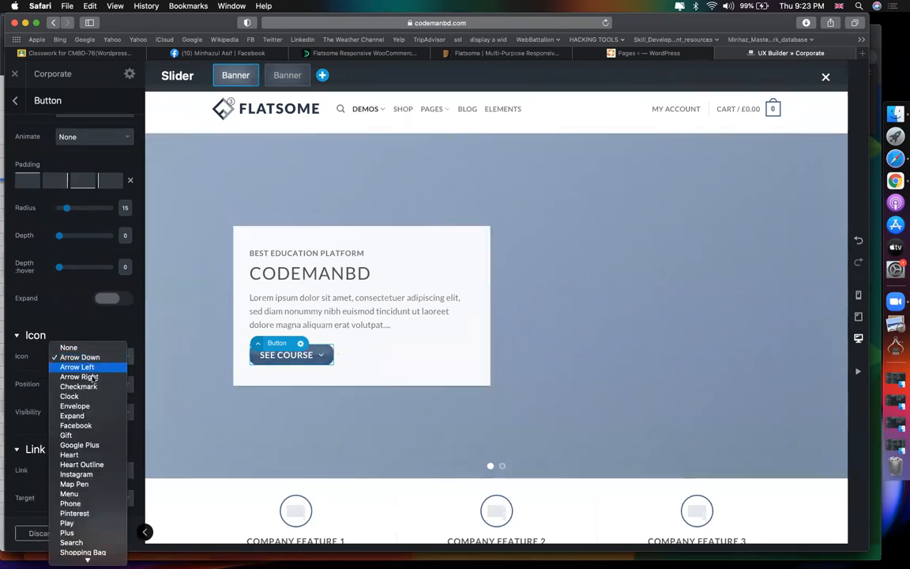
left_click(88, 367)
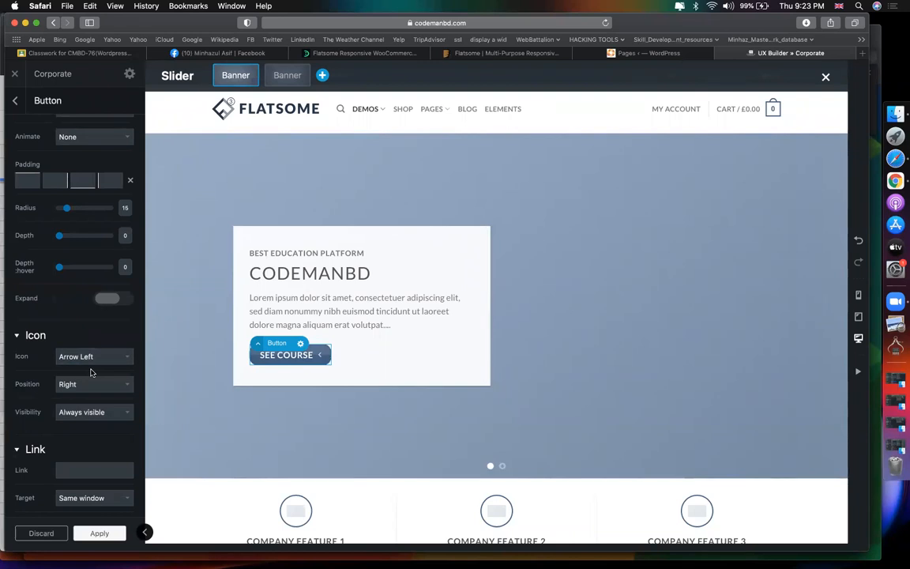
left_click(101, 363)
left_click(100, 368)
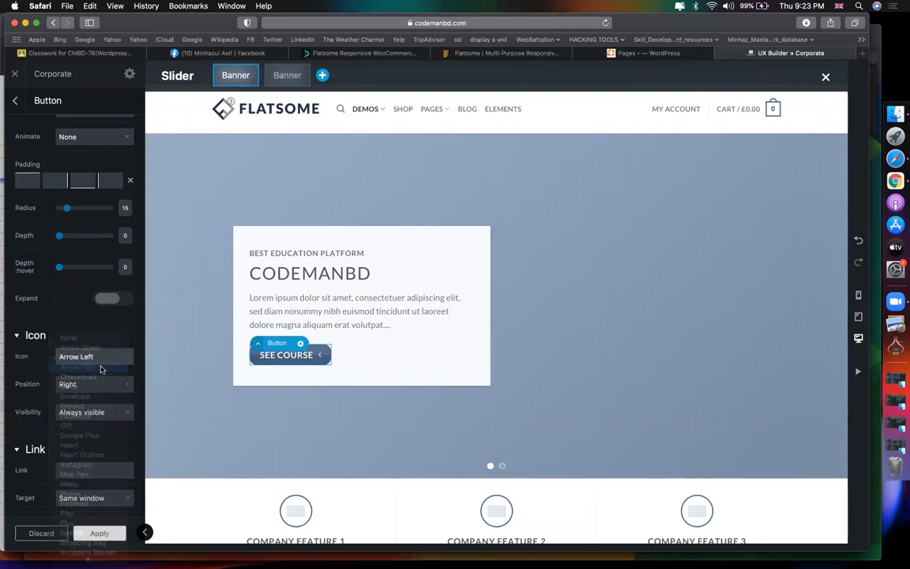
Step: Position the See Course button's icon on the left and enter # as the button's link
left_click(91, 385)
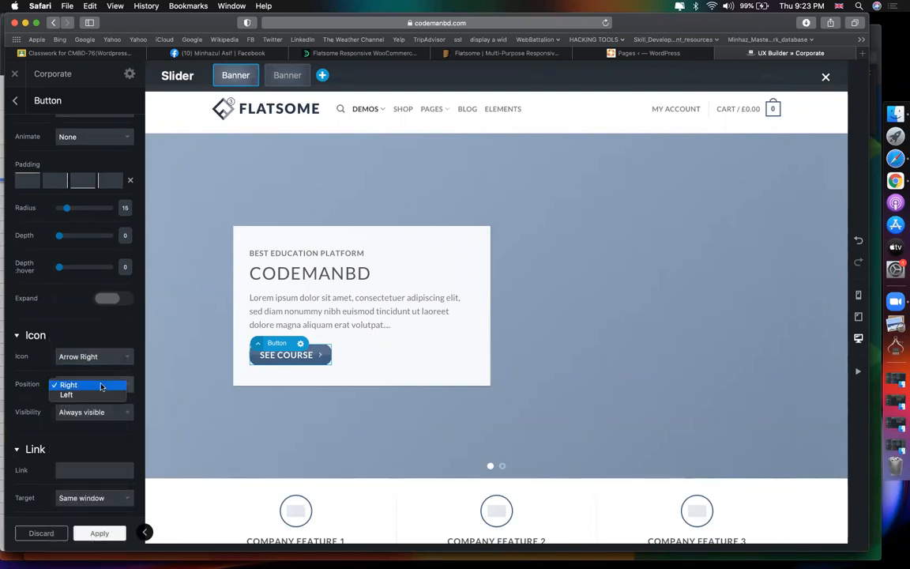
left_click(90, 395)
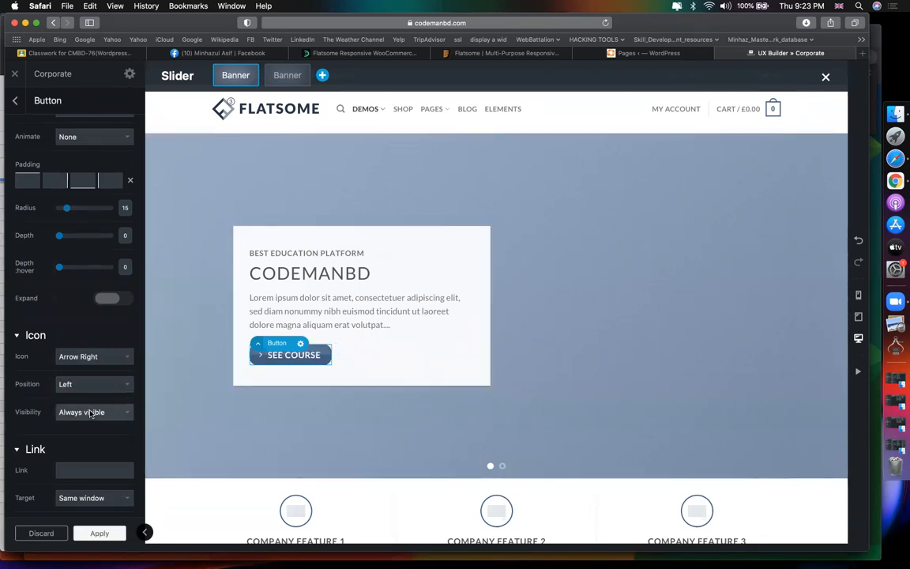
scroll(77, 409, "down", 3)
left_click(68, 388)
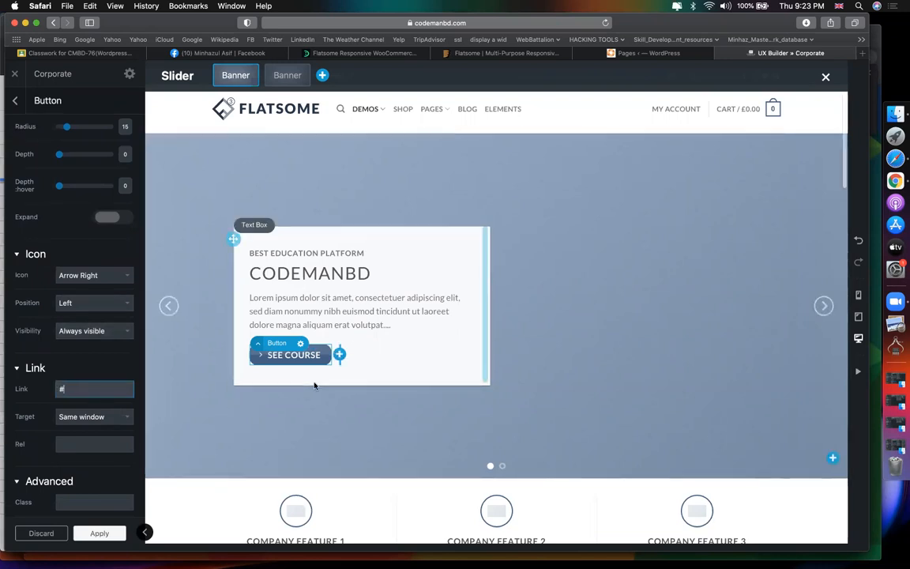
Step: Open the options of the slider's first banner from the page's element list
left_click(234, 167)
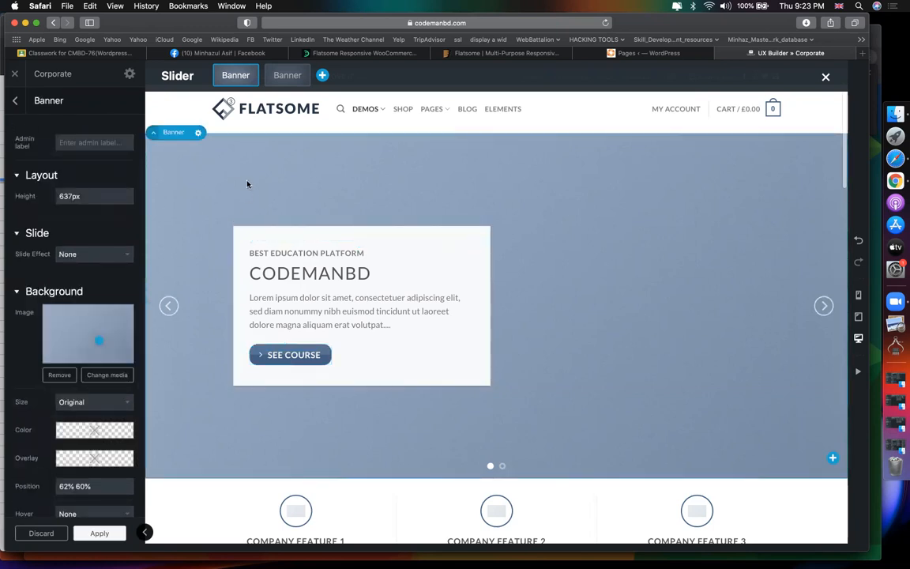
left_click(15, 101)
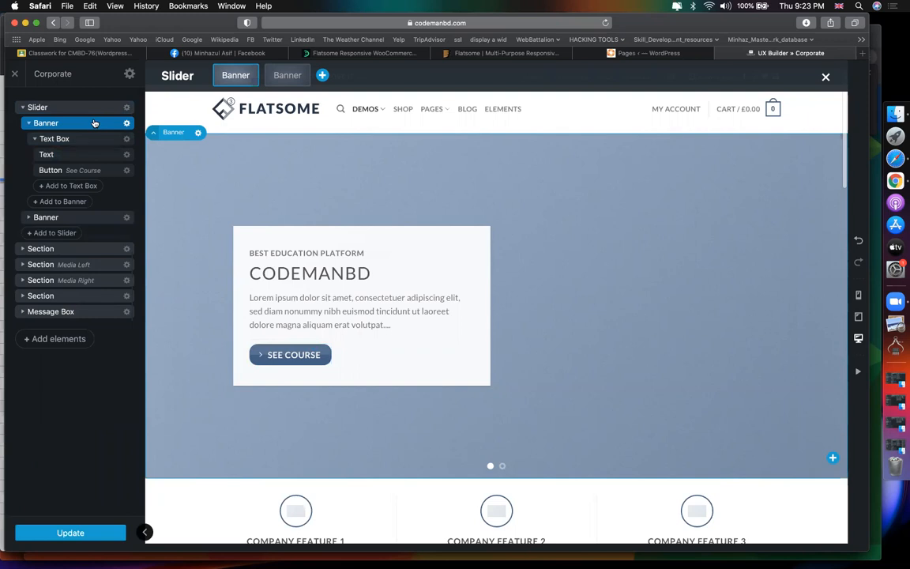
left_click(126, 124)
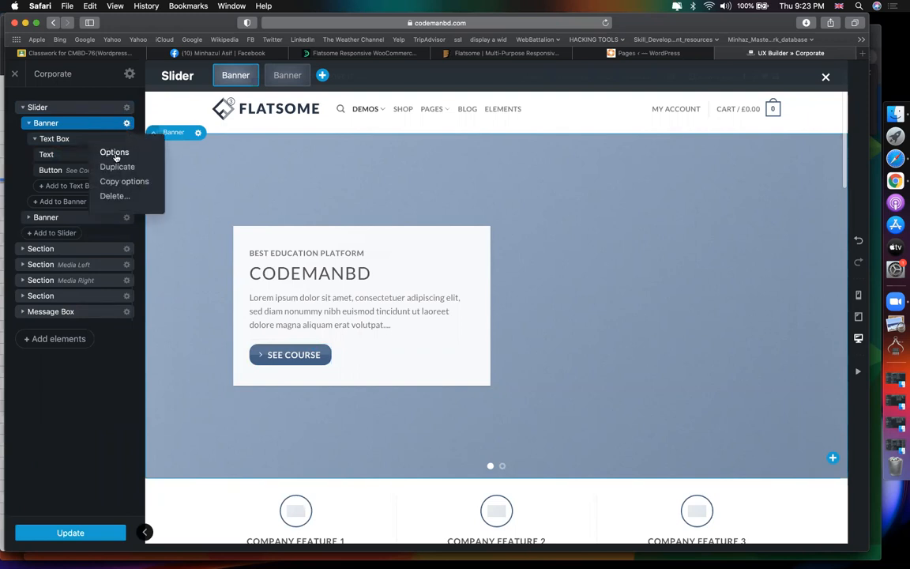
left_click(105, 142)
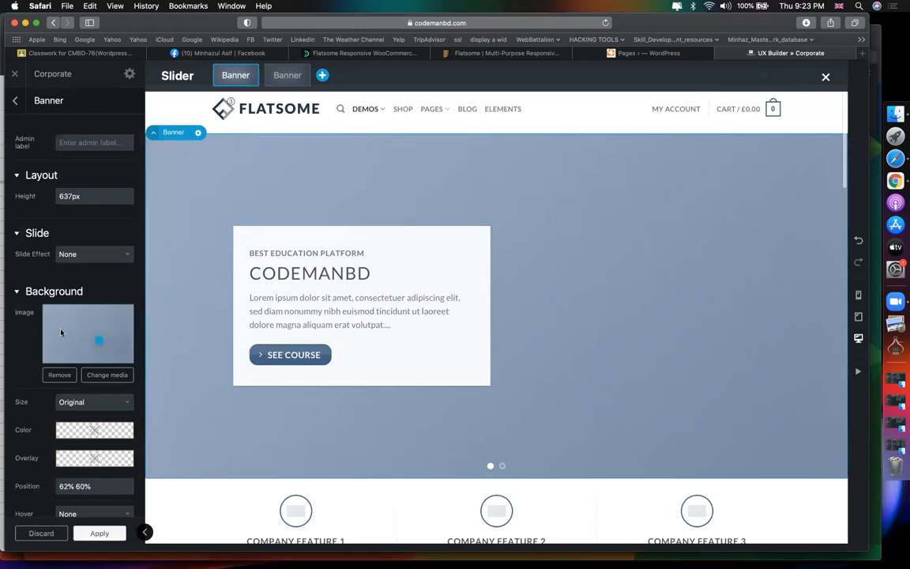
Step: Start uploading a replacement background image for the banner and browse to the CodemanBD.com folder among the Desktop assets
left_click(104, 379)
left_click(54, 112)
left_click(416, 297)
left_click(191, 145)
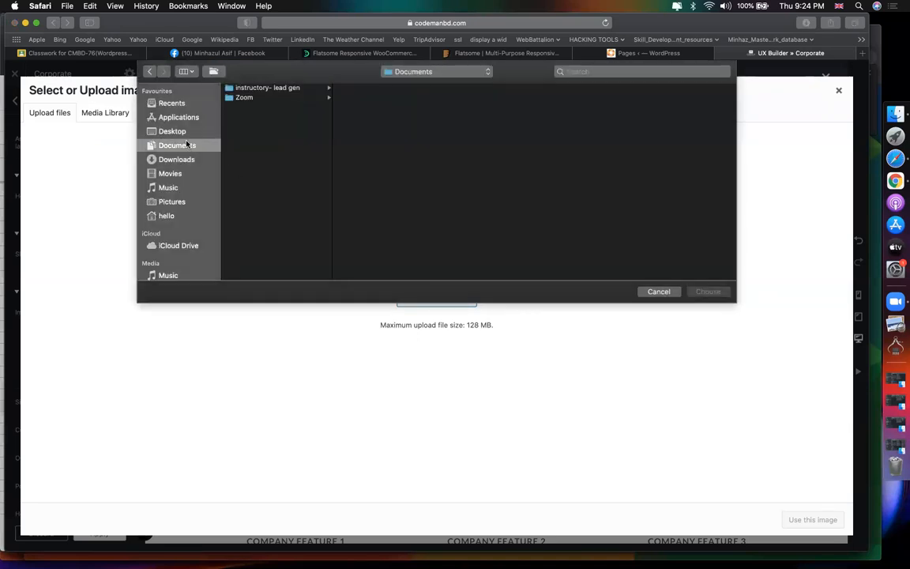
left_click(175, 133)
scroll(287, 170, "down", 5)
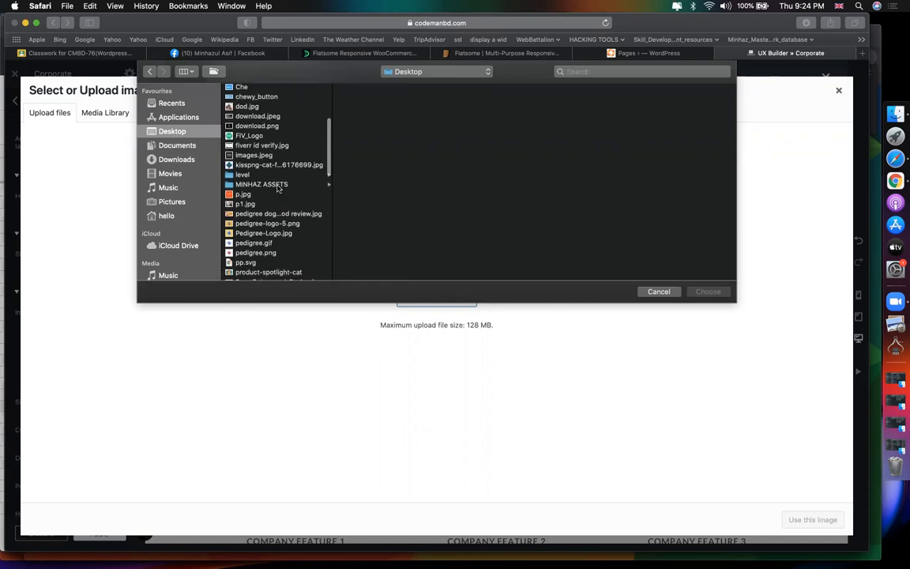
left_click(277, 186)
left_click(348, 106)
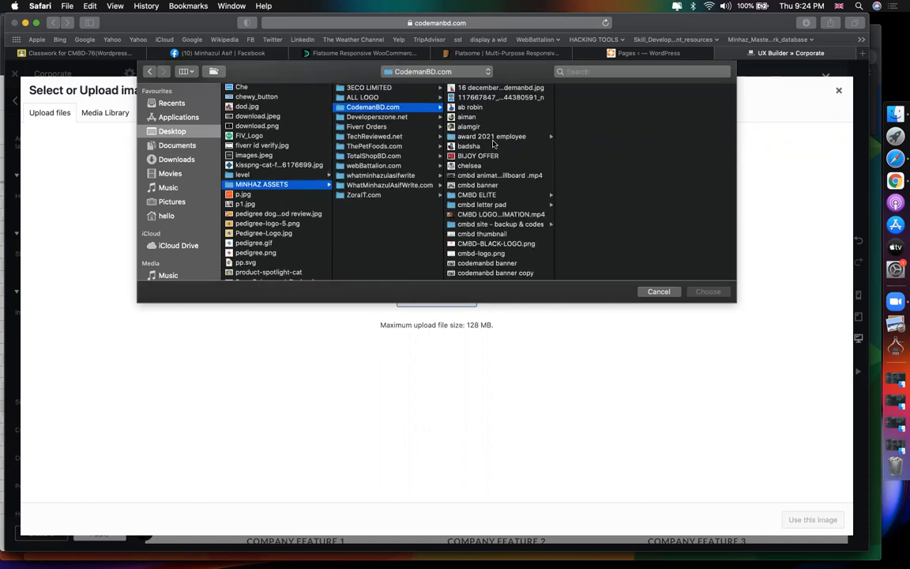
Step: Preview files in the CodemanBD.com folder, upload "codemanbd banner9" and use it as the banner's background image
left_click(470, 145)
left_click(469, 165)
left_click(490, 175)
scroll(499, 161, "down", 3)
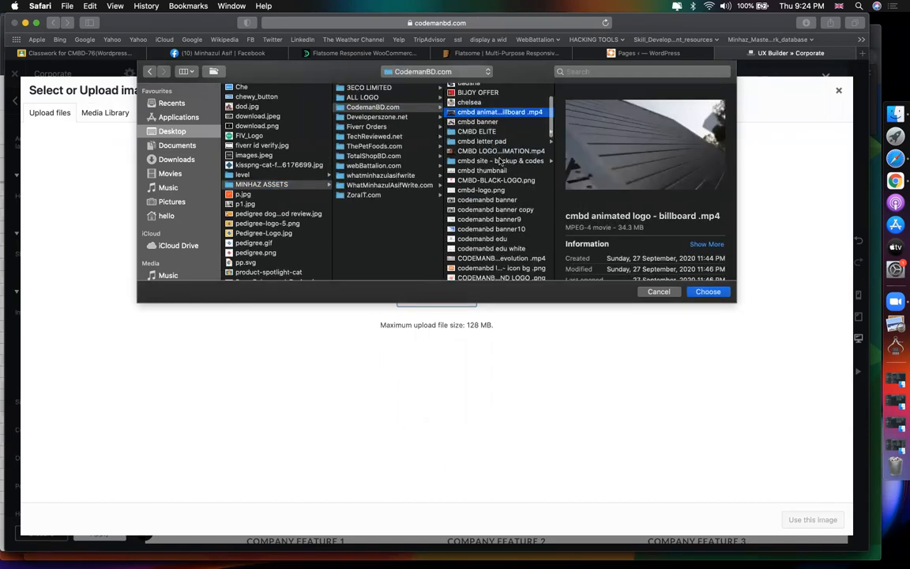
left_click(500, 161)
left_click(496, 180)
left_click(498, 220)
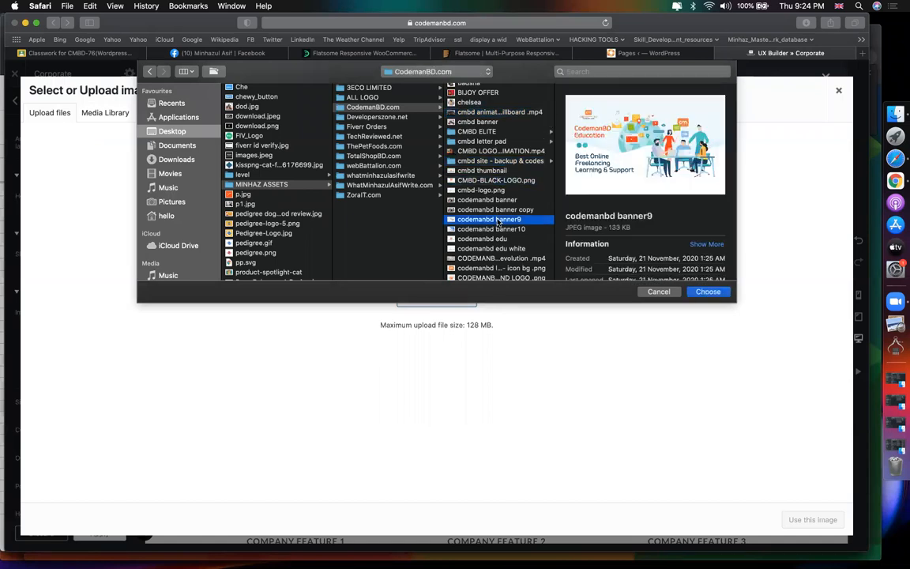
double_click(498, 220)
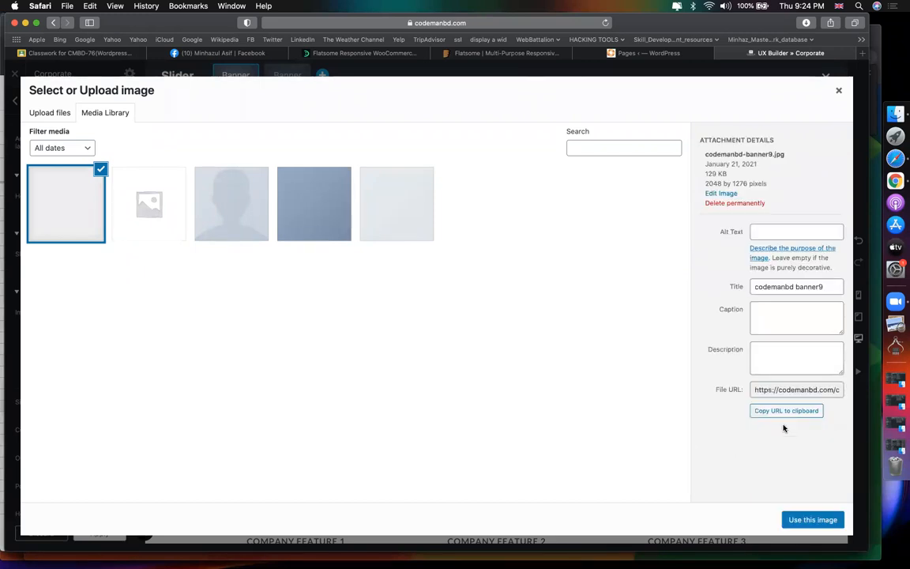
left_click(819, 520)
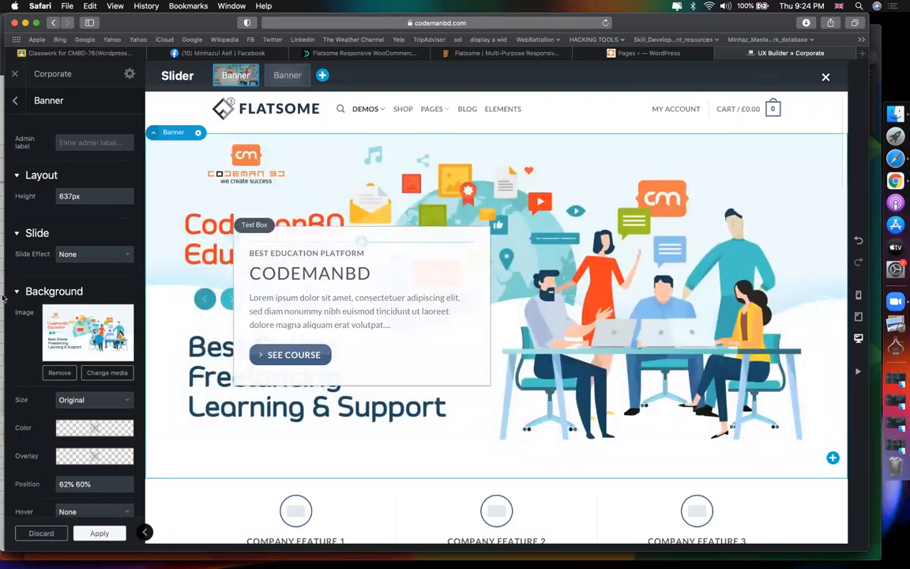
Step: Try the blue and light overlays on the banner's background image and settle on the dark semi-transparent overlay
scroll(90, 412, "down", 2)
scroll(90, 412, "down", 6)
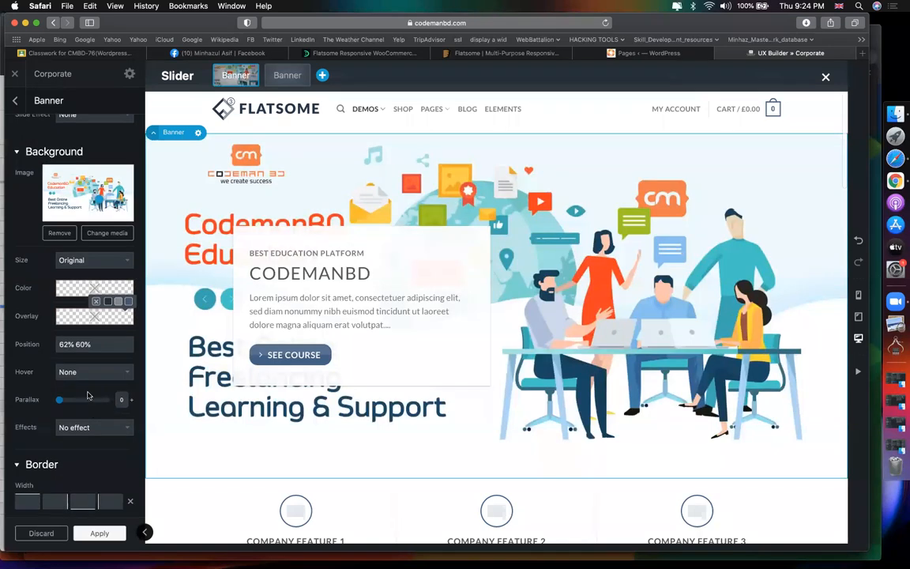
scroll(88, 395, "down", 4)
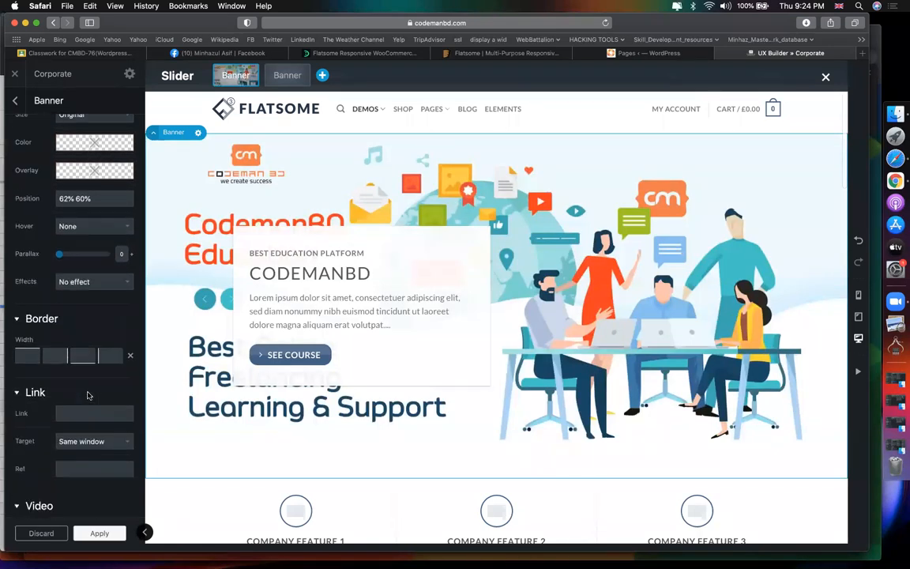
scroll(89, 395, "up", 6)
scroll(89, 395, "up", 1)
mouse_move(71, 339)
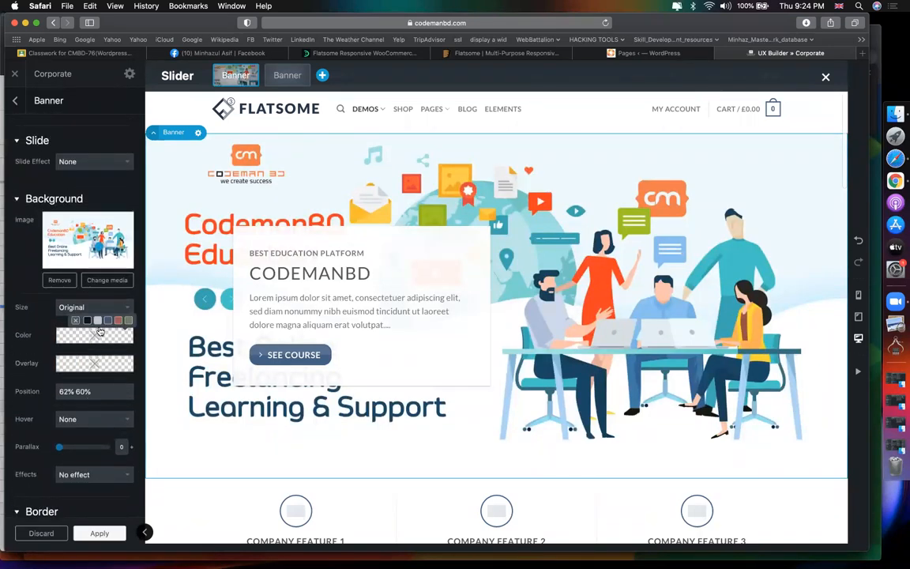
mouse_move(87, 364)
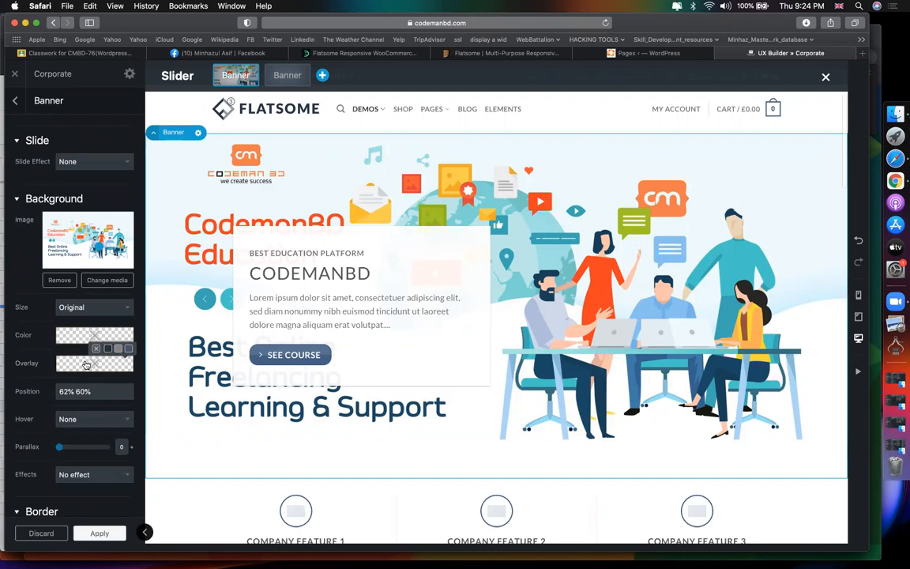
left_click(127, 350)
left_click(117, 350)
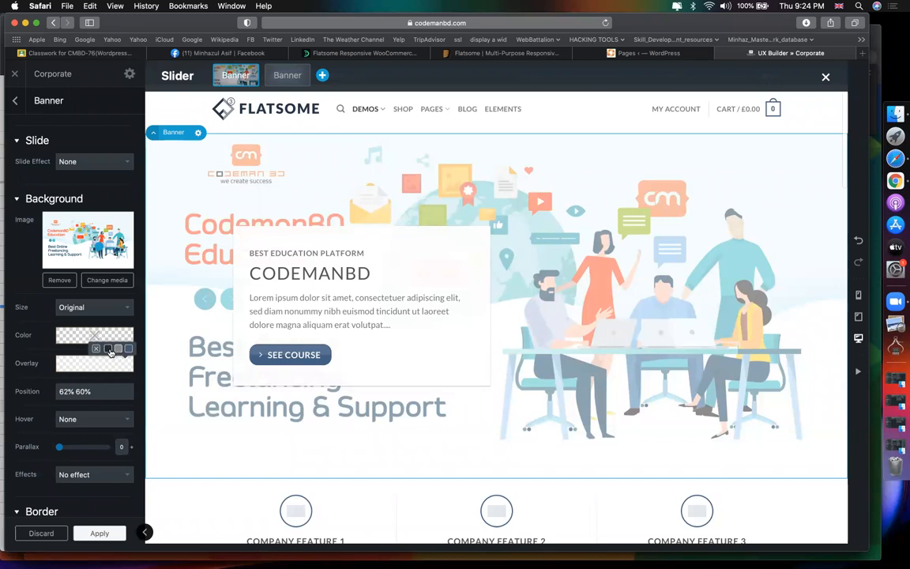
left_click(108, 349)
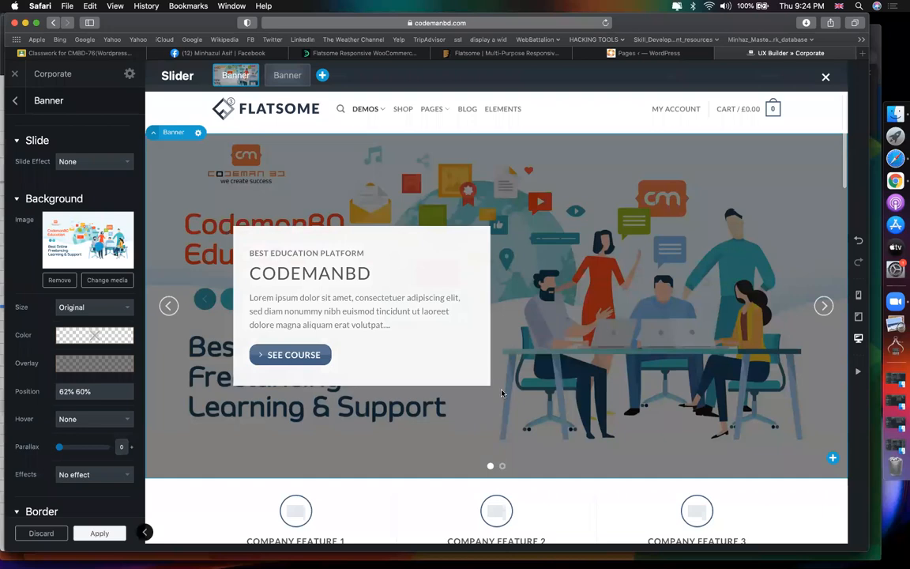
Step: Examine the company features section below the slider and its background and layout options, then return to the element list
scroll(494, 331, "down", 1)
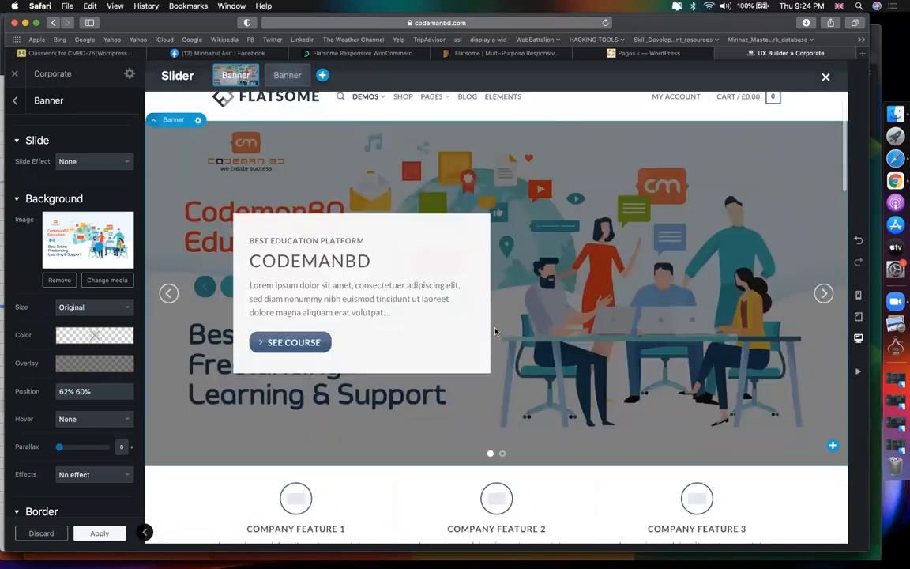
scroll(392, 299, "down", 5)
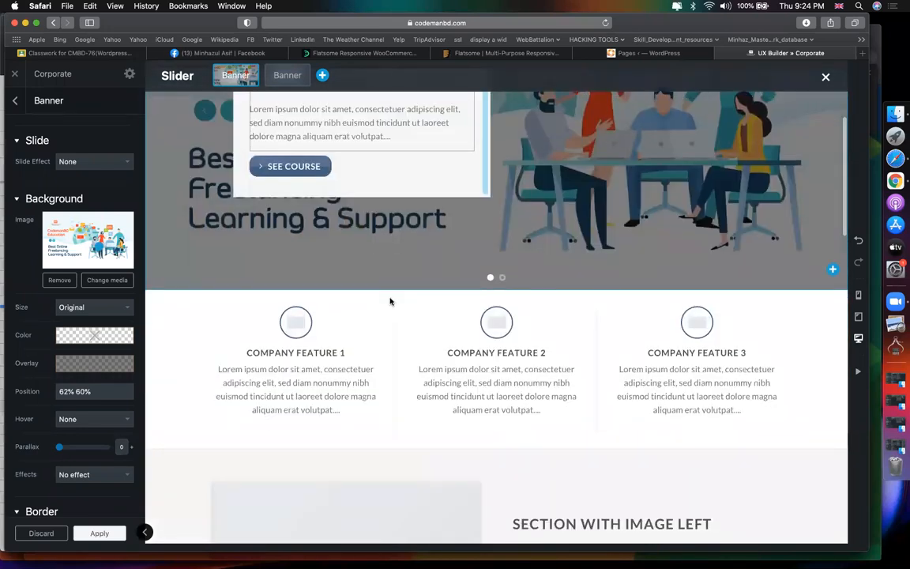
left_click(163, 289)
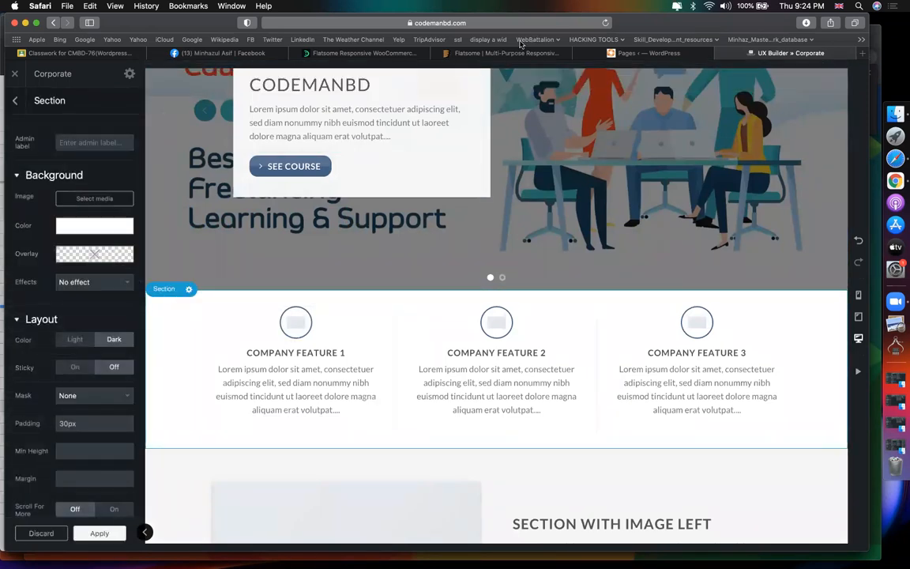
left_click(173, 293)
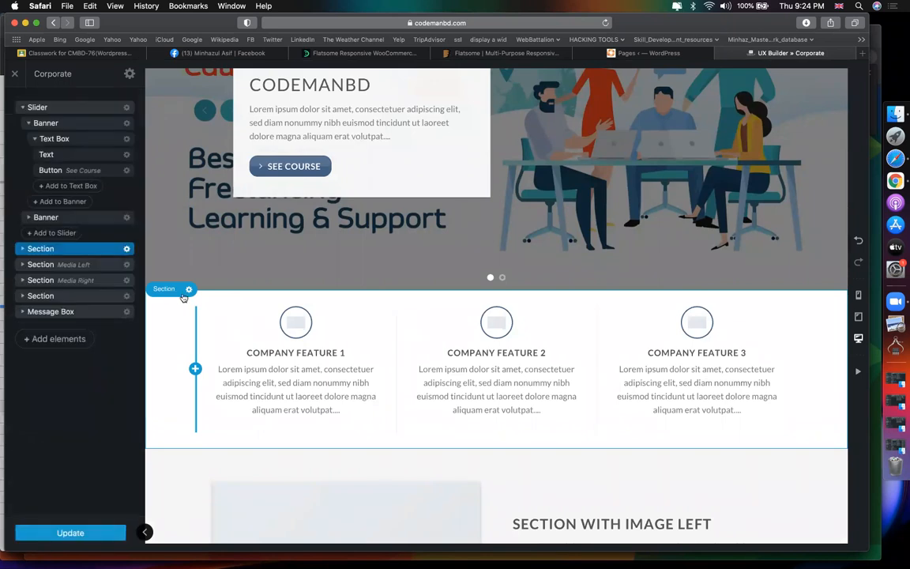
left_click(188, 290)
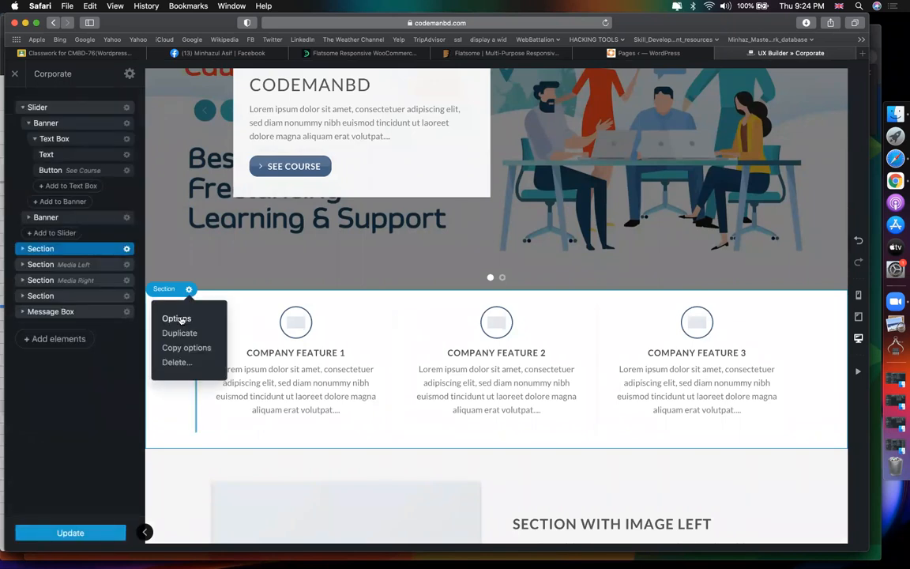
left_click(126, 249)
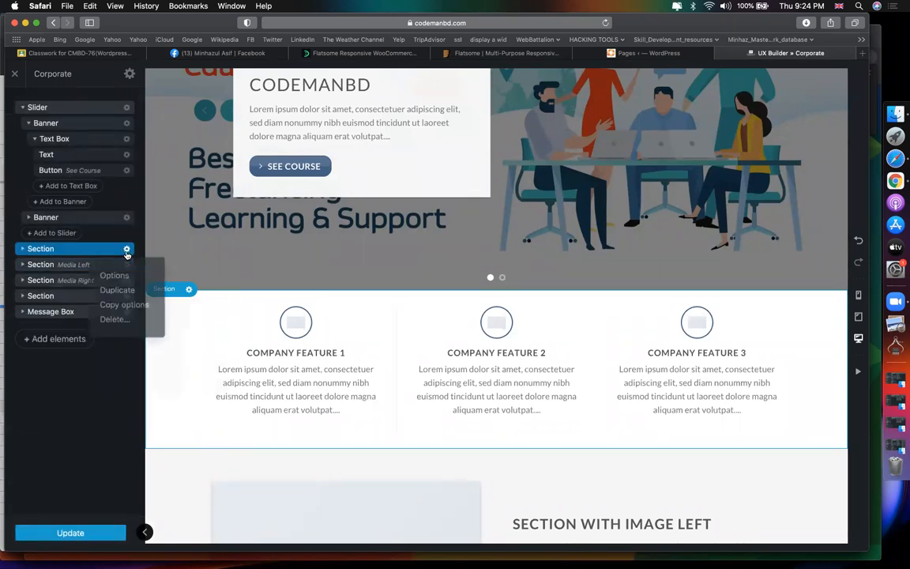
left_click(115, 278)
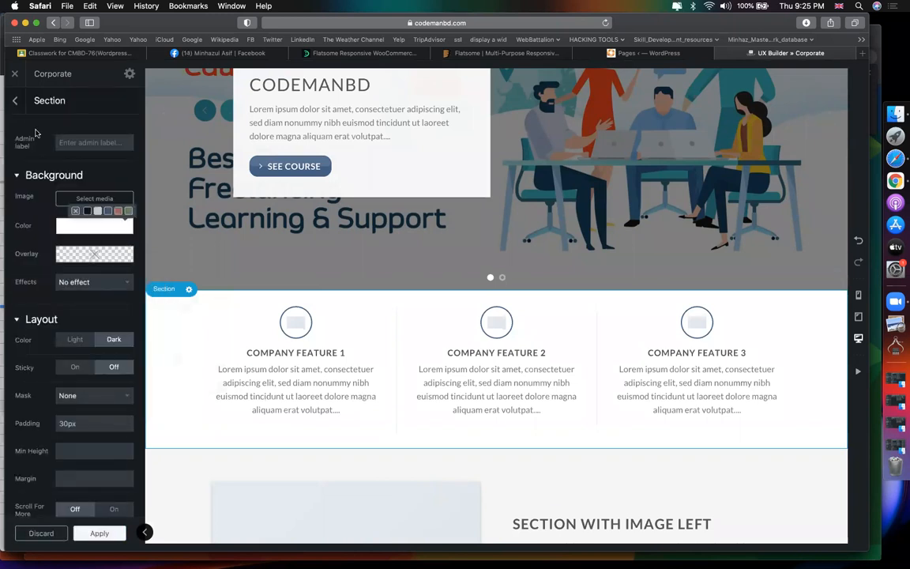
left_click(15, 100)
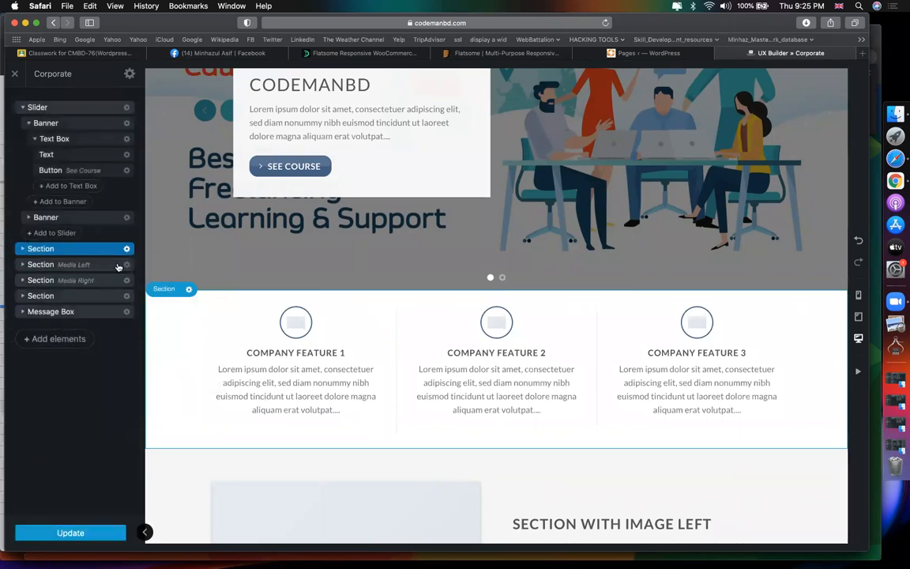
Step: Examine the row, columns, icon box and text nested in the company features section, then return to the element list
left_click(22, 249)
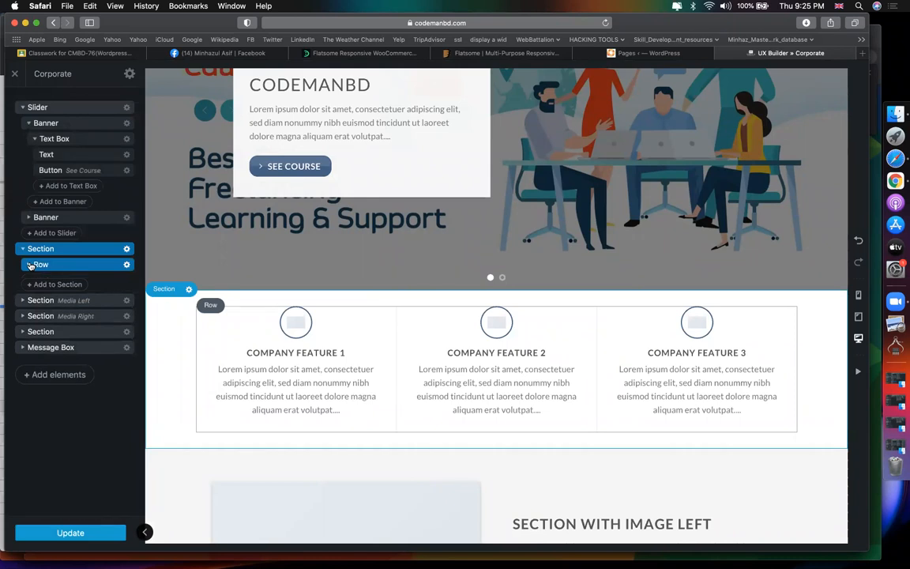
left_click(29, 265)
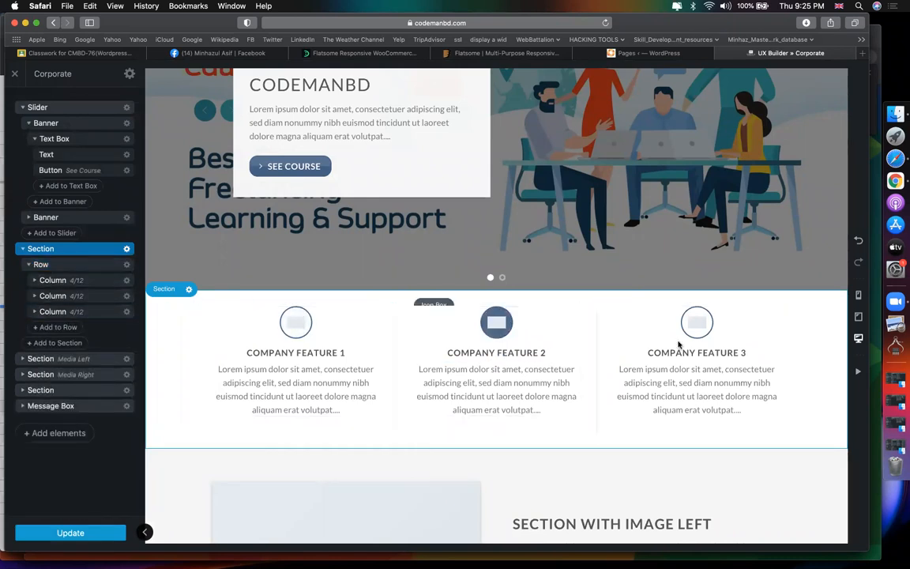
left_click(34, 281)
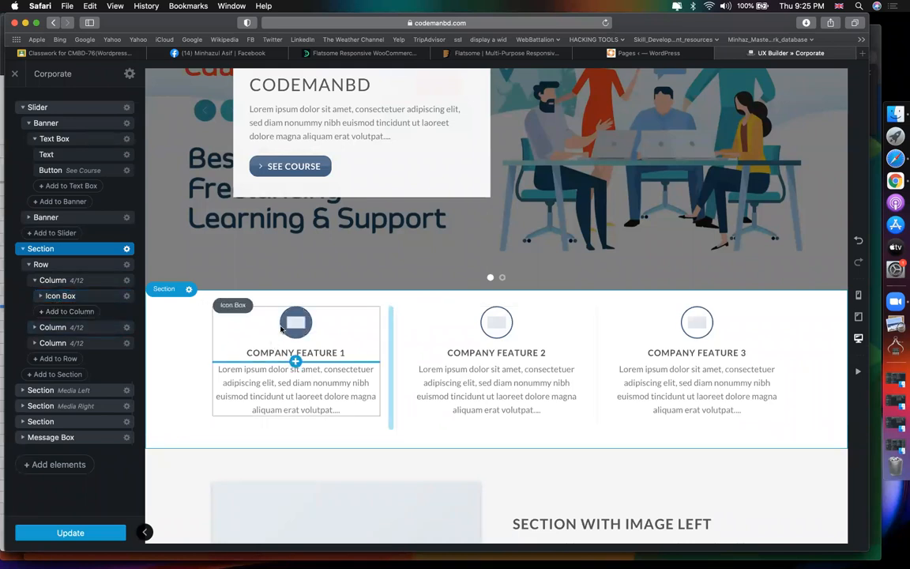
left_click(58, 296)
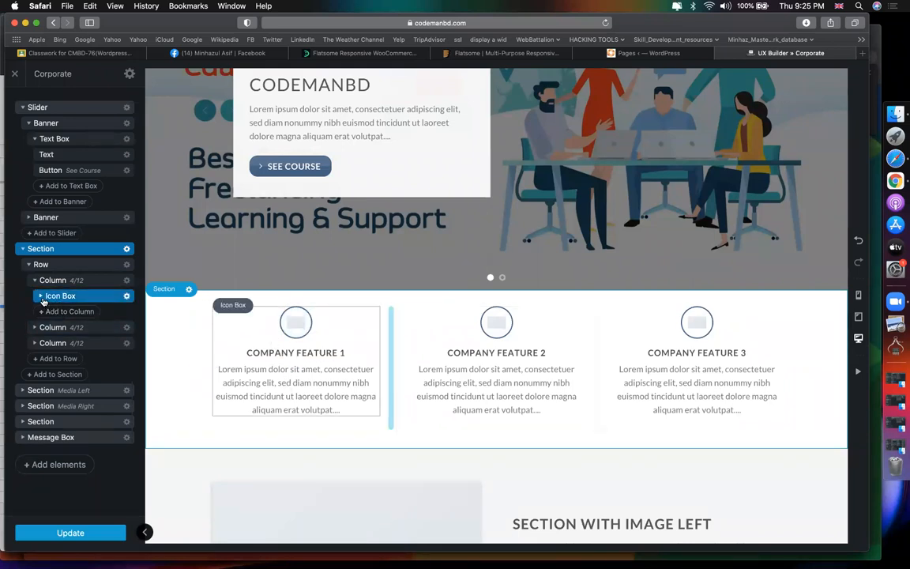
left_click(61, 312)
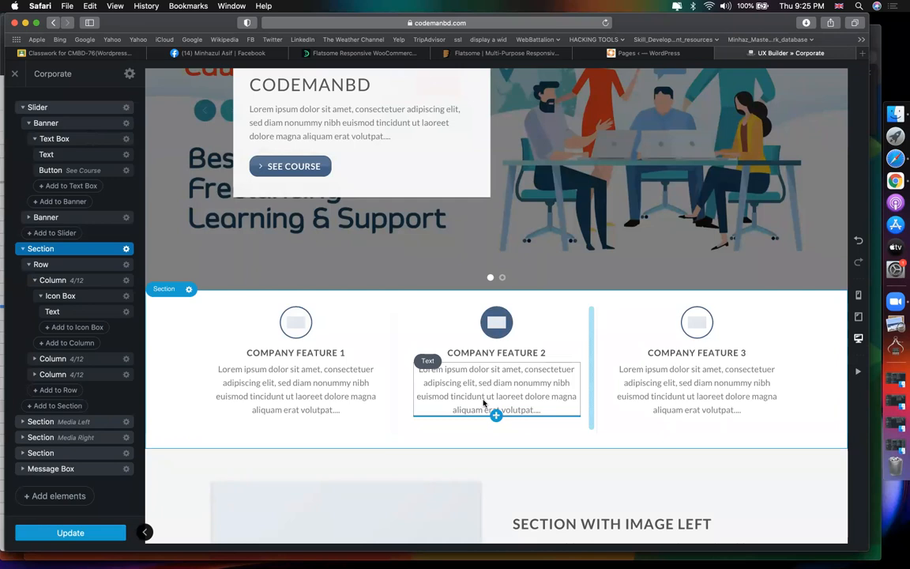
left_click(325, 344)
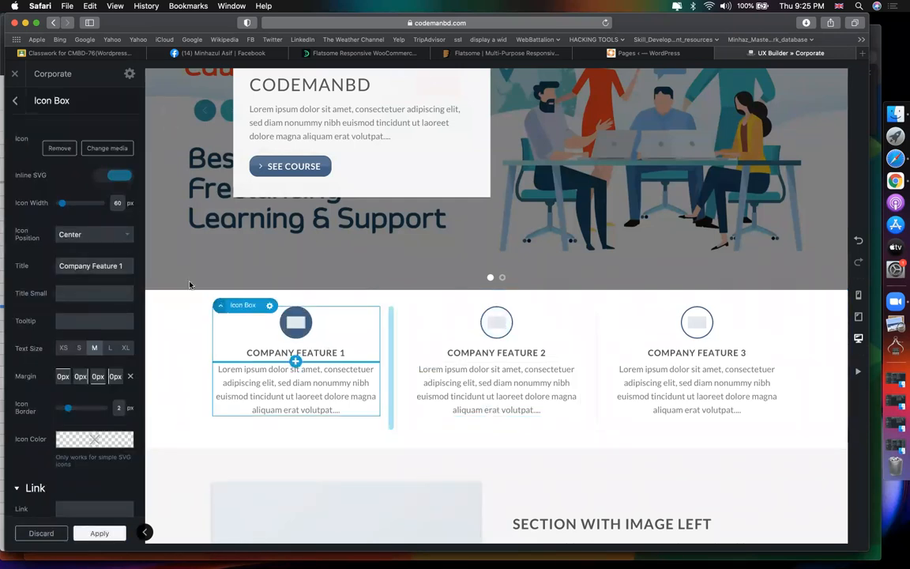
left_click(301, 396)
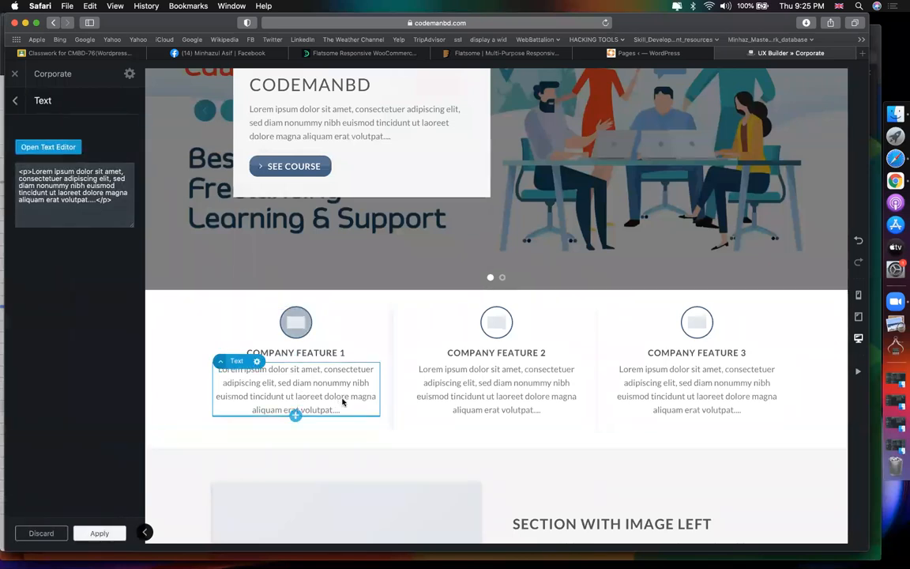
left_click(171, 315)
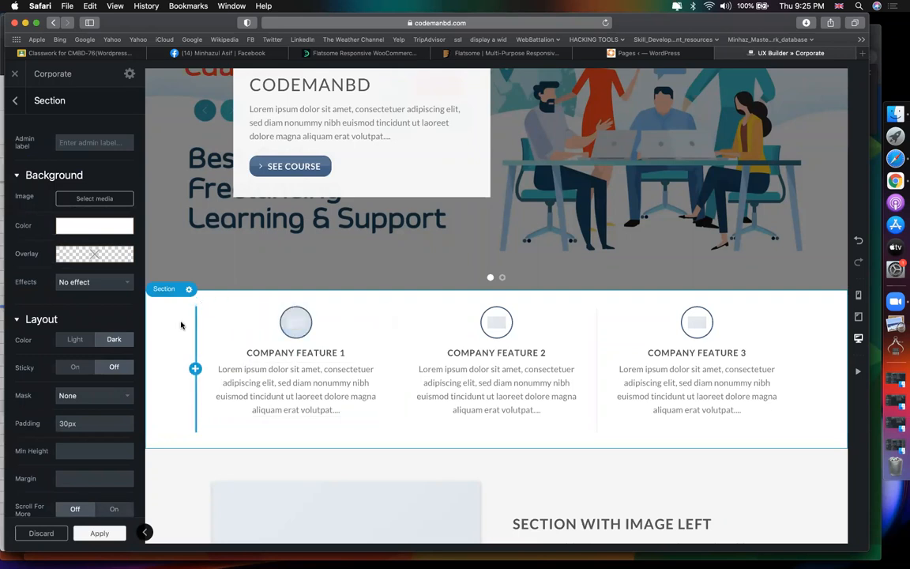
left_click(15, 101)
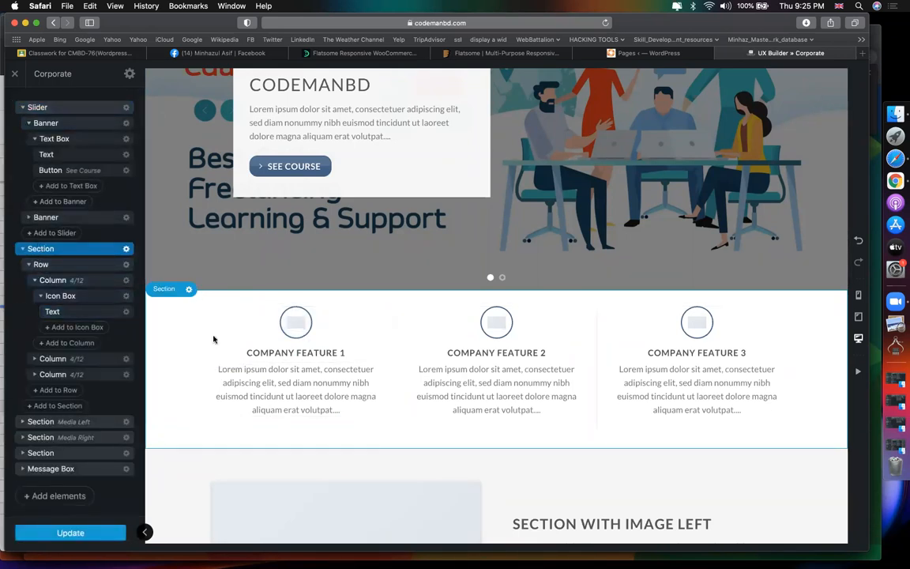
Step: Start uploading a replacement icon for the Company Feature 1 icon box and browse to the Desktop folder
left_click(305, 329)
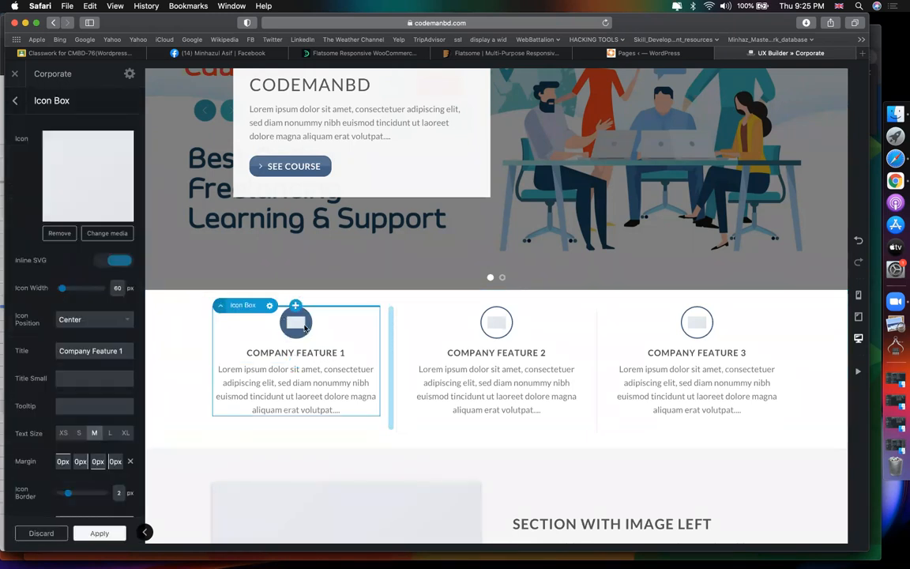
left_click(93, 214)
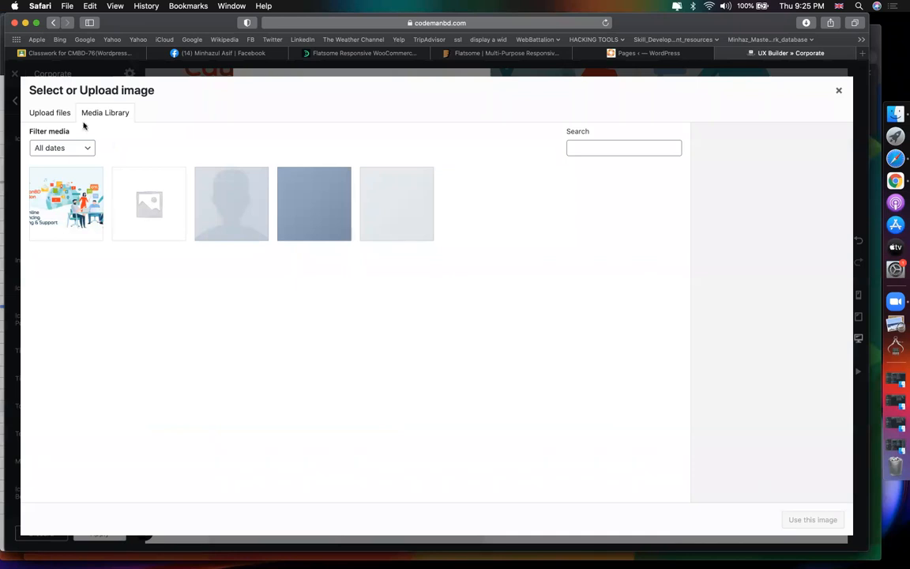
left_click(57, 113)
left_click(421, 294)
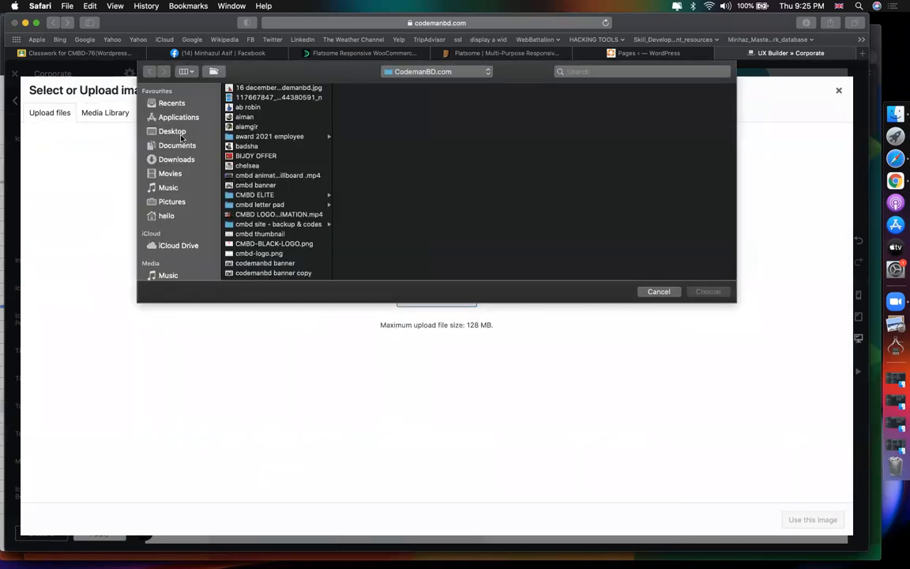
left_click(172, 131)
Step: Preview image files on the Desktop, upload "FIV_Logo" and use it as the first feature's icon
left_click(260, 185)
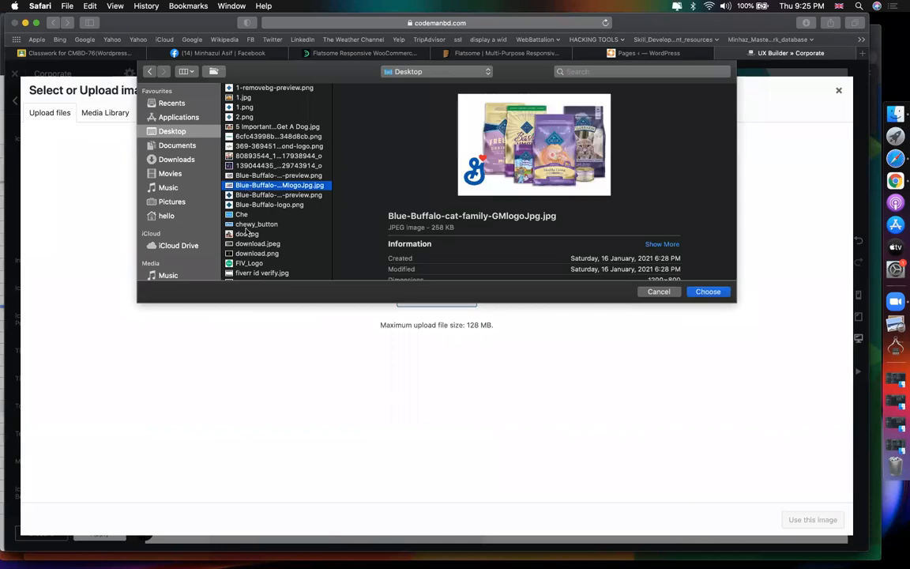
left_click(242, 126)
left_click(244, 98)
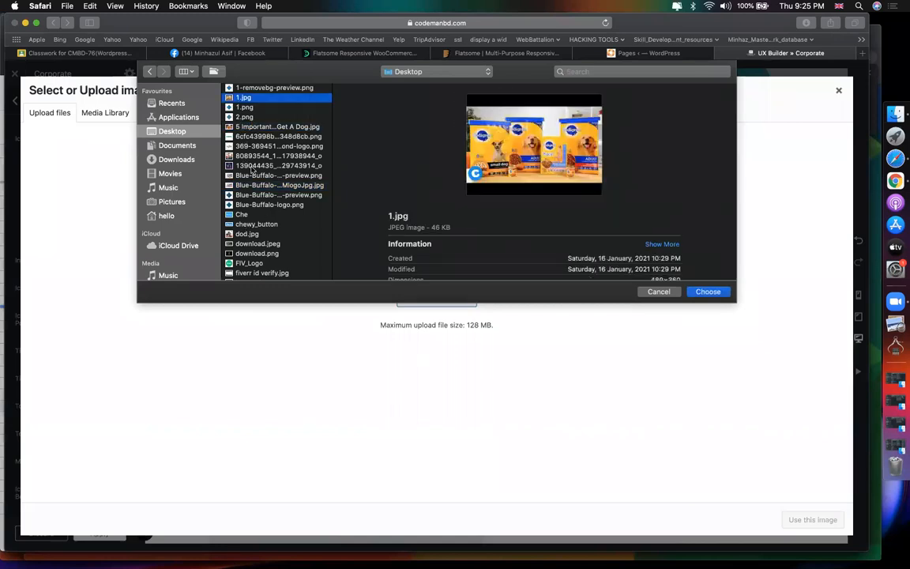
left_click(251, 234)
left_click(254, 243)
left_click(257, 262)
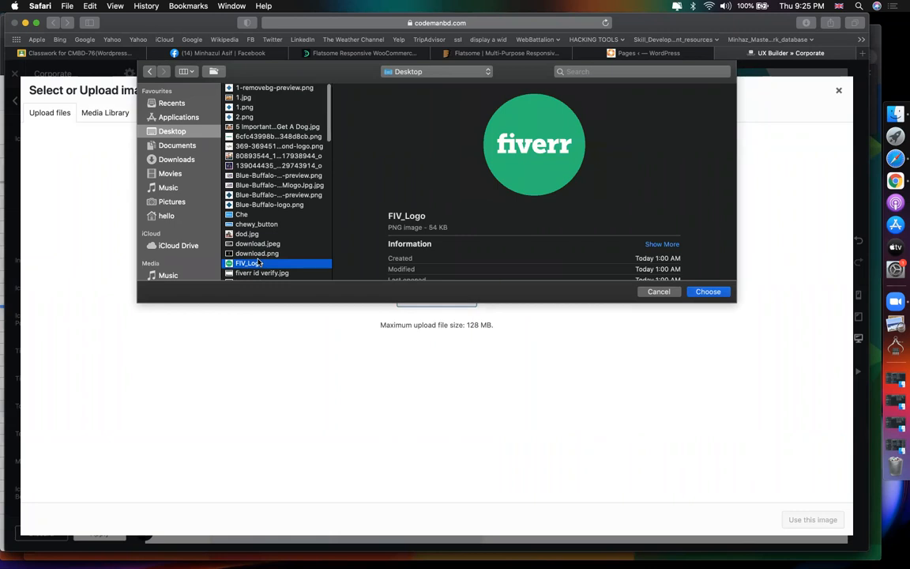
left_click(706, 292)
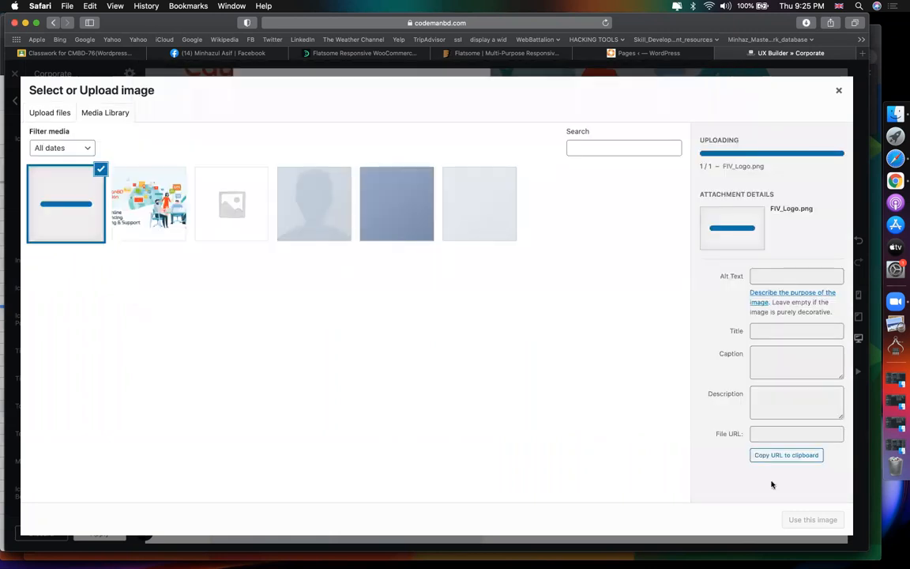
left_click(818, 519)
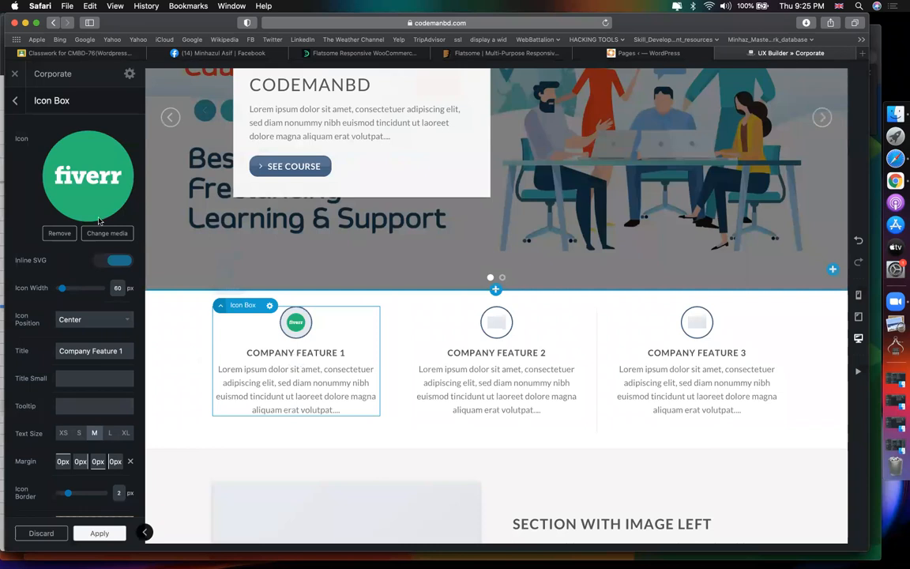
Step: Set the first icon box's icon width to 98 px and its title to "fiverr"
left_click_drag(60, 289, 66, 289)
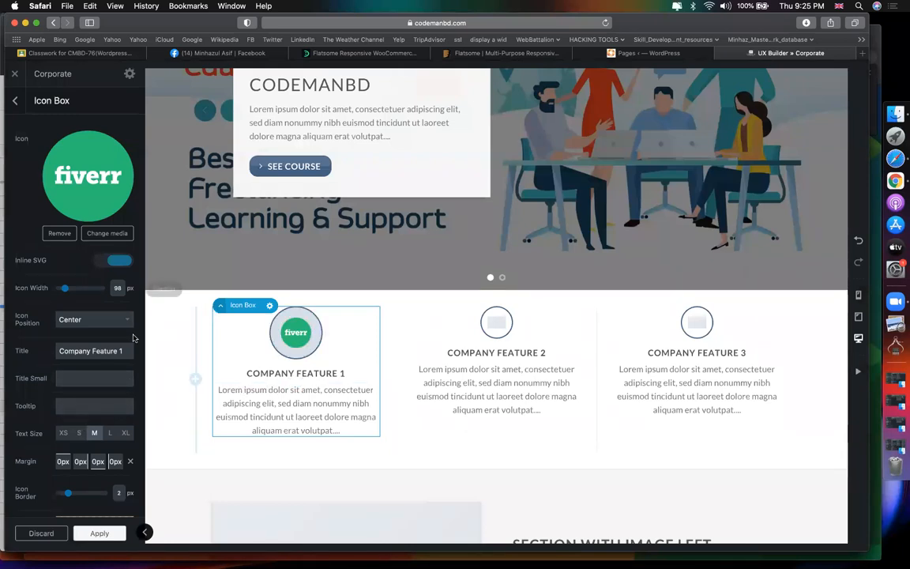
triple_click(102, 353)
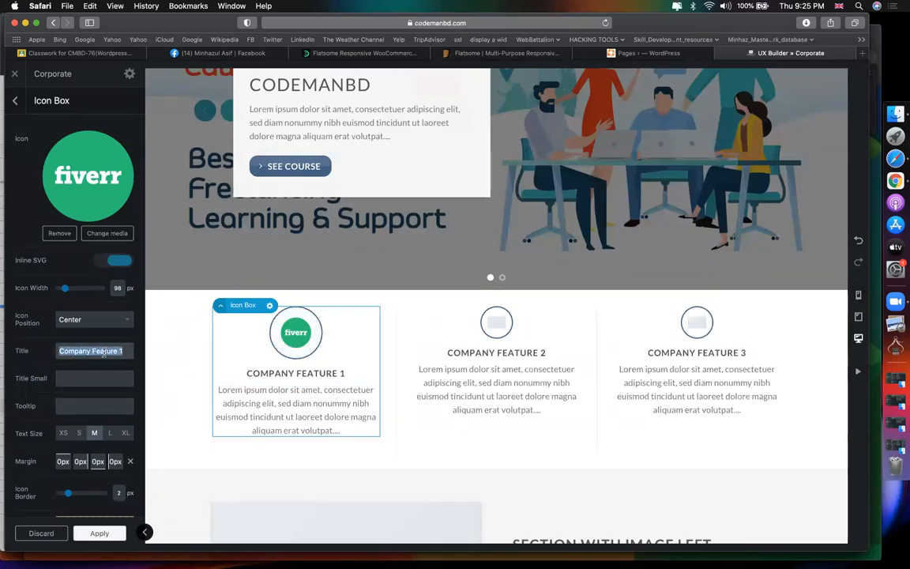
type("fiverr")
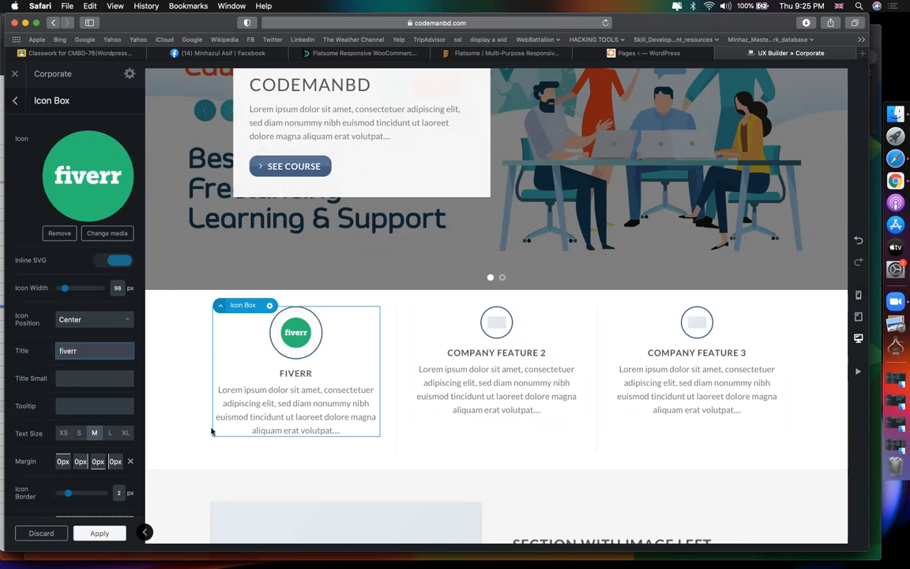
Step: Try the XS, M and L text sizes on the first feature's icon box
left_click(64, 433)
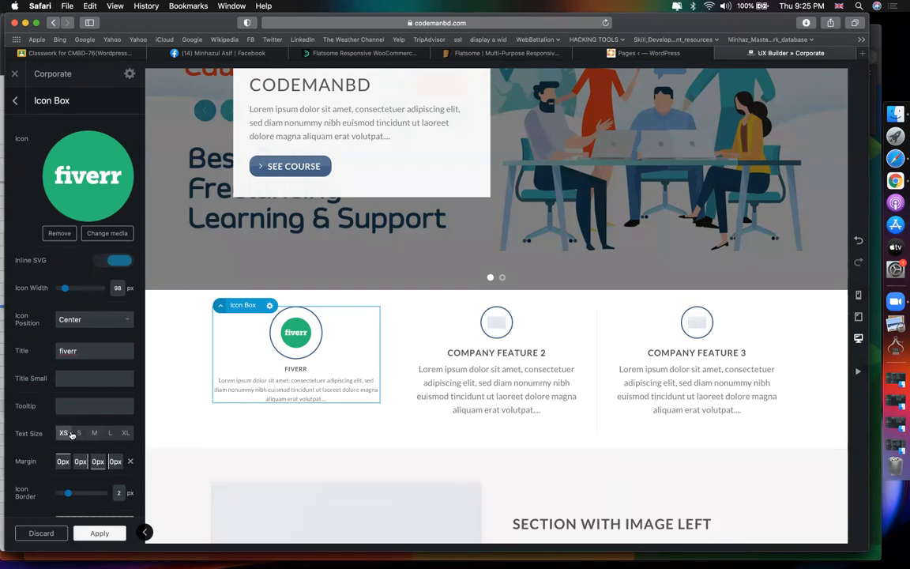
left_click(95, 433)
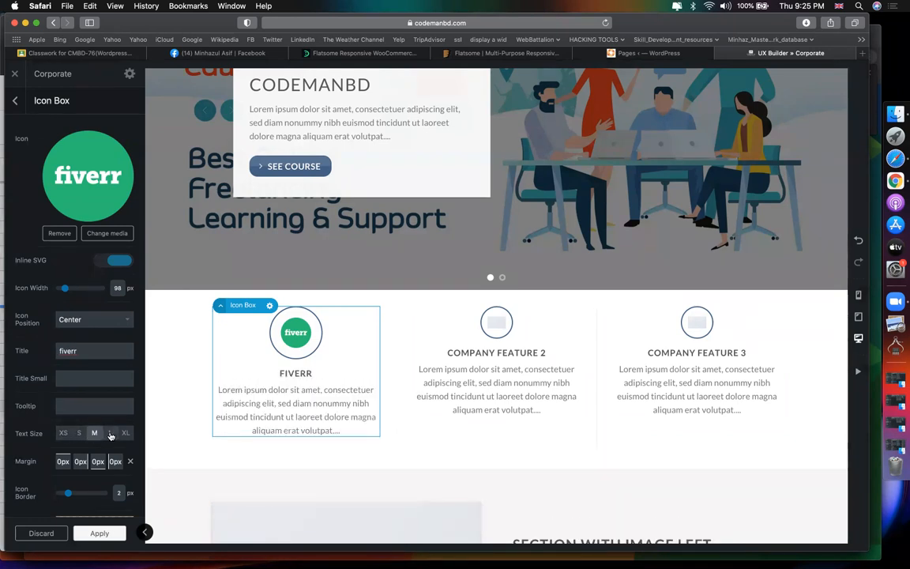
left_click(109, 433)
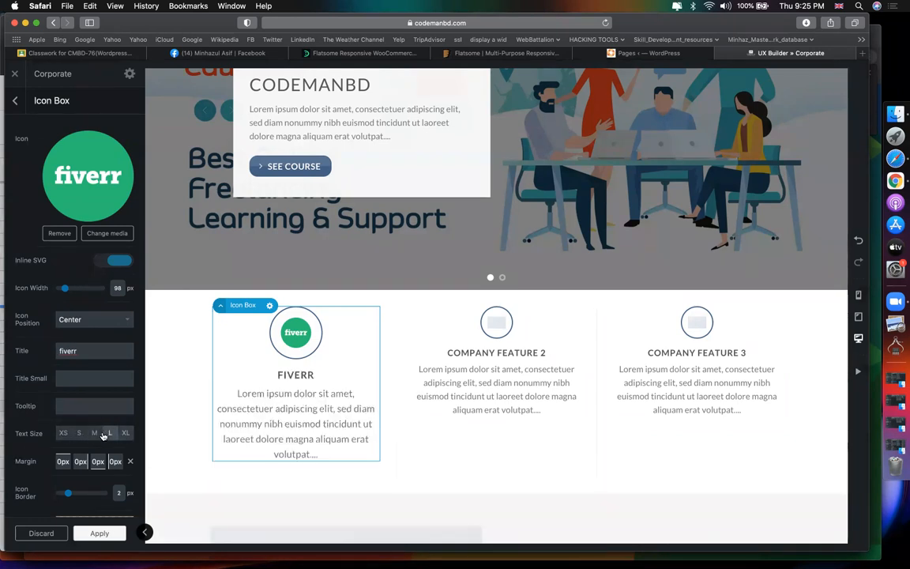
Step: Replace the placeholder text under the fiverr title with "I am a seller of fiverr on web development."
left_click(292, 405)
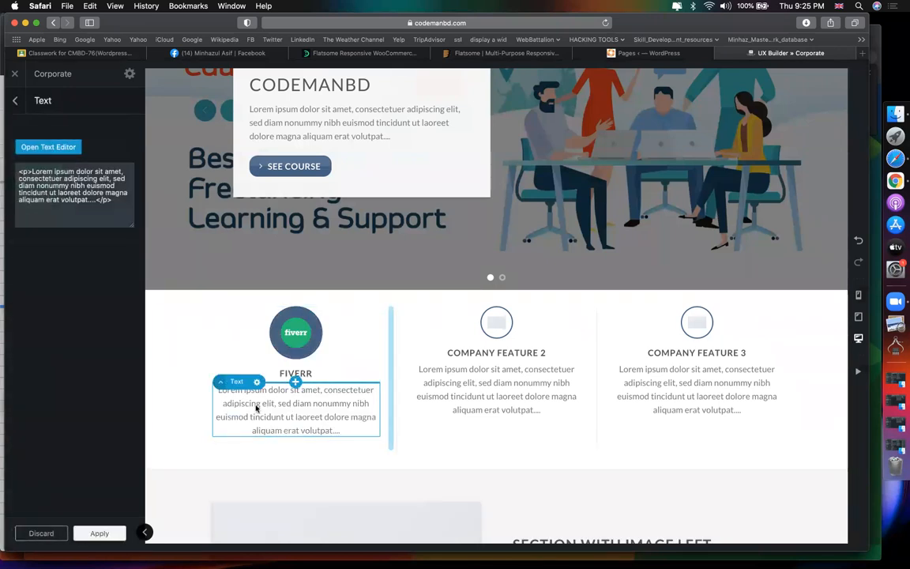
left_click(48, 147)
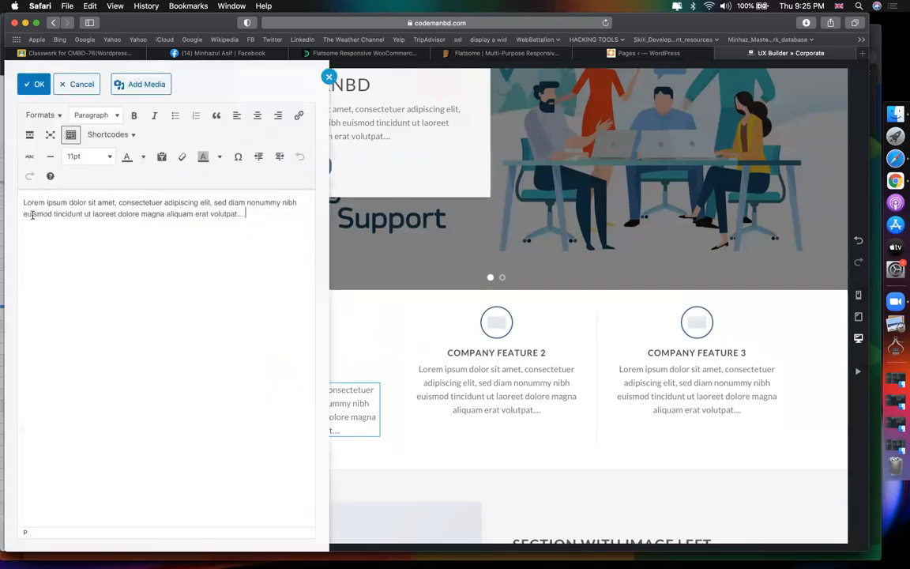
key("super+a")
type("I am")
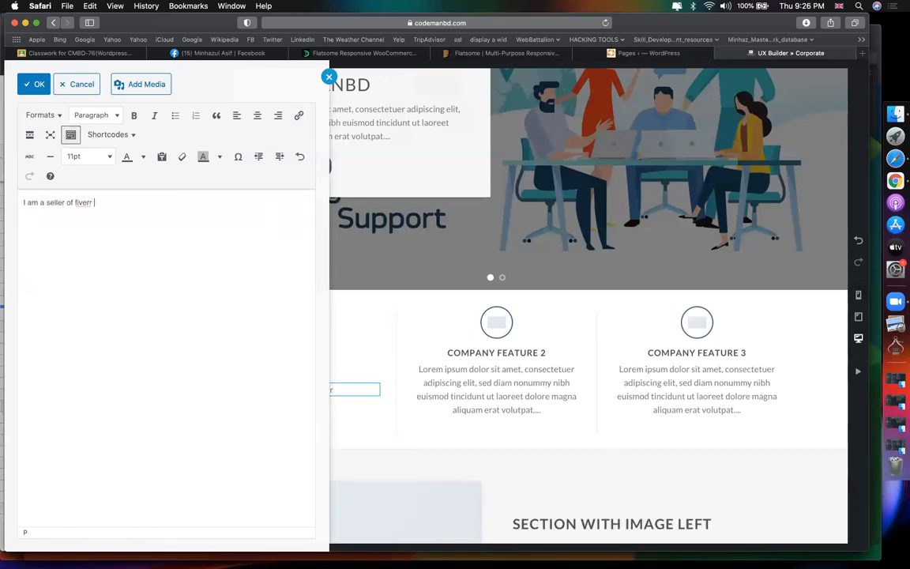
type("a seller of fiverr on web development")
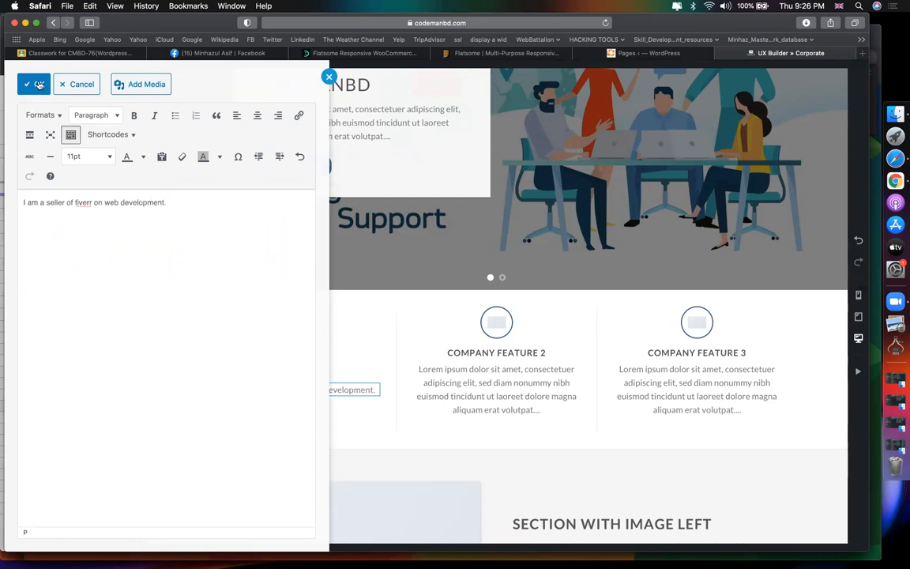
type(".")
left_click(38, 84)
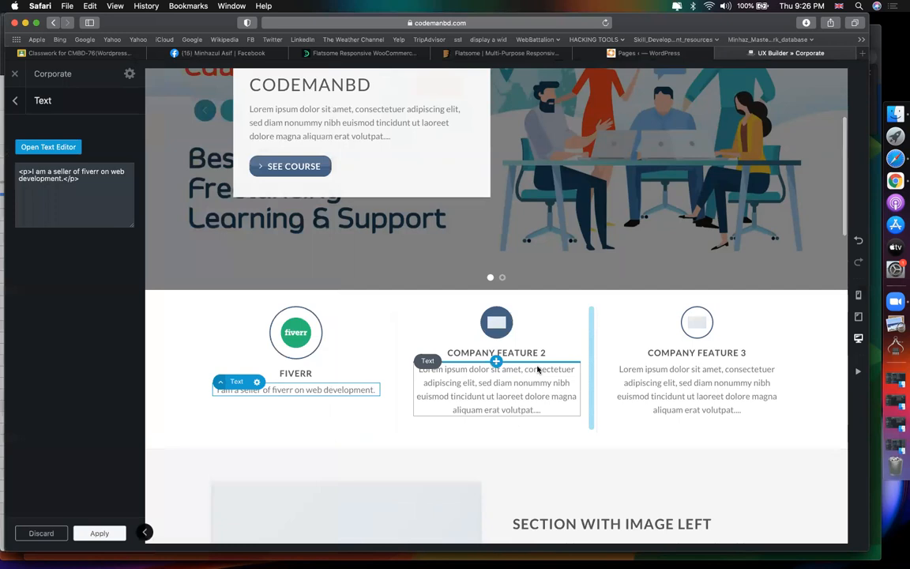
Step: Return to the element list and collapse the Slider and the company features Section
scroll(535, 365, "down", 1)
scroll(345, 363, "down", 5)
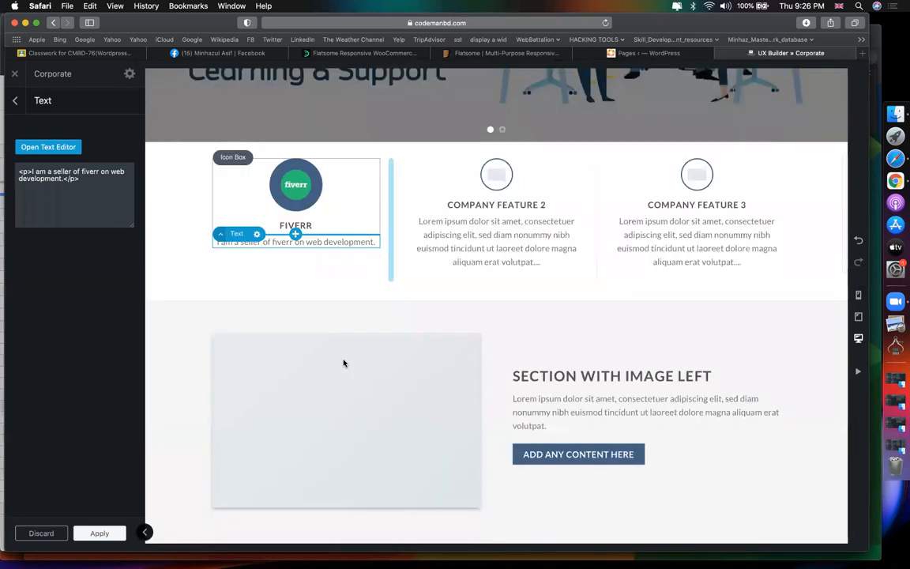
scroll(344, 362, "down", 2)
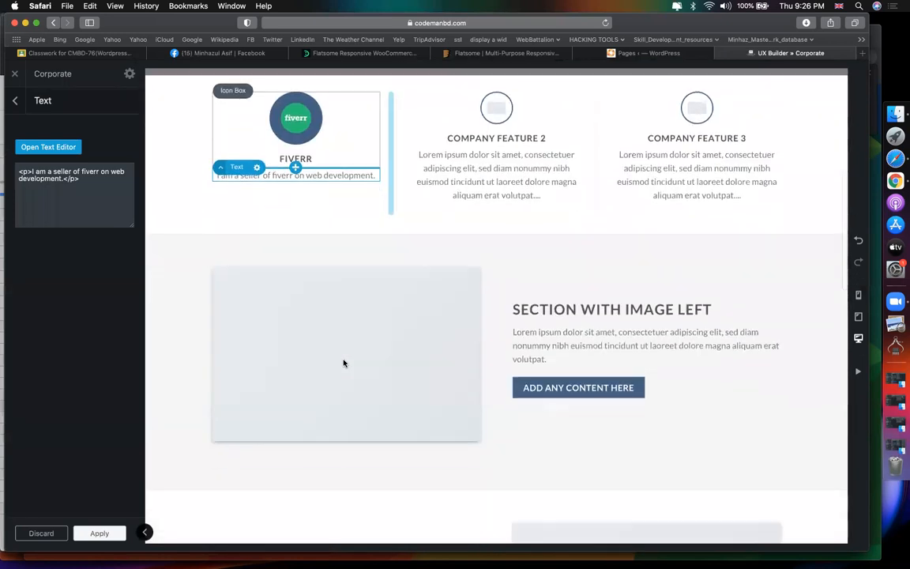
left_click(13, 104)
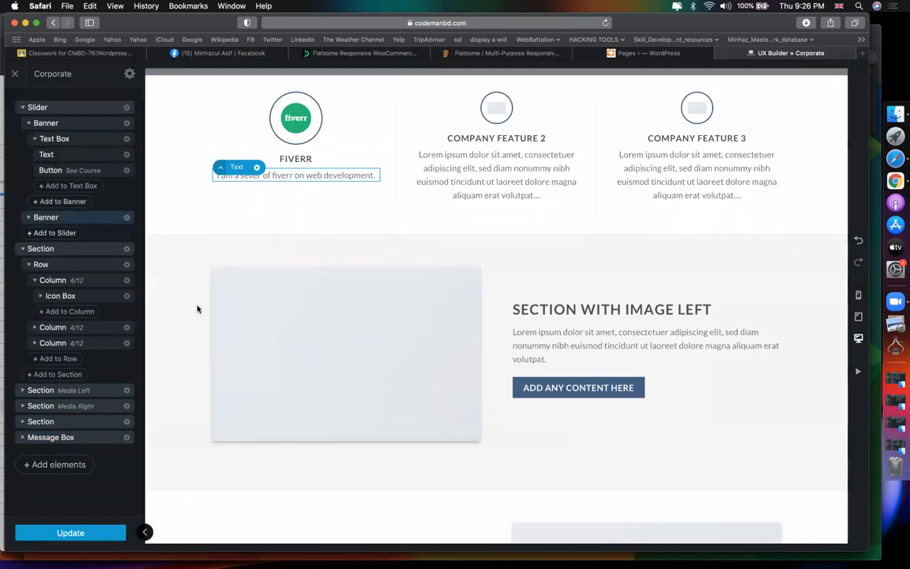
left_click(23, 107)
left_click(24, 123)
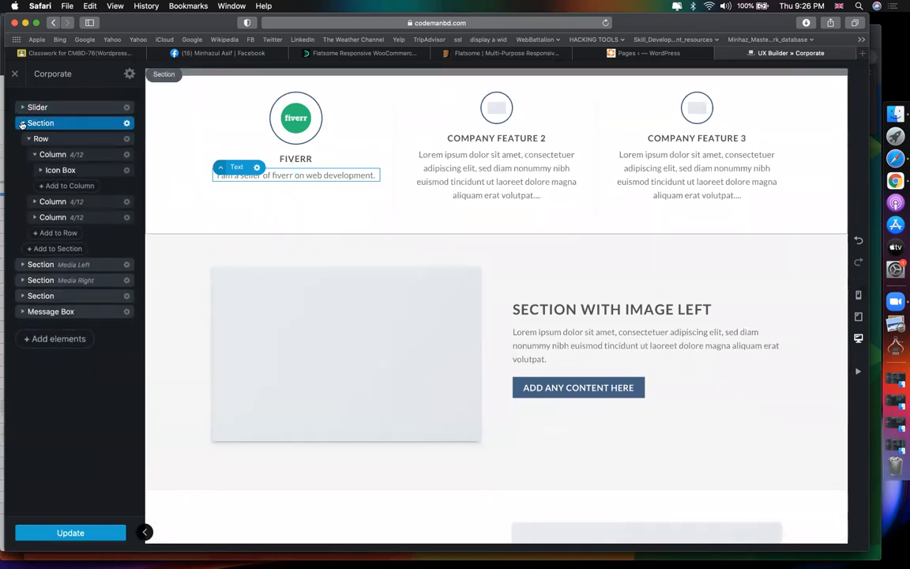
Step: Add a Row with the 2 Columns preset at the end of the page, below the callout message box
scroll(254, 281, "down", 15)
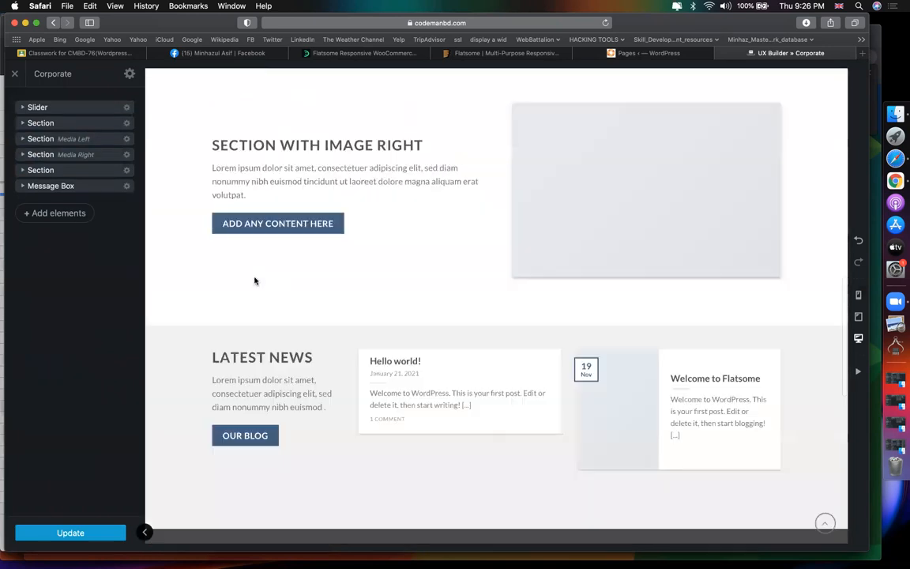
scroll(255, 280, "up", 8)
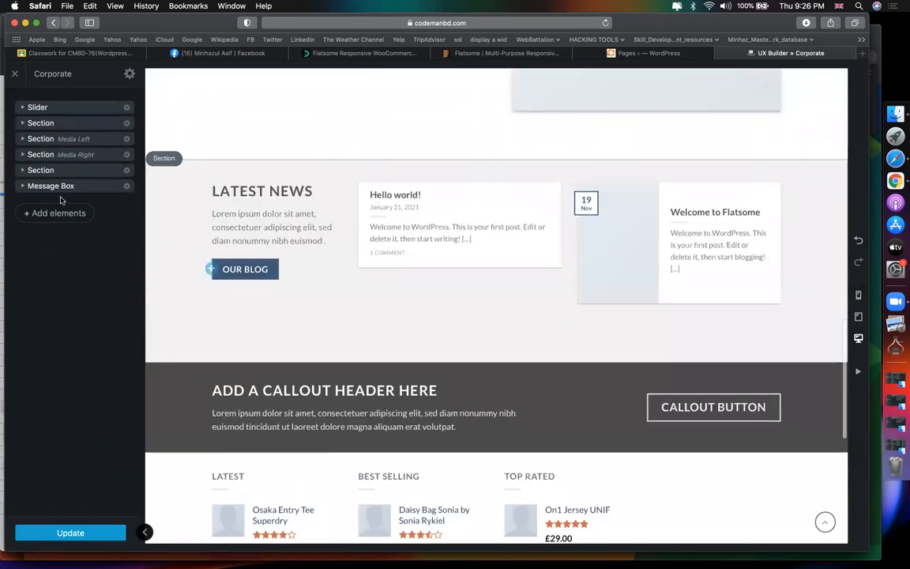
left_click(57, 213)
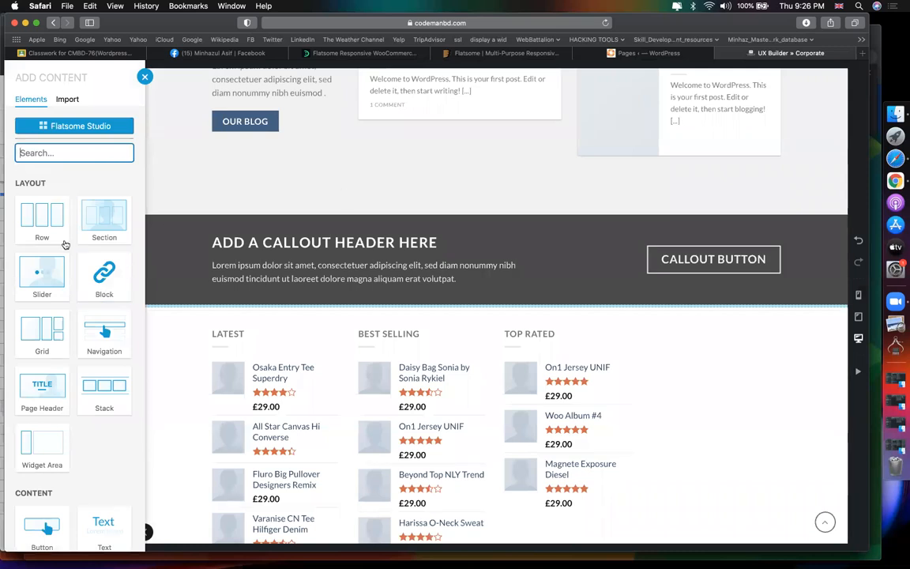
left_click(45, 219)
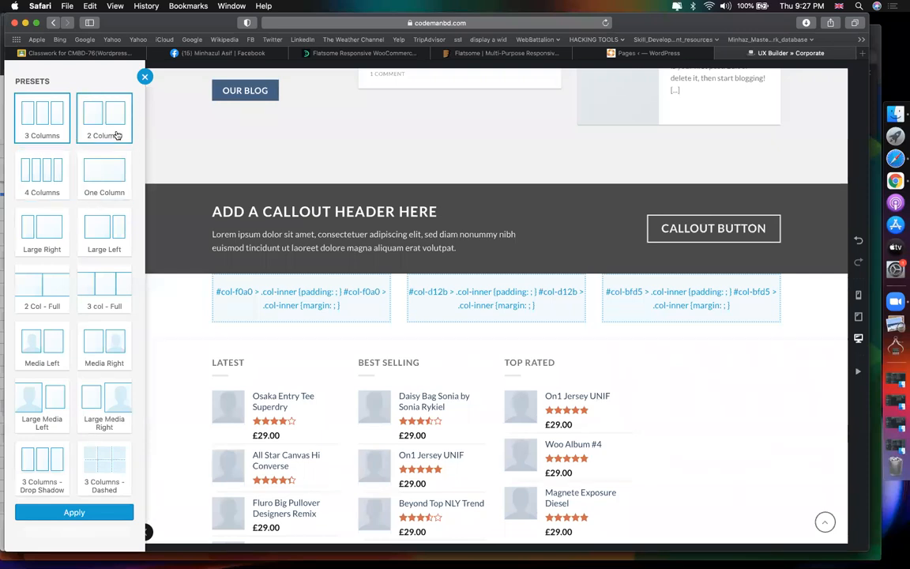
left_click(117, 136)
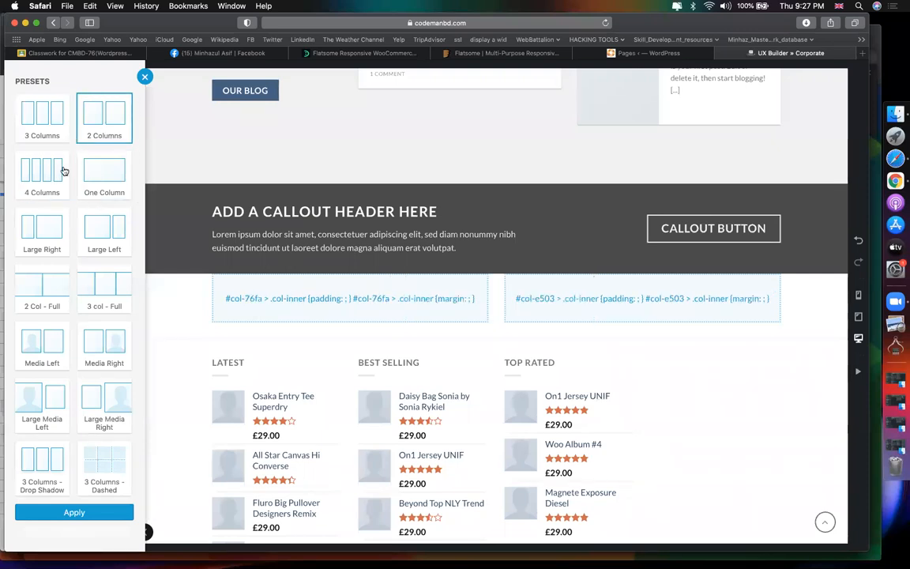
left_click(92, 511)
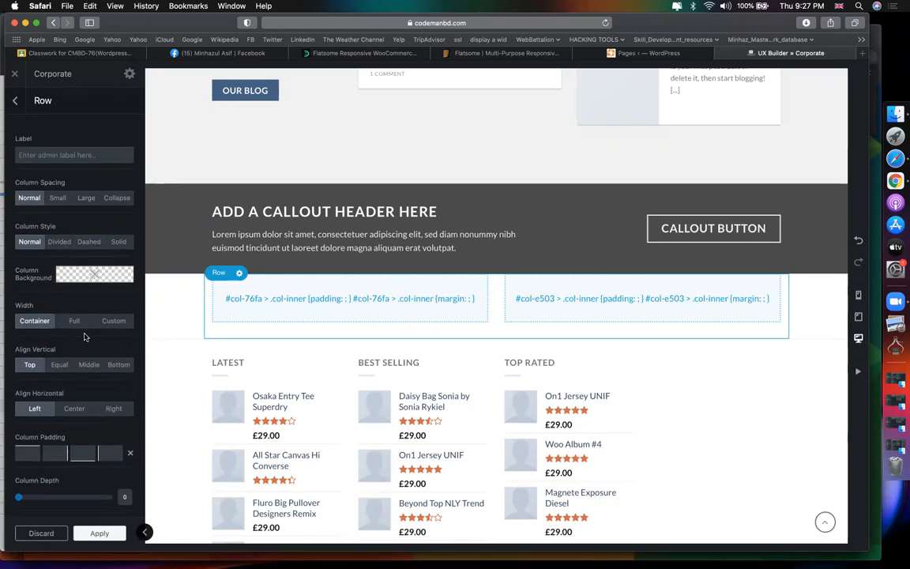
Step: Insert a Countdown element in the new row's first column and set its year to 2021
left_click(349, 298)
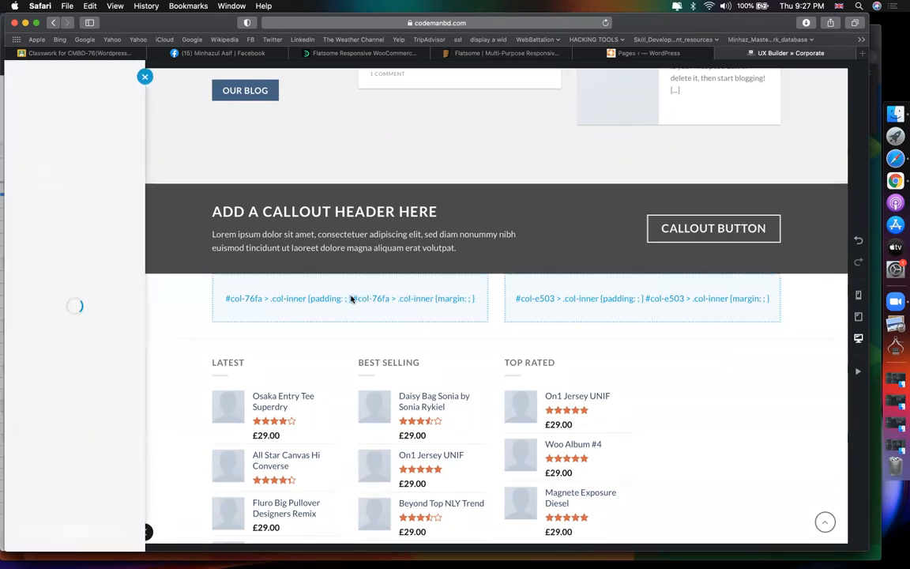
left_click(145, 78)
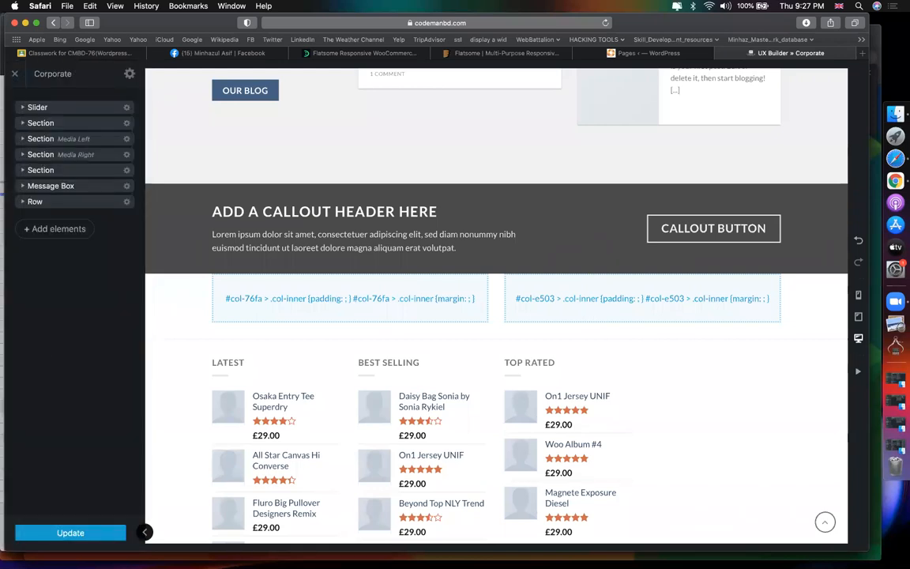
left_click(35, 203)
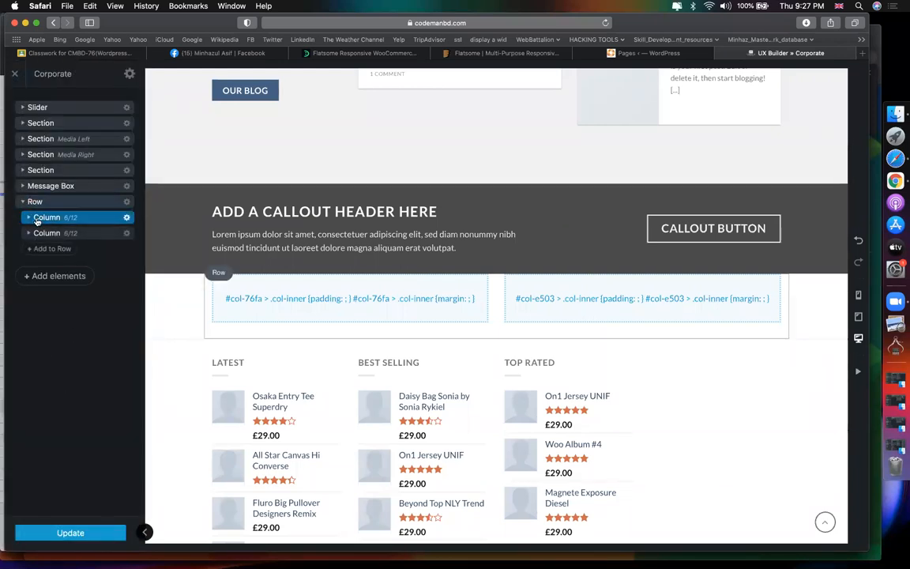
left_click(36, 219)
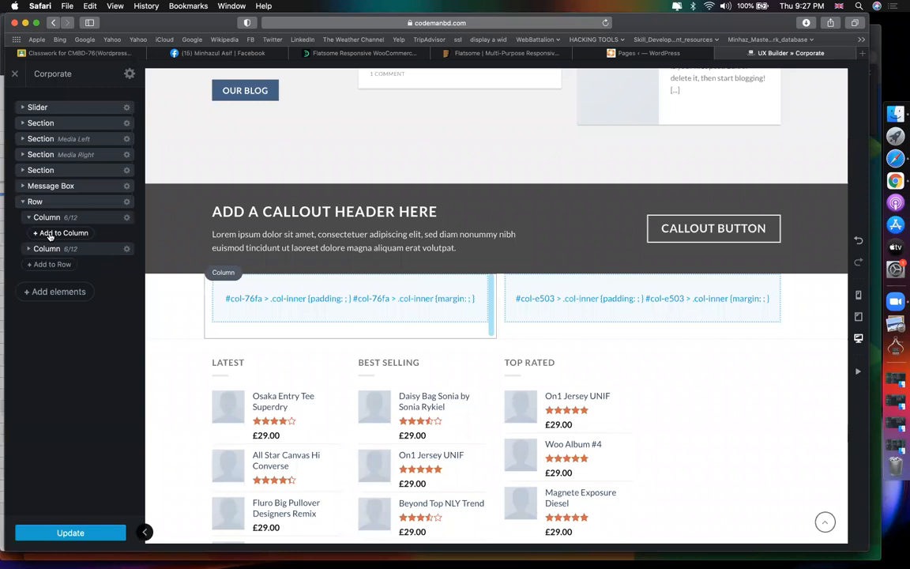
left_click(49, 234)
scroll(60, 330, "down", 10)
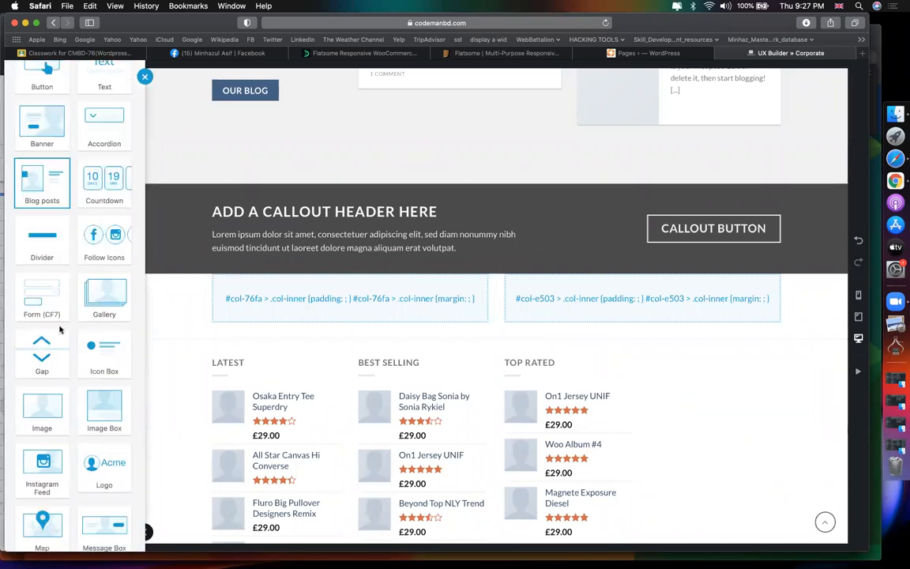
left_click(99, 193)
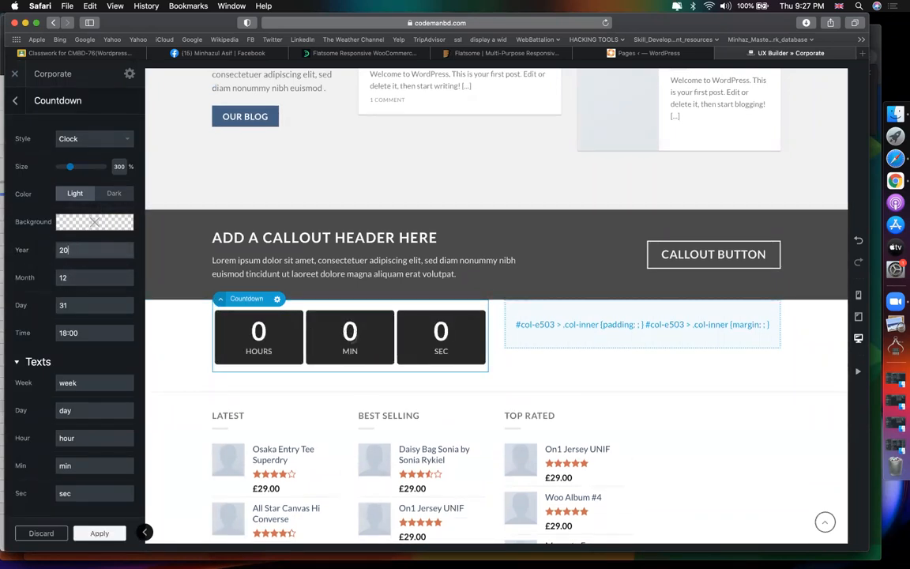
type("22")
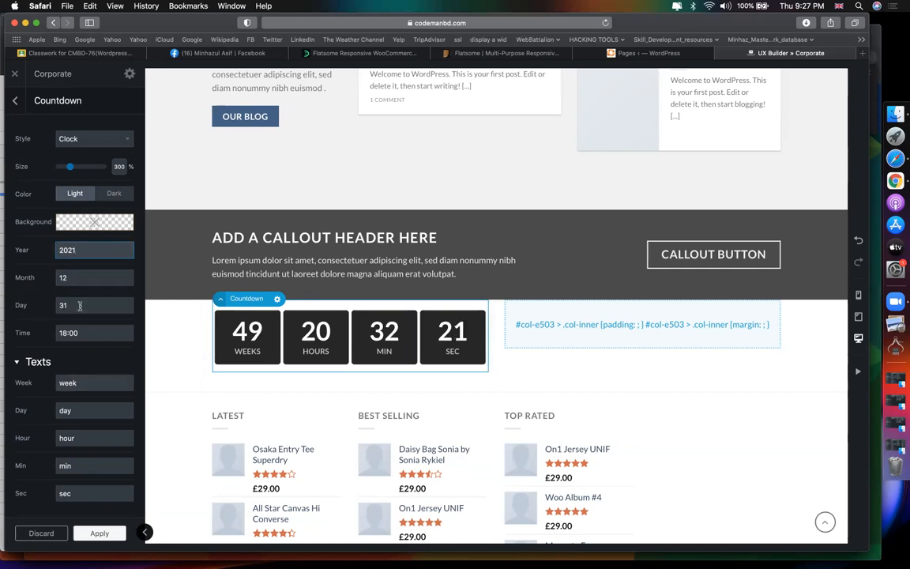
Step: Try the Text style on the countdown, return it to Clock, and look through its remaining text settings
left_click(98, 138)
left_click(89, 148)
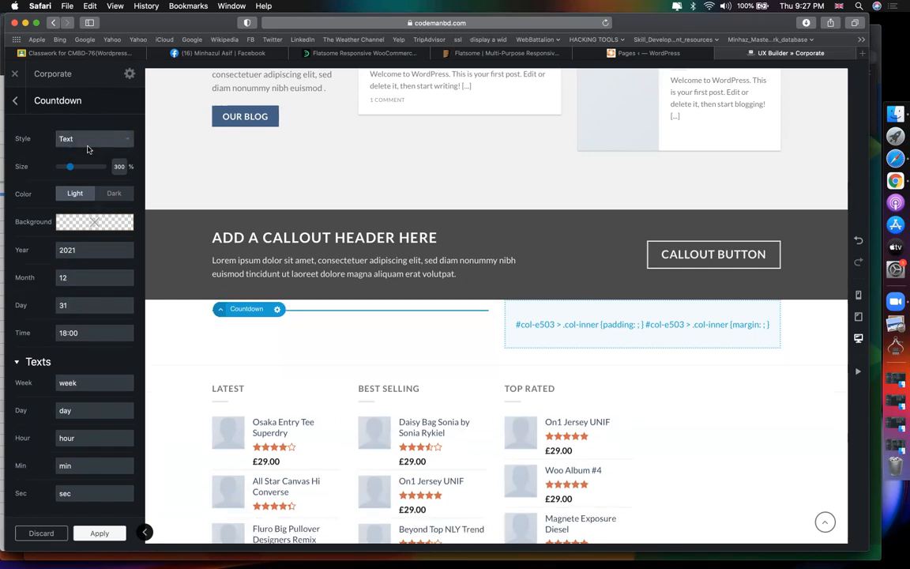
left_click(88, 145)
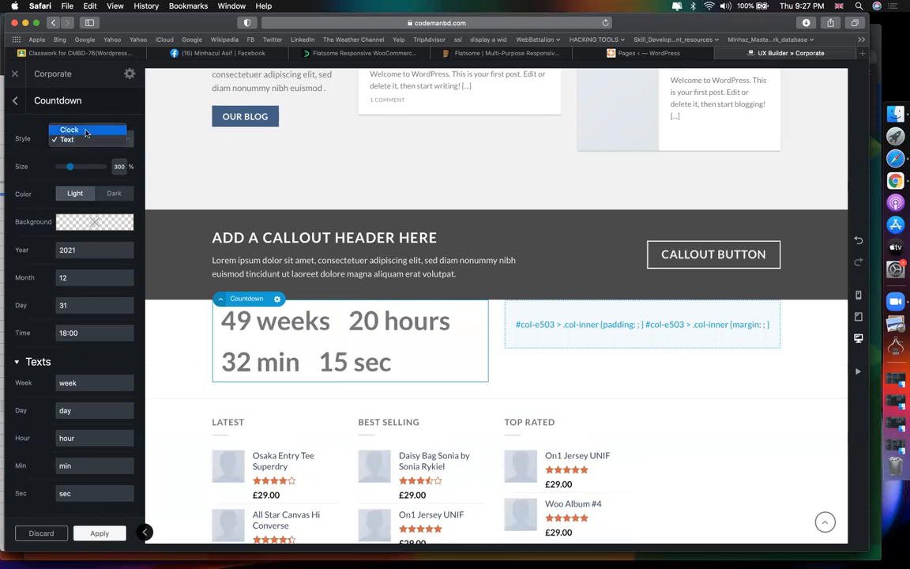
left_click(86, 131)
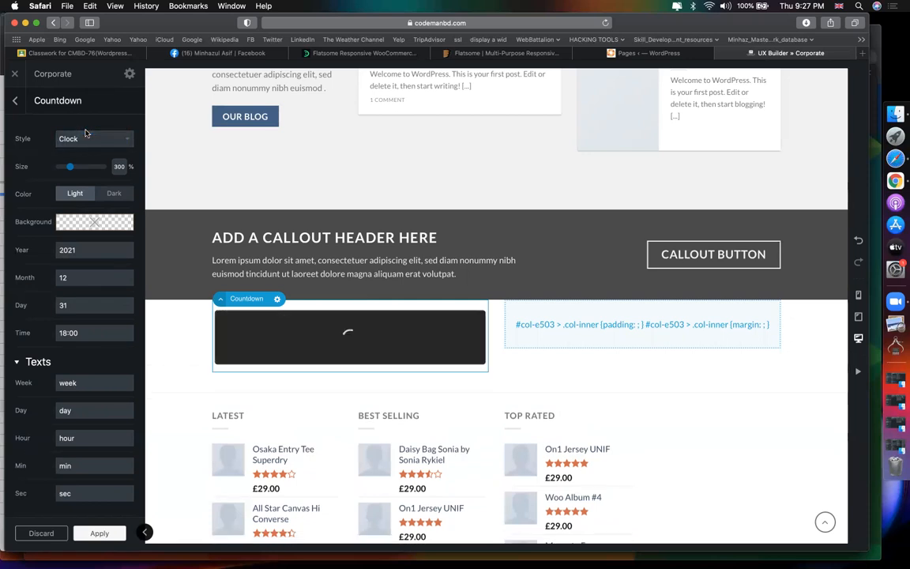
scroll(96, 361, "down", 5)
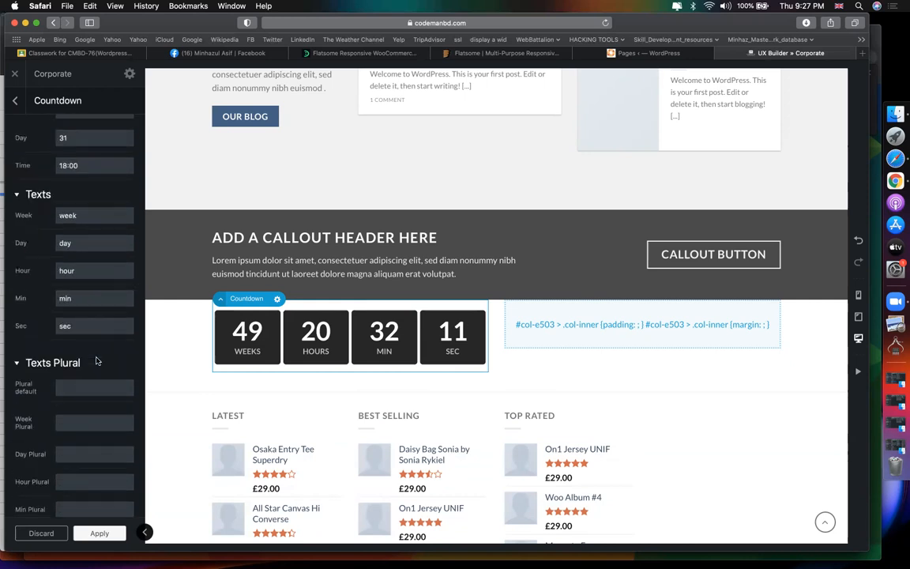
scroll(96, 361, "up", 6)
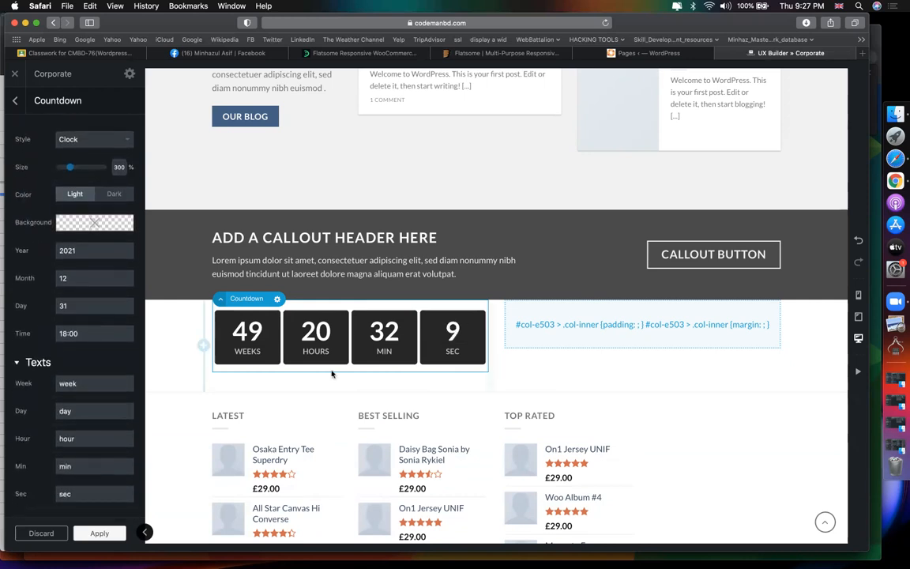
Step: Insert a Follow Icons element in the new row's second column
left_click(643, 324)
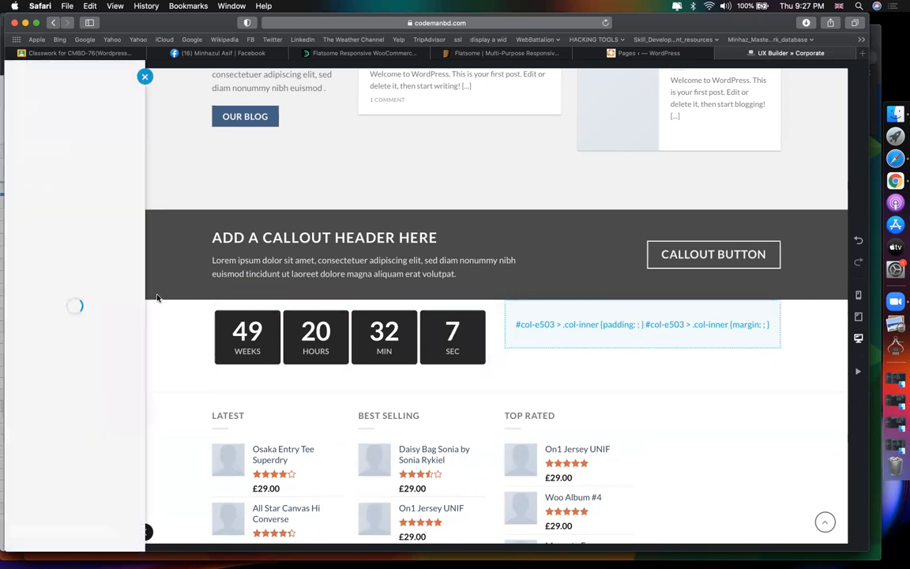
scroll(63, 379, "down", 10)
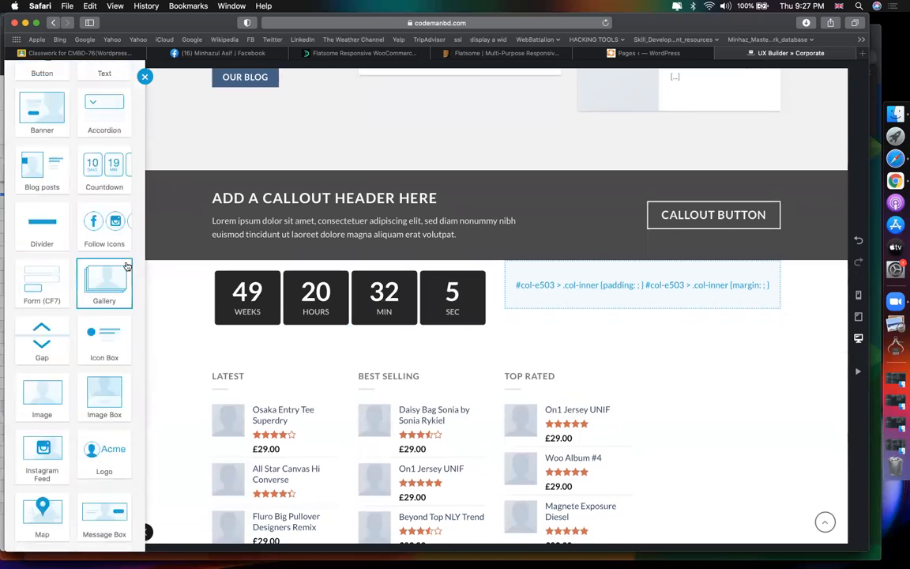
left_click_drag(105, 227, 605, 295)
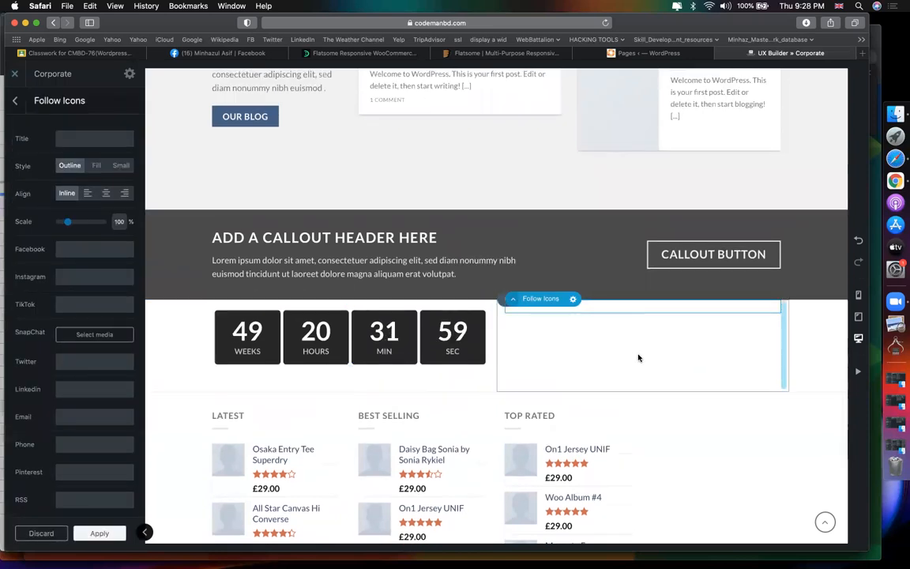
Step: Set the Facebook, Instagram and Twitter links of the follow icons to "#"
left_click(89, 251)
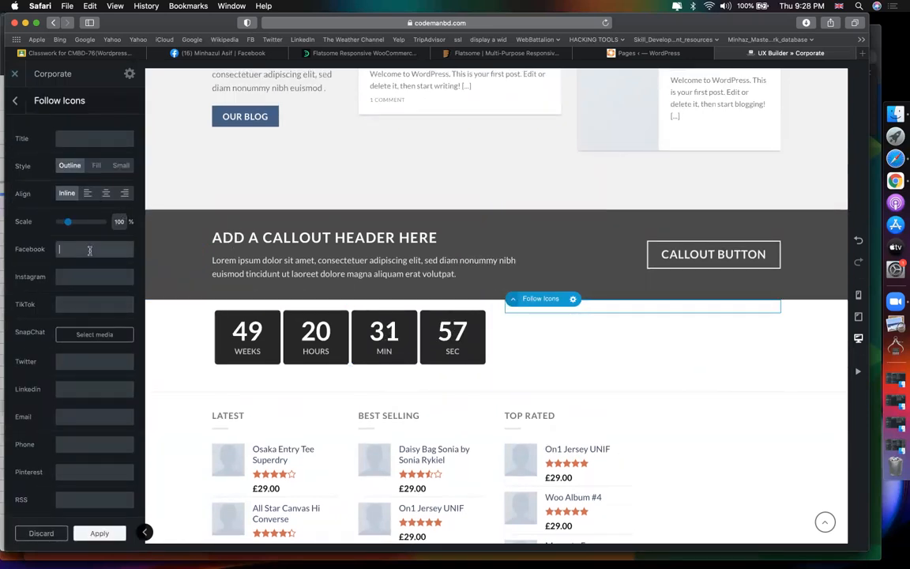
key("Tab")
type("¢")
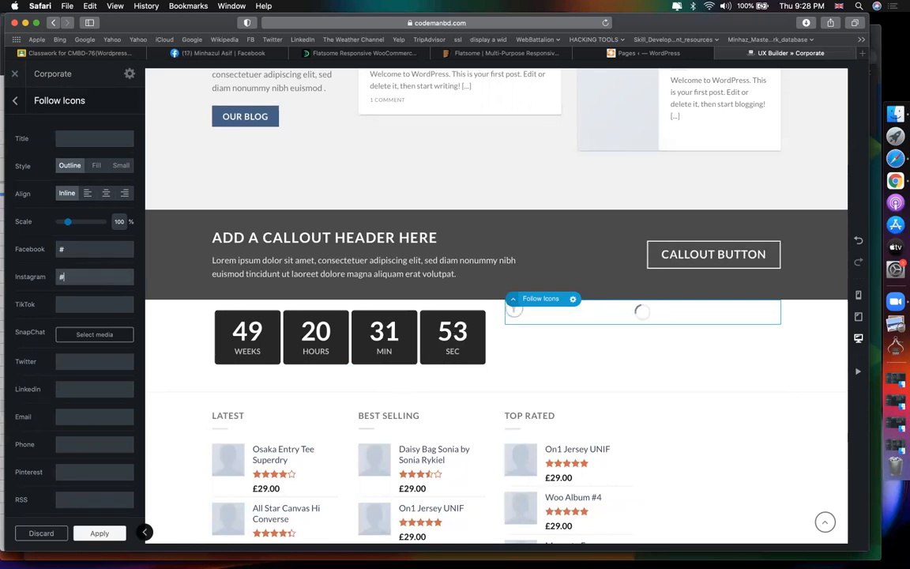
type("#")
left_click(100, 356)
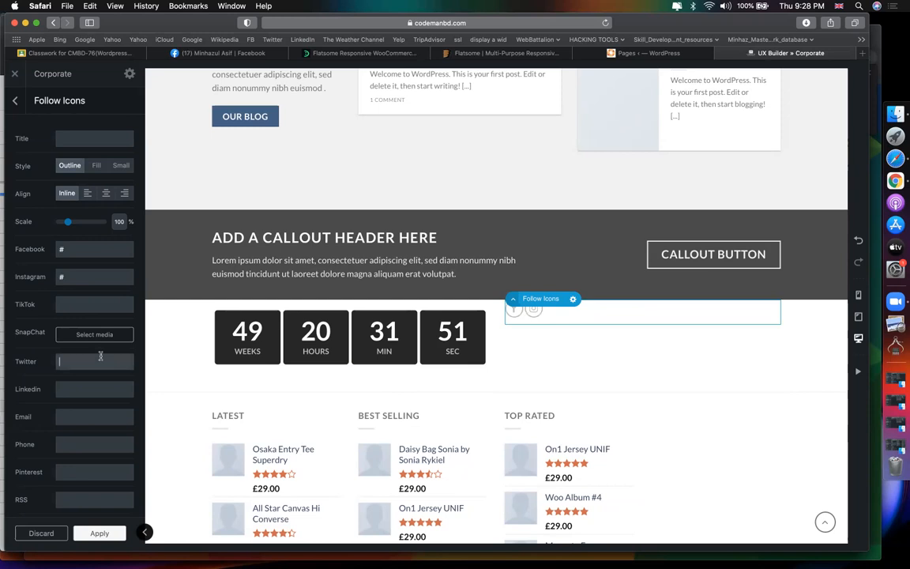
type("#")
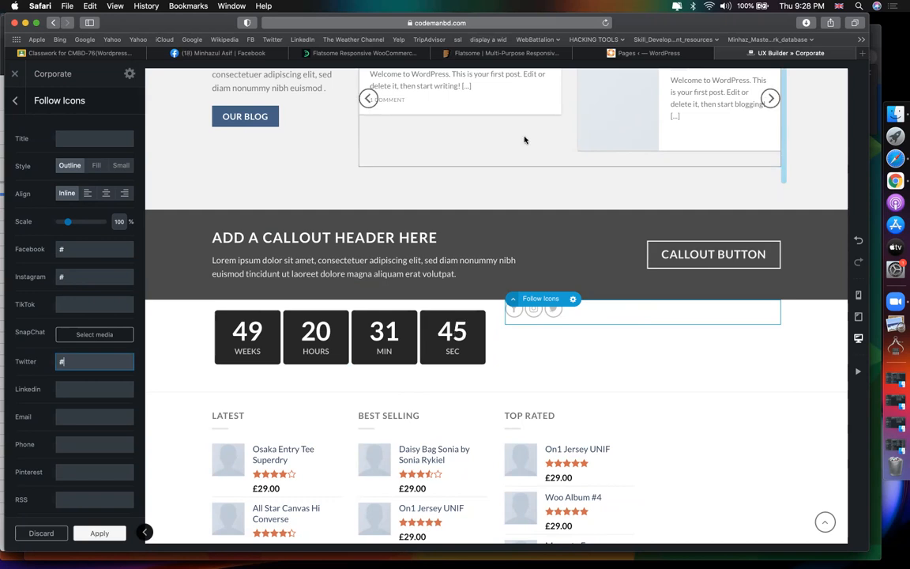
left_click(619, 326)
left_click(555, 315)
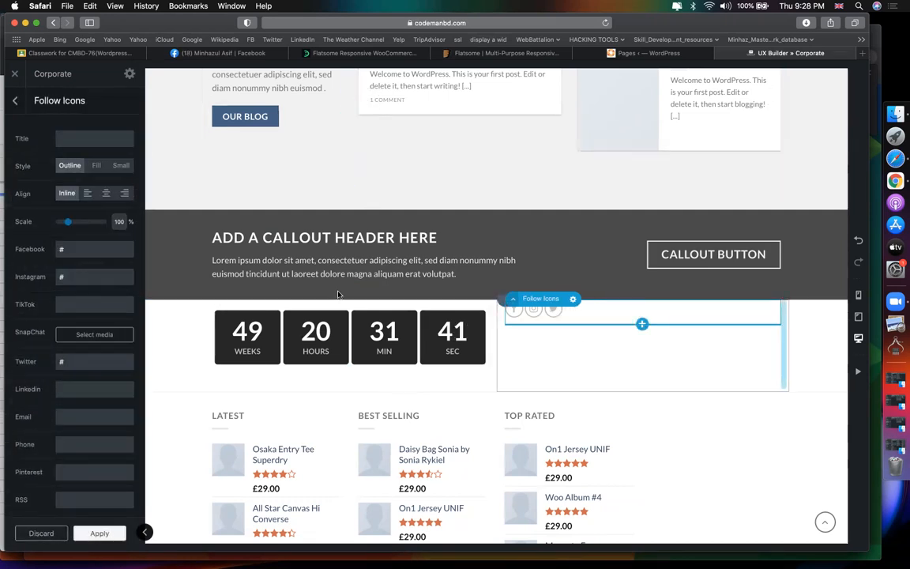
Step: Scale the follow icons to 209% and align them to the center
left_click_drag(68, 223, 70, 223)
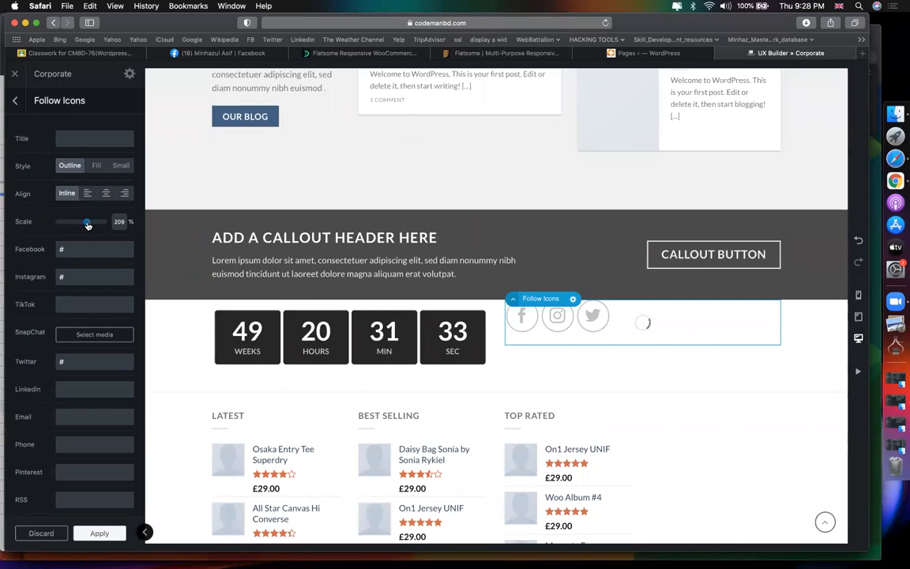
scroll(96, 338, "down", 3)
scroll(96, 338, "down", 3)
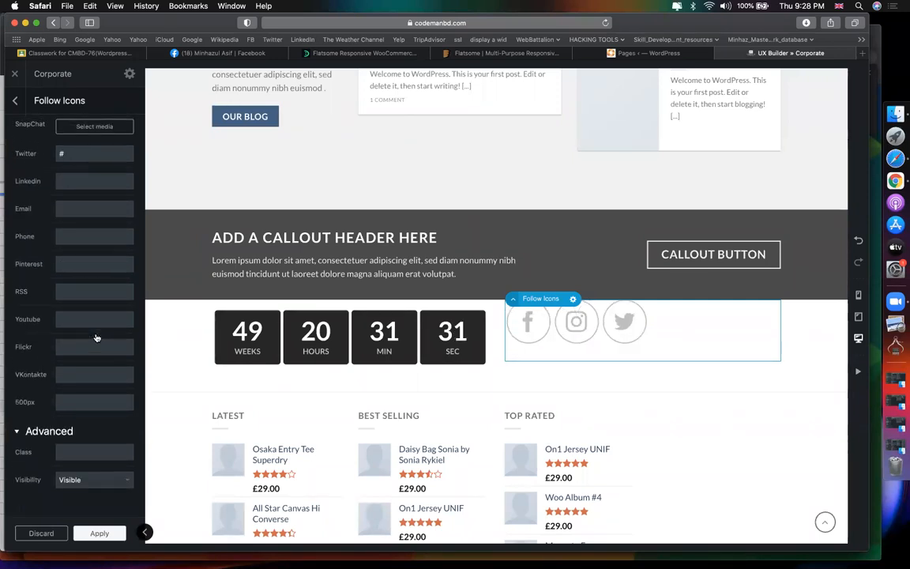
scroll(97, 338, "up", 6)
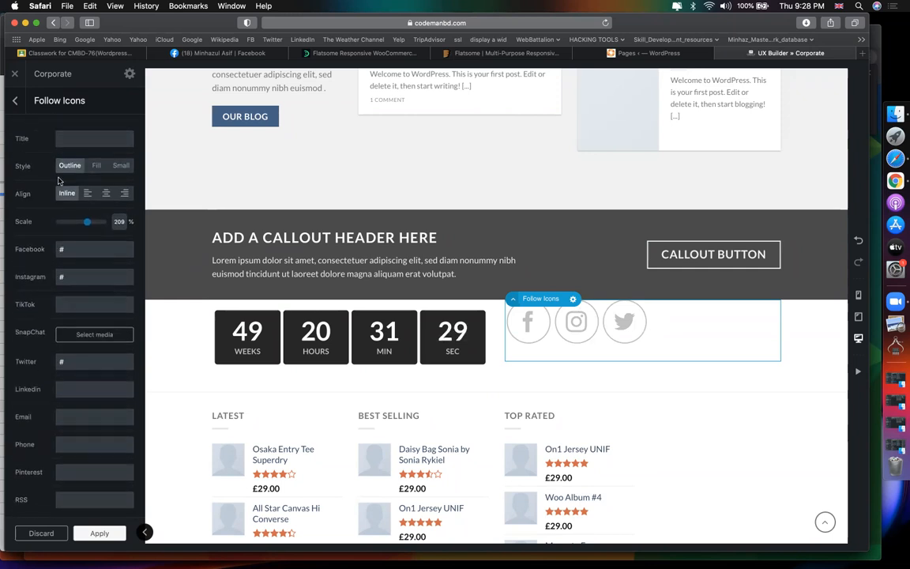
left_click(102, 195)
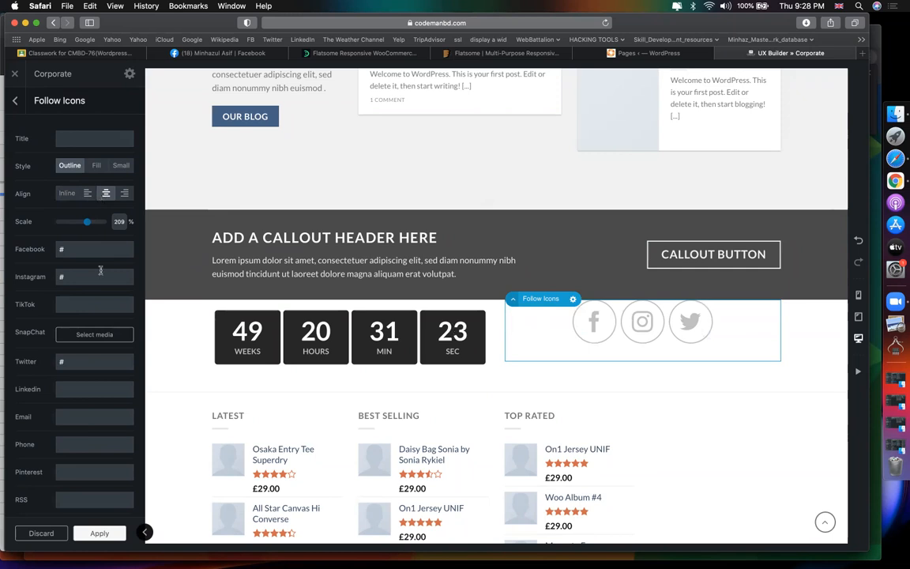
scroll(101, 207, "down", 5)
scroll(100, 261, "up", 6)
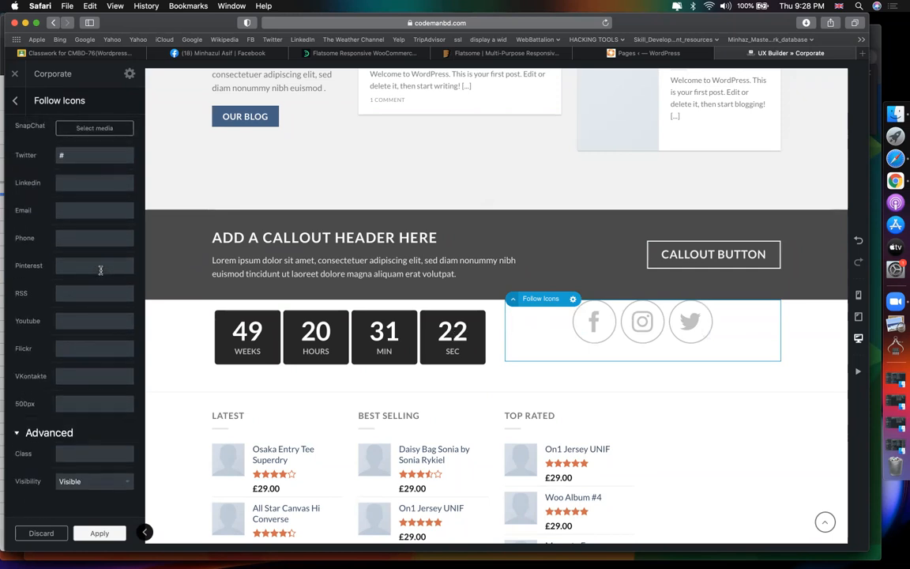
Step: Set the countdown row's column background to blue, then try the Full width and return to Container
left_click(14, 100)
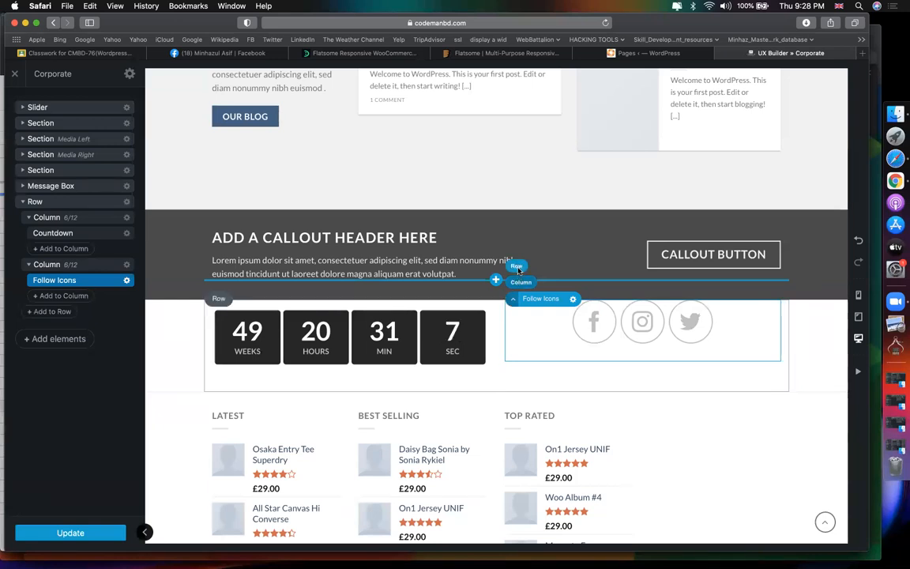
left_click(517, 267)
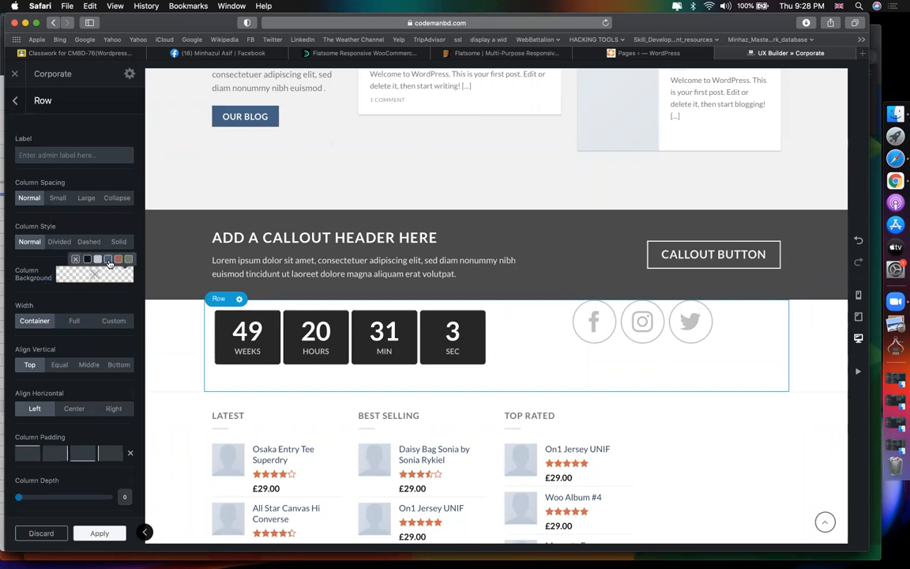
left_click(108, 260)
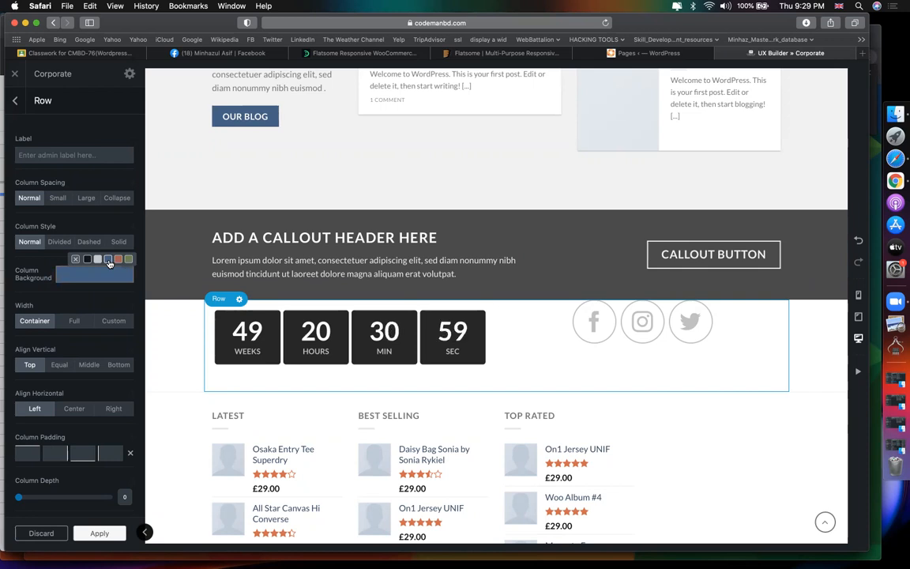
left_click(73, 321)
left_click(34, 321)
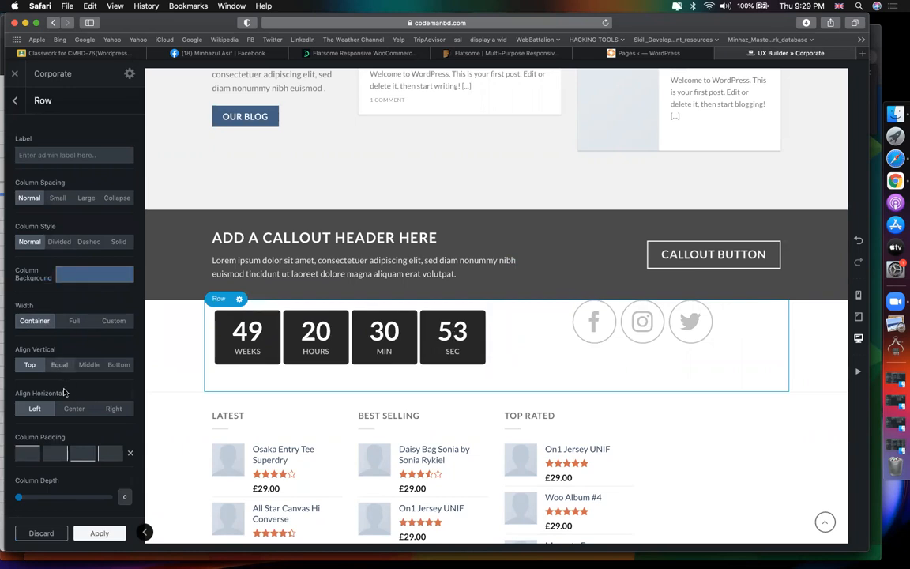
Step: Set the top column padding of the countdown row to 30px
scroll(55, 336, "down", 3)
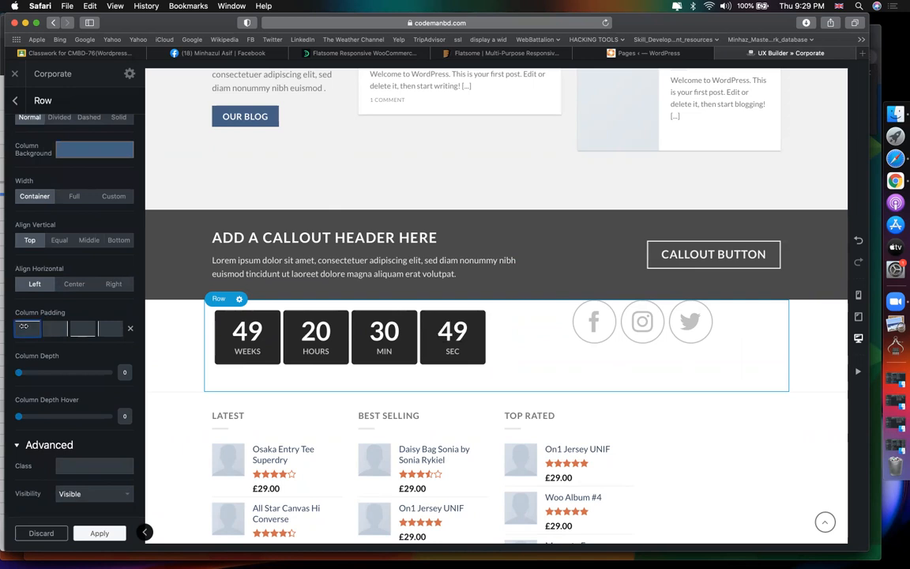
type("3px")
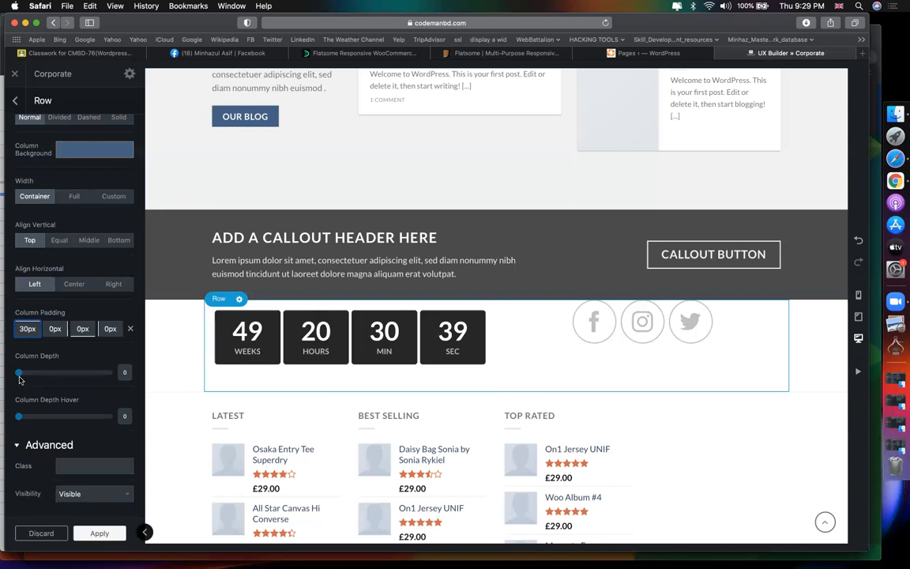
Step: Replace the placeholder image in the "Section with image left" block with codemanbd-banner9.jpg from the media library
scroll(415, 348, "up", 15)
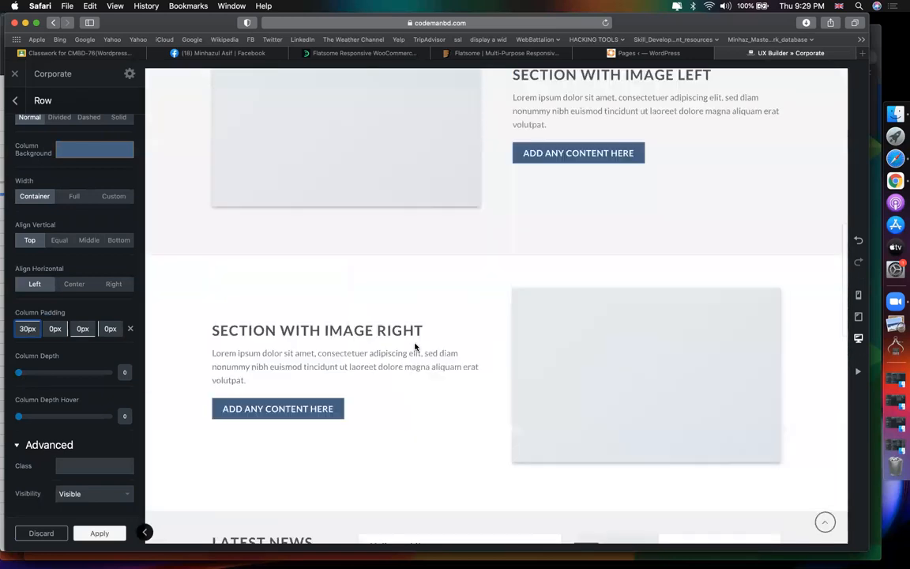
scroll(412, 376, "down", 4)
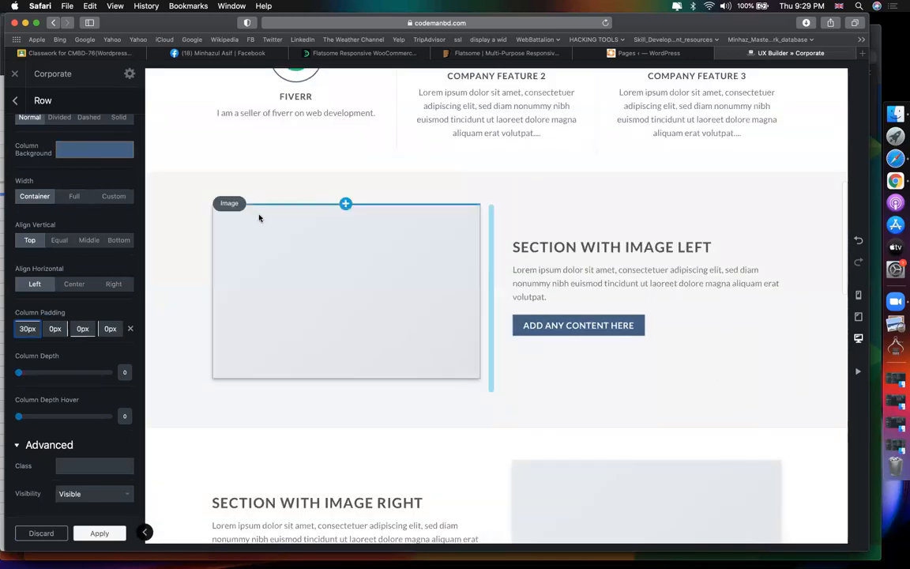
left_click(254, 238)
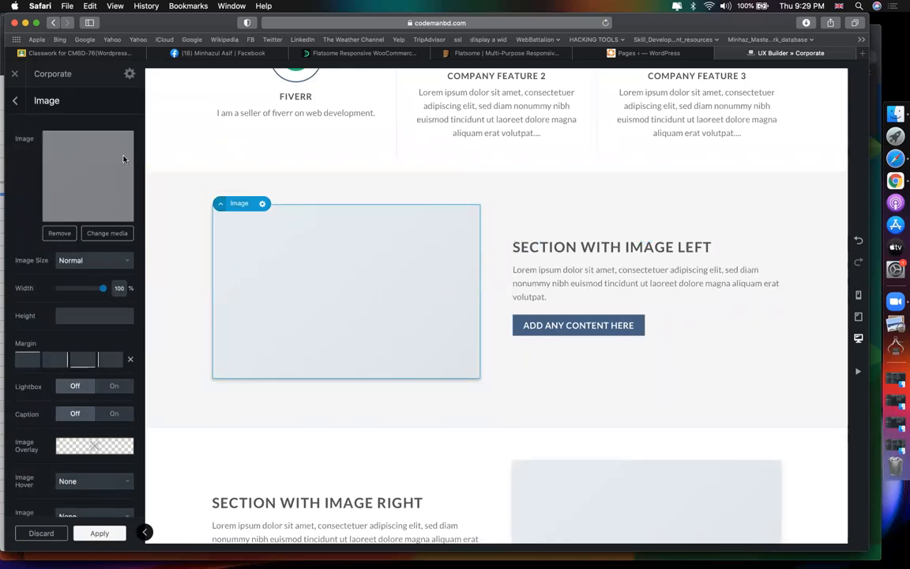
left_click(87, 235)
left_click(133, 197)
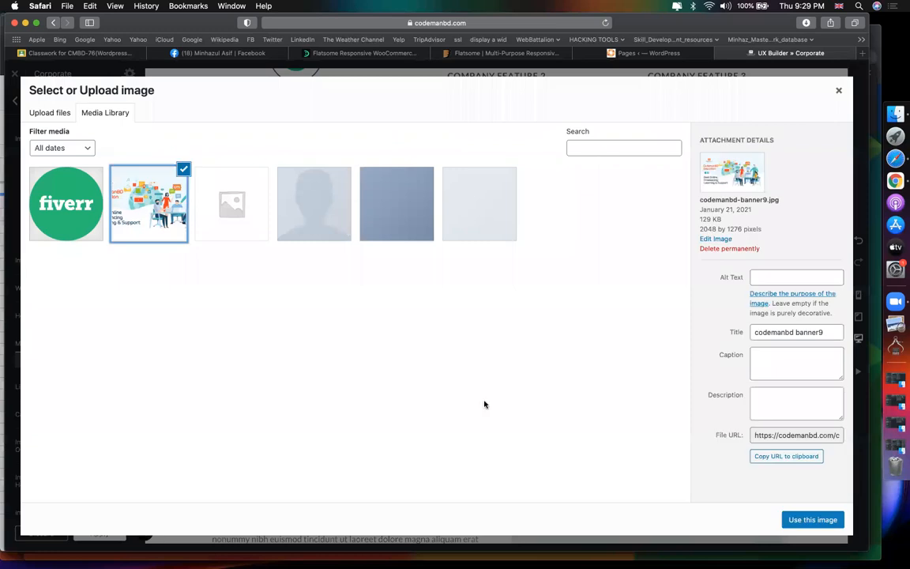
left_click(813, 520)
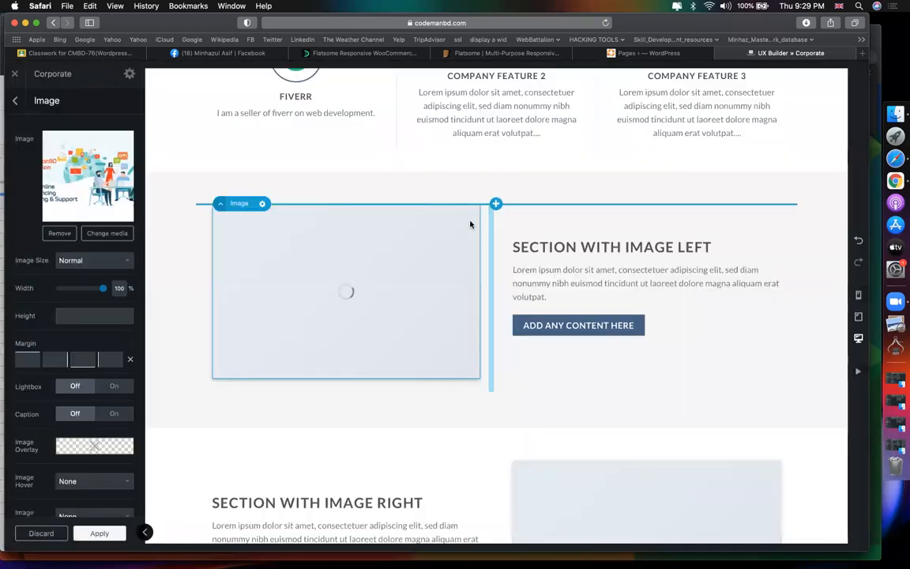
Step: Change the heading beside the banner image to "CODEMANBD EDUCATION" and the text of the button below it to "See Success"
left_click(585, 246)
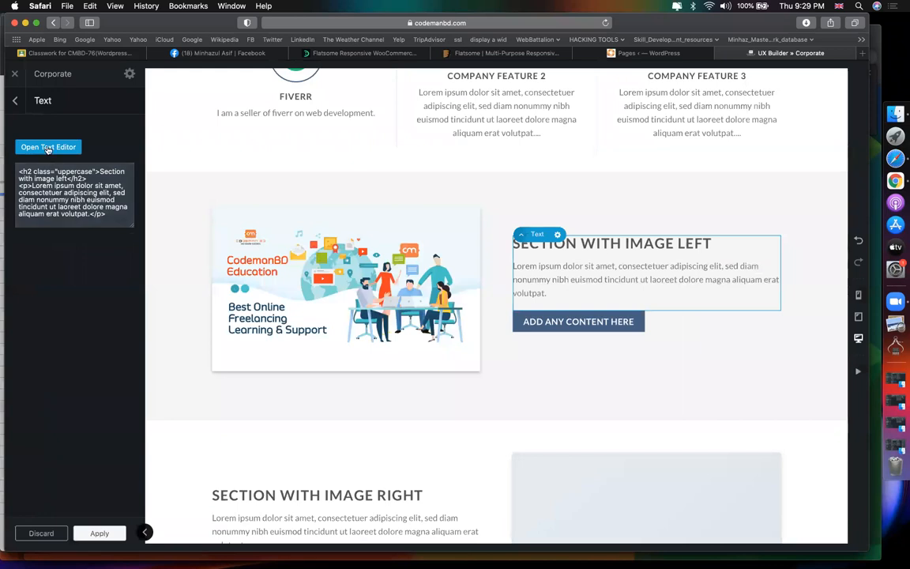
left_click(45, 147)
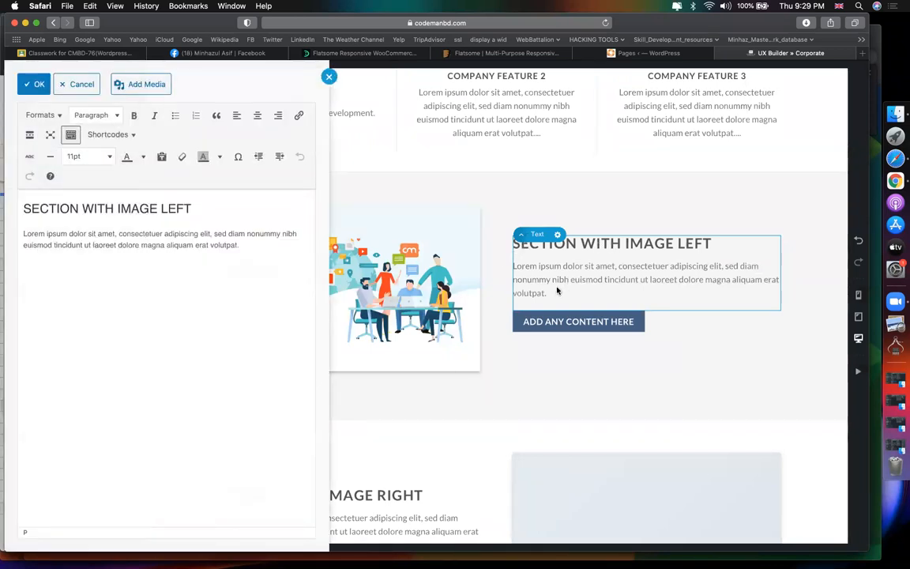
left_click(203, 210)
left_click_drag(204, 210, 7, 204)
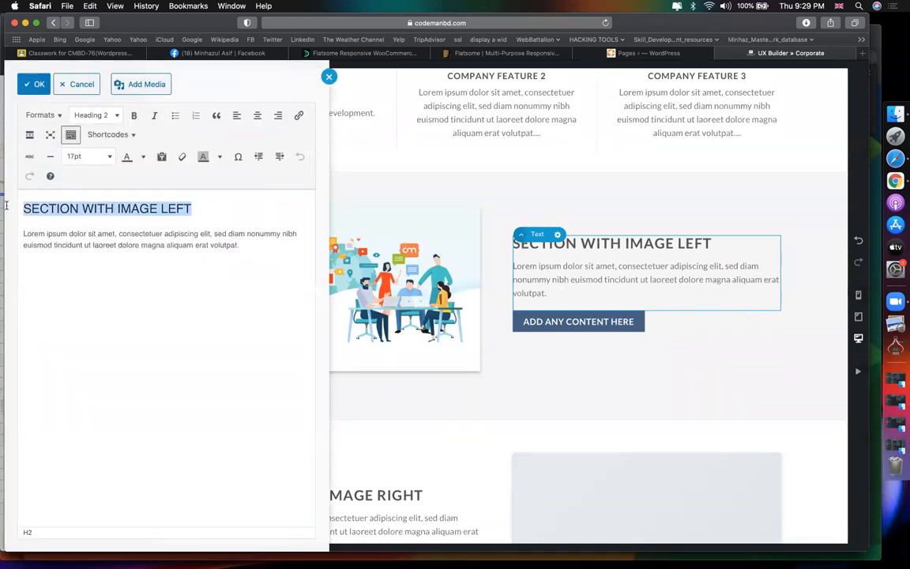
type("CODEMAN")
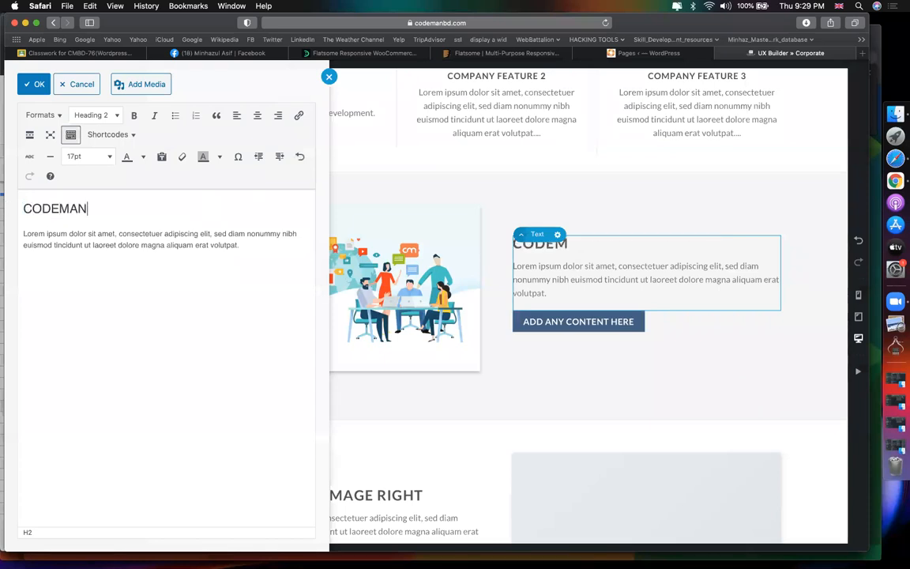
type("BD EDUCATION")
left_click(273, 283)
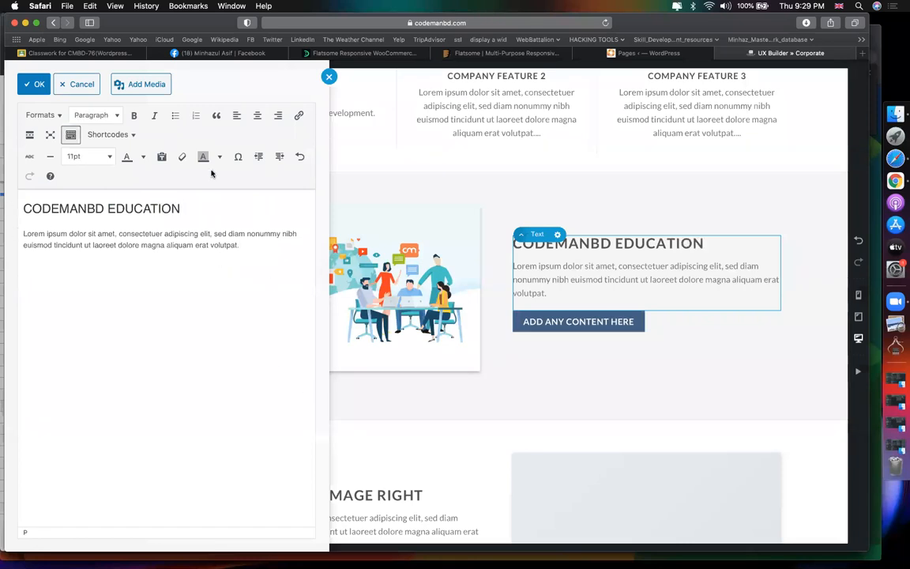
left_click(49, 85)
left_click(595, 330)
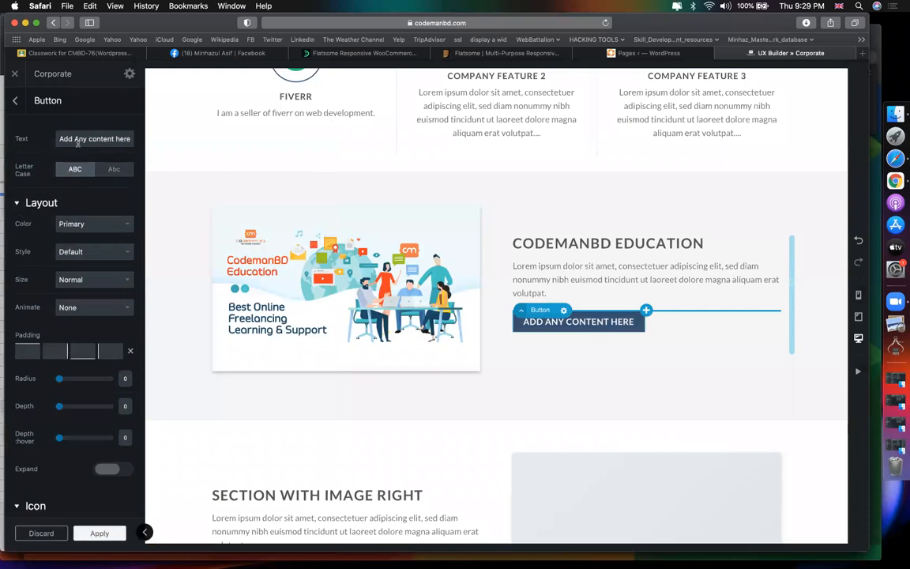
type("See Success")
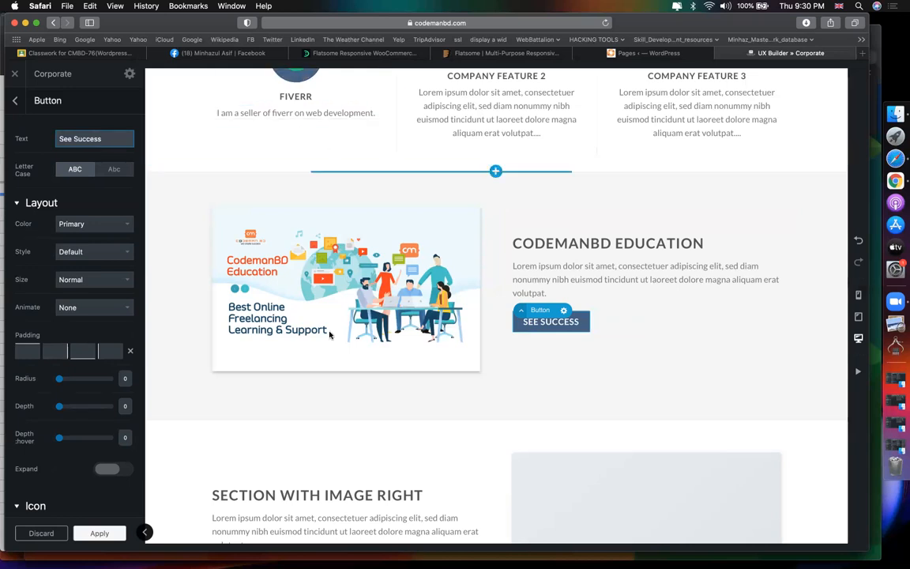
Step: Start uploading a new image for the "Section with image right" placeholder and browse to the CodemanBD.com folder
scroll(329, 335, "down", 5)
left_click(580, 327)
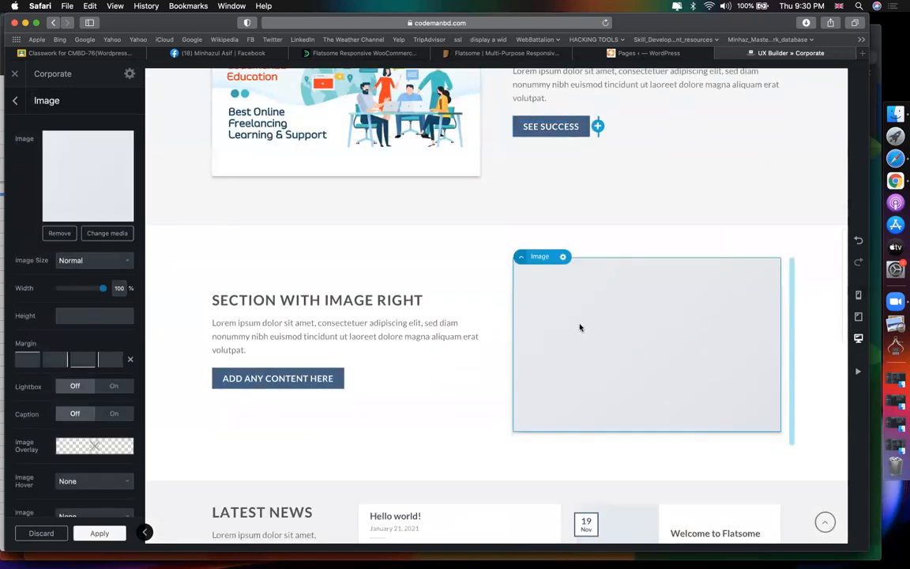
left_click(107, 234)
left_click(50, 113)
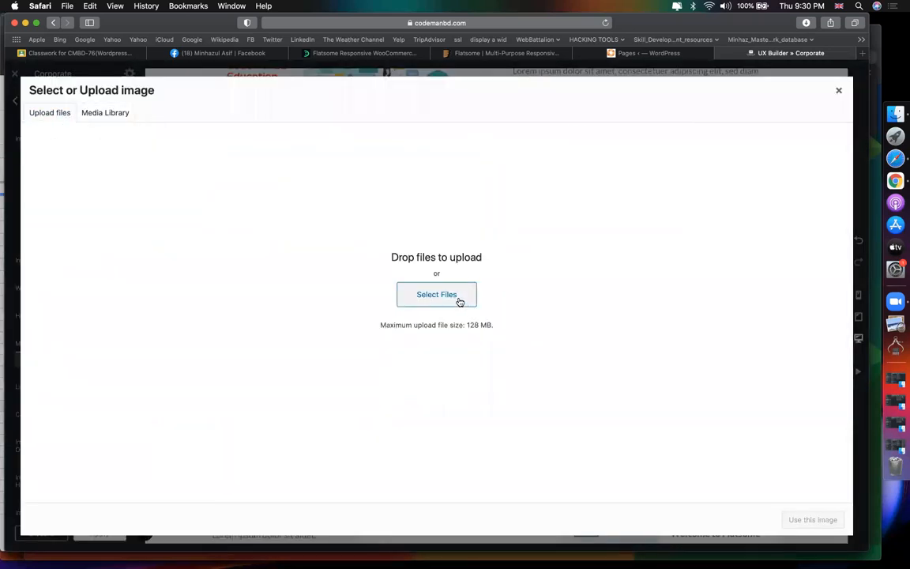
left_click(459, 301)
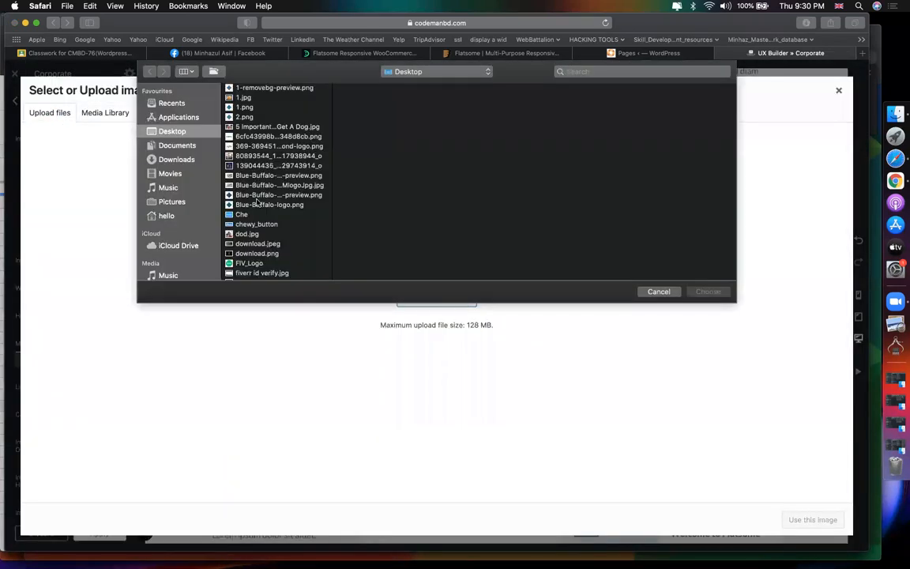
scroll(237, 142, "down", 10)
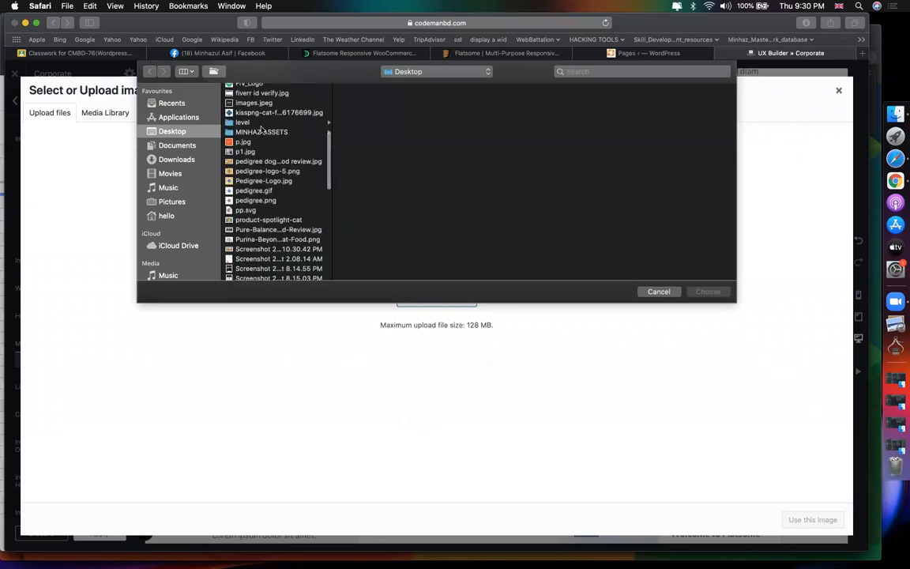
left_click(261, 132)
left_click(375, 136)
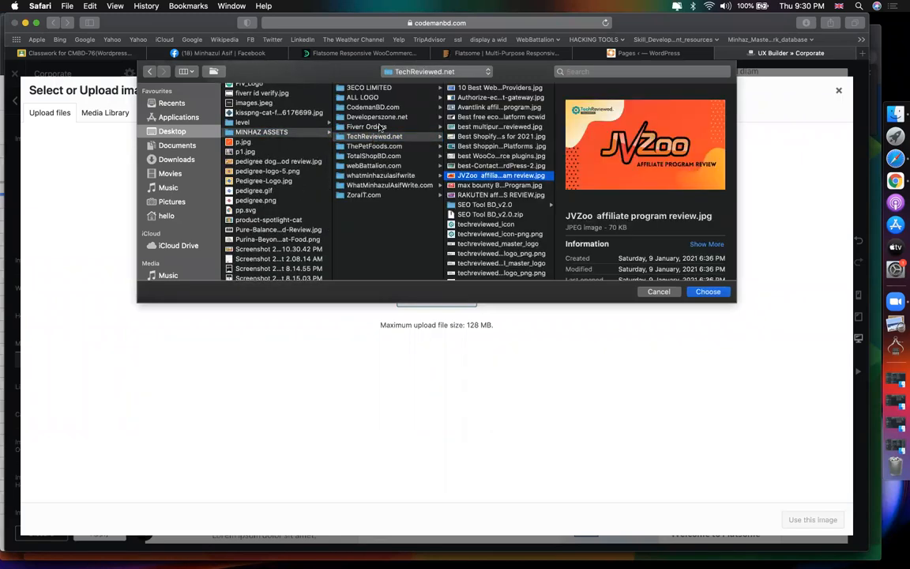
left_click(373, 108)
Step: Upload the "codemanbd banner" image from the folder and use it in the "Section with image right" block
left_click(482, 154)
left_click(482, 237)
scroll(477, 171, "down", 5)
left_click(478, 173)
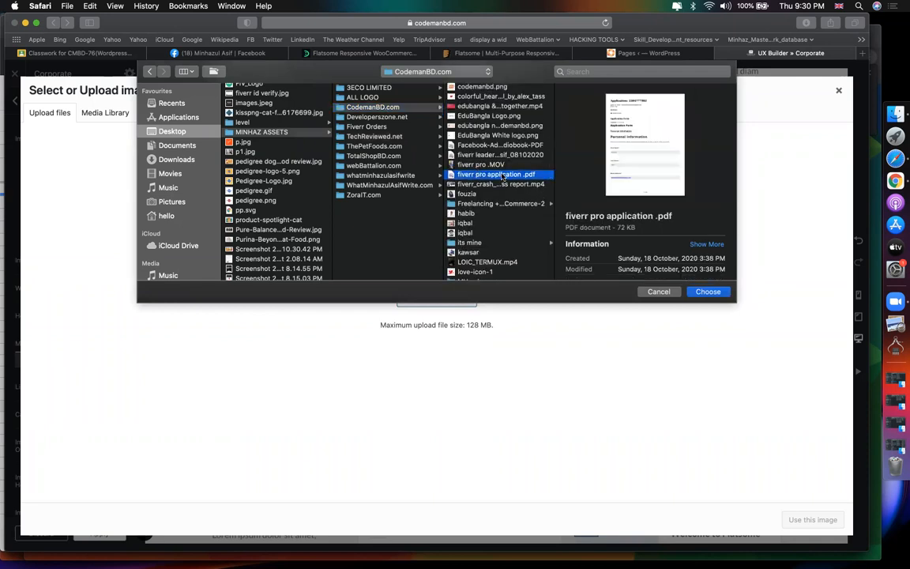
scroll(502, 175, "up", 3)
left_click(491, 151)
scroll(491, 151, "up", 4)
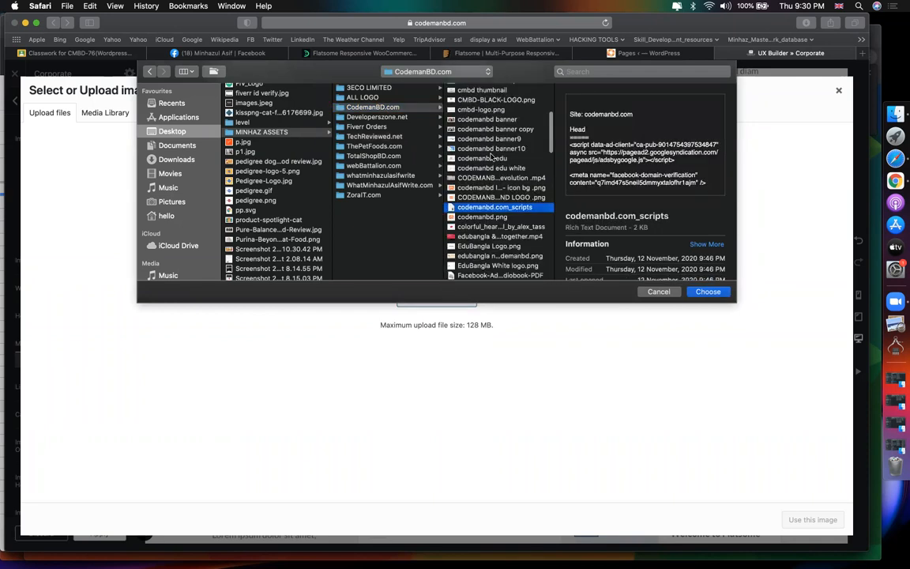
left_click(490, 145)
double_click(488, 145)
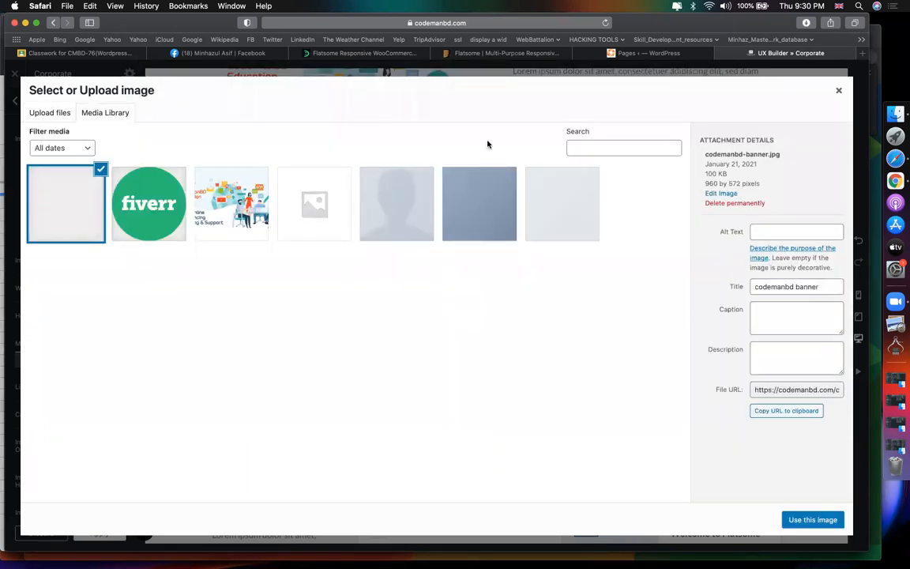
left_click(813, 519)
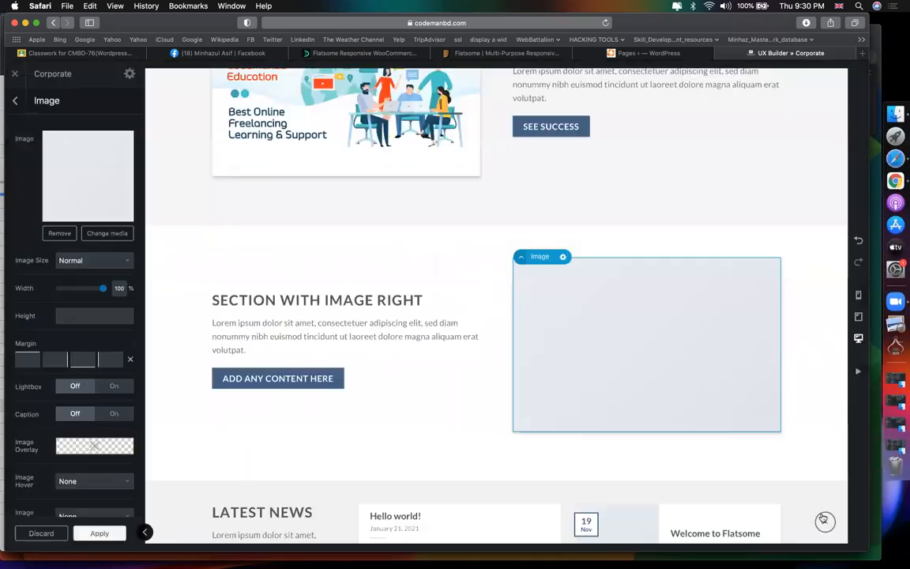
Step: Change the "Section with image right" heading to "How We create success"
left_click(227, 300)
left_click(48, 145)
triple_click(228, 210)
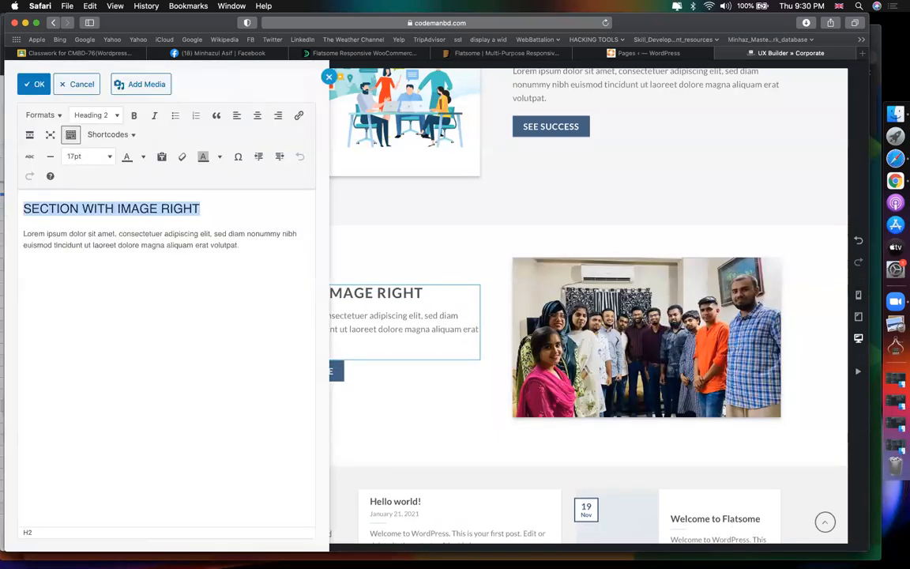
type("HOW WE CREATE SUCCESS")
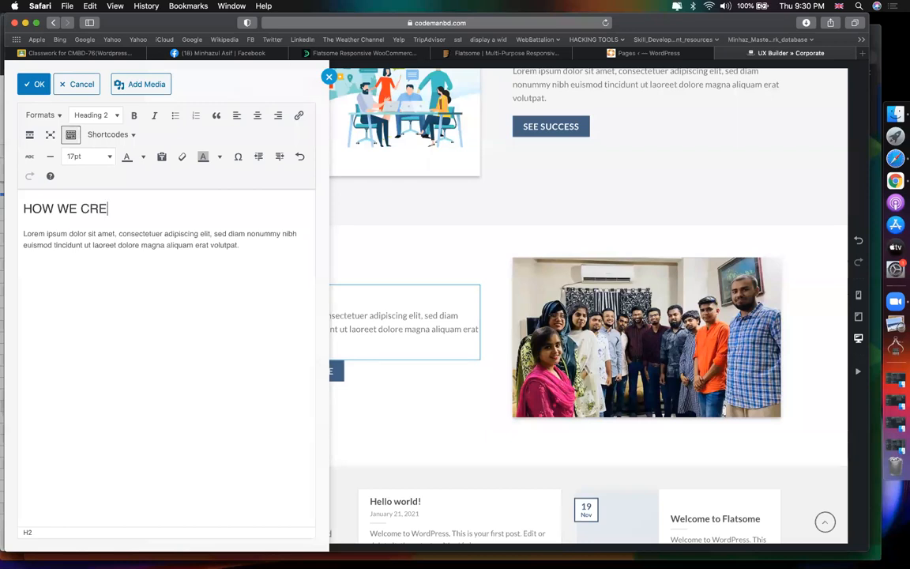
left_click(37, 82)
Step: Set the text of the button under the "How We create success" section to "Get Idea about us"
scroll(433, 393, "down", 5)
scroll(433, 393, "up", 3)
scroll(407, 350, "down", 2)
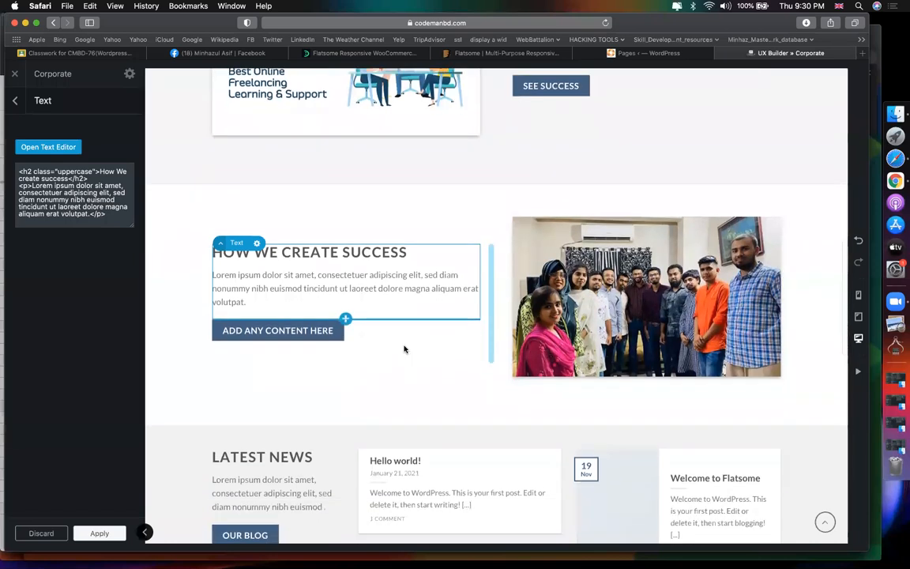
left_click(265, 224)
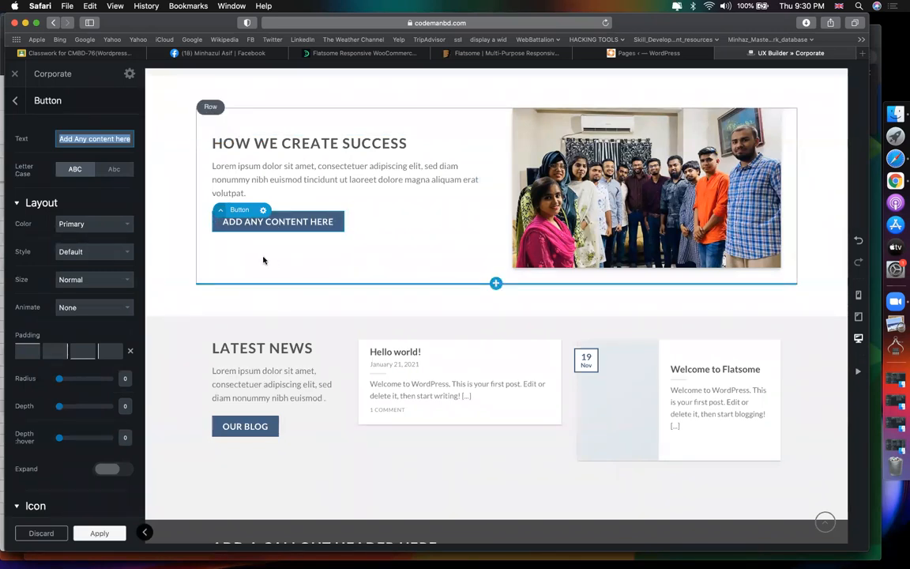
left_click(96, 136)
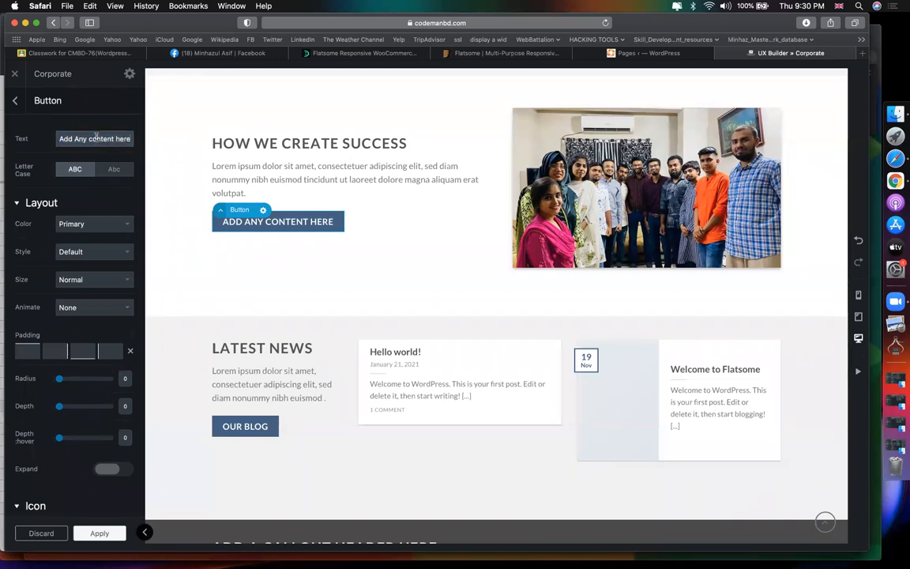
triple_click(95, 137)
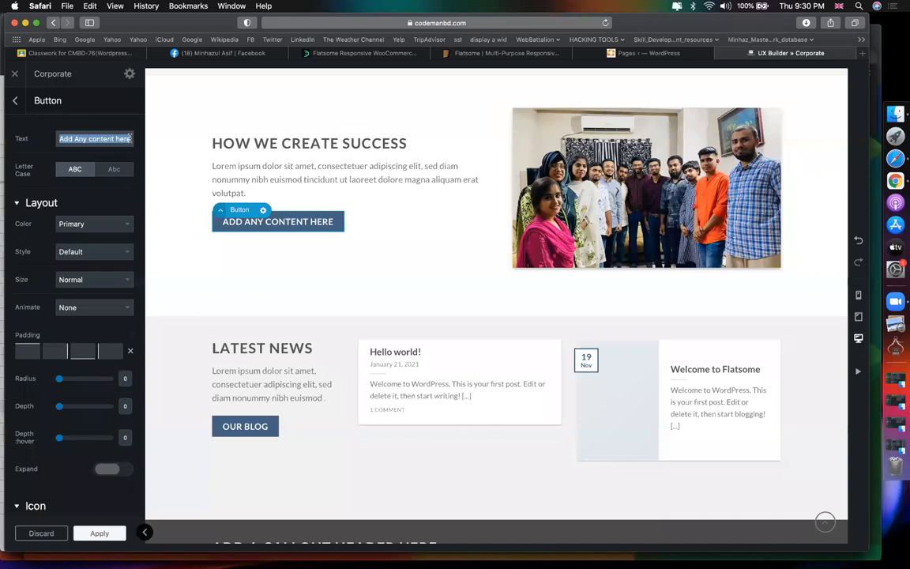
type("Get ")
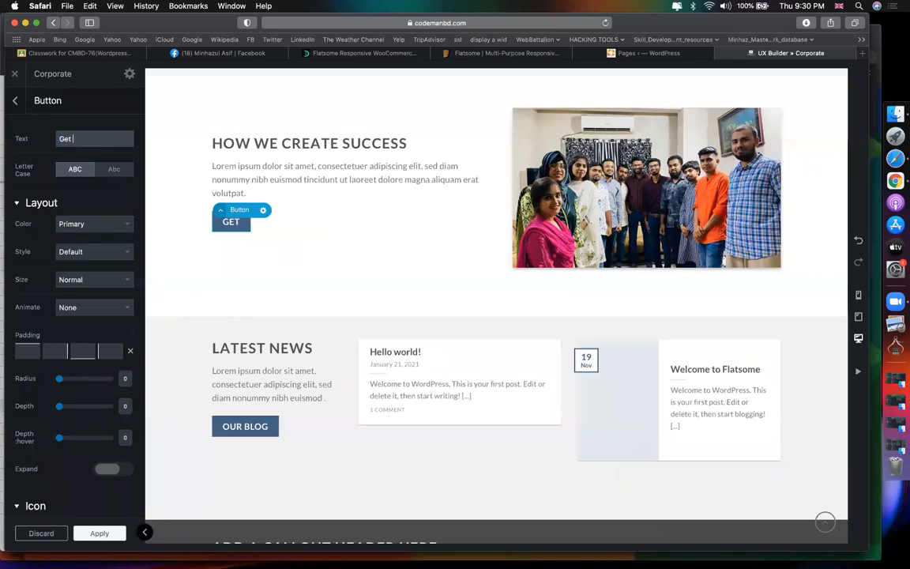
type("Idea ab")
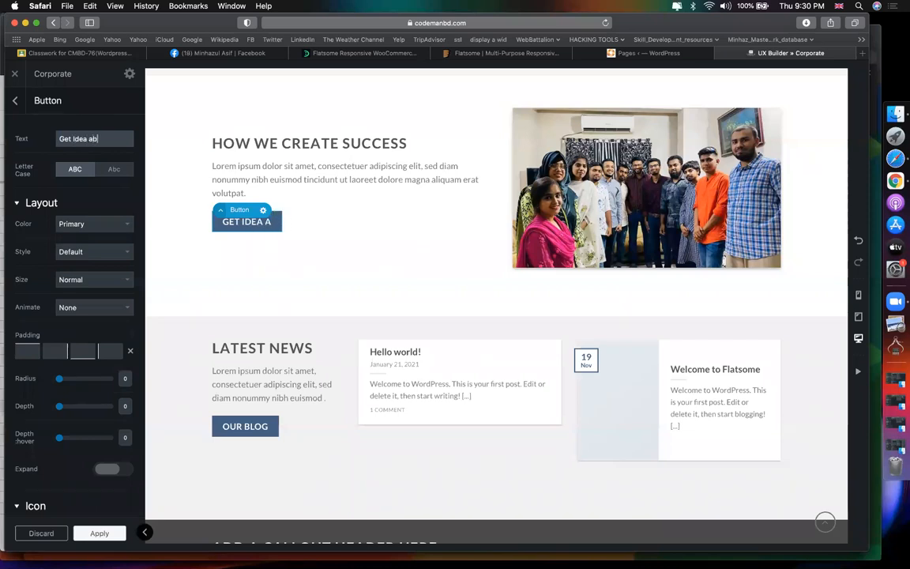
type("out us")
Step: Try the Full Slider and Row layout types on the Latest News blog posts, and set the type to Masonry
scroll(269, 289, "down", 2)
scroll(269, 288, "up", 2)
scroll(269, 287, "down", 4)
scroll(270, 287, "up", 1)
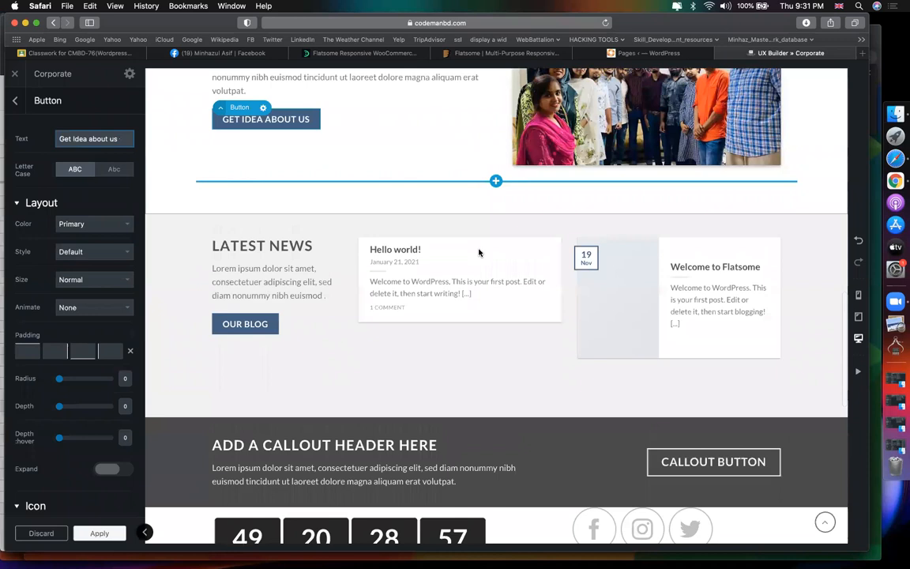
left_click(437, 269)
left_click(90, 220)
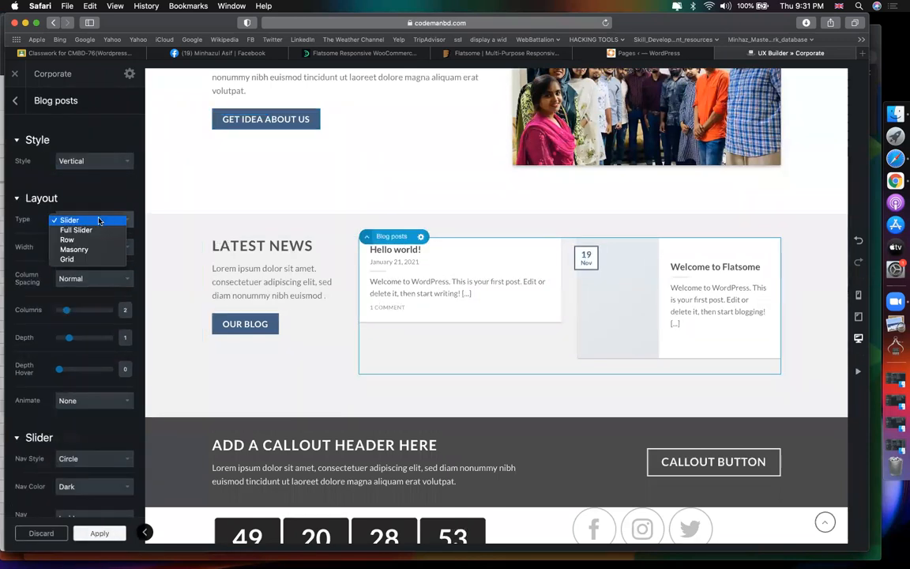
left_click(90, 230)
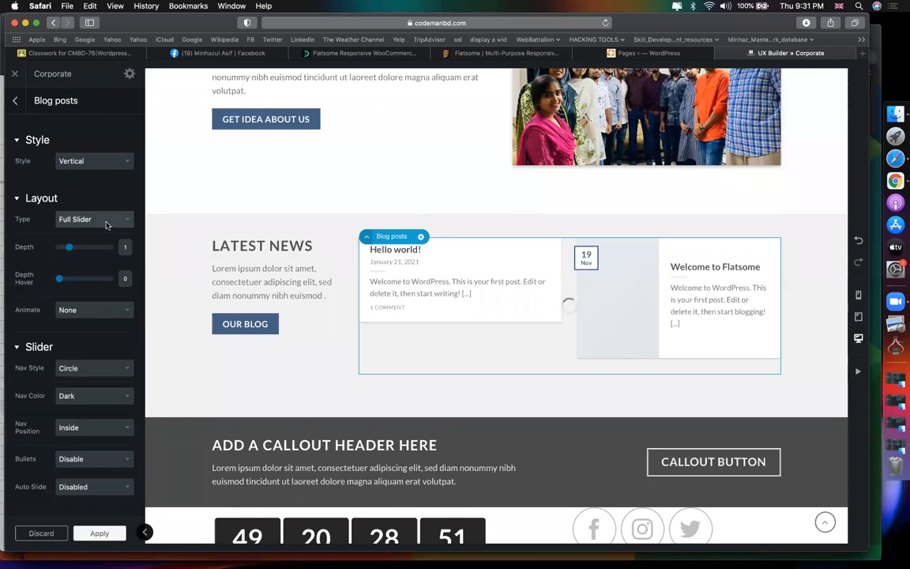
left_click(95, 222)
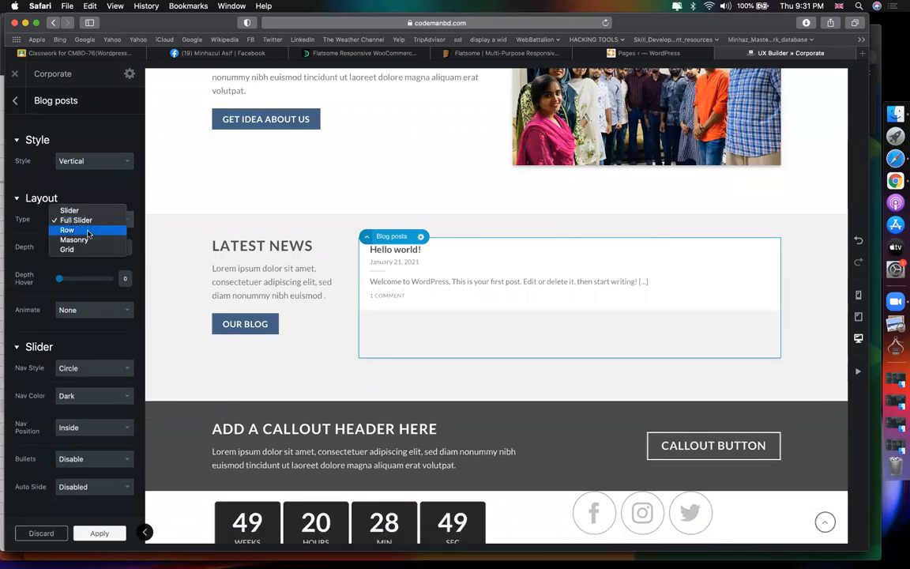
left_click(87, 233)
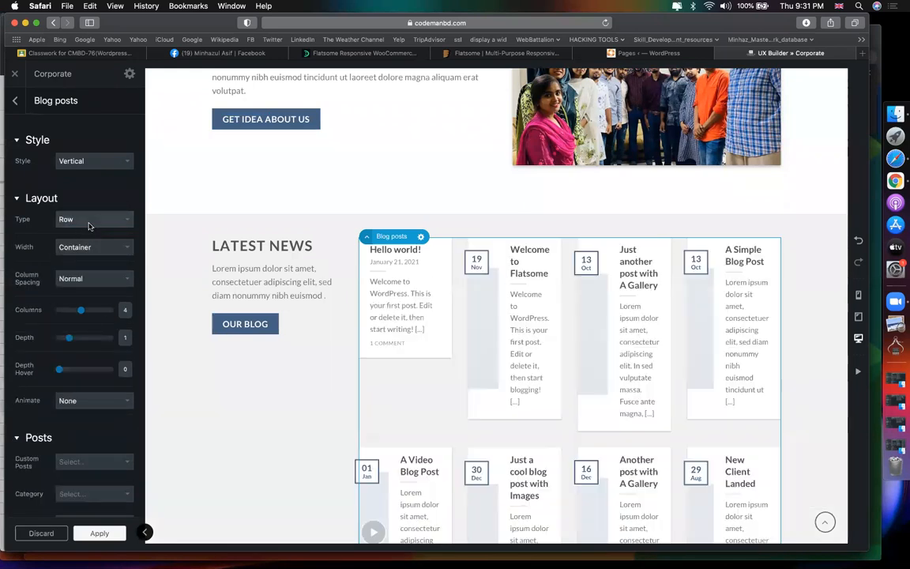
left_click(89, 225)
left_click(86, 229)
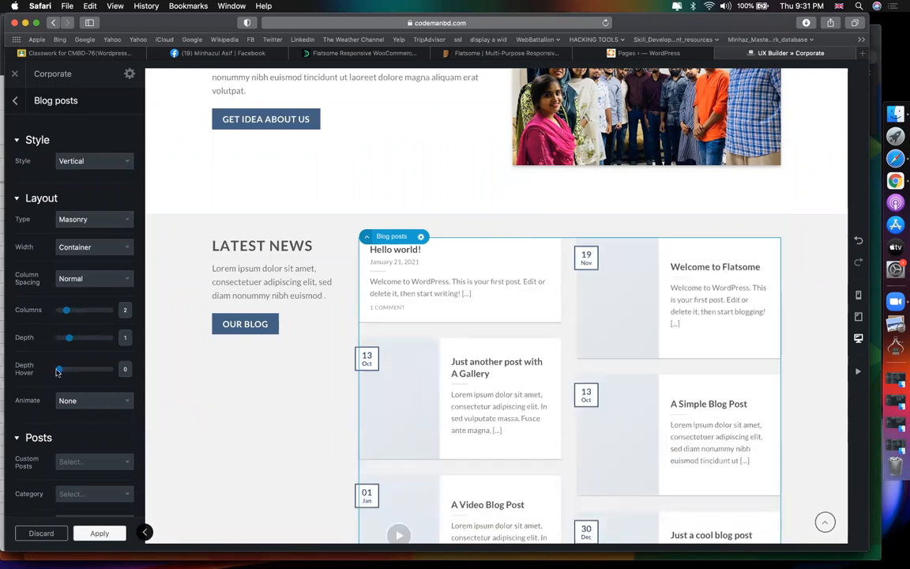
Step: Review the masonry arrangement of the blog posts in the Latest News section and the content around it
scroll(388, 398, "down", 3)
scroll(388, 398, "down", 5)
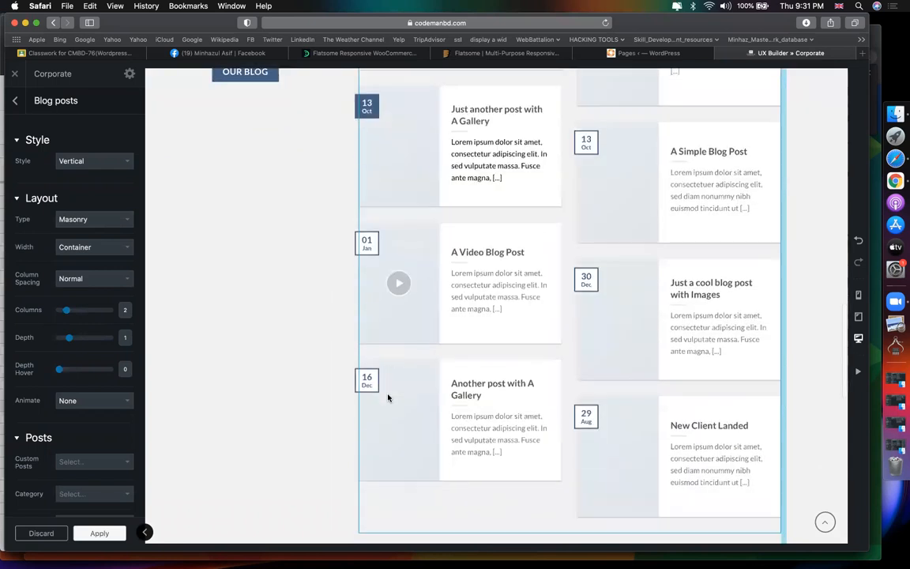
scroll(383, 391, "up", 4)
scroll(237, 199, "up", 2)
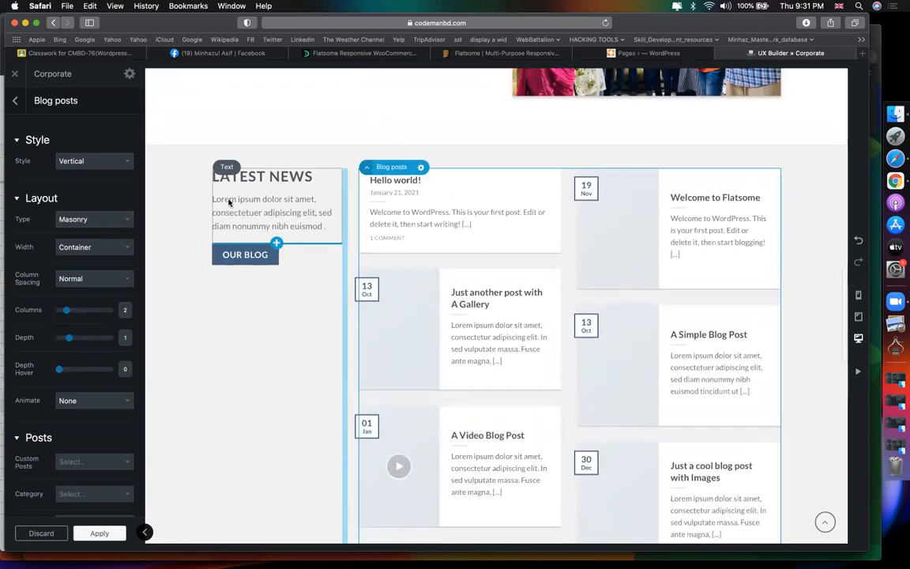
scroll(297, 226, "up", 2)
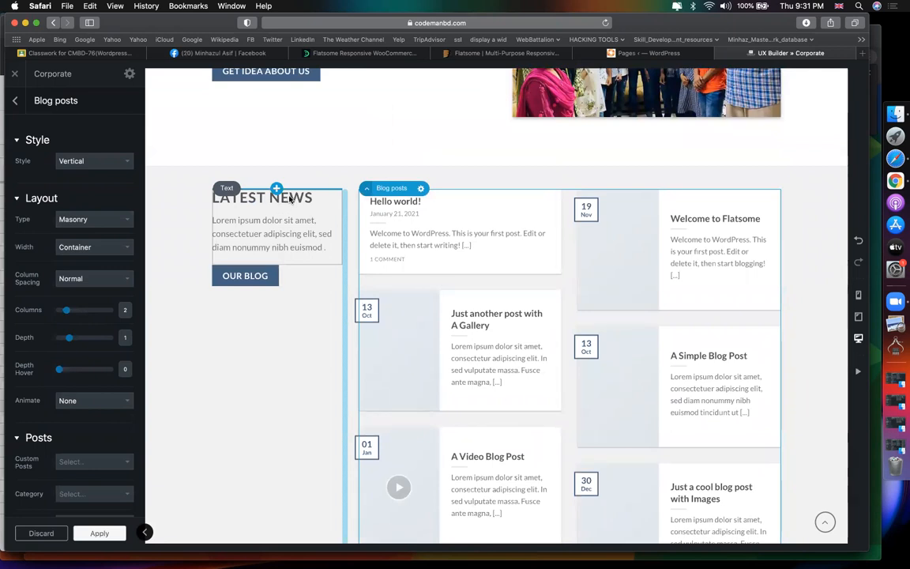
scroll(474, 308, "up", 1)
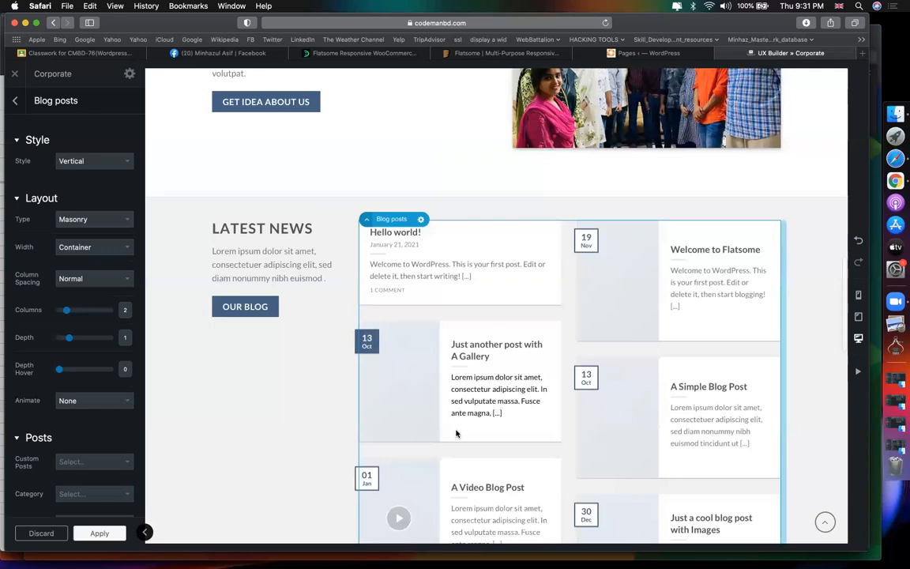
scroll(456, 433, "down", 2)
scroll(456, 433, "up", 5)
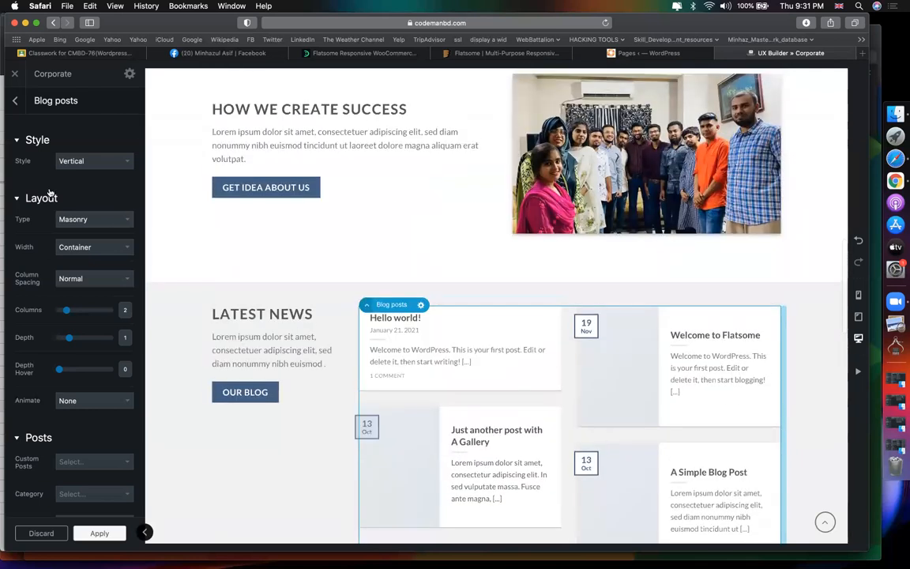
Step: Check the style options of the blog posts without changing them, and return to the page's element list
left_click(81, 161)
left_click(200, 234)
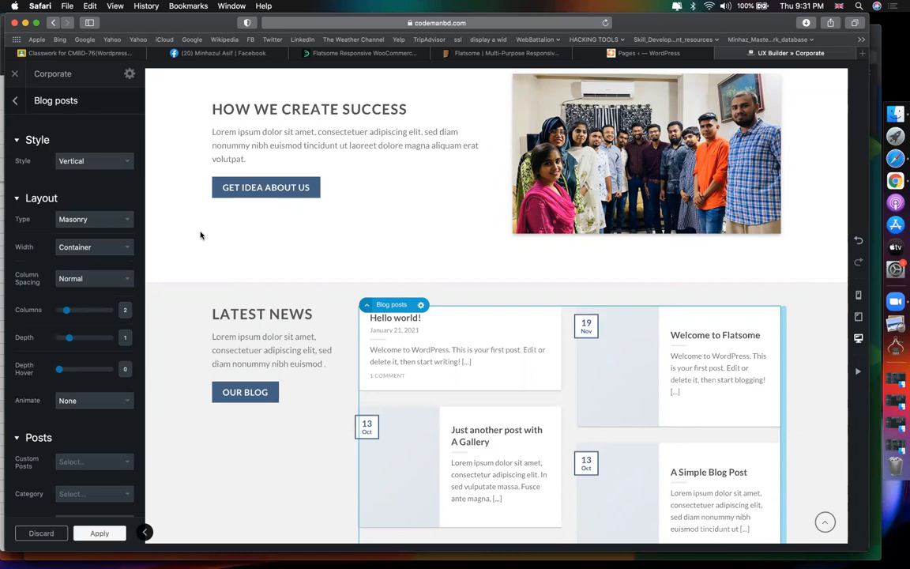
scroll(481, 229, "up", 14)
scroll(479, 229, "down", 10)
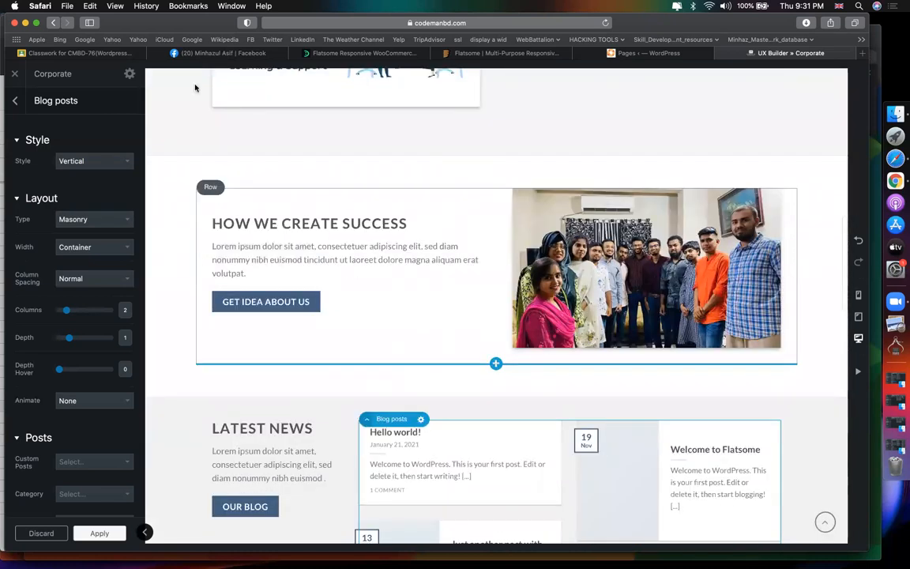
left_click(15, 100)
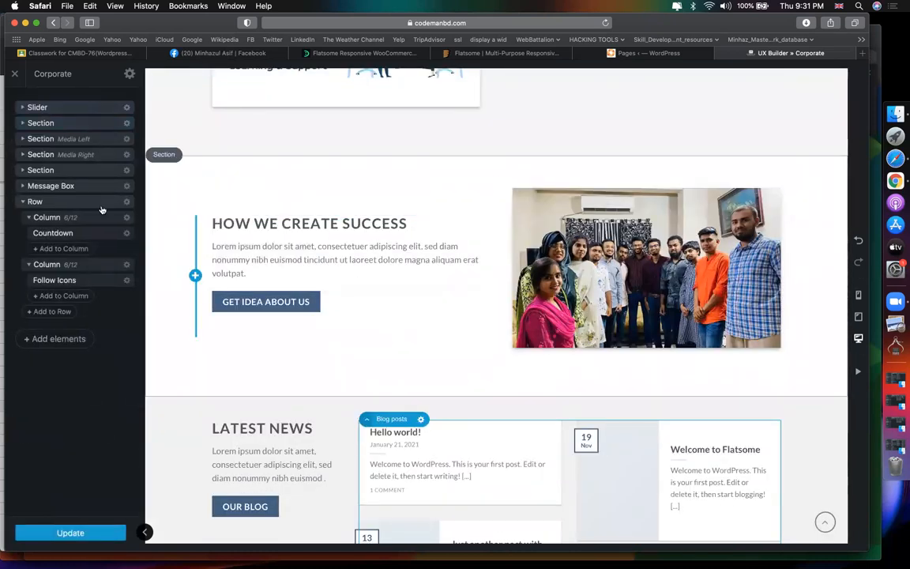
Step: Review the Corporate page preview from the slider and company features to the CodemanBD Education and How We Create Success sections
scroll(435, 334, "up", 4)
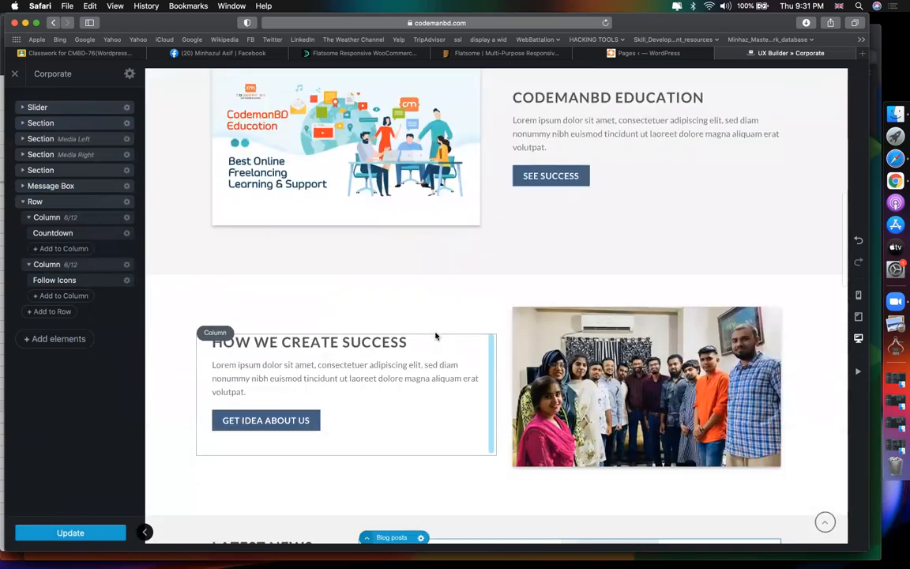
scroll(434, 336, "up", 14)
scroll(435, 336, "down", 16)
scroll(435, 336, "up", 16)
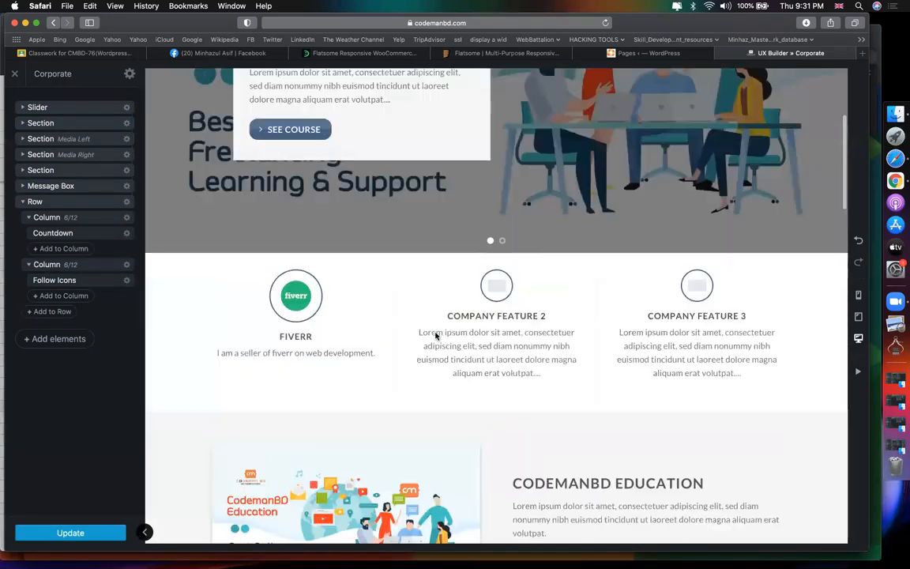
scroll(434, 336, "up", 2)
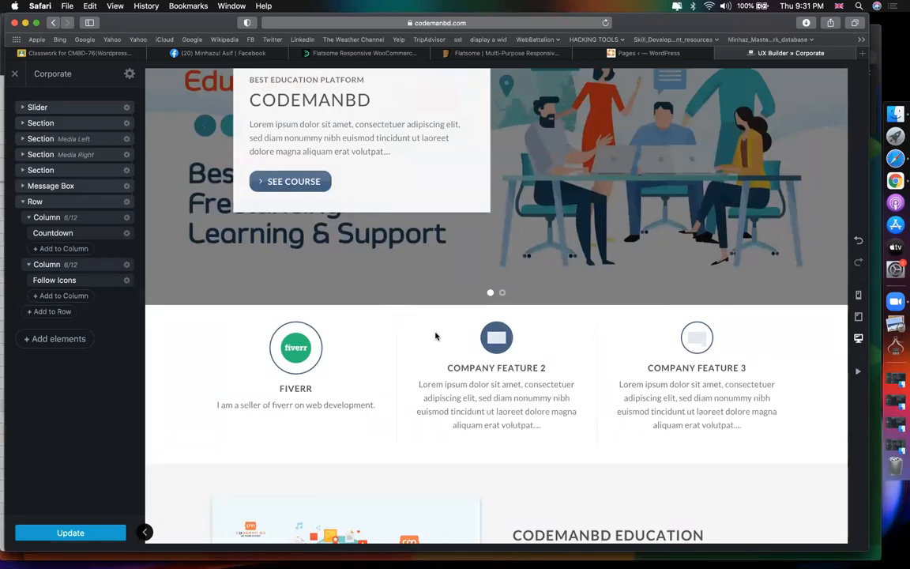
scroll(435, 336, "up", 6)
scroll(435, 336, "down", 18)
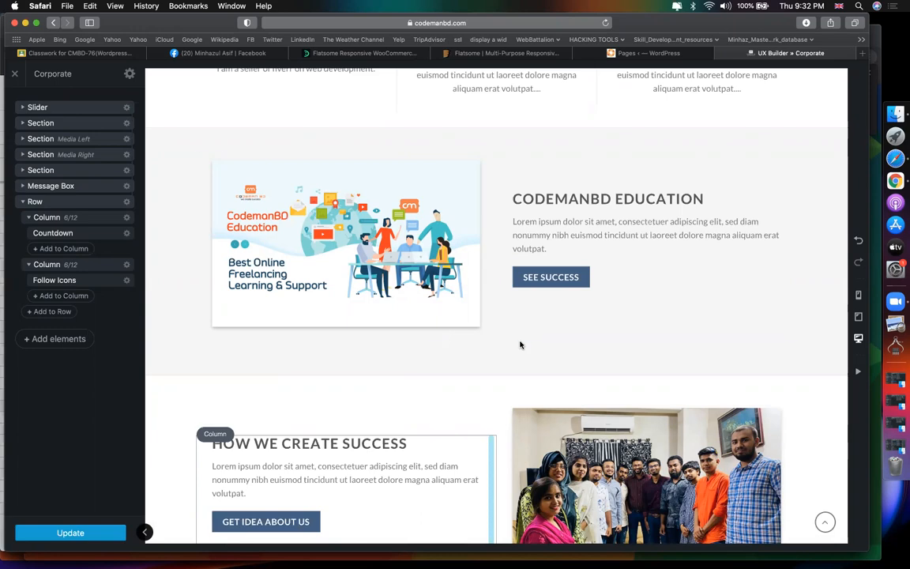
scroll(520, 344, "down", 5)
scroll(520, 344, "up", 6)
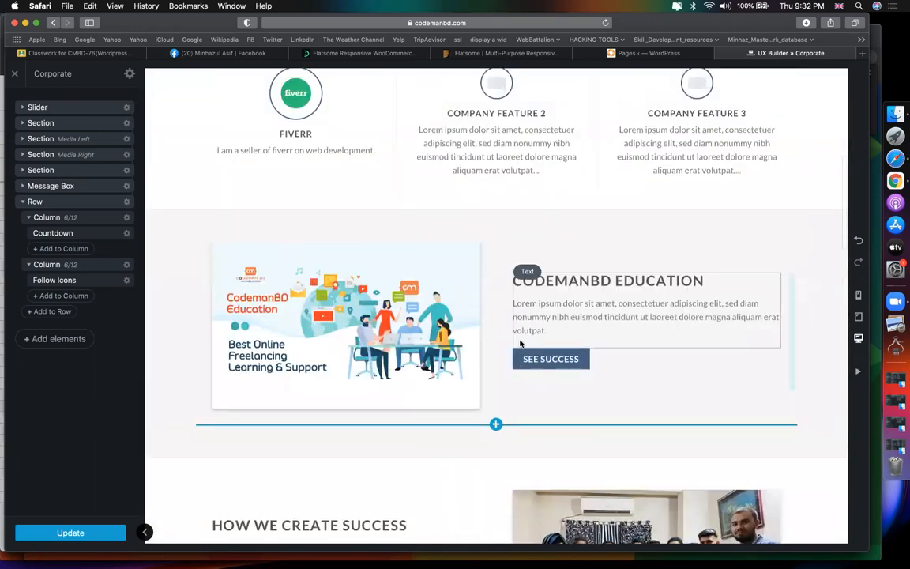
scroll(520, 344, "down", 3)
Step: Open the Classic Shop front page from the WordPress page list in a new browser tab and review its product sections
left_click(634, 53)
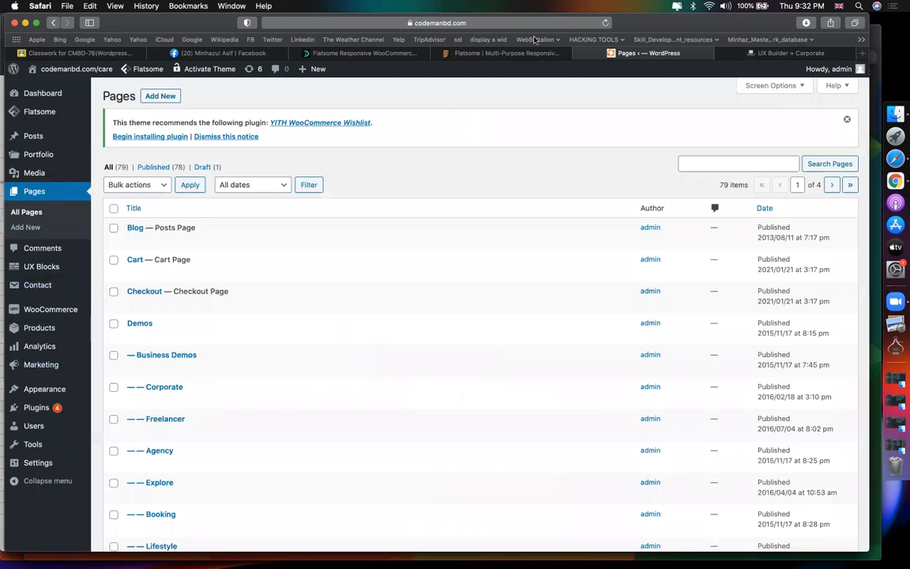
scroll(225, 322, "down", 3)
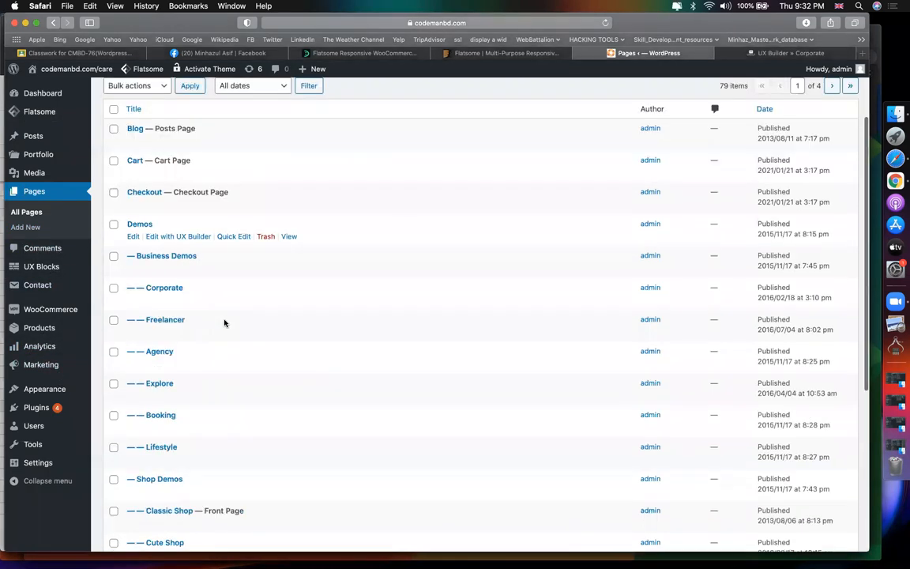
scroll(224, 322, "down", 7)
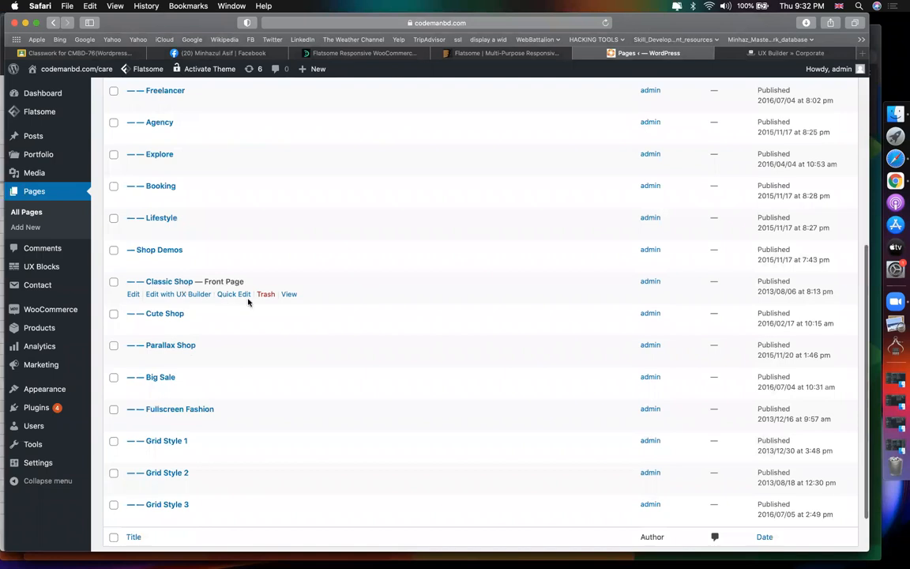
right_click(289, 296)
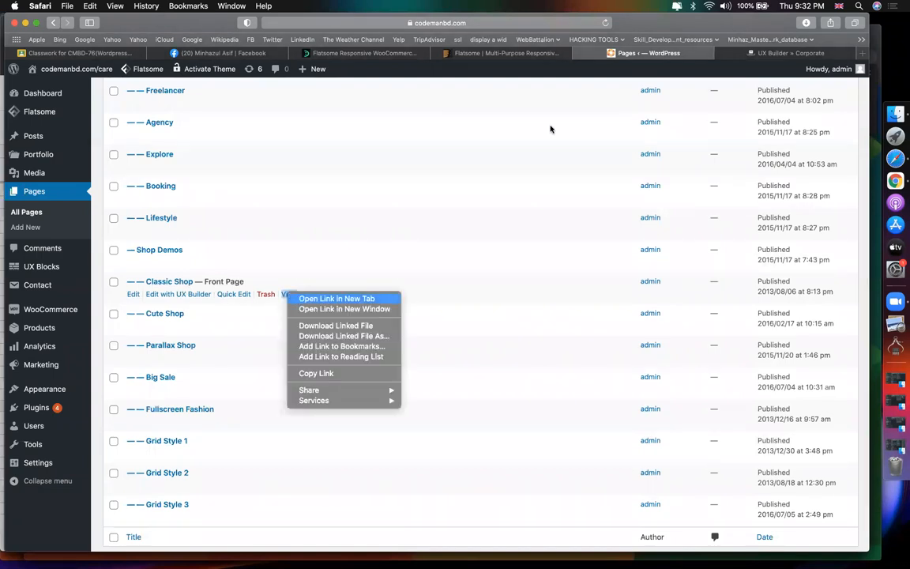
key("Return")
left_click(797, 52)
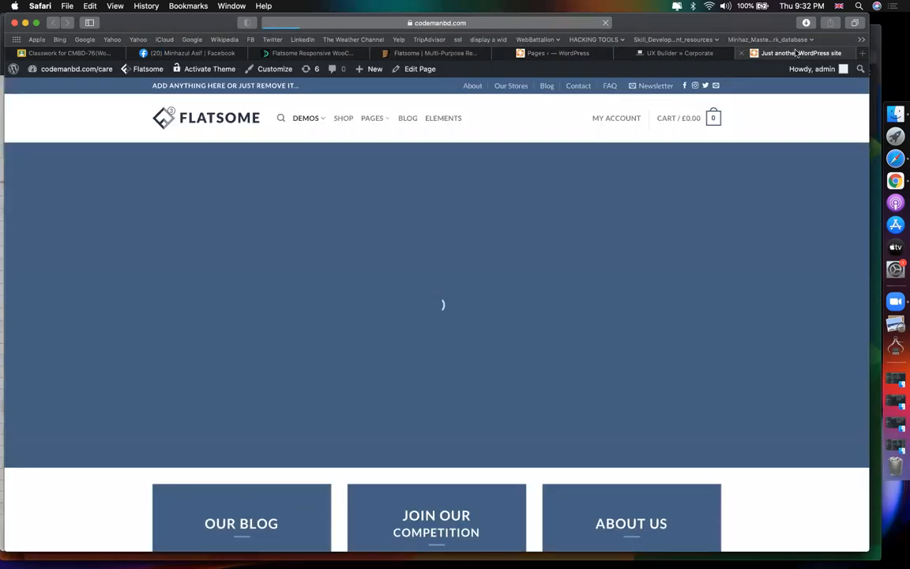
scroll(432, 309, "down", 4)
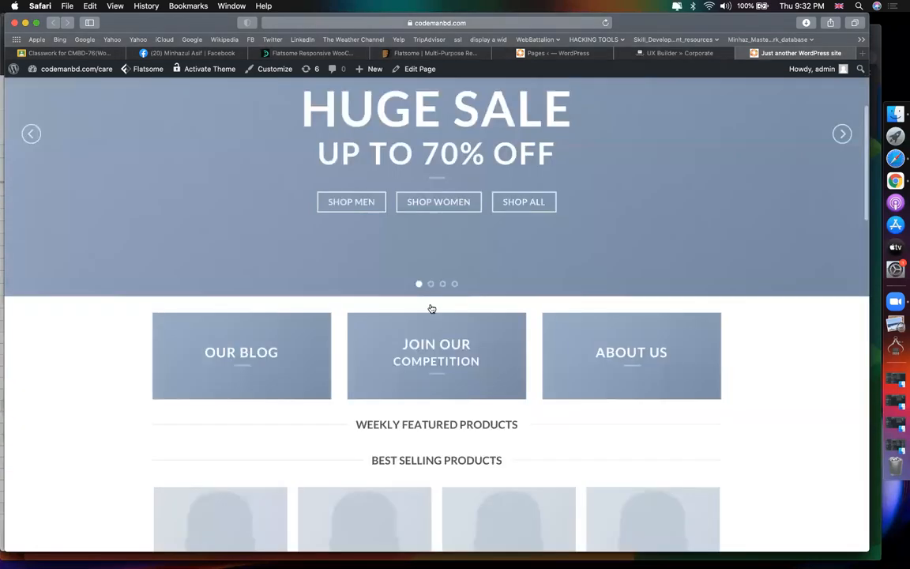
scroll(432, 309, "down", 4)
scroll(555, 341, "down", 4)
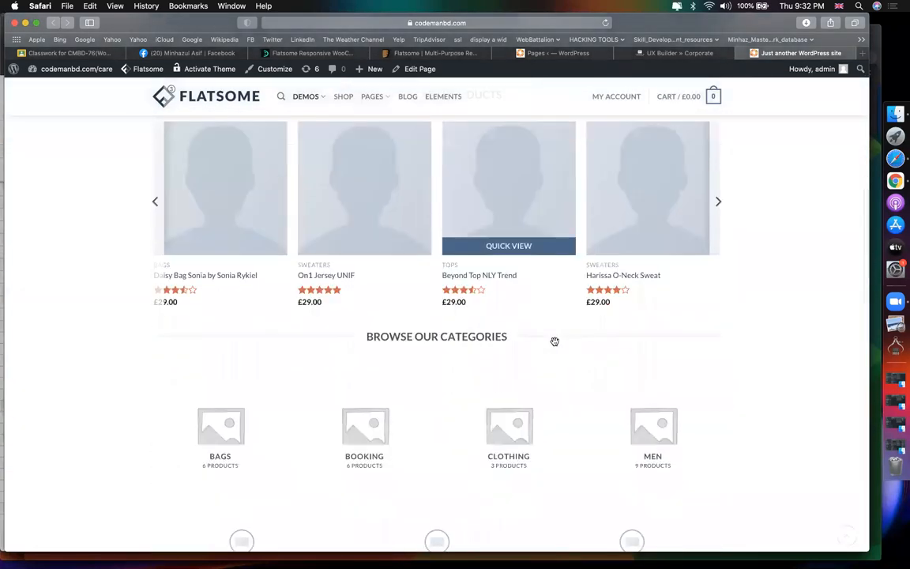
Step: Return to the Corporate page in UX Builder and add a row with the One Column preset at the end of the page
left_click(680, 53)
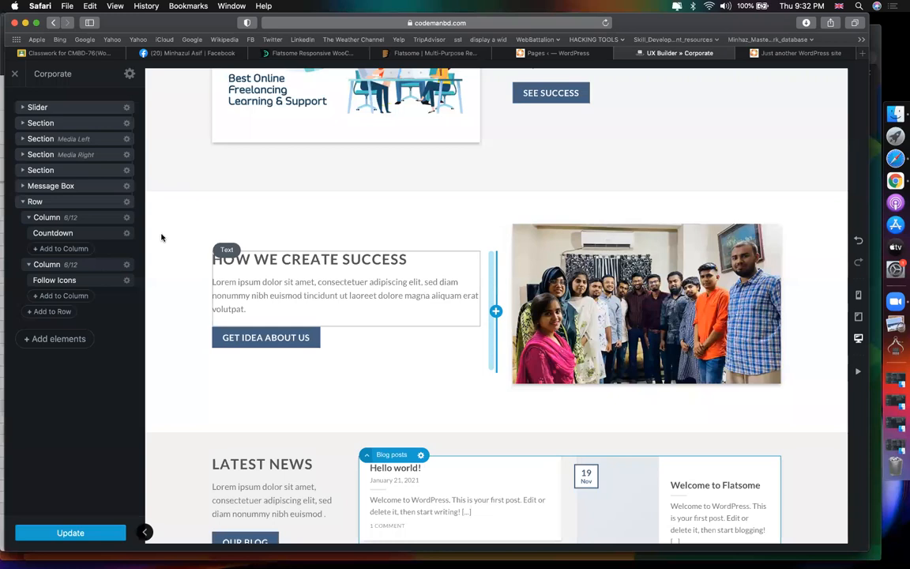
scroll(438, 343, "down", 15)
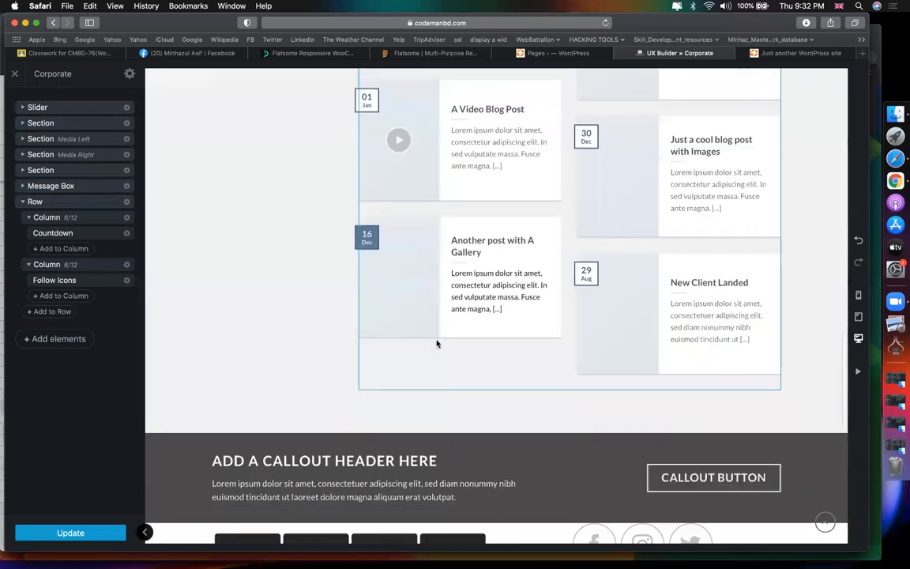
scroll(437, 341, "up", 5)
left_click(57, 339)
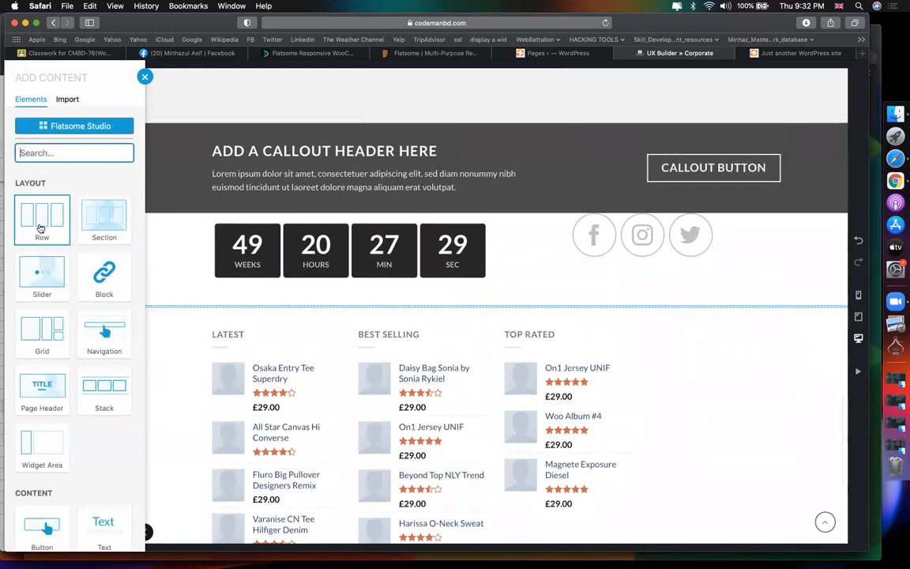
left_click(40, 229)
left_click(128, 175)
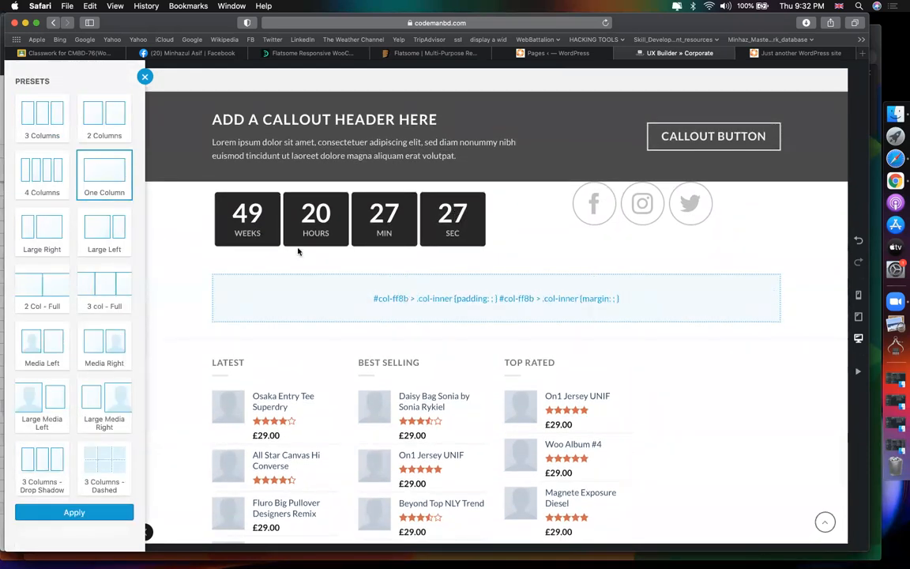
left_click(74, 513)
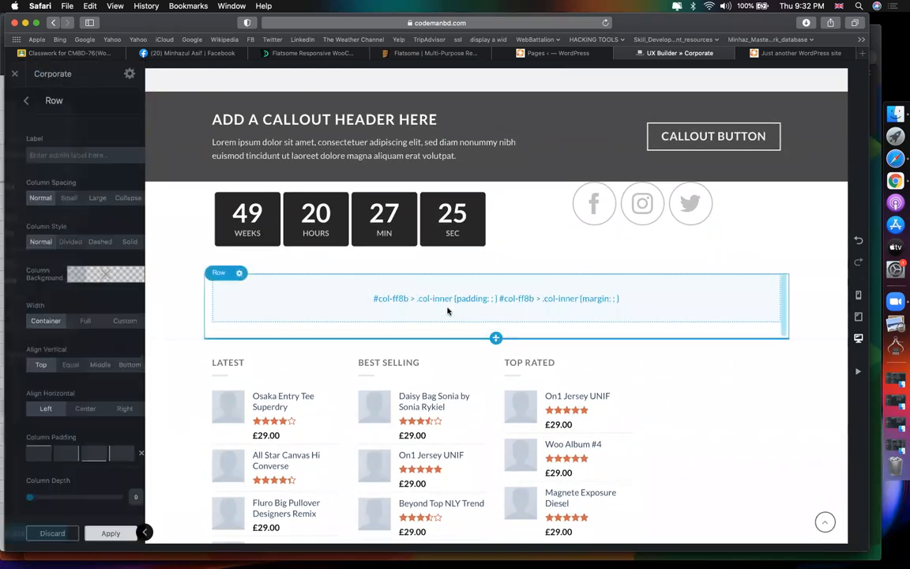
Step: Find the Products element by searching for "pro" and insert it into the new one-column row
left_click(398, 309)
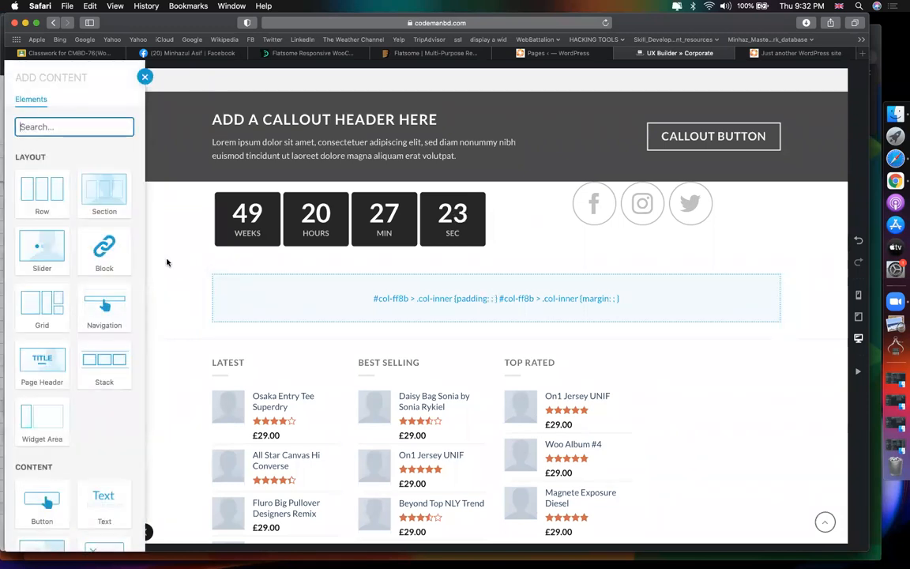
type("pro")
left_click(45, 195)
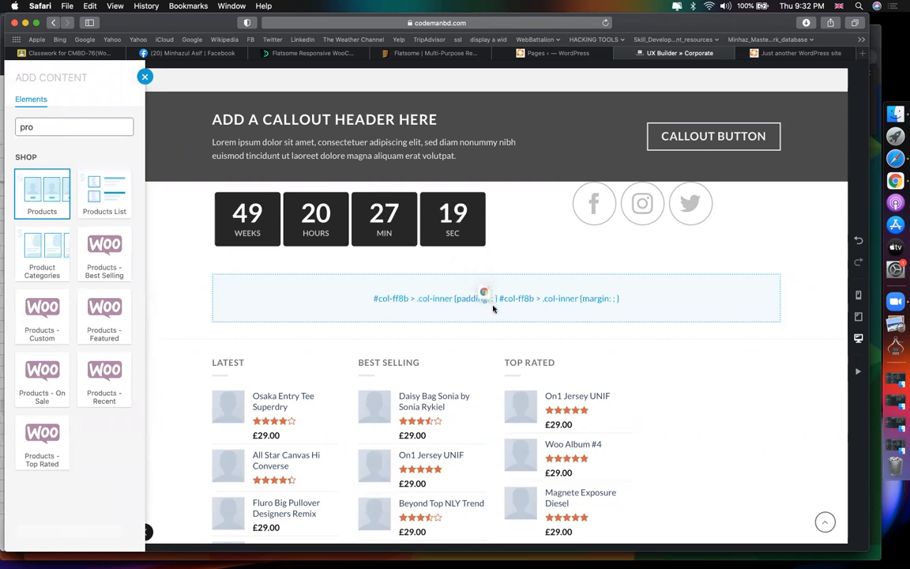
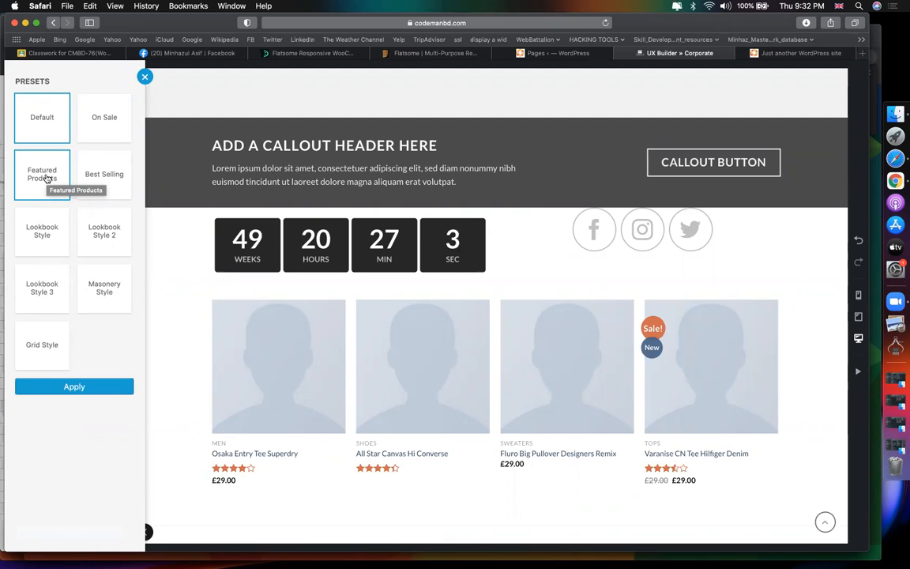
Step: Preview the Best Selling, Featured Products, On Sale, Default, Grid, Masonery, Lookbook 3 and Lookbook 2 presets on the Products element
left_click(94, 176)
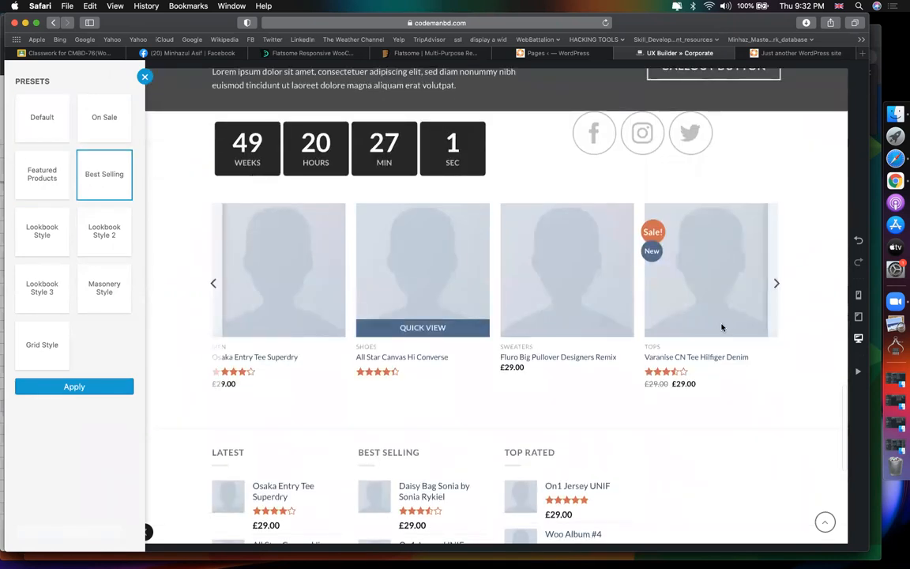
left_click(29, 173)
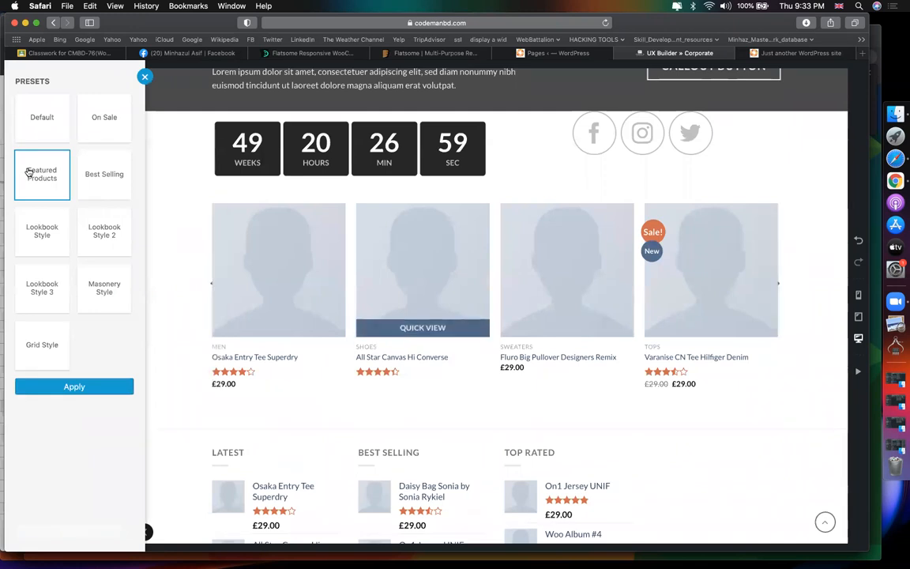
left_click(89, 132)
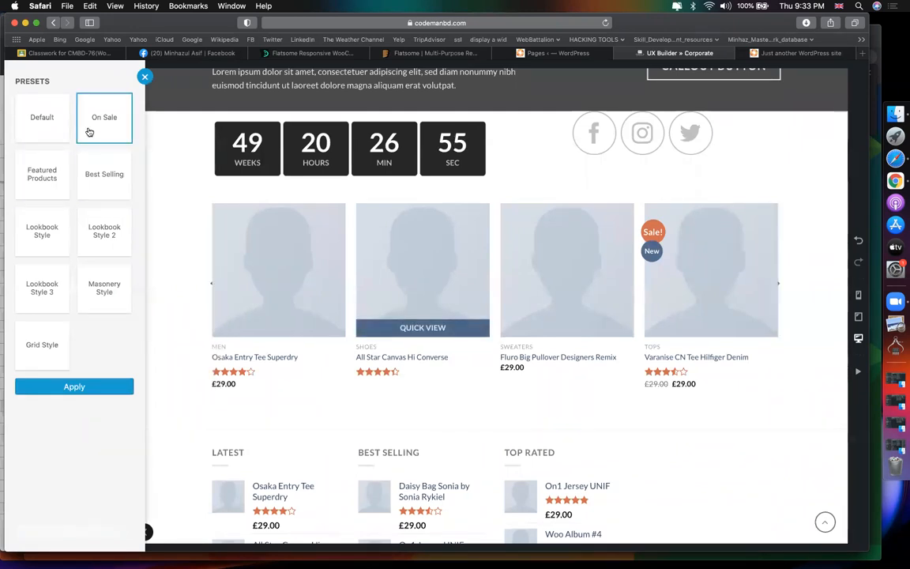
left_click(49, 124)
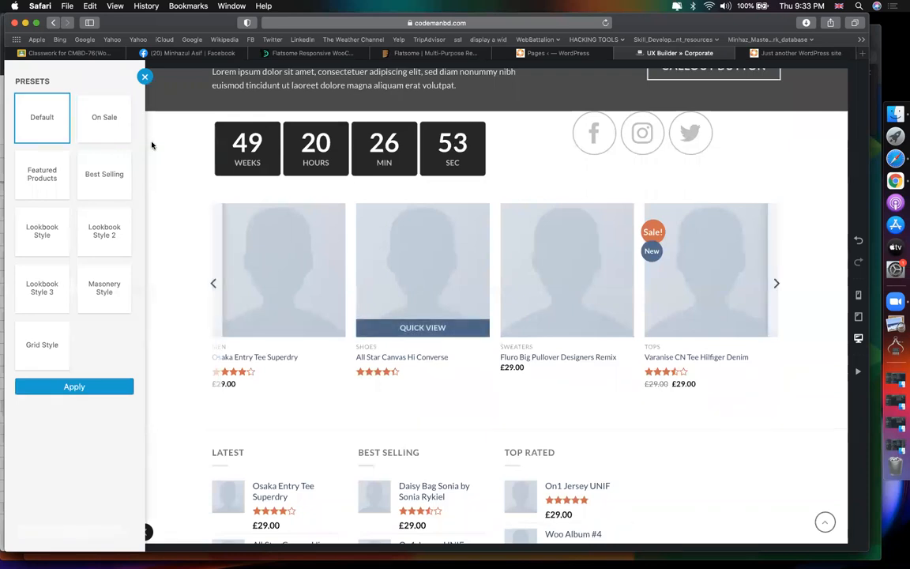
left_click(58, 345)
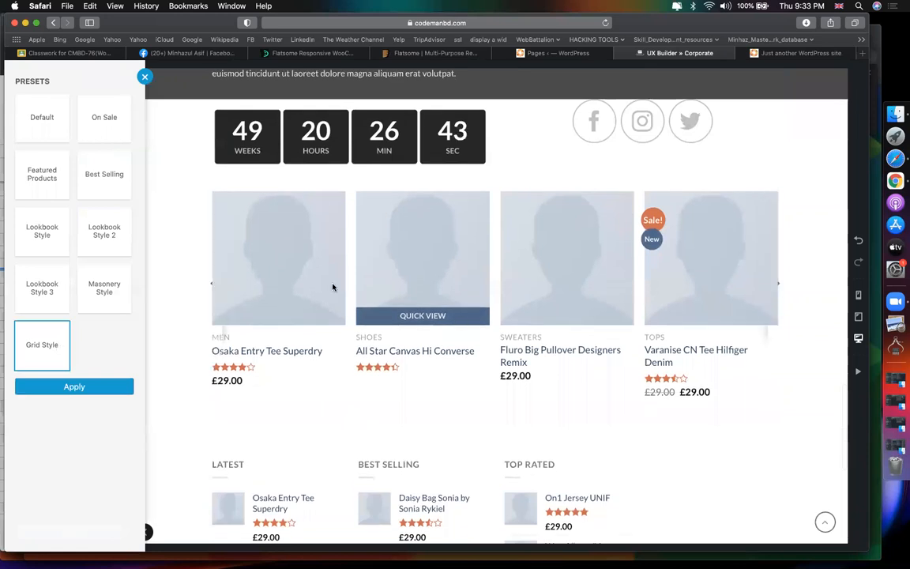
left_click(104, 288)
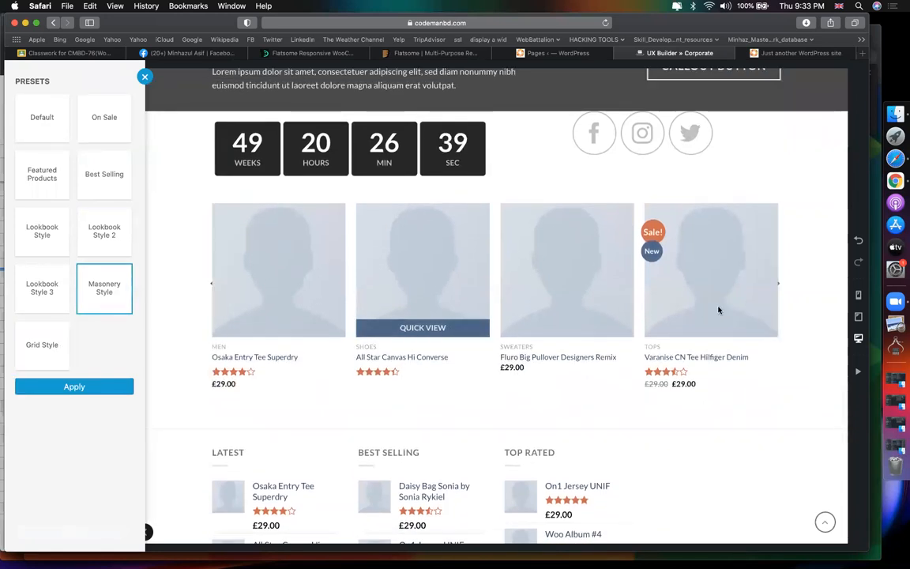
left_click(45, 288)
left_click(94, 236)
Step: Apply the Lookbook Style preset to the Products element and return to the page's element list
left_click(26, 237)
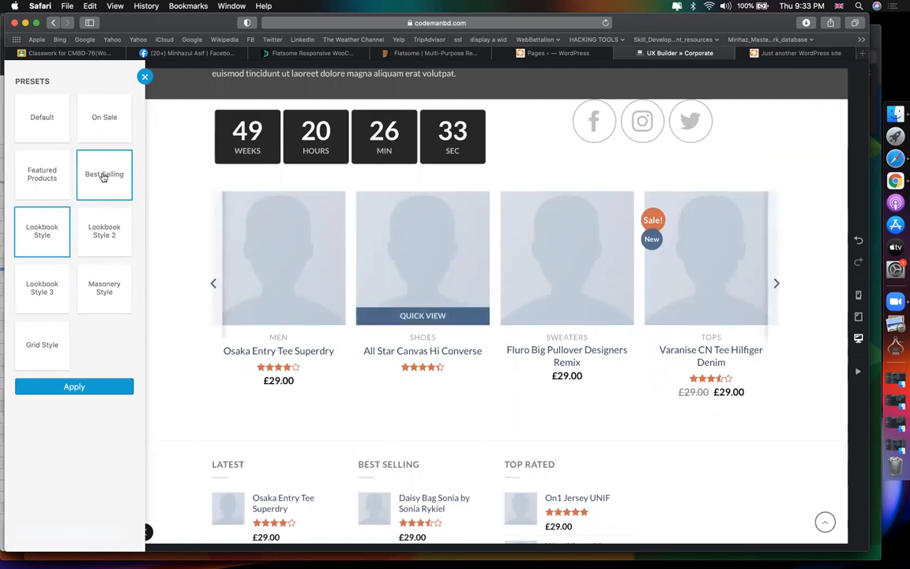
left_click(68, 389)
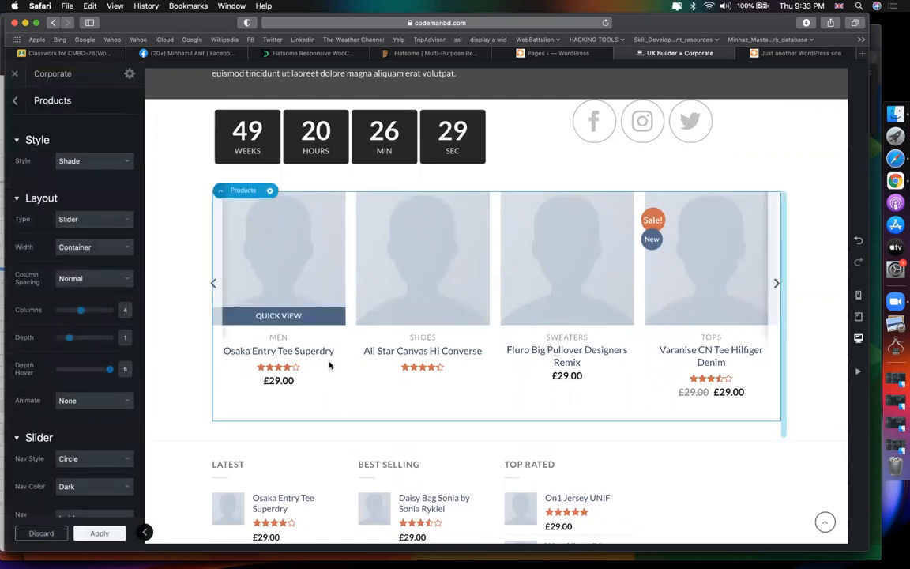
left_click(14, 100)
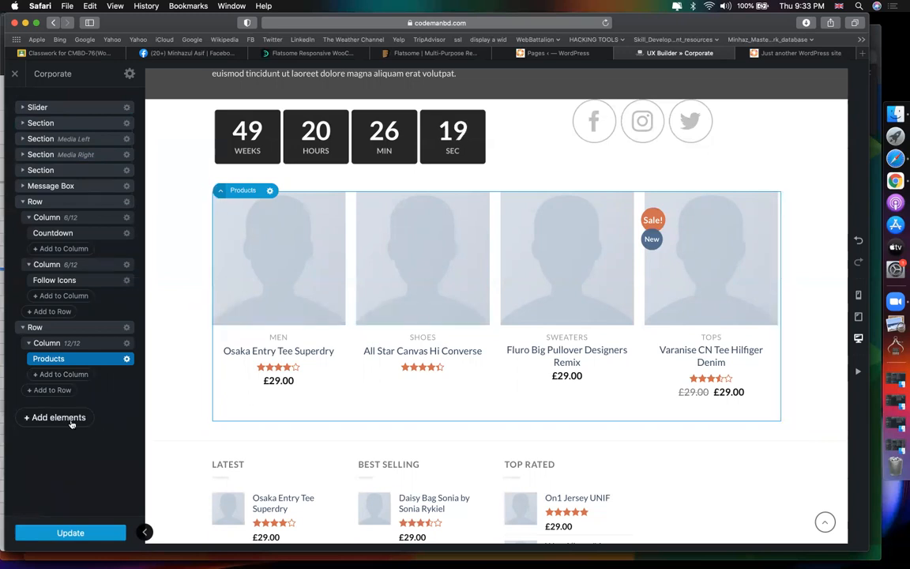
Step: Try adding a Products - Best Selling element below the Products element in the same column, and delete it again
left_click(51, 375)
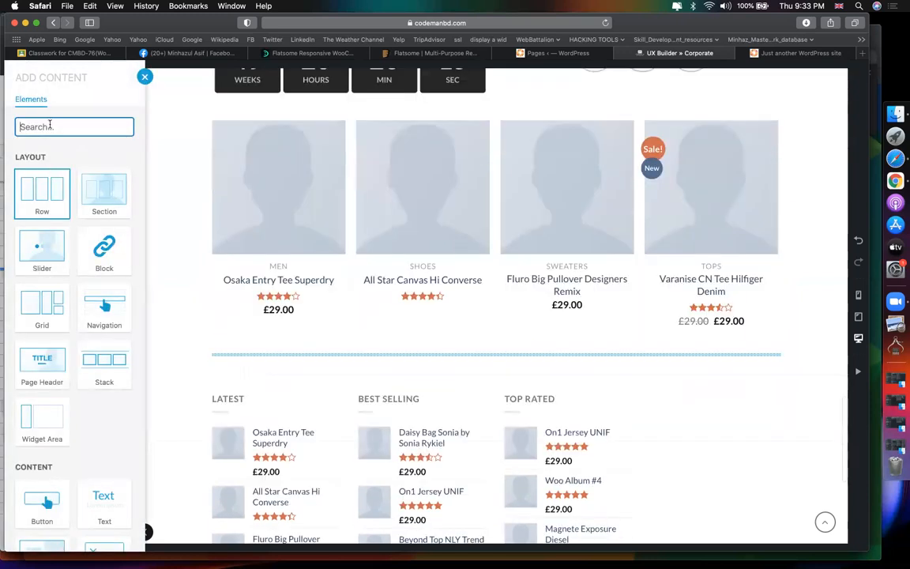
type("pro")
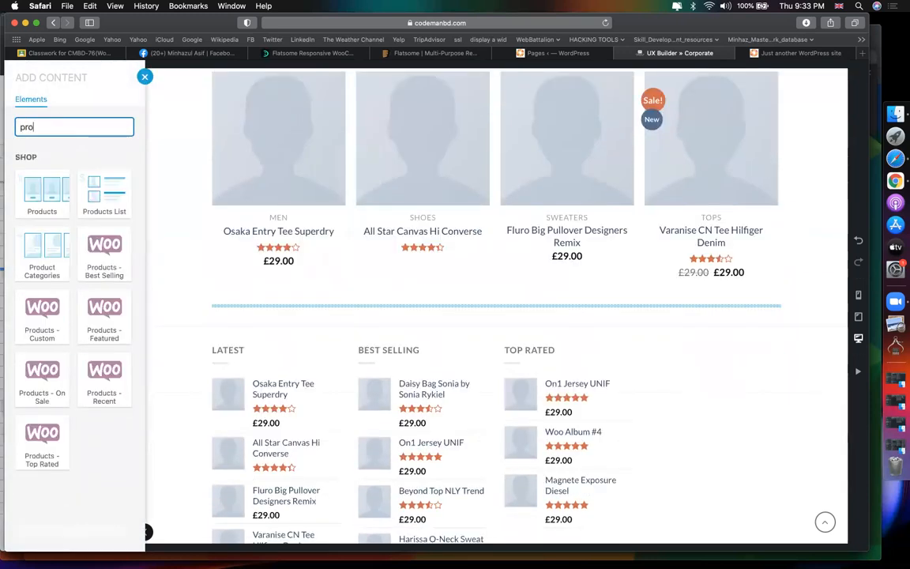
left_click_drag(38, 247, 460, 318)
left_click(104, 257)
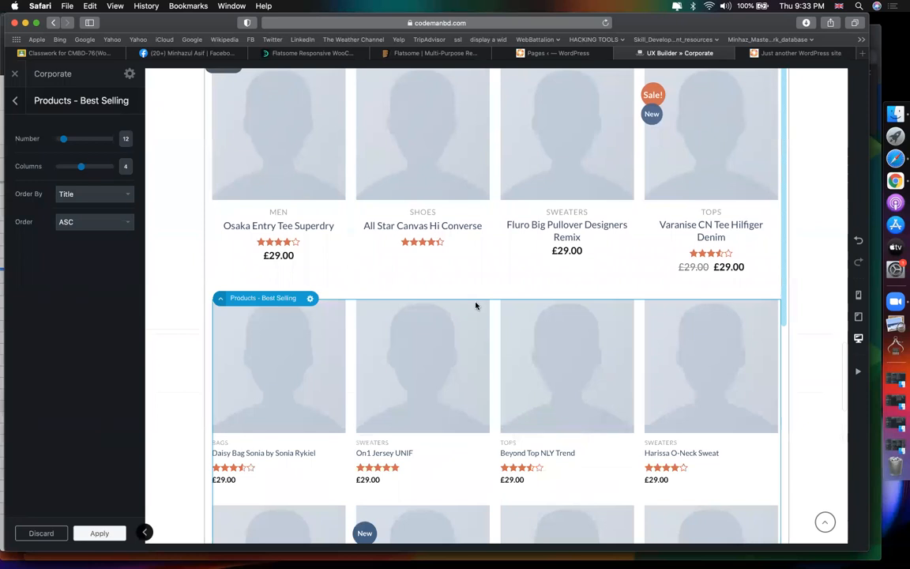
right_click(544, 317)
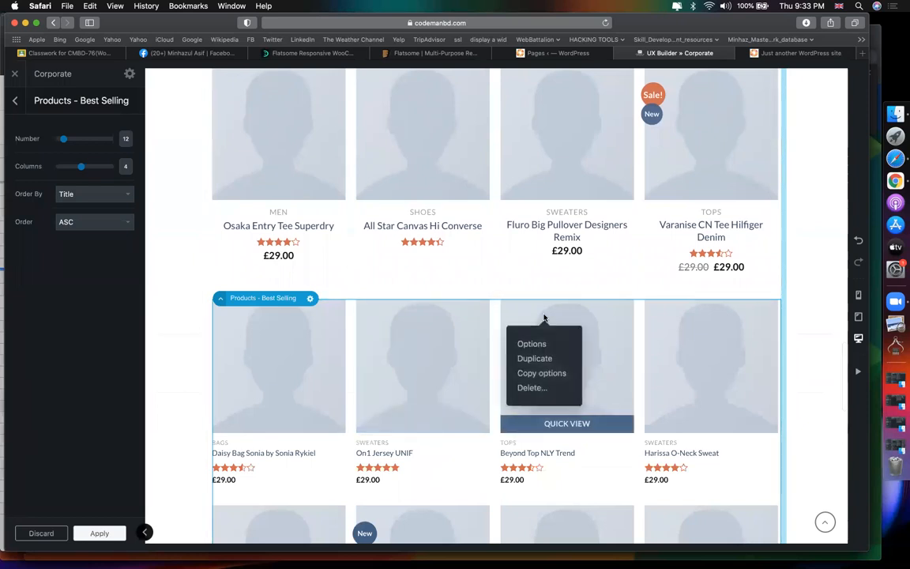
left_click(526, 387)
Step: Find the Product Categories element by searching for "pro" and insert it below the Products element in the same column
left_click(67, 380)
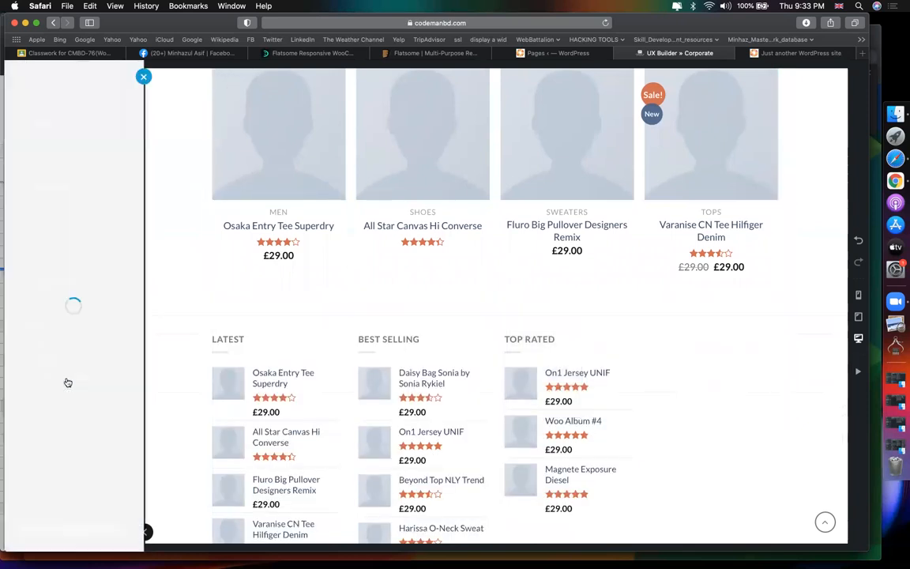
type("pro")
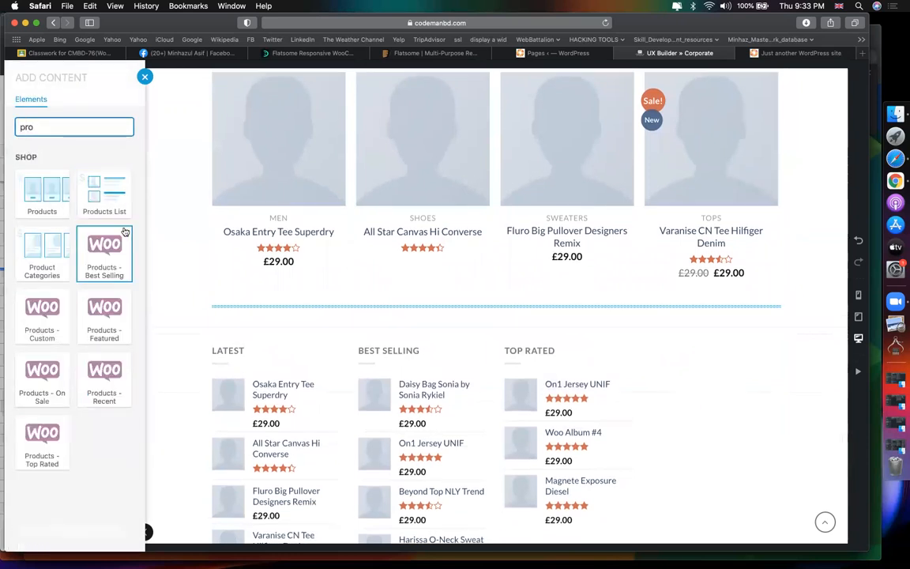
left_click(42, 252)
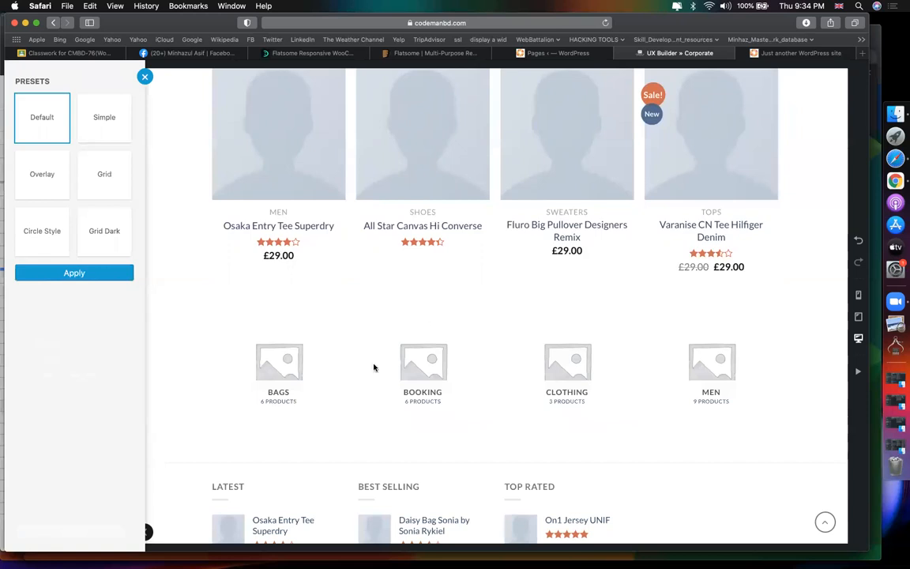
Step: Preview the Simple, Overlay, Grid, Circle Style and Grid Dark presets on the Product Categories element
left_click(86, 122)
left_click(40, 157)
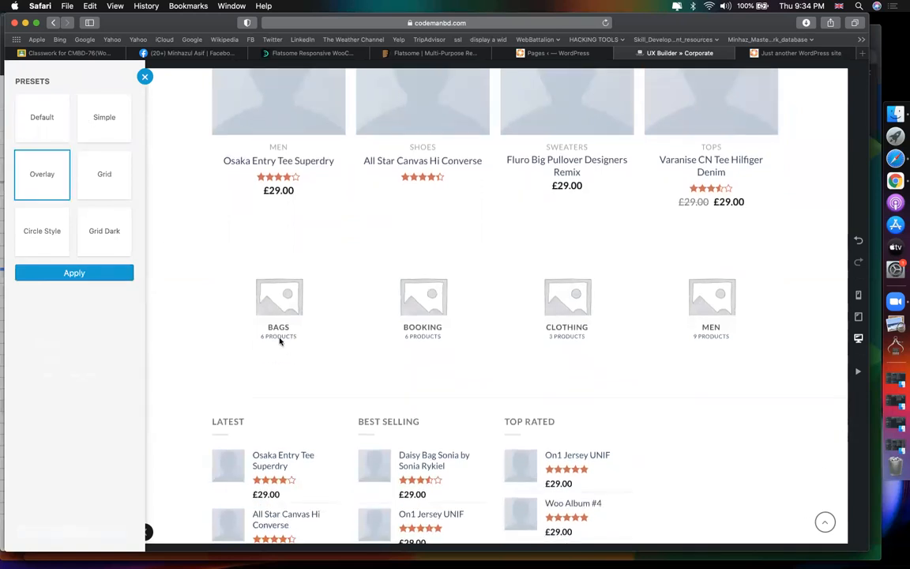
left_click(106, 187)
left_click(25, 229)
left_click(116, 250)
Step: Apply the Simple preset to the Product Categories element and return to the page's element list
left_click(103, 125)
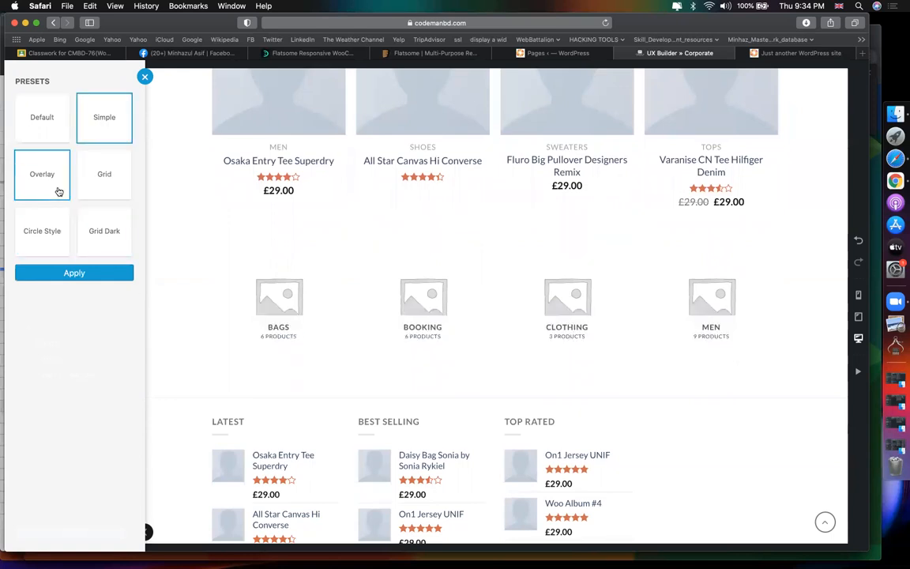
left_click(117, 273)
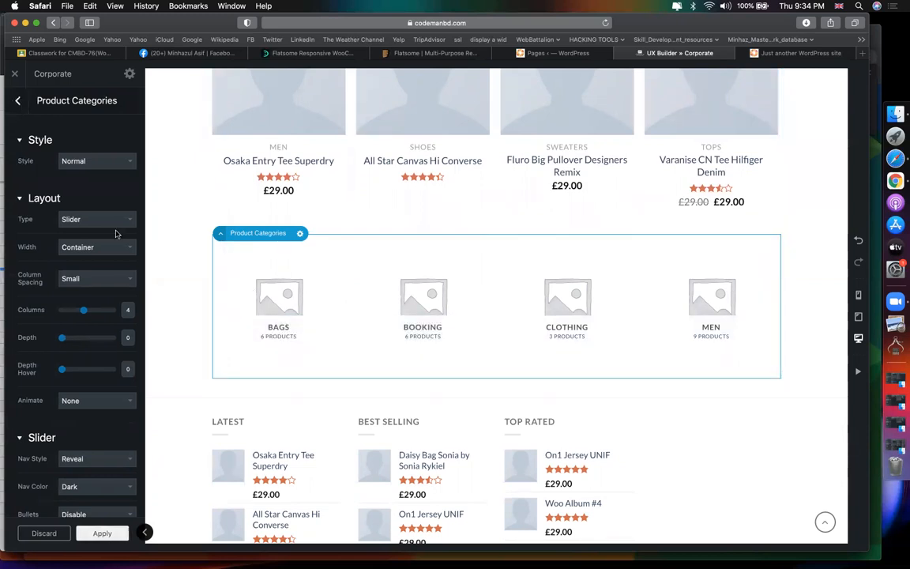
key("Escape")
left_click(50, 389)
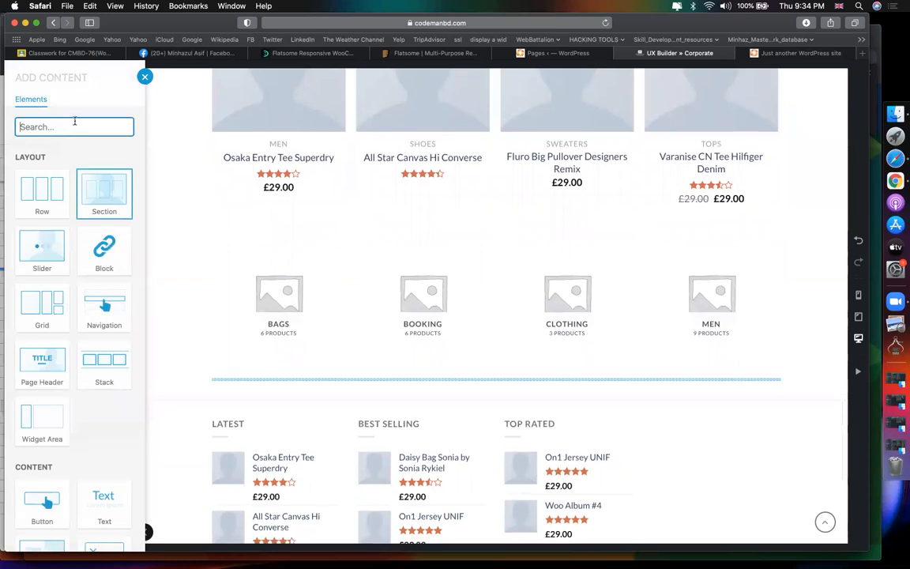
type("pro")
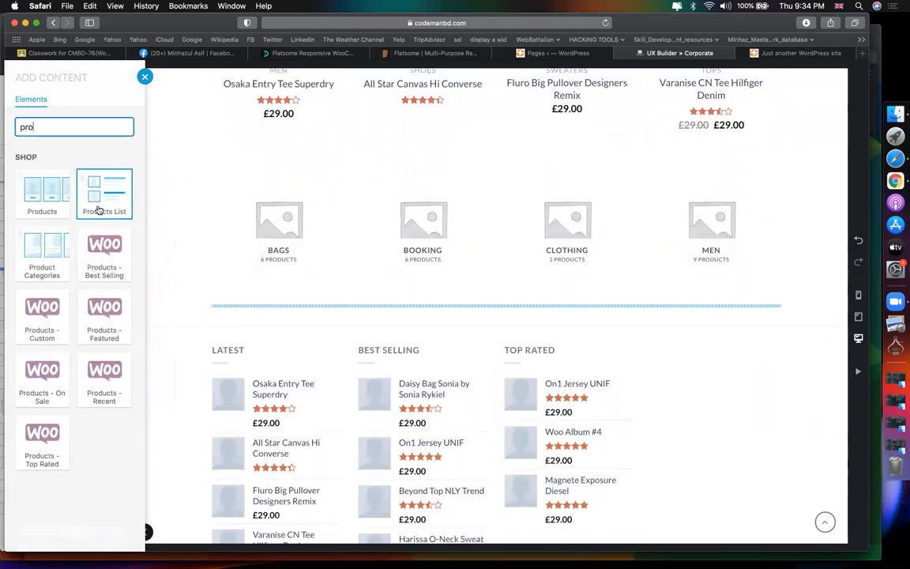
right_click(296, 289)
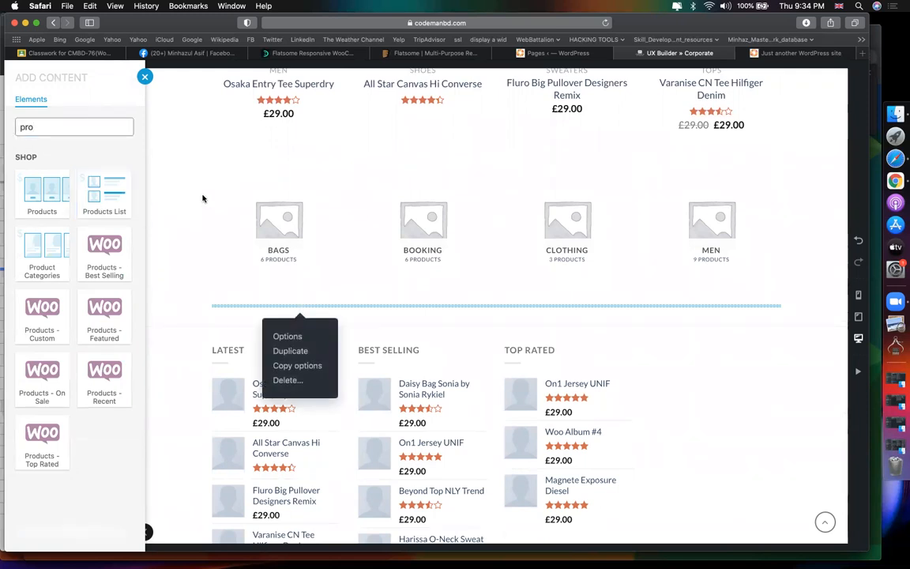
left_click(202, 199)
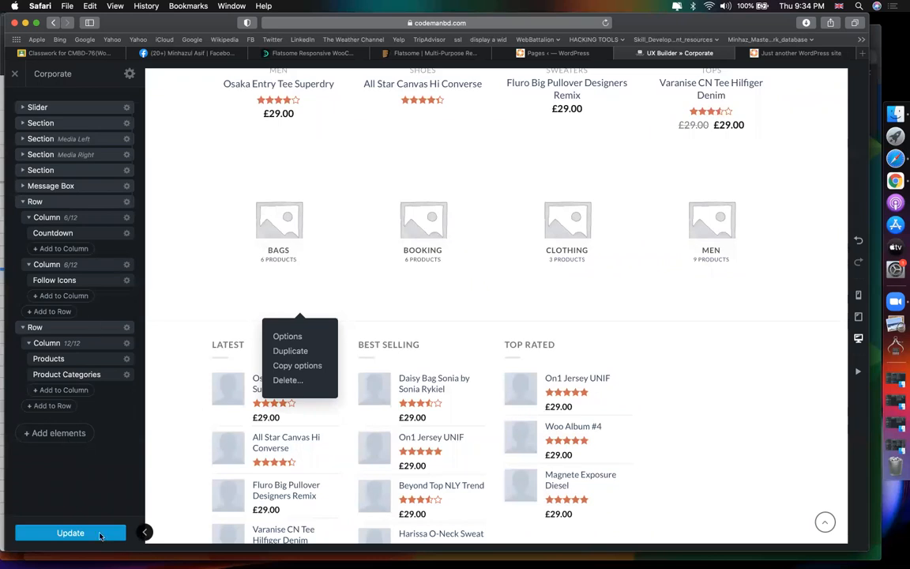
Step: Find the Products List element by searching for "pro" and insert it below Product Categories in the same column
left_click(60, 391)
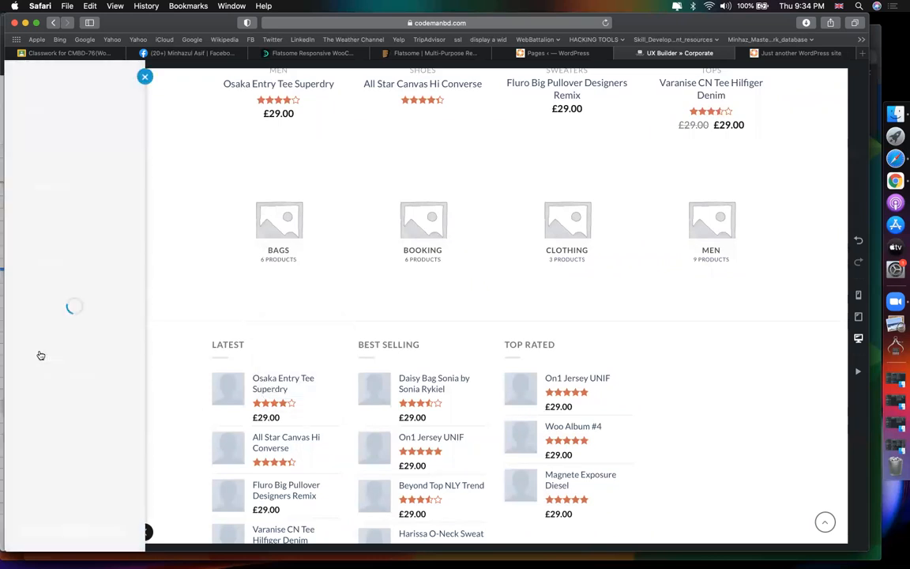
type("pro")
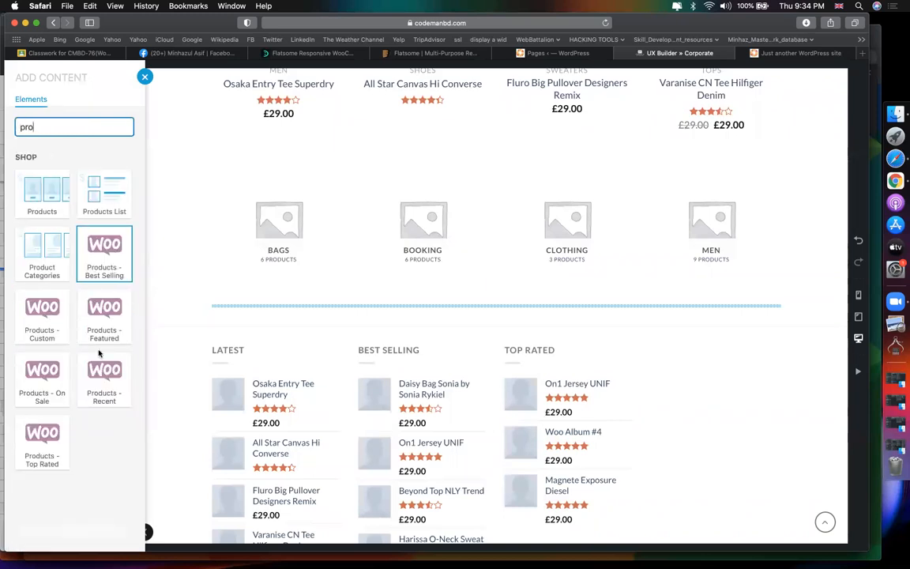
left_click(104, 192)
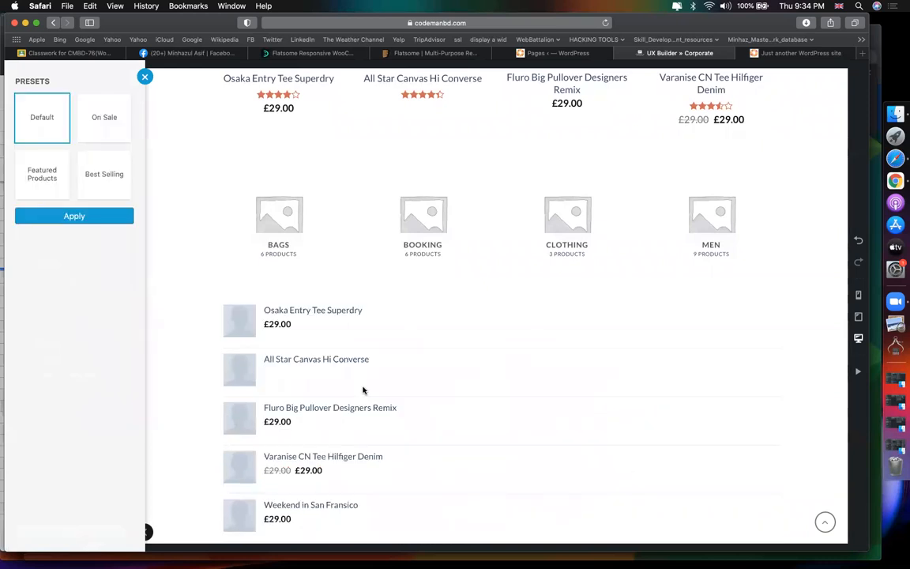
Step: Preview the Featured Products preset, then apply the Best Selling preset to the Products List and return to the element list
left_click(36, 177)
left_click(120, 179)
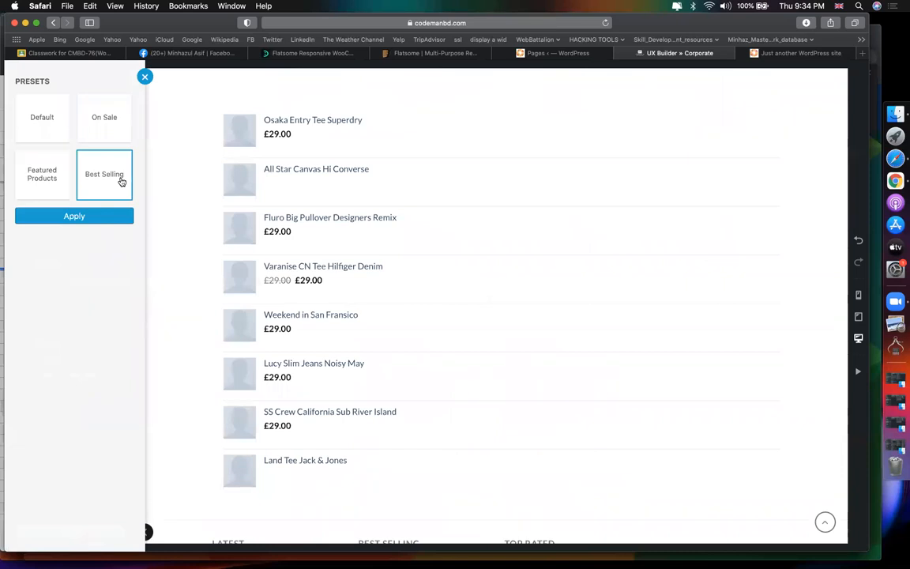
left_click(102, 215)
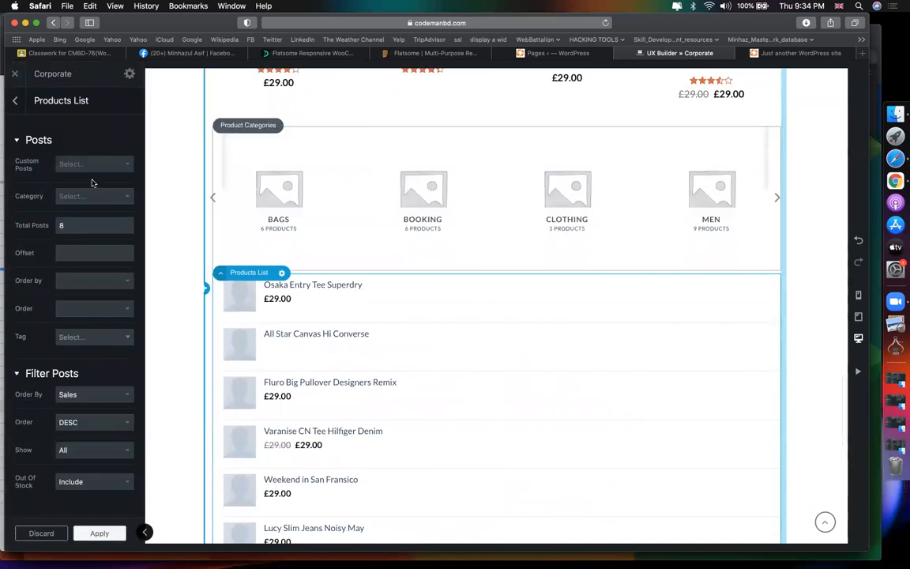
left_click(14, 100)
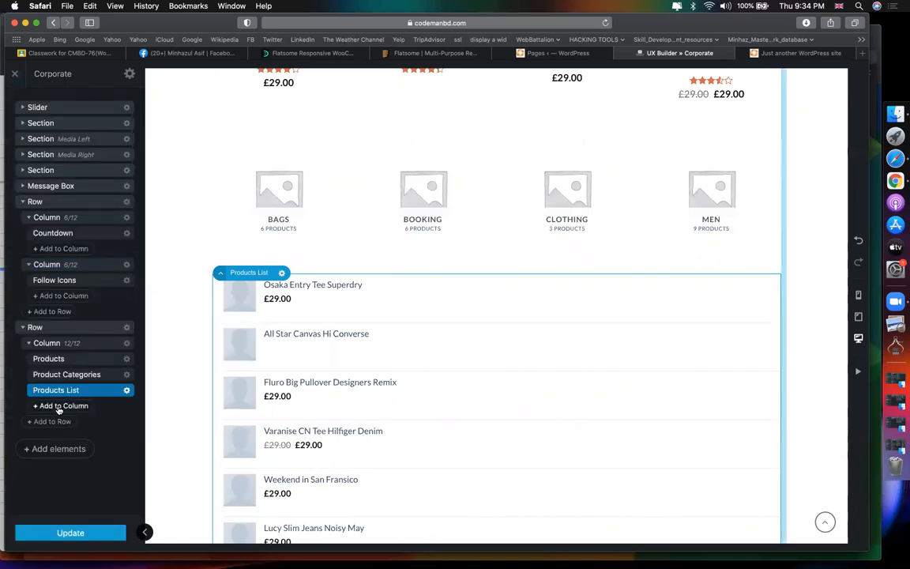
Step: Add a Title element below the Products List in the same column and set its text to "best seller"
left_click(58, 406)
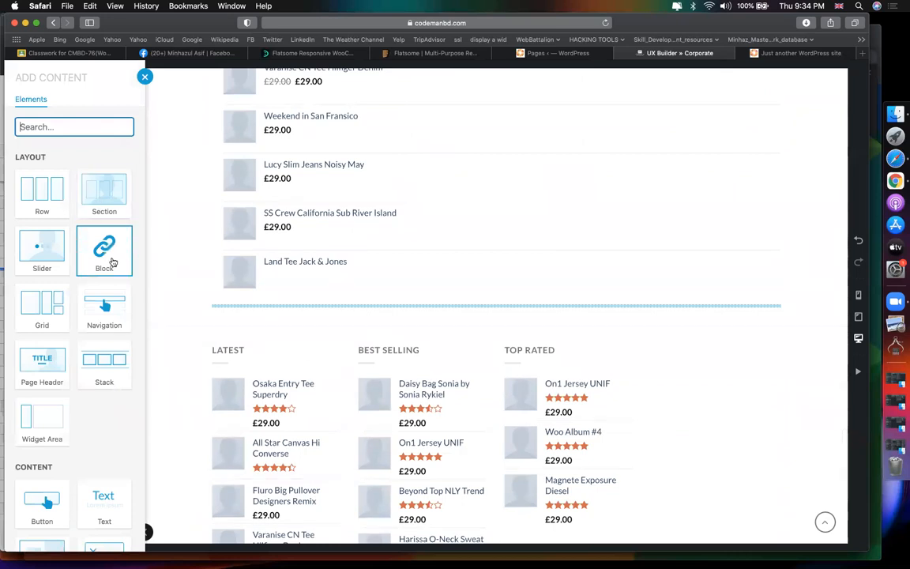
type("ti")
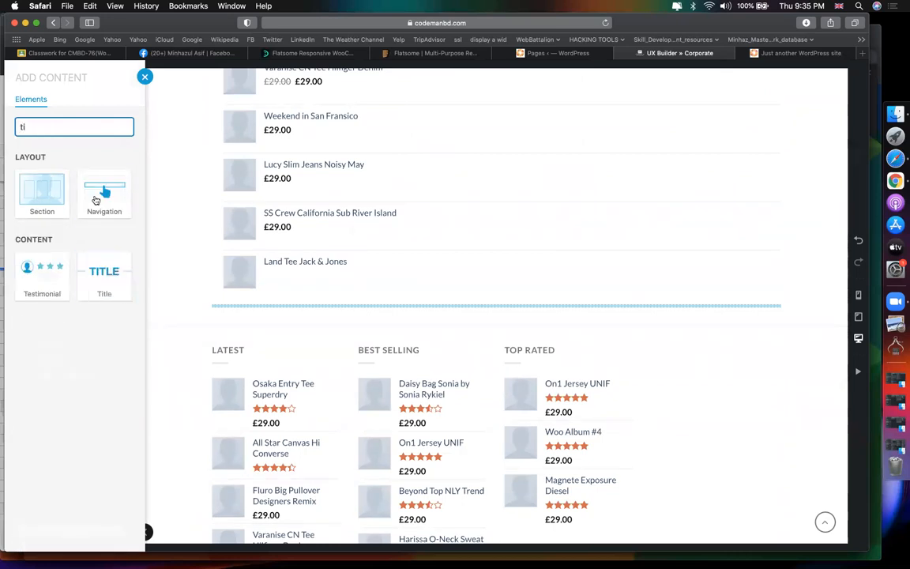
left_click(89, 265)
triple_click(76, 166)
type("best seller")
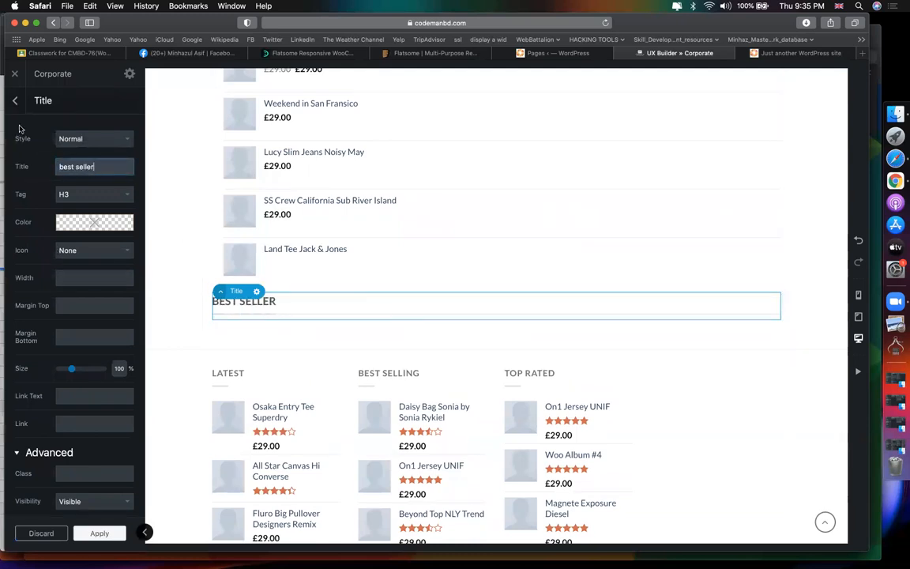
left_click(102, 533)
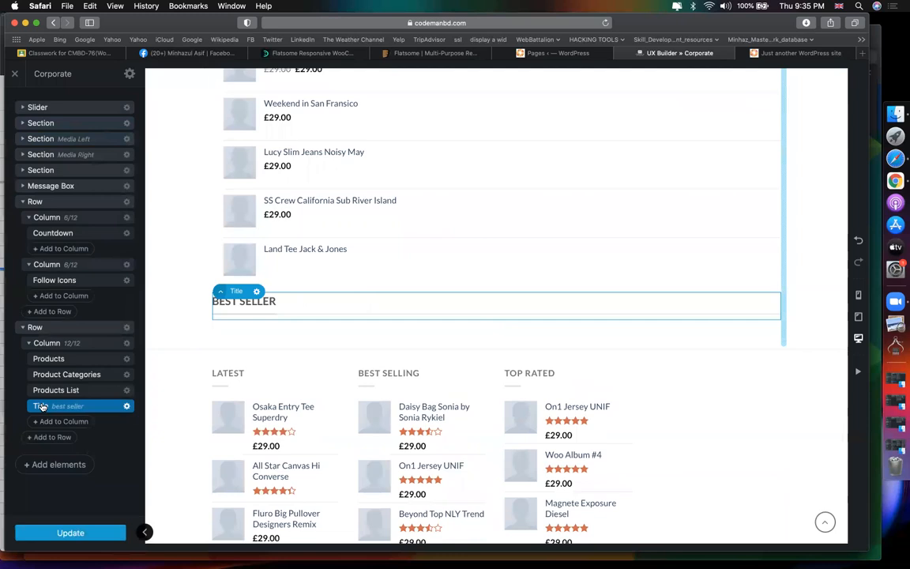
Step: Move the "best seller" title above the Products List in the column and check its placement on the page
mouse_move(39, 399)
left_mouse_down()
mouse_move(47, 382)
mouse_move(41, 391)
left_mouse_up()
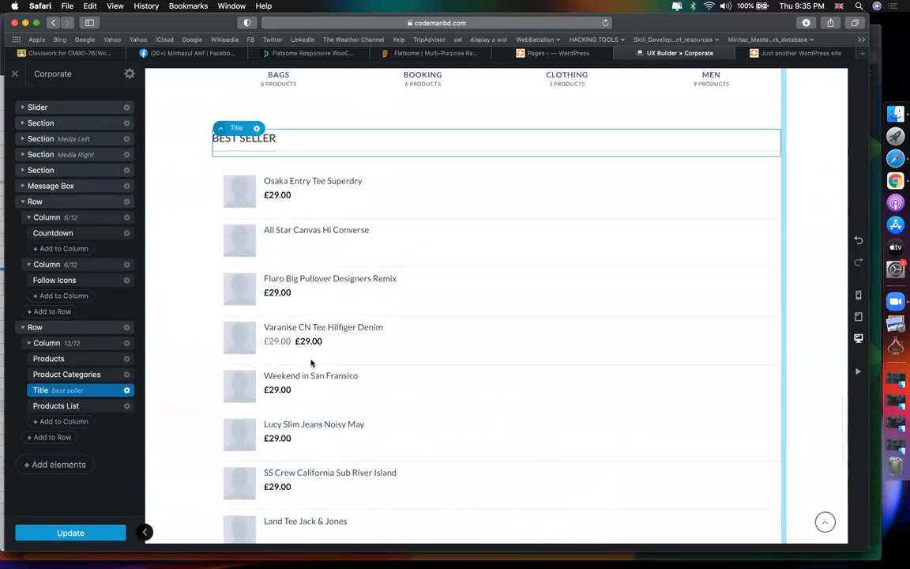
scroll(360, 166, "up", 3)
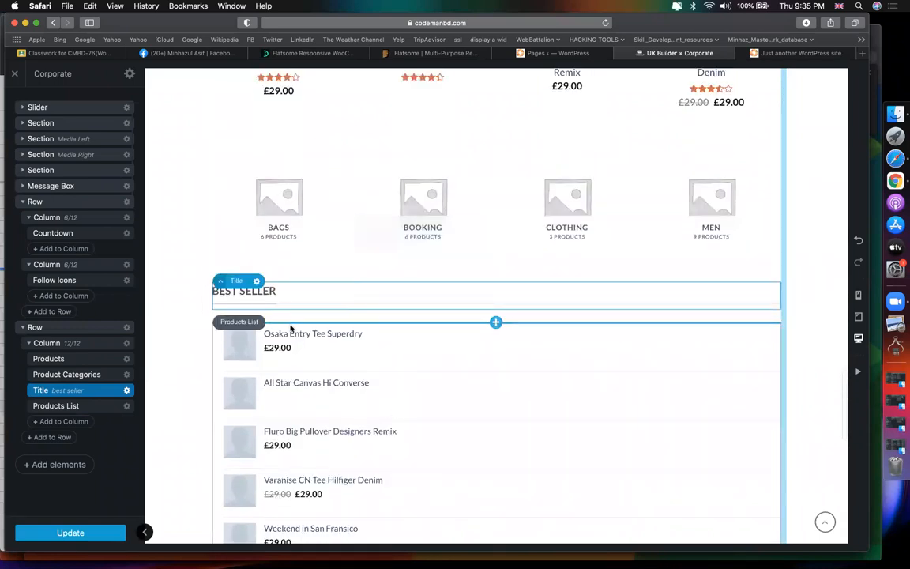
scroll(291, 329, "up", 4)
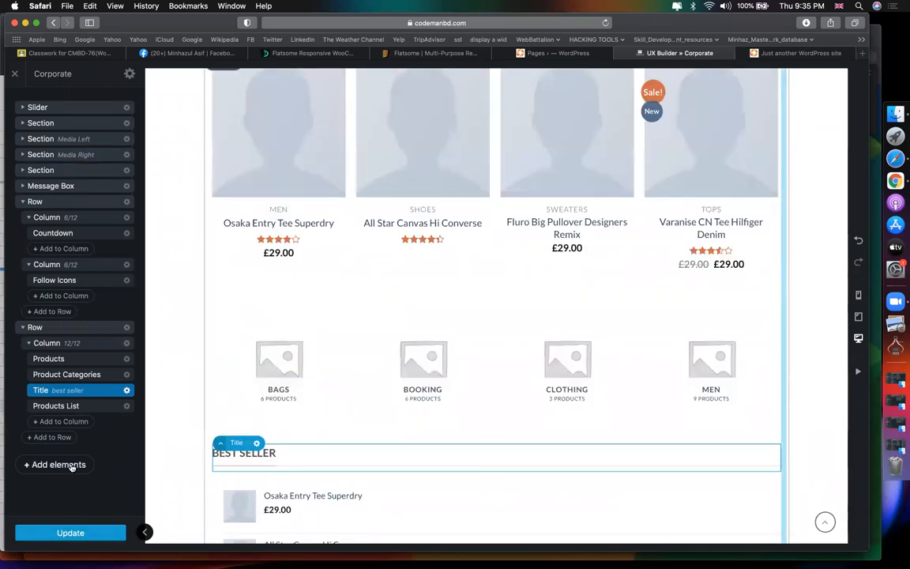
Step: Add a new Row element at the end of the page with the 2 Columns preset
scroll(269, 416, "down", 5)
left_click(59, 464)
left_click(57, 216)
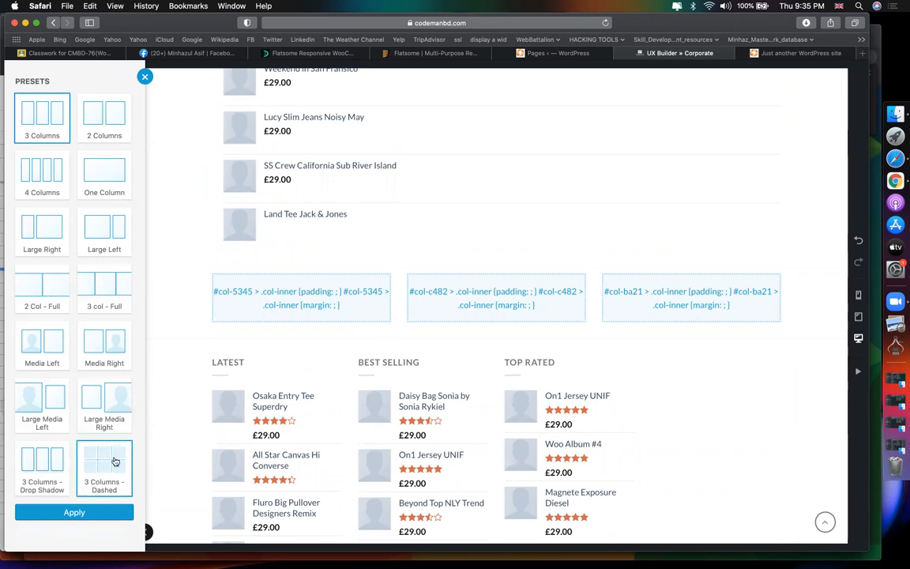
left_click(95, 133)
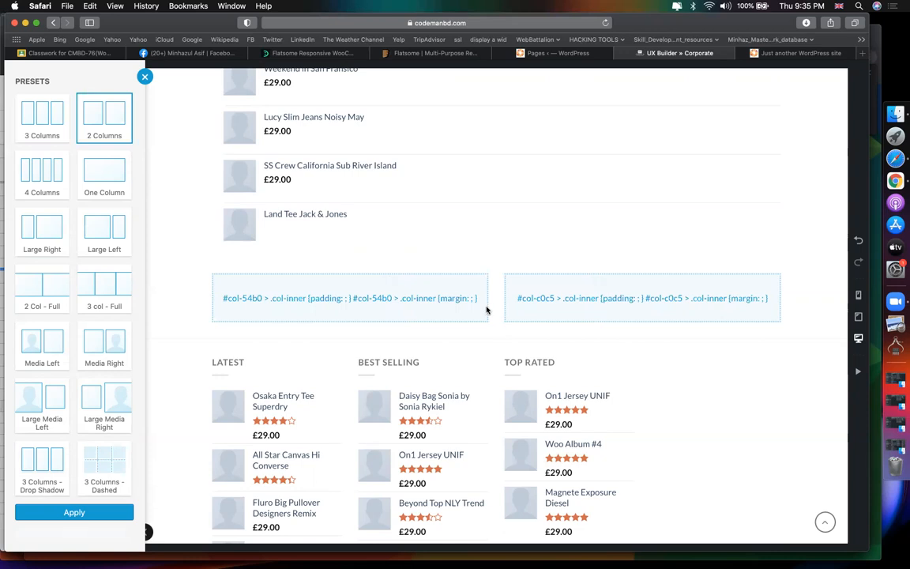
left_click(74, 513)
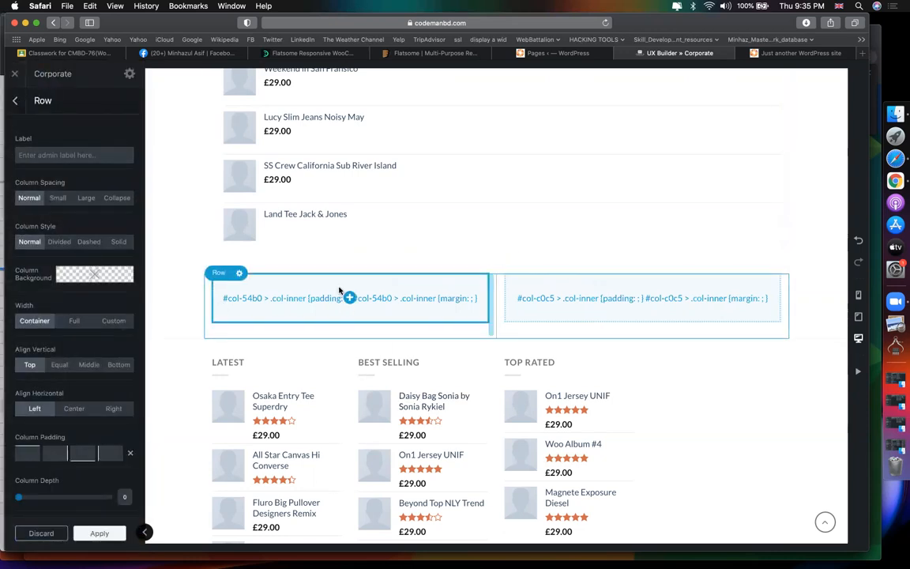
Step: Try adding an extra column between the two columns of the new row, and delete it again
left_click(426, 310)
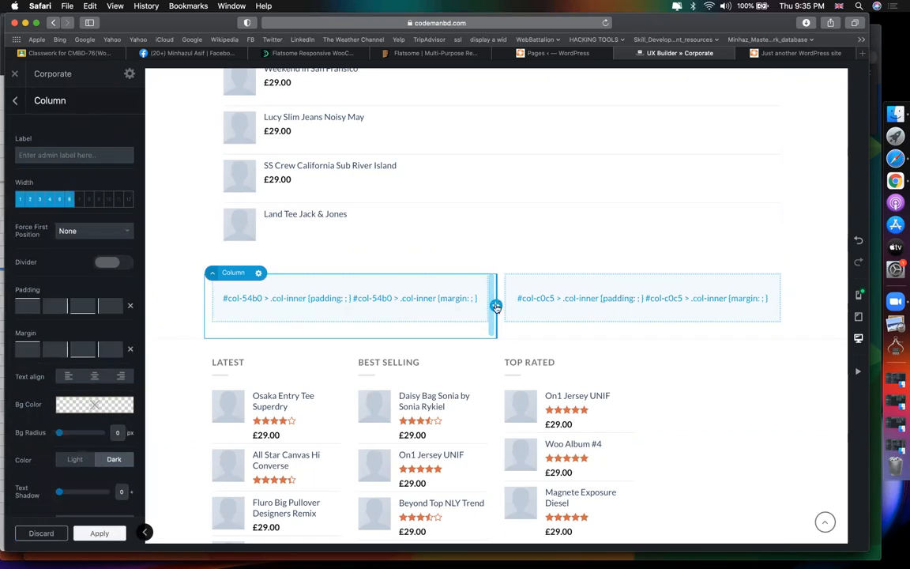
left_click(496, 307)
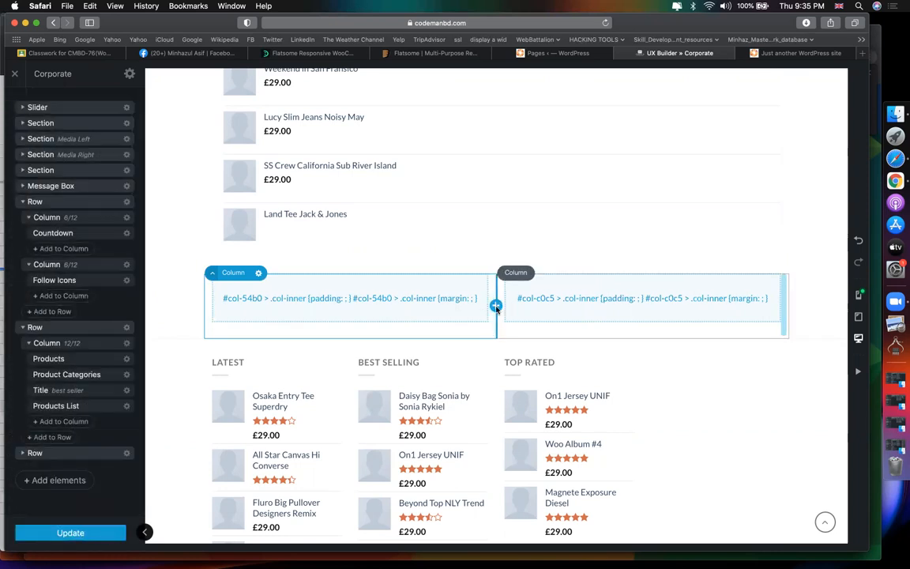
left_click(496, 307)
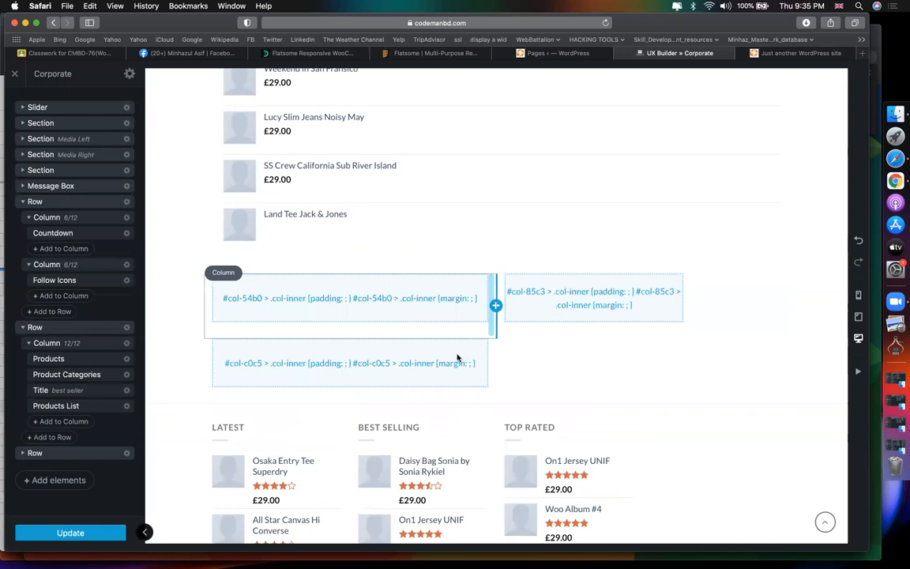
left_click(234, 342)
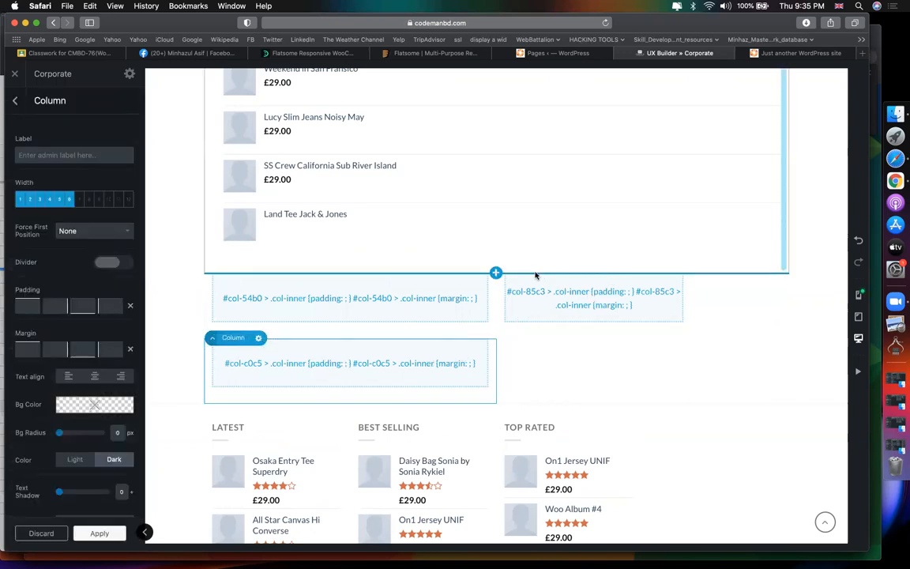
left_click(518, 273)
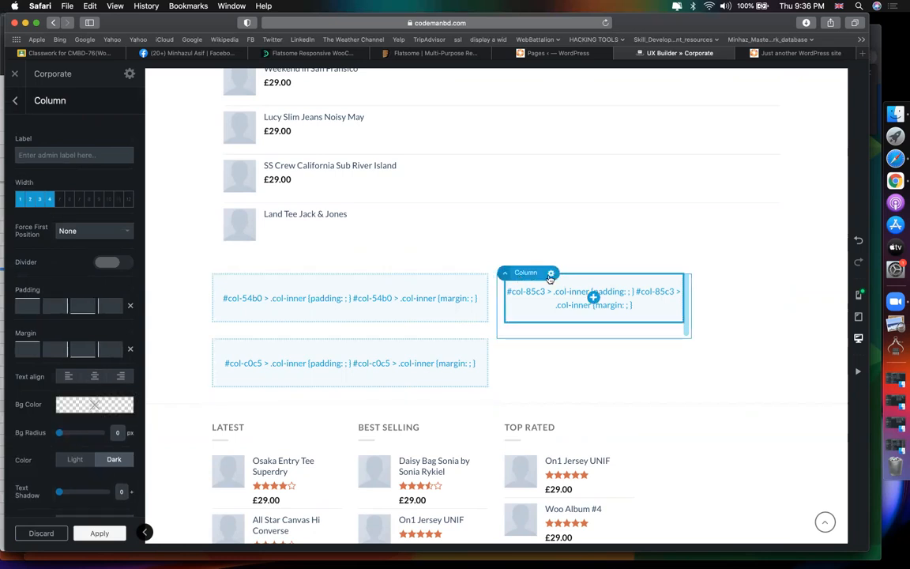
left_click(551, 272)
left_click(546, 346)
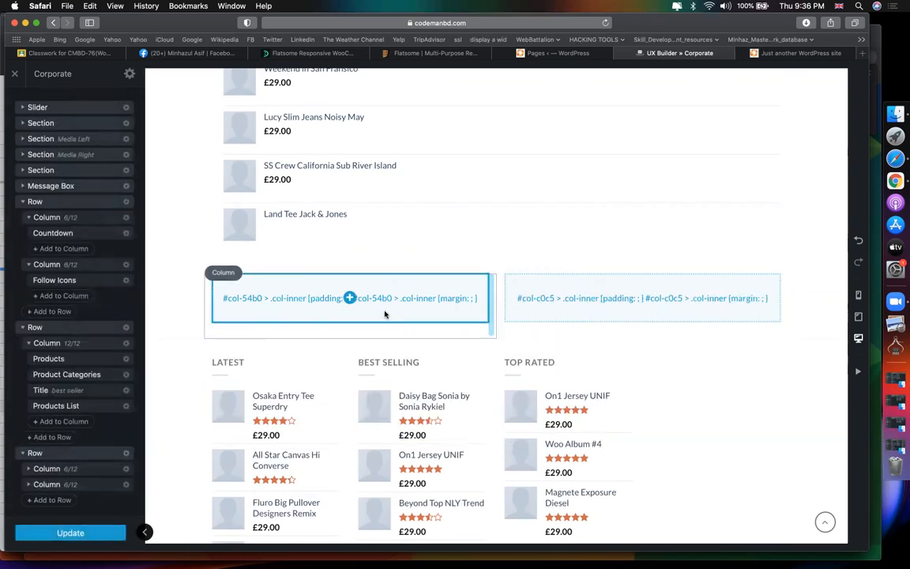
Step: Insert a Form (CF7) element into the first column of the new two-column row
left_click(350, 298)
scroll(67, 367, "down", 7)
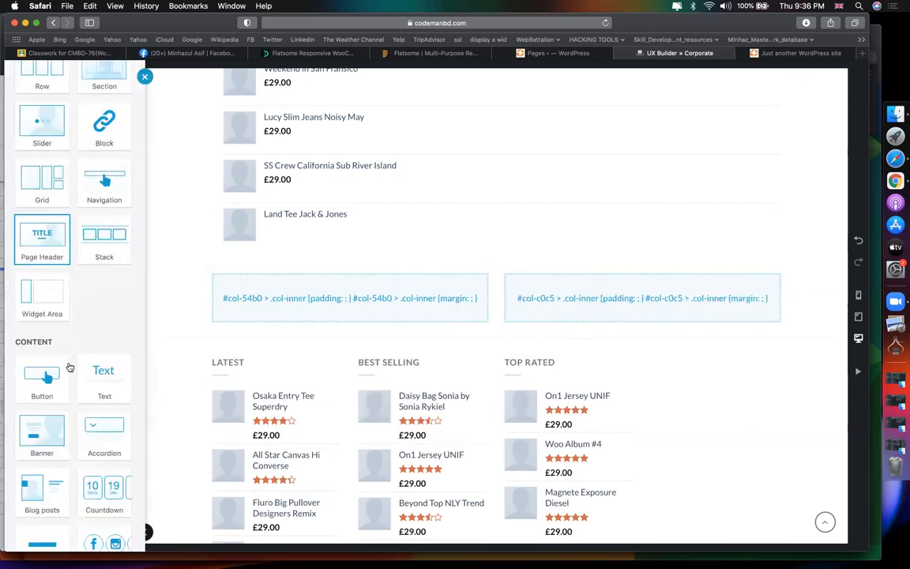
scroll(107, 253, "down", 5)
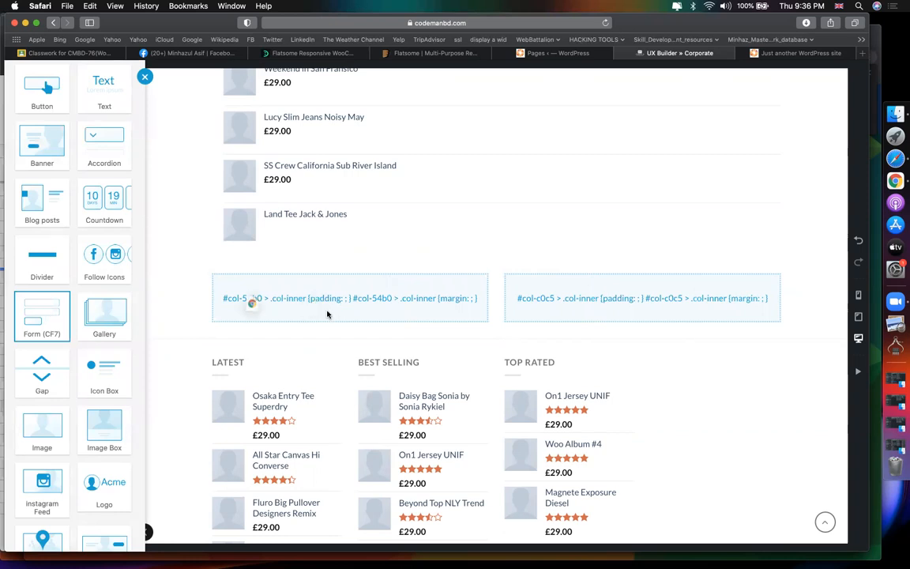
left_click(47, 317)
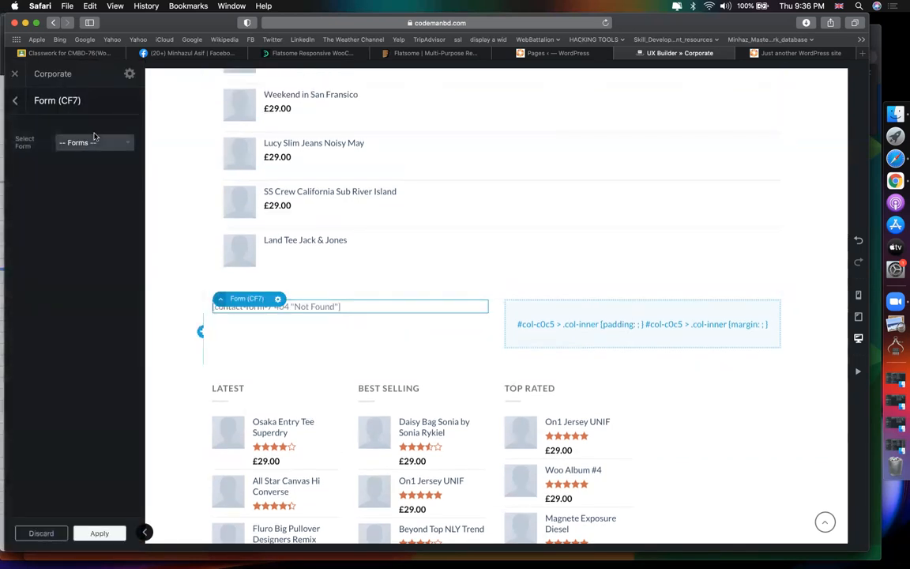
Step: Set the Form (CF7) element to use Contact form 1 and apply the choice
left_click(126, 143)
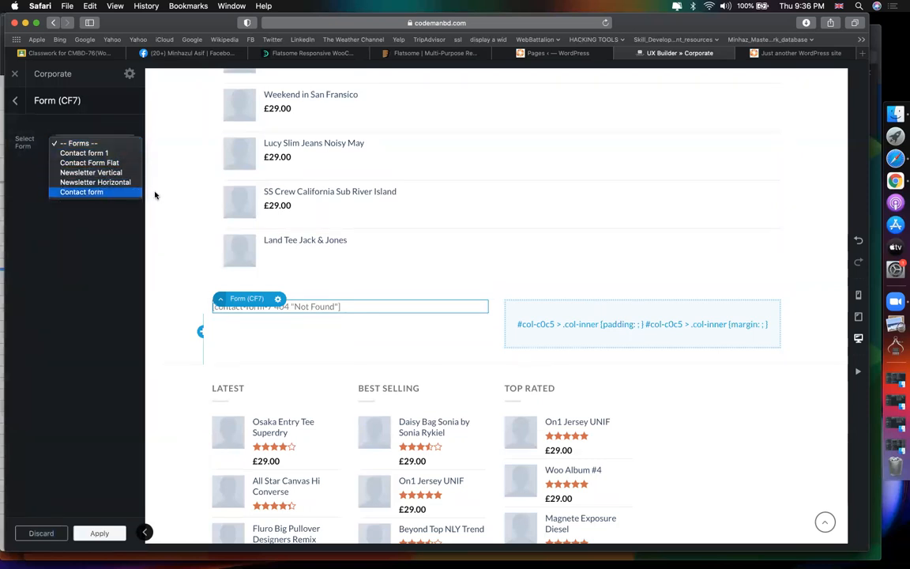
left_click(83, 155)
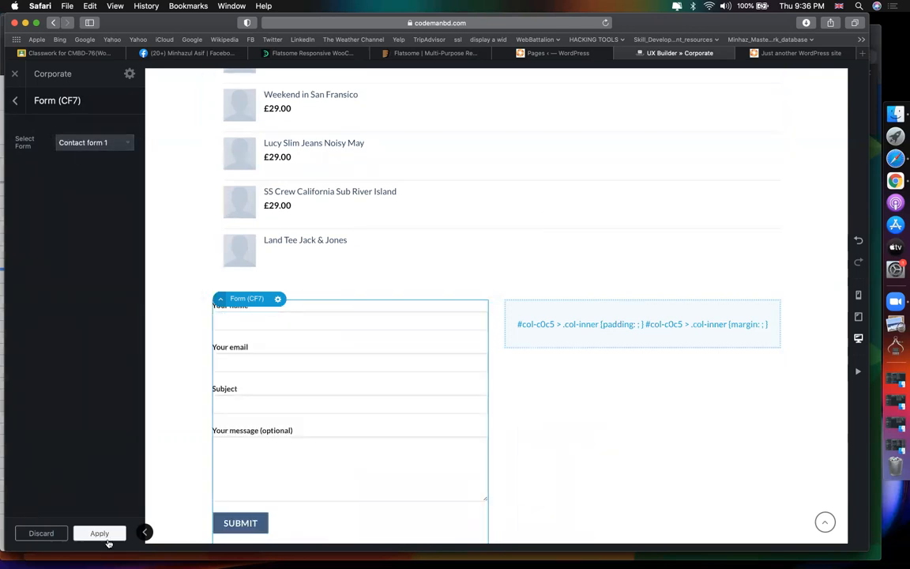
left_click(99, 535)
scroll(38, 436, "down", 2)
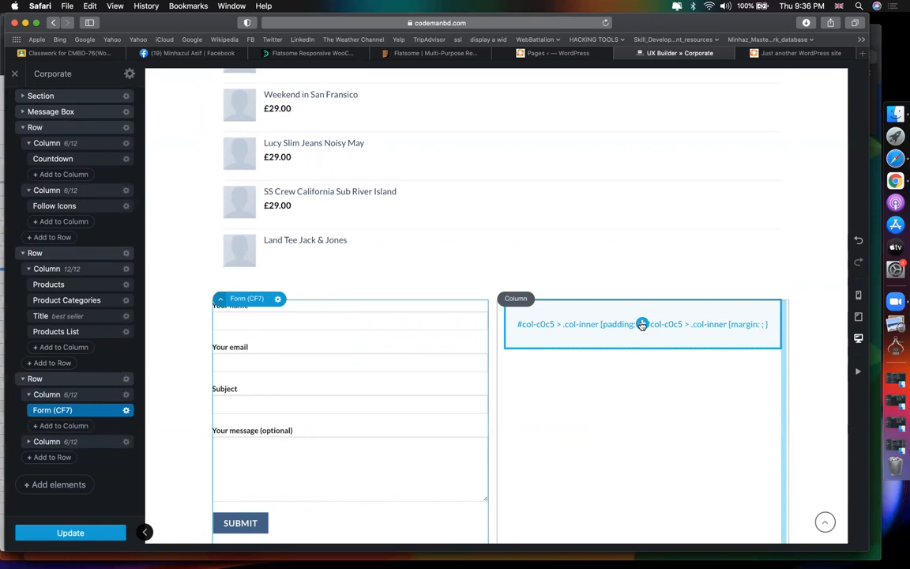
Step: Add a Map element to the empty second column beside the contact form
left_click(642, 324)
scroll(35, 332, "down", 5)
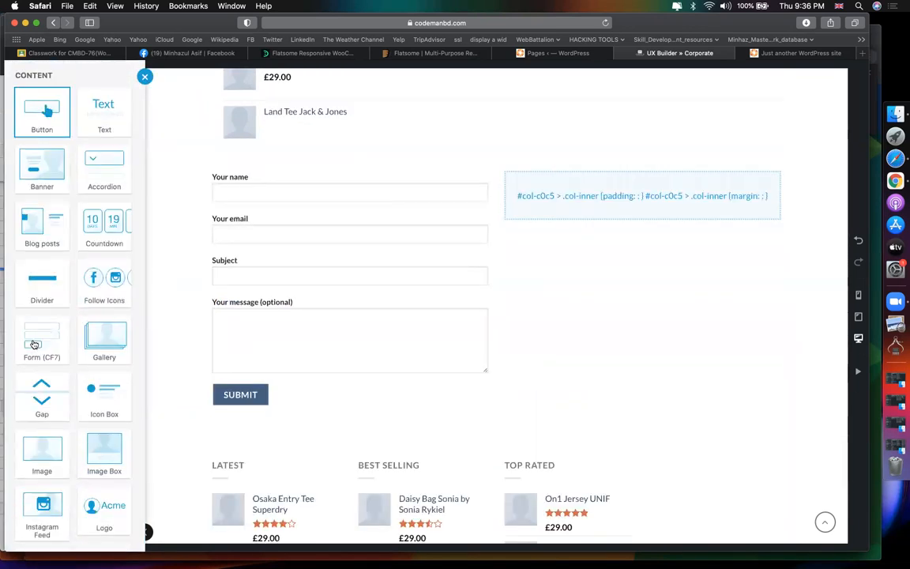
scroll(34, 344, "down", 3)
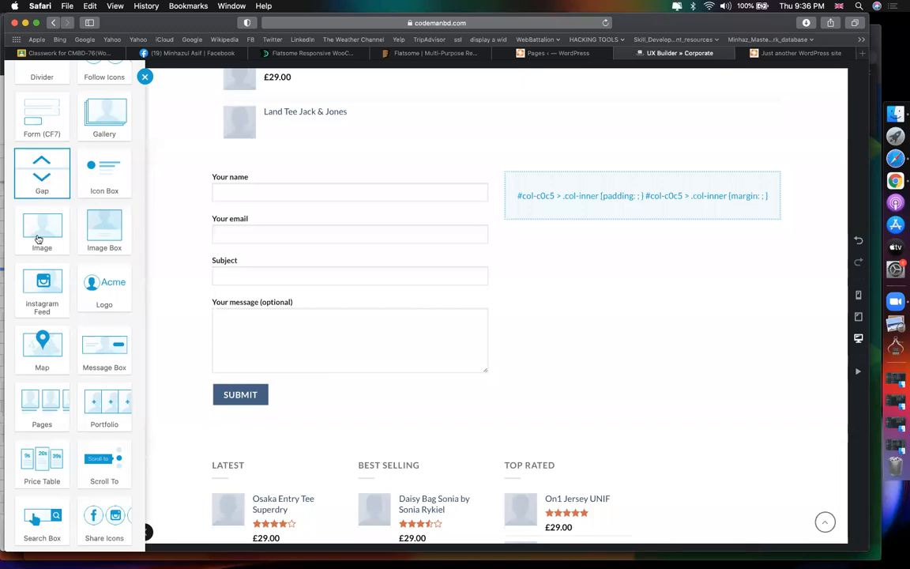
left_click(43, 347)
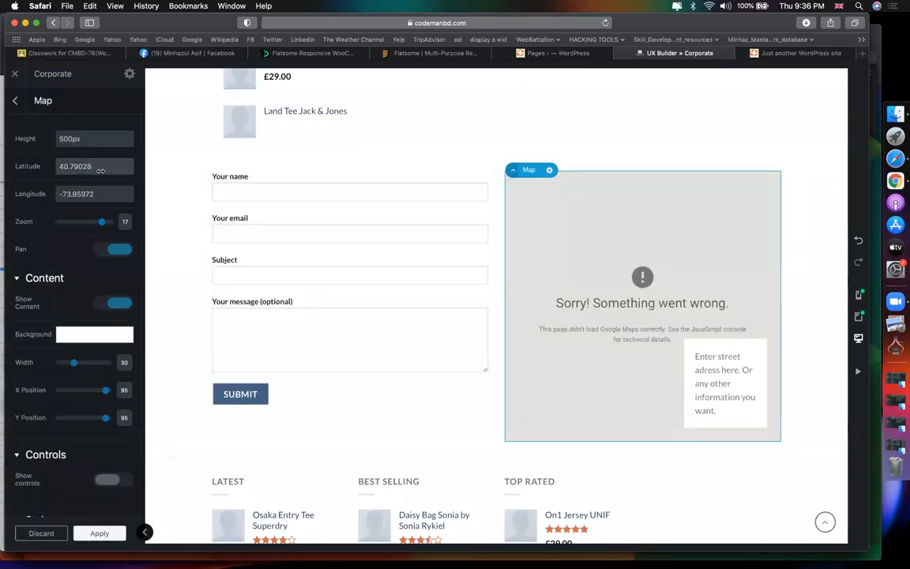
Step: Open maps.google.com in the tab showing the Flatsome site and search for "codemanbd" to view the place's details
left_click(763, 53)
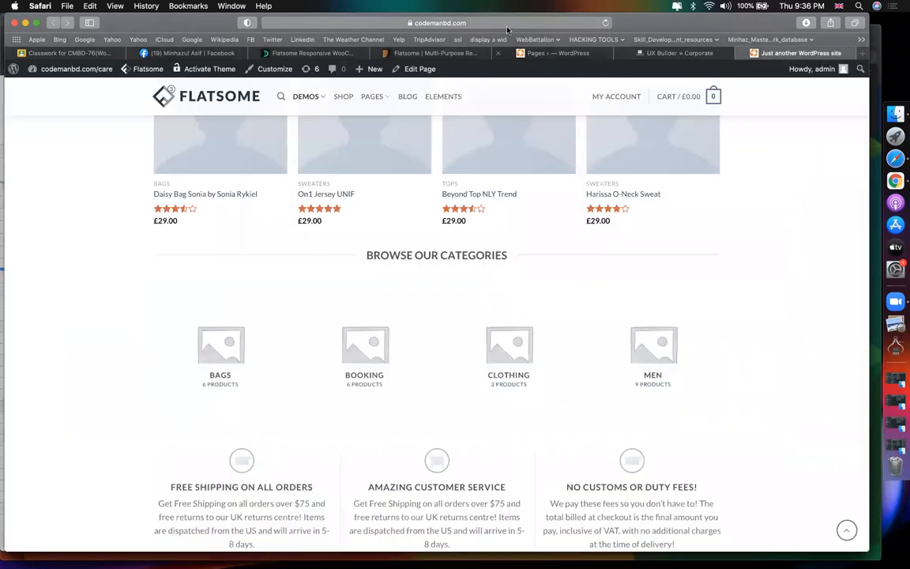
left_click(502, 23)
type("maps.google.com")
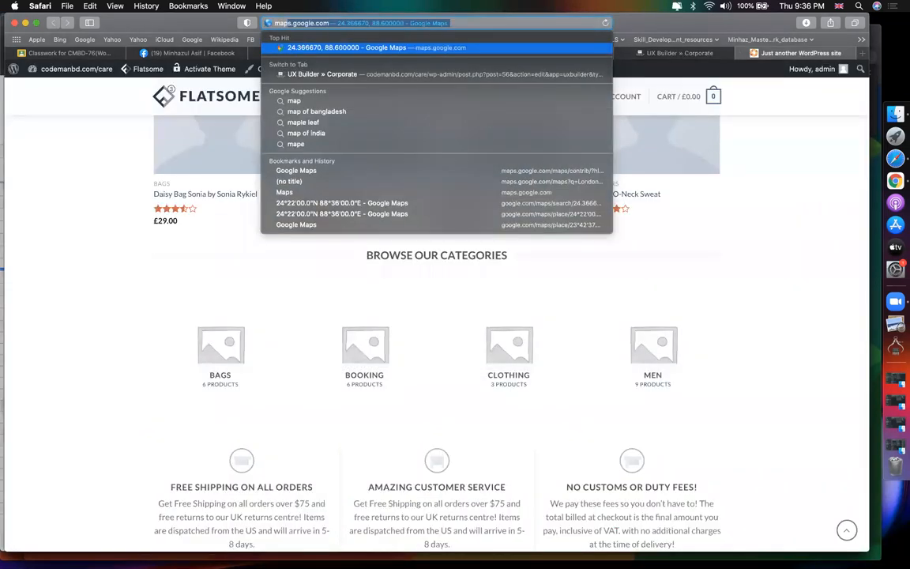
key("Return")
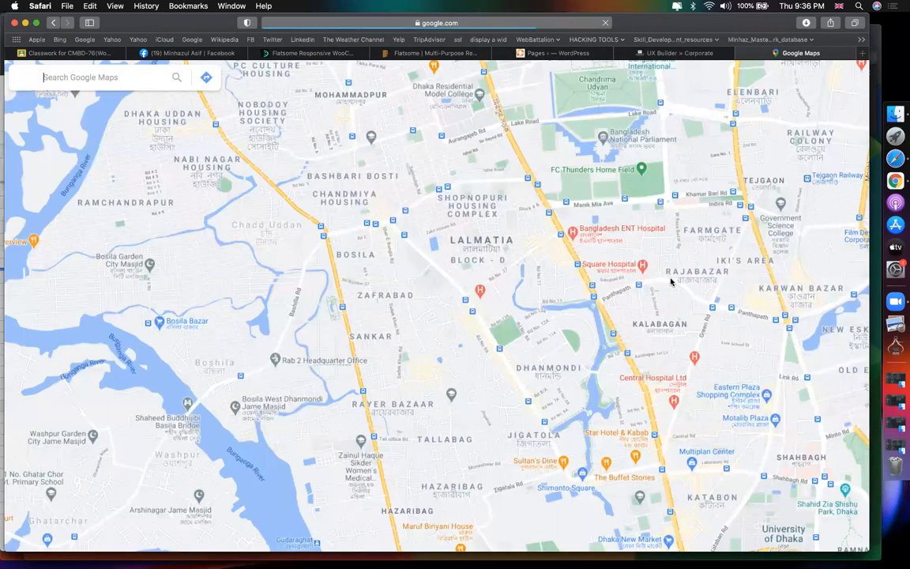
left_click(119, 78)
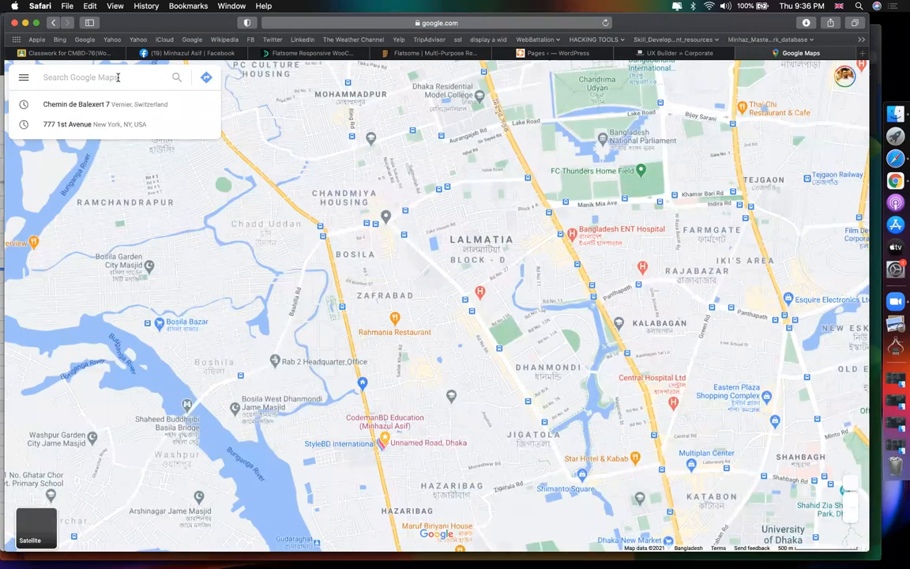
type("codemanbd")
key("Return")
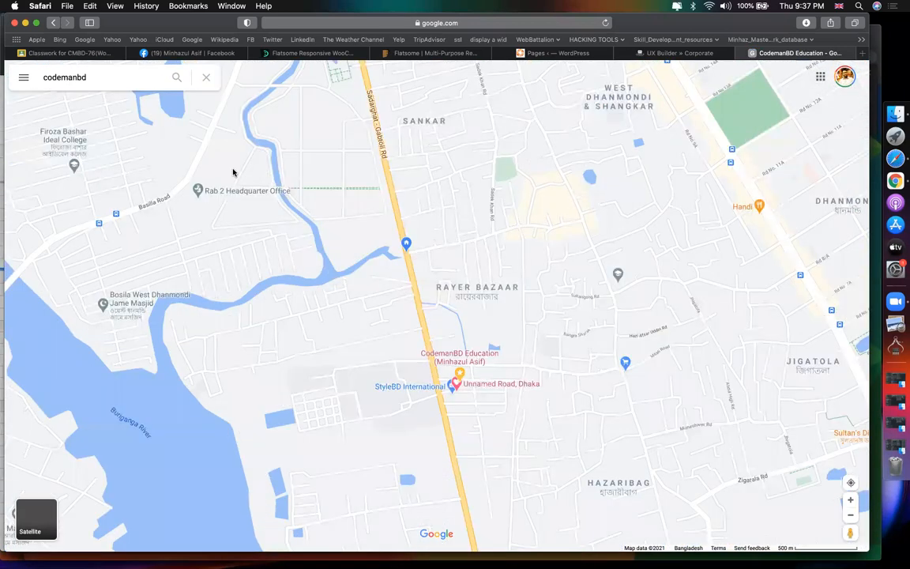
scroll(112, 330, "down", 3)
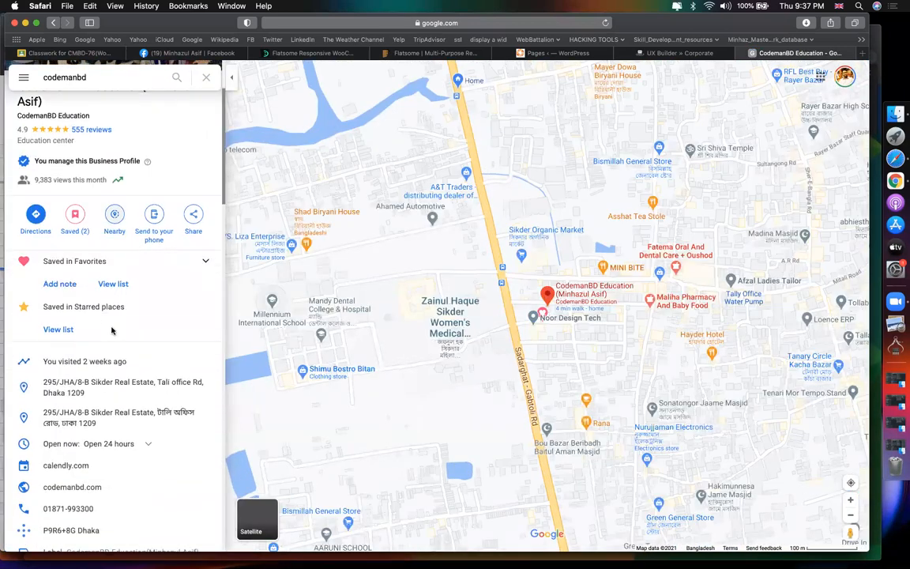
scroll(111, 330, "down", 8)
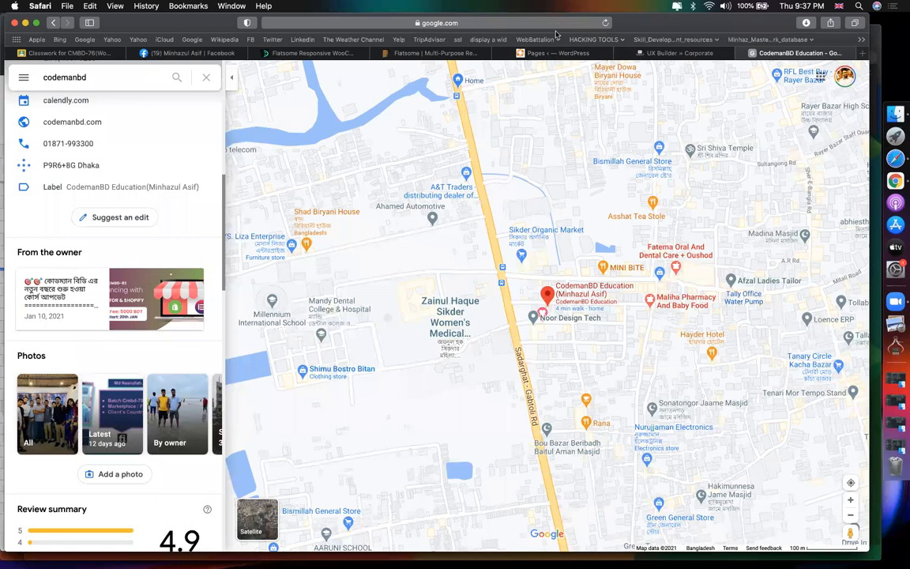
Step: Copy the latitude from the Google Maps place URL and set the Map element's Latitude to 23.7407998
left_click(538, 22)
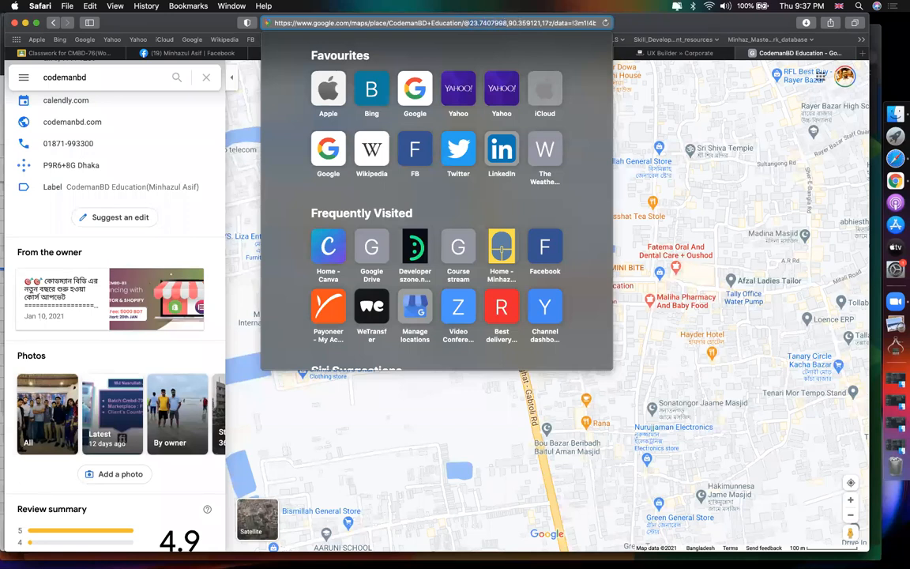
left_click(153, 28)
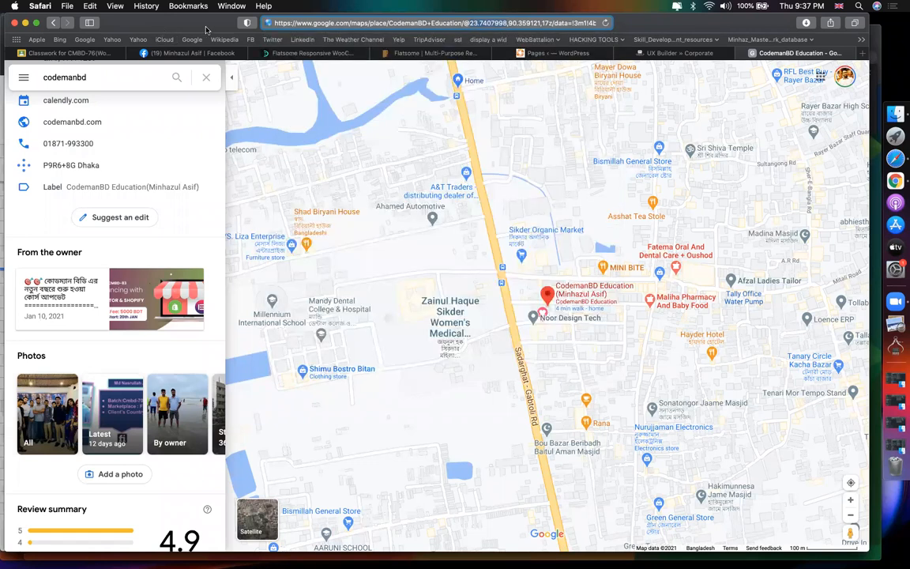
left_click(662, 54)
left_click(102, 167)
key("cmd+a")
type("23.7407998")
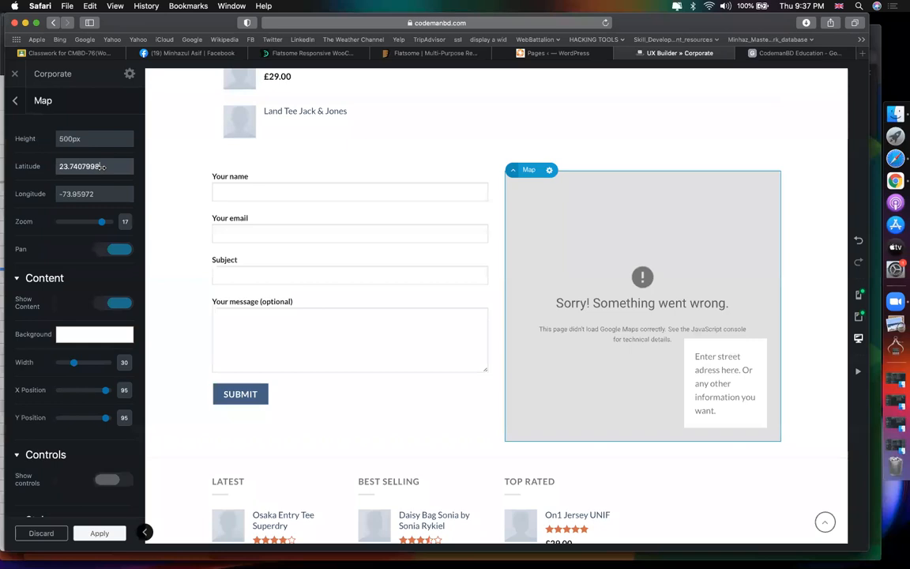
Step: Copy the longitude from the Google Maps URL, set the Map element's Longitude to 90.359121 and apply the settings
left_click(777, 54)
left_click(520, 22)
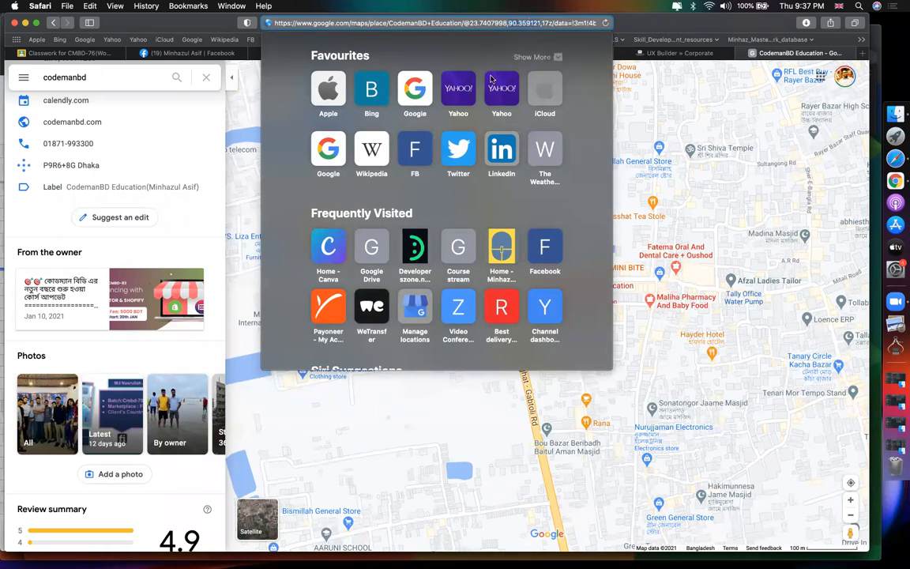
left_click(748, 26)
left_click(684, 55)
left_click(86, 194)
key("super+a")
type("90.359121")
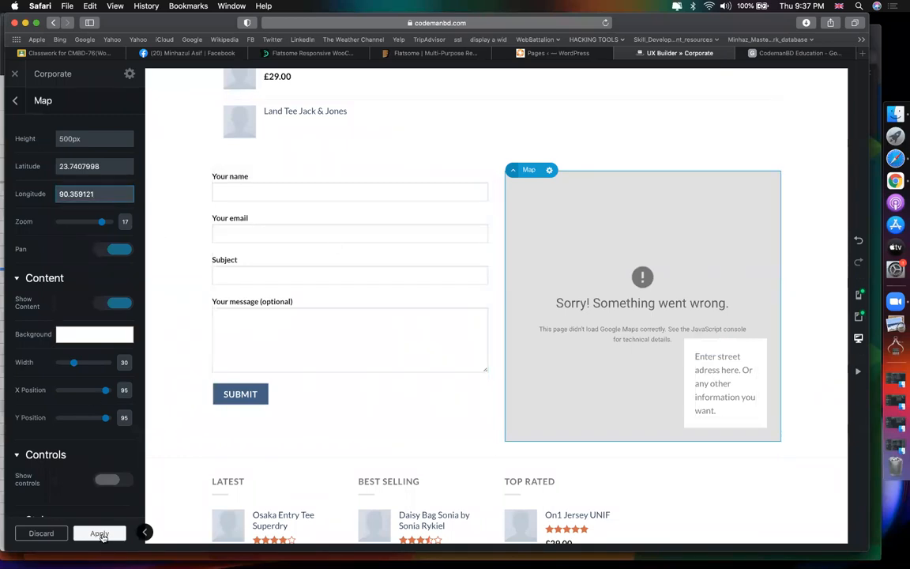
left_click(100, 535)
scroll(61, 380, "down", 1)
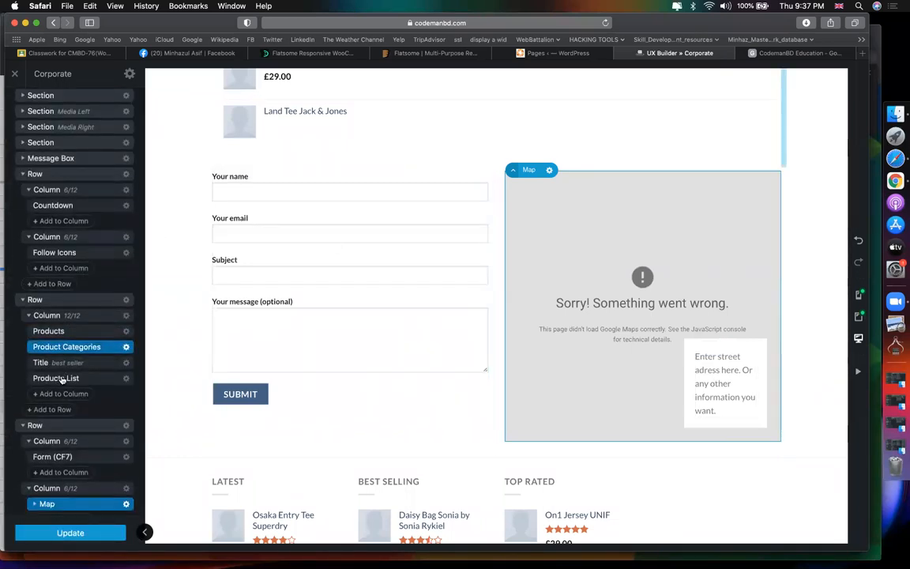
Step: Reopen the Map element's options and compare its coordinates with those in the Google Maps URL
left_click(551, 170)
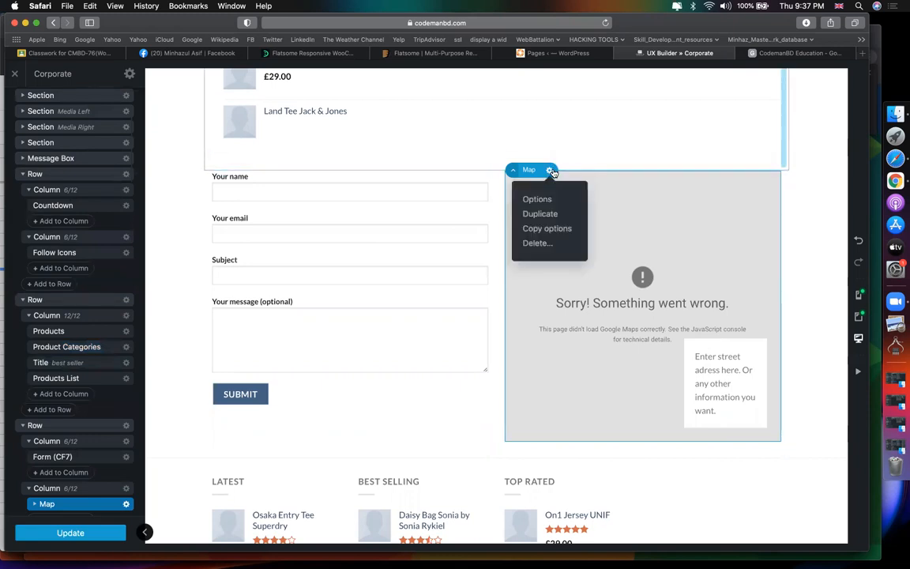
left_click(125, 504)
left_click(113, 420)
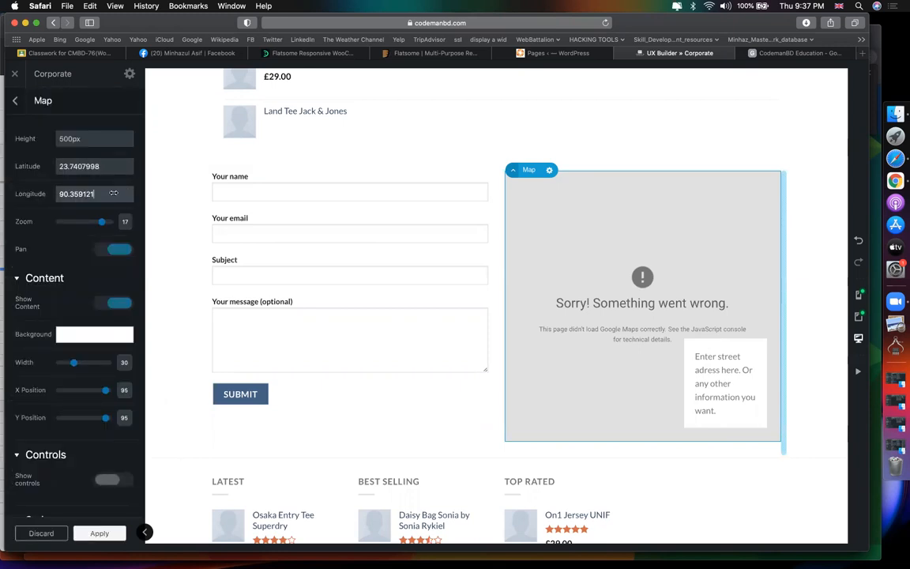
left_click(798, 53)
left_click(495, 20)
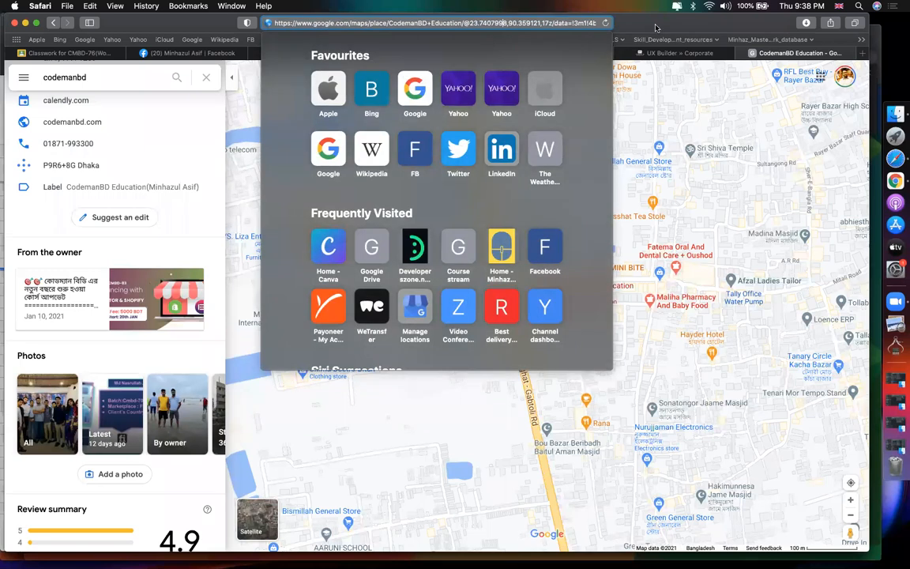
left_click(681, 53)
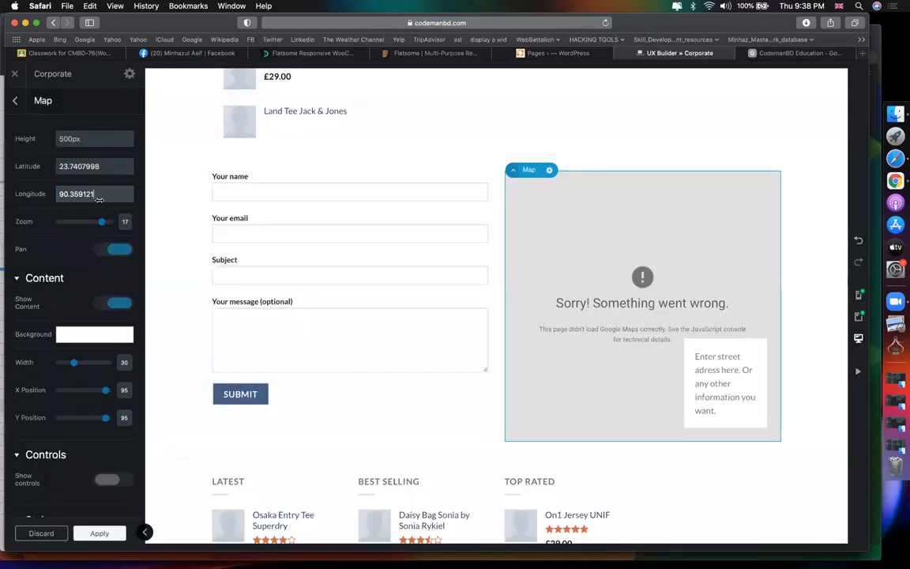
Step: Try swapping the Map element's coordinates, with Latitude 90.359121 and Longitude 23.7407998
key("super+z")
key("super+z")
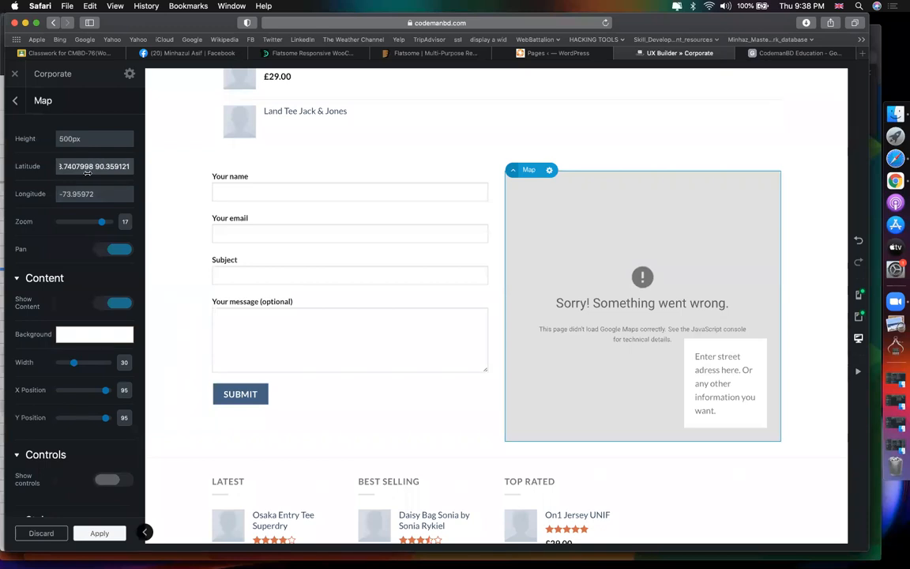
left_click_drag(93, 166, 58, 166)
key("super+c")
key("BackSpace")
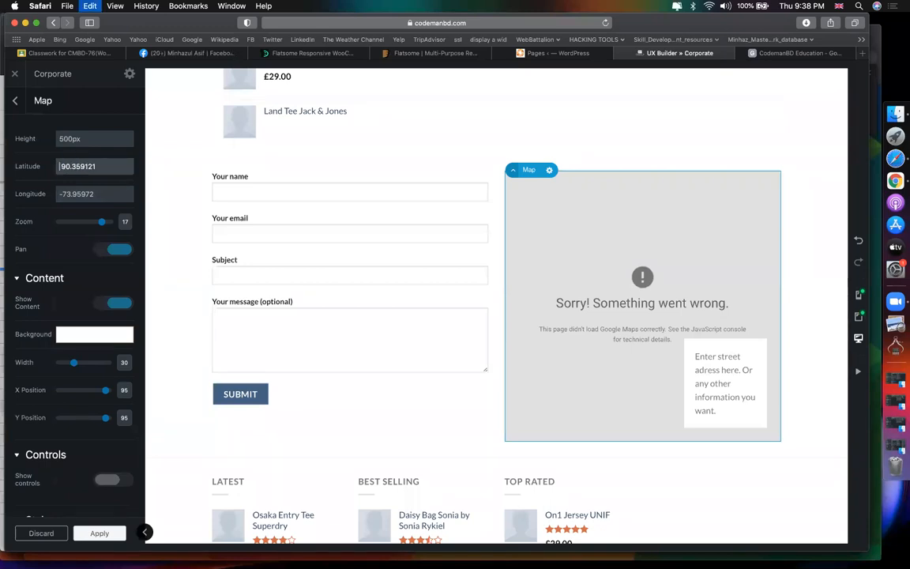
triple_click(83, 193)
key("super+v")
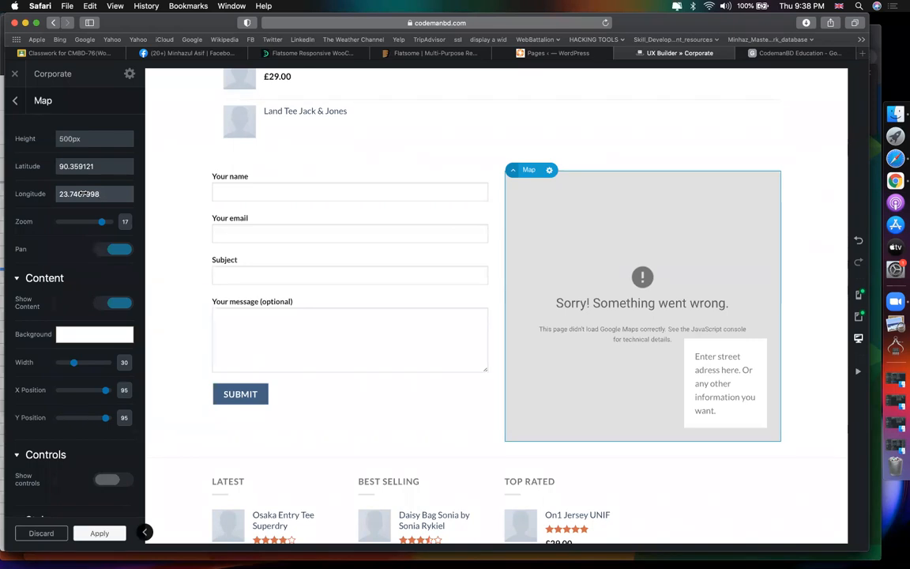
Step: Look through the remaining Map options and delete the Map element from the second column
scroll(7, 367, "down", 5)
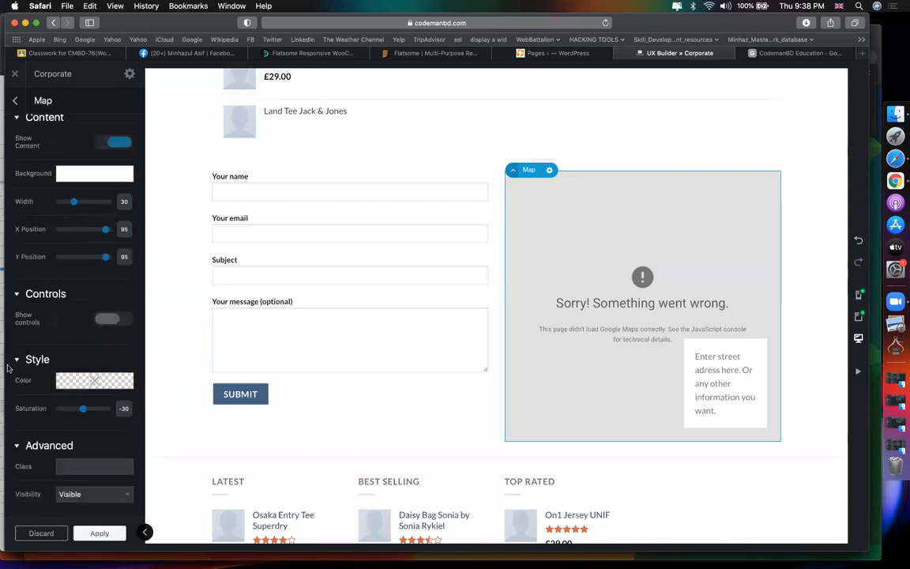
scroll(8, 367, "up", 5)
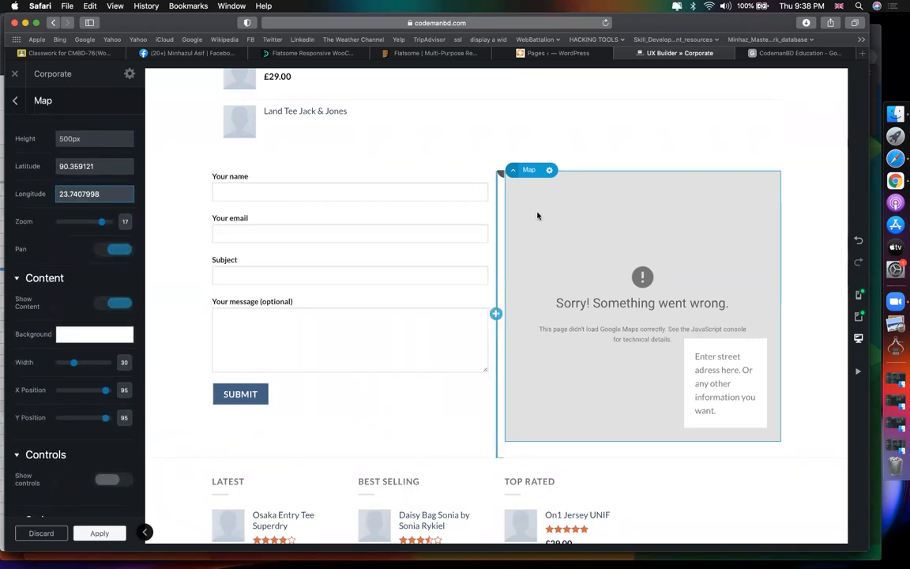
left_click(549, 172)
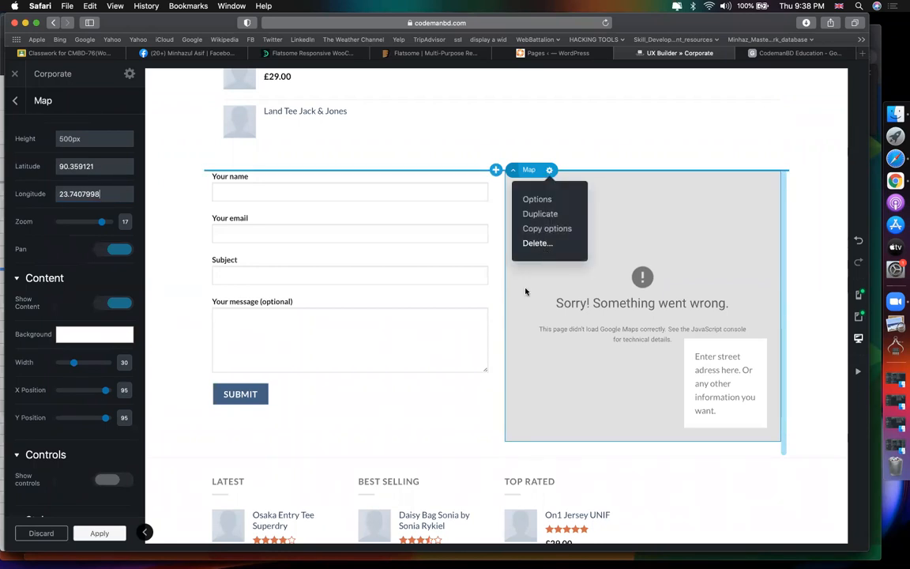
left_click(540, 244)
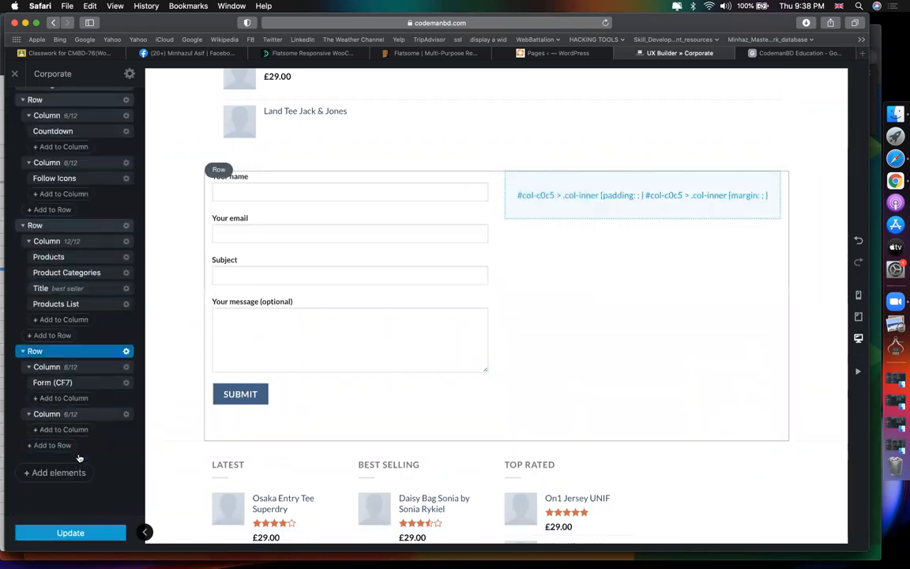
Step: Add a Text element with the Paragraph preset to the second column beside the contact form
left_click(642, 196)
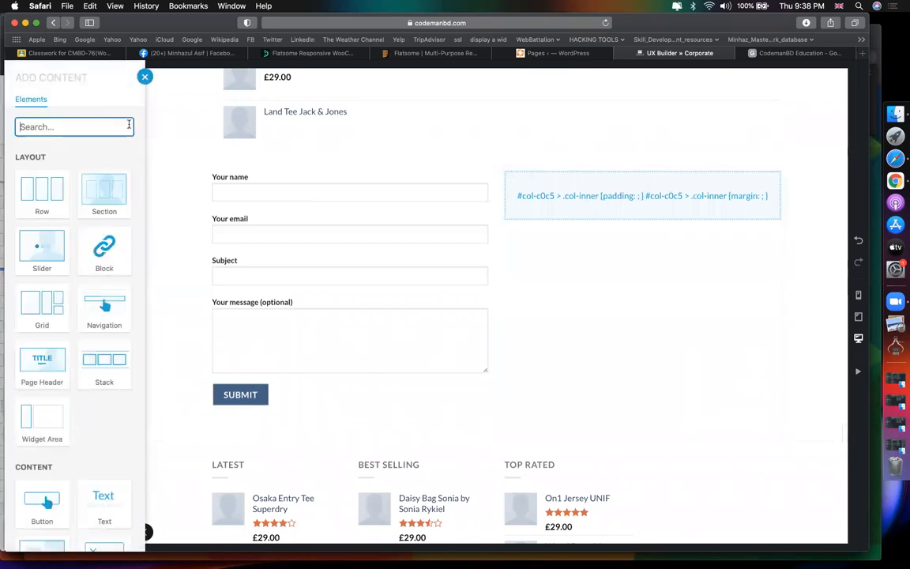
type("ht")
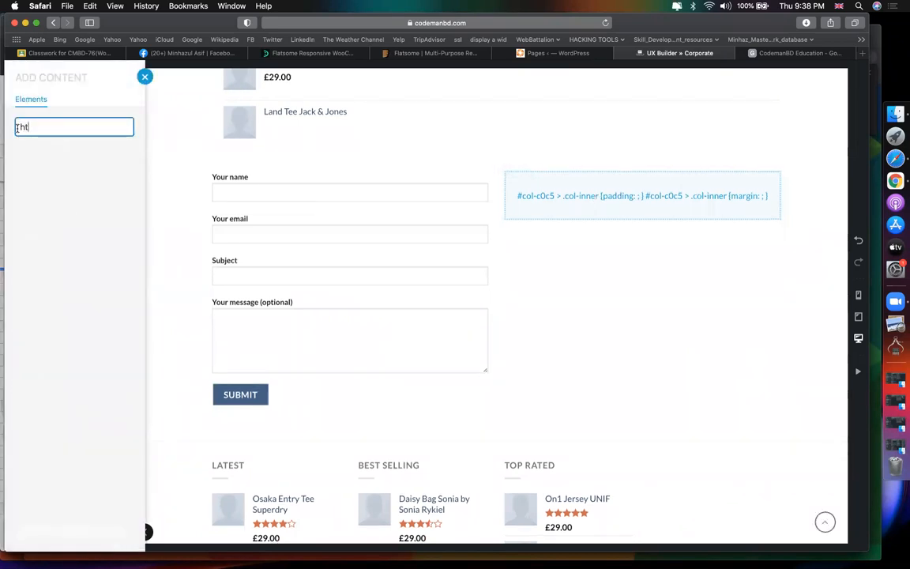
key("BackSpace")
key("BackSpace")
type("tex")
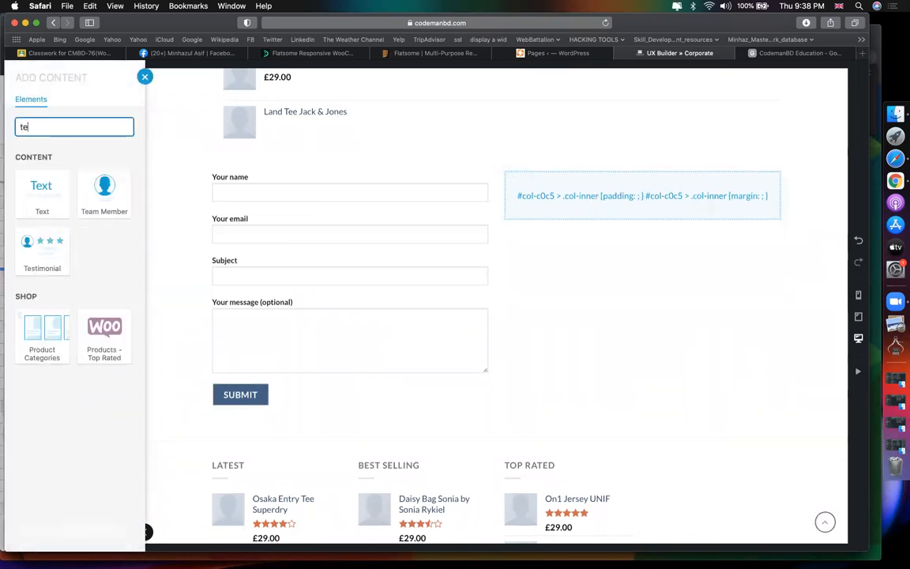
left_click(42, 203)
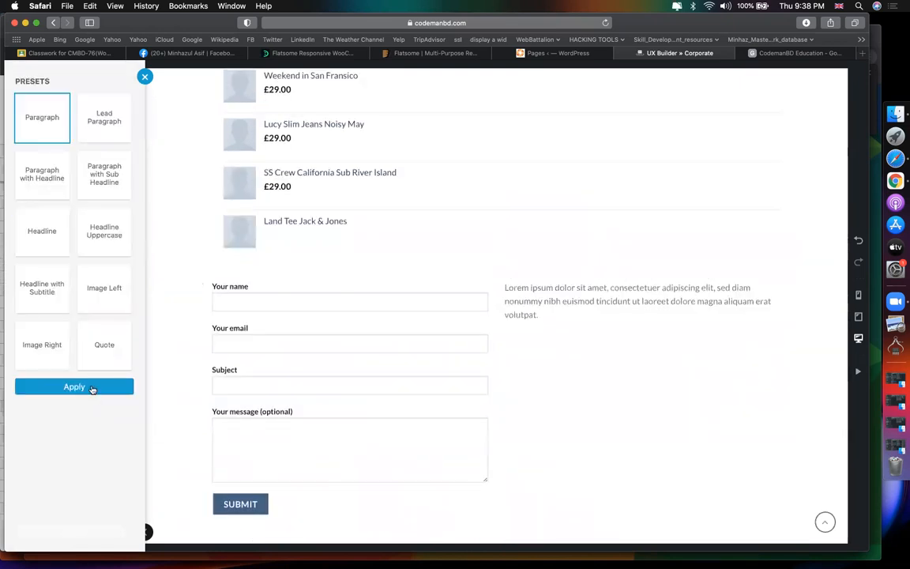
left_click(91, 388)
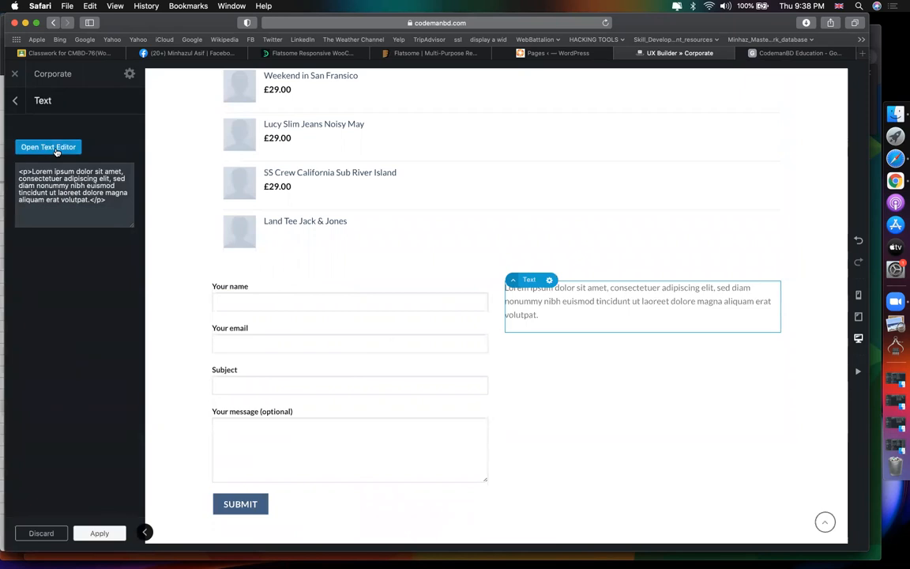
triple_click(57, 192)
left_click(58, 150)
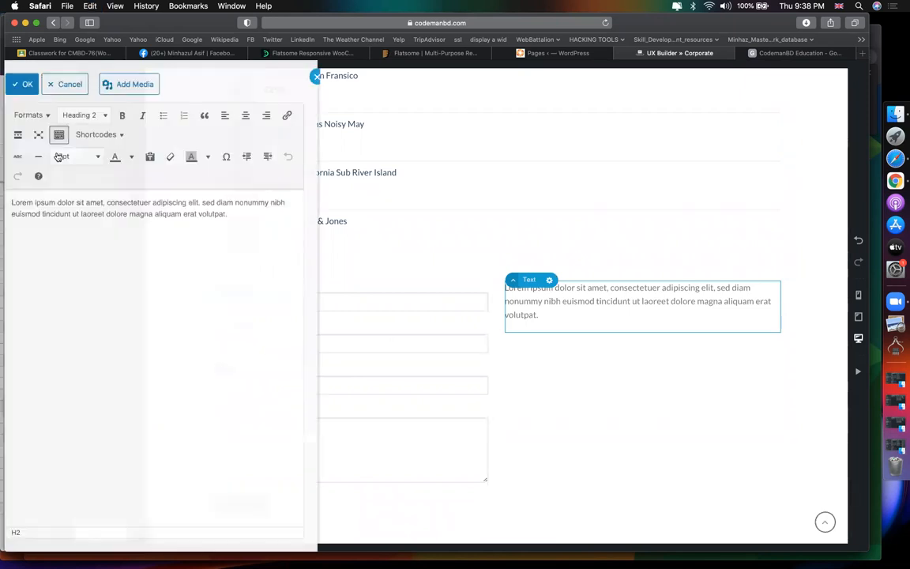
key("super+a")
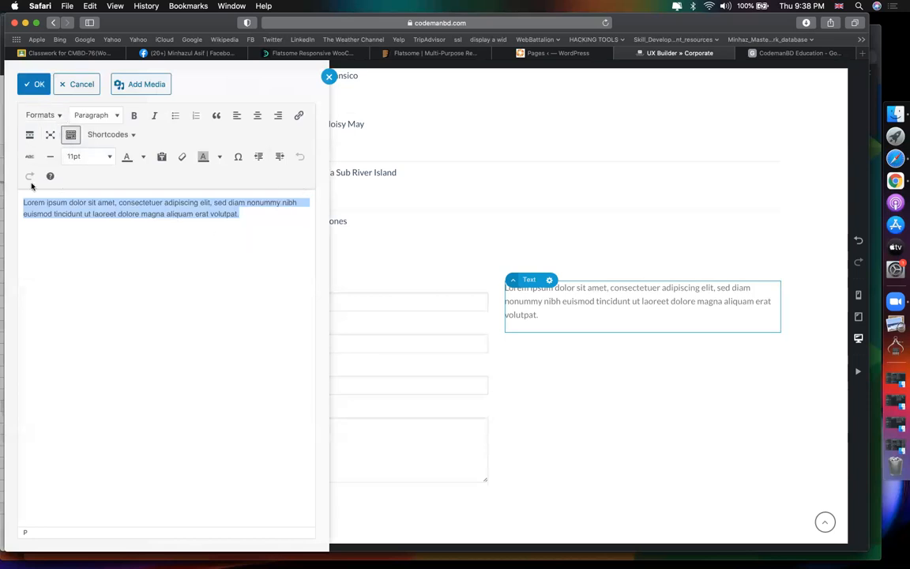
left_click(34, 85)
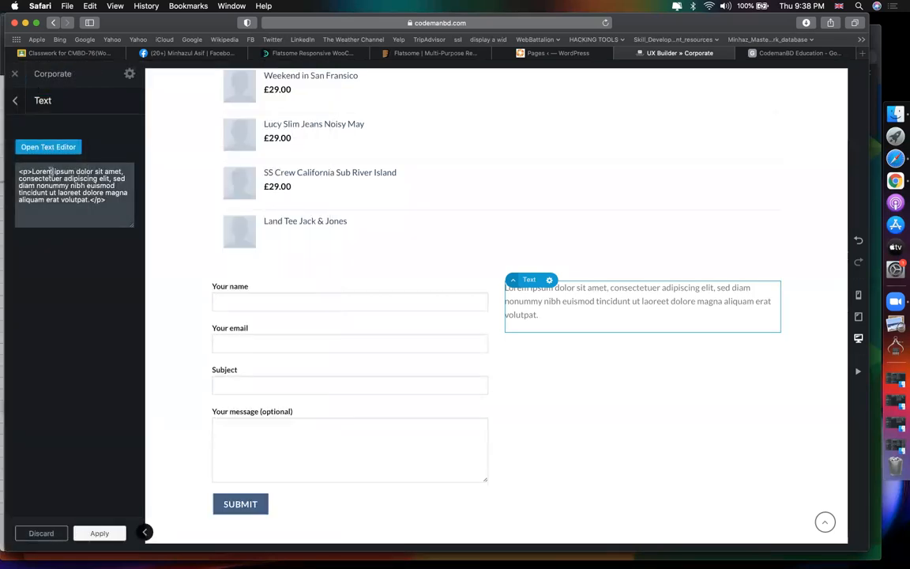
key("super+a")
left_click(63, 147)
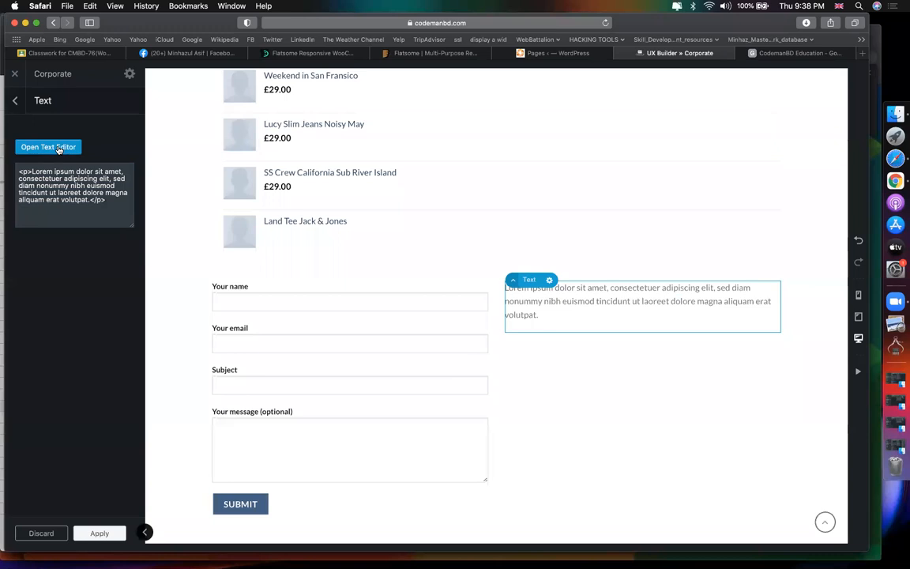
left_click_drag(253, 220, 7, 197)
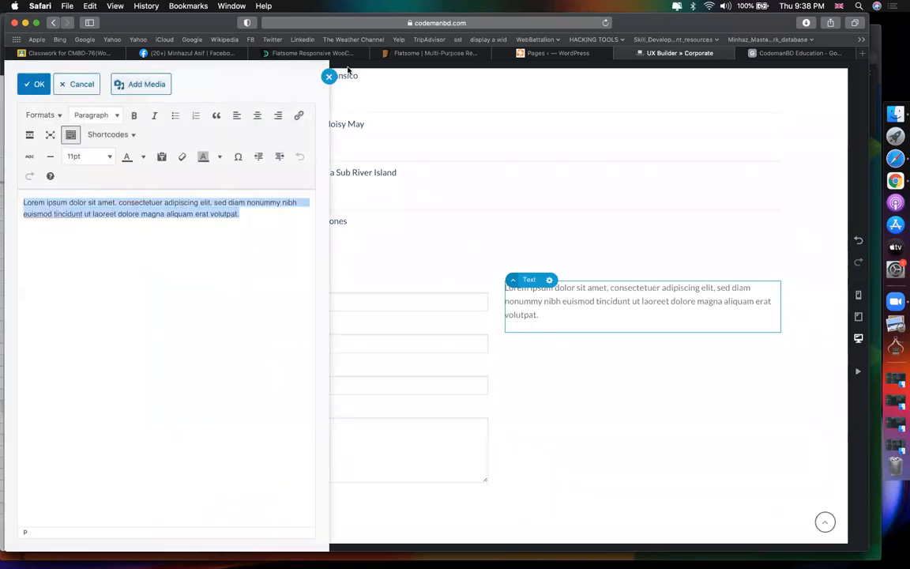
left_click(330, 76)
Step: Replace the Text element's HTML with the medium-size embed code from CodemanBD Education's Google Maps share options
left_click(116, 211)
key("super+a")
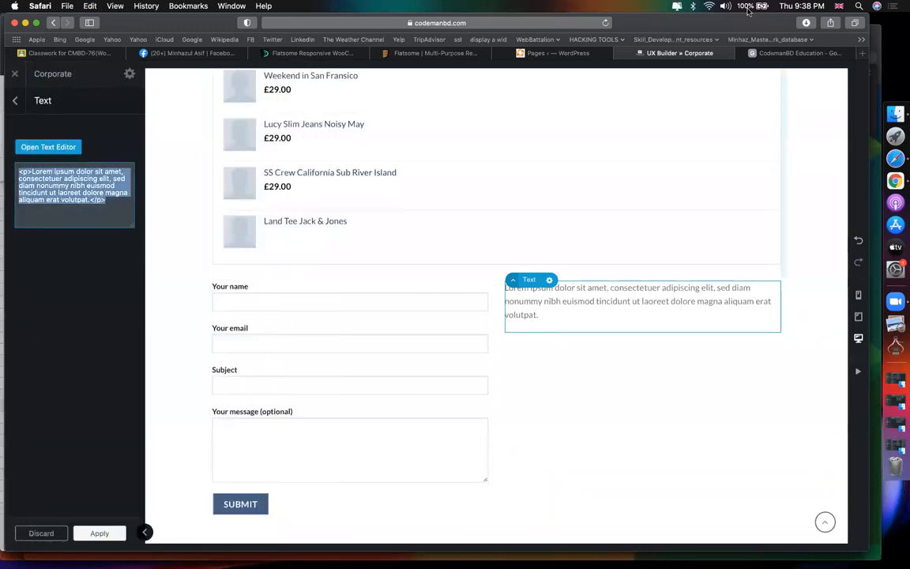
left_click(781, 55)
scroll(75, 453, "up", 5)
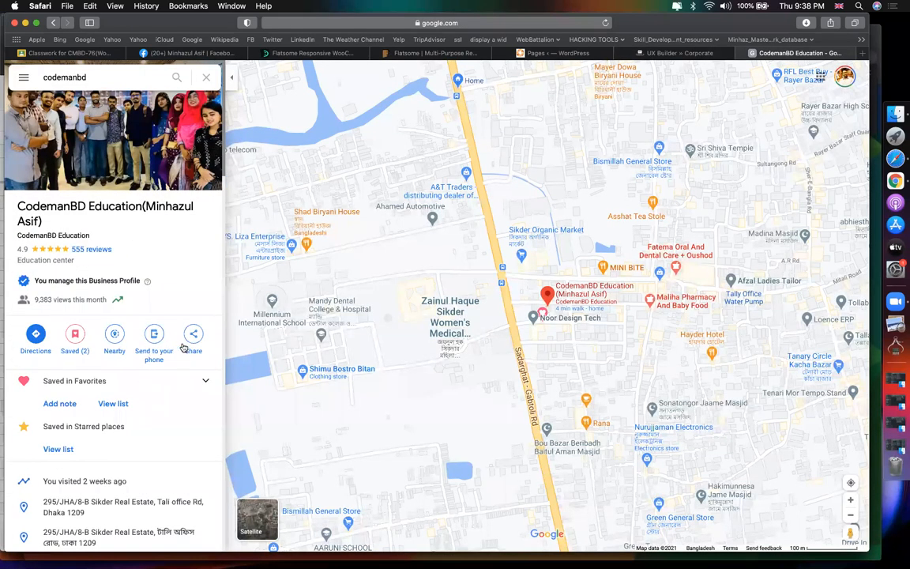
left_click(192, 338)
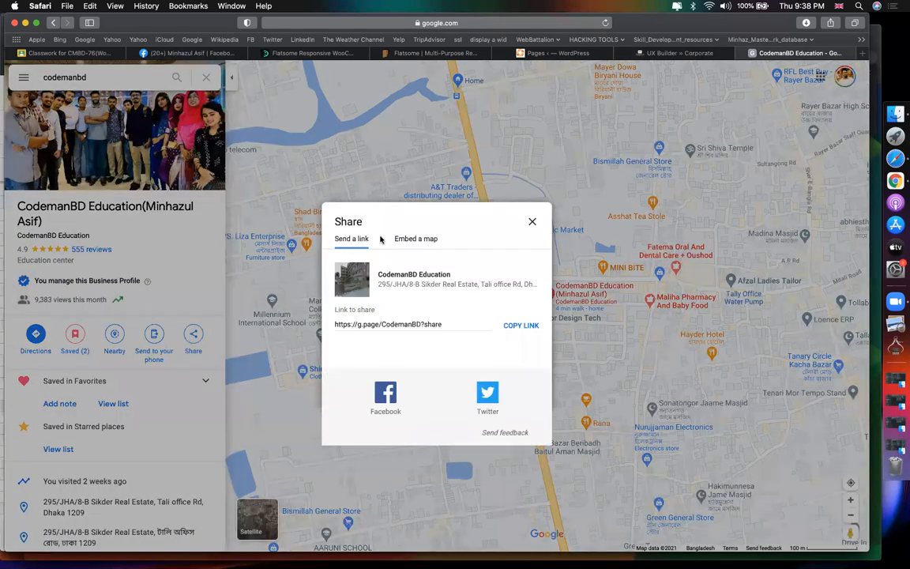
left_click(427, 239)
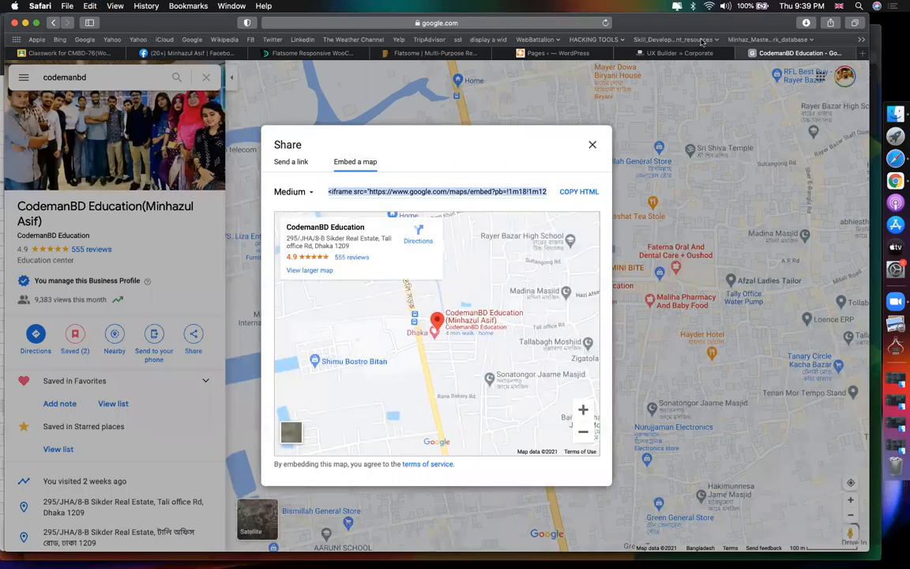
left_click(688, 55)
key("super+v")
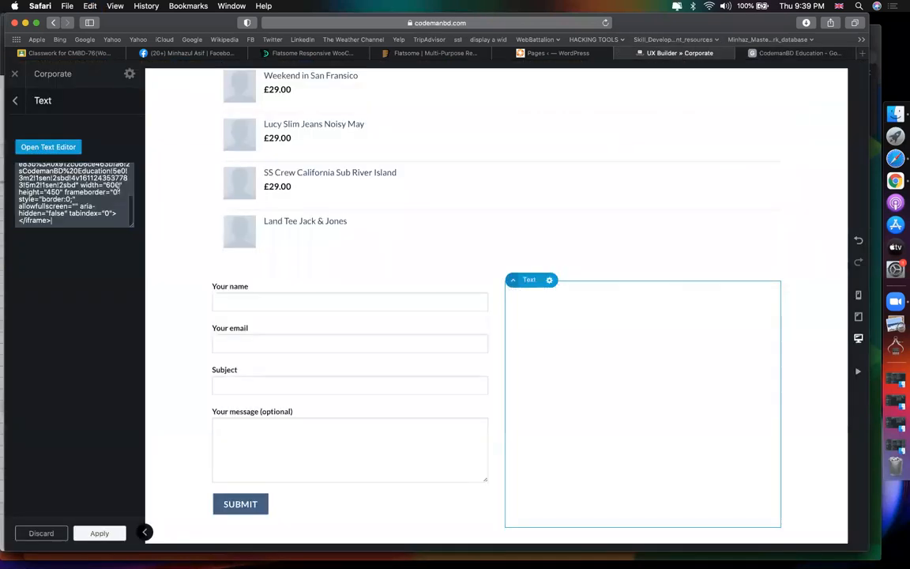
Step: Add a Testimonial element to the second column, below the embedded map
scroll(260, 340, "down", 5)
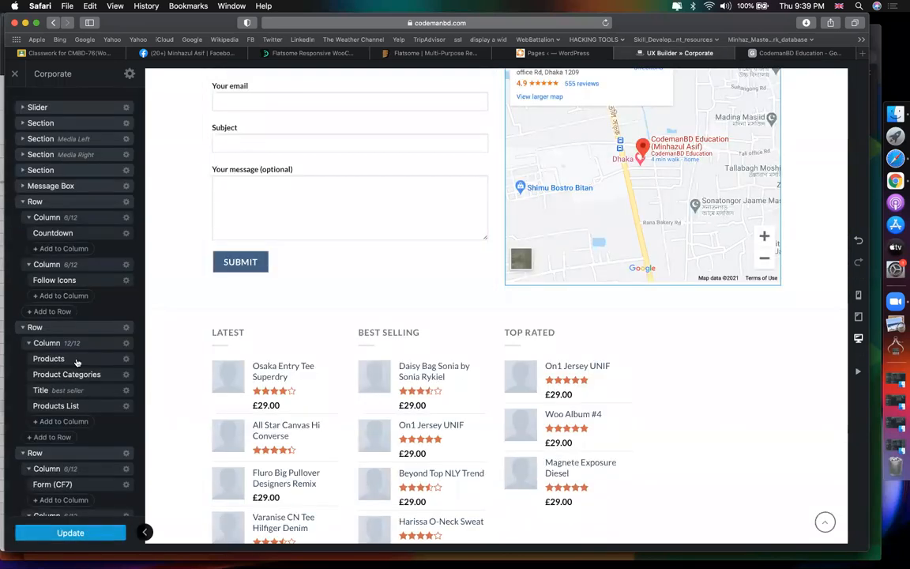
scroll(77, 362, "down", 3)
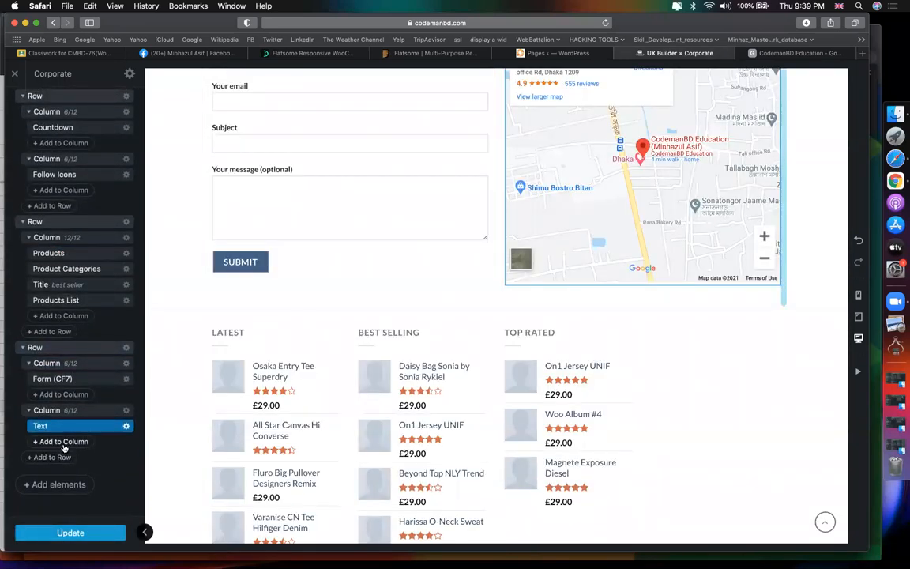
left_click(54, 441)
scroll(52, 340, "down", 5)
scroll(52, 340, "down", 5)
scroll(53, 339, "down", 3)
scroll(50, 317, "up", 5)
scroll(67, 387, "up", 2)
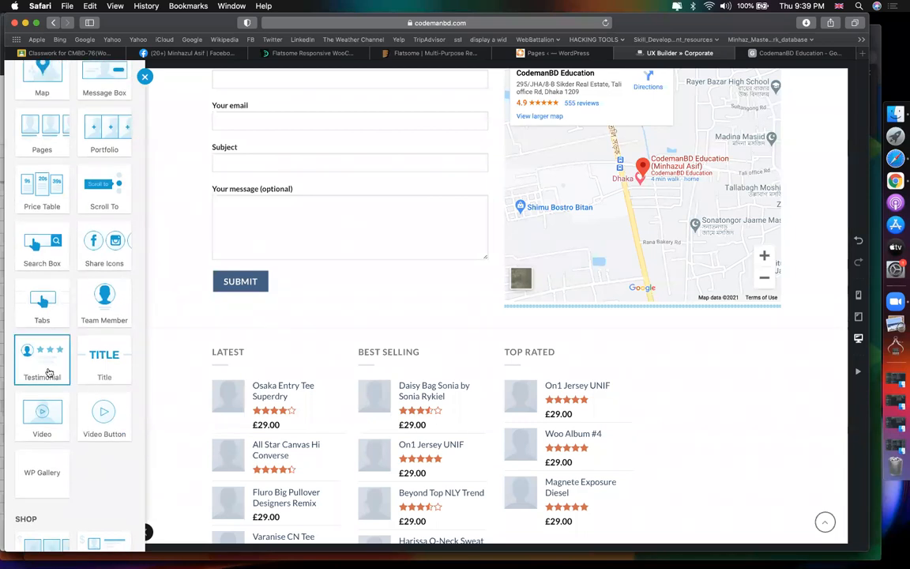
left_click(47, 371)
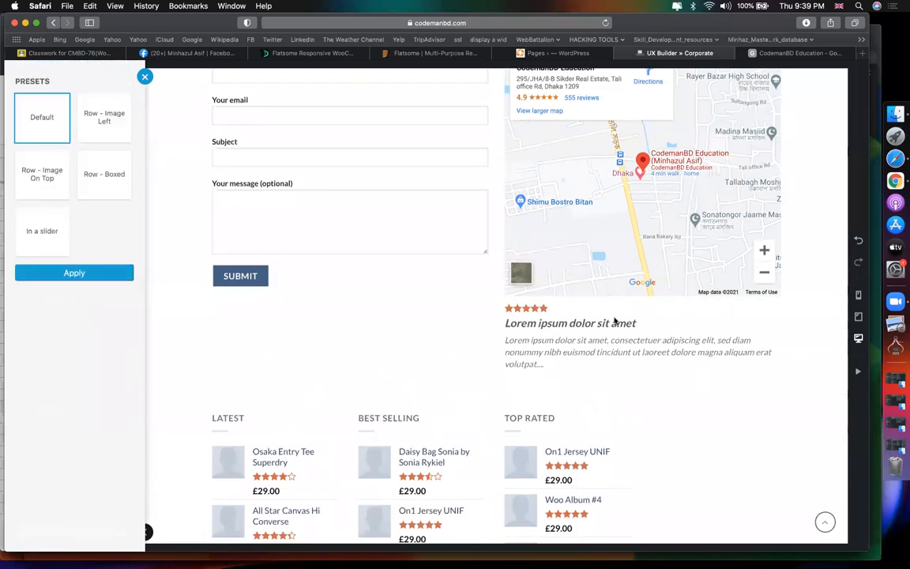
Step: Preview the Row - Image On Top and Row - Boxed testimonial presets, and apply Row - Image Left
left_click(49, 176)
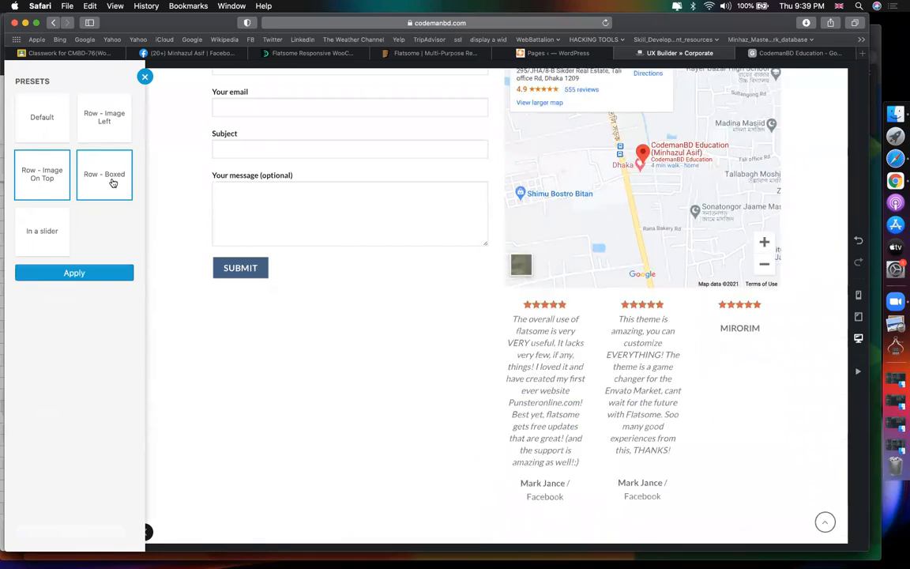
left_click(113, 176)
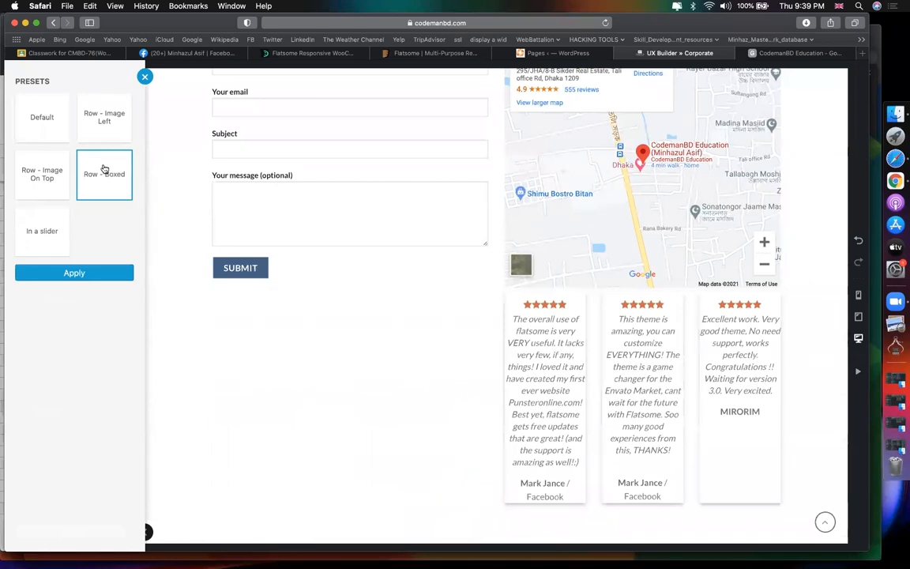
left_click(87, 128)
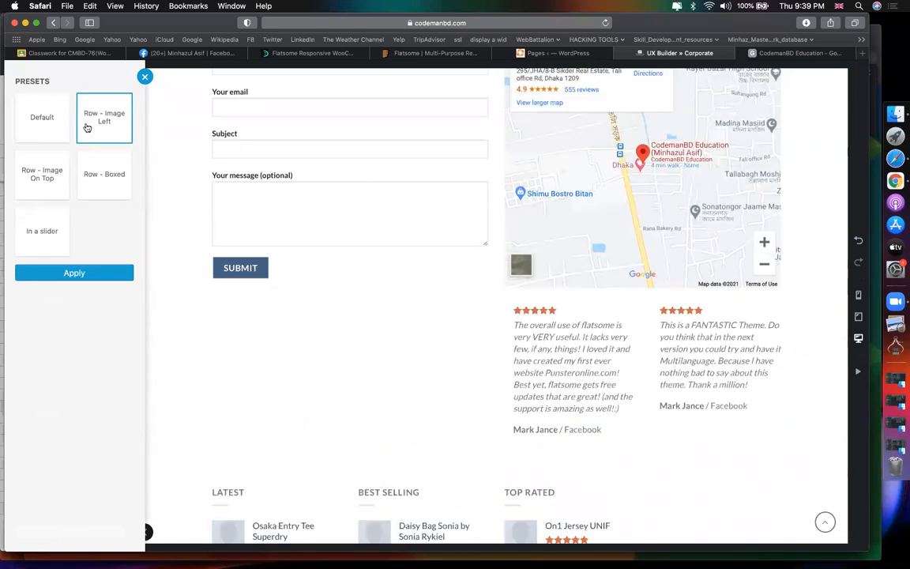
left_click(86, 274)
Step: Look through the testimonial row's layout options and the first testimonial's text content
scroll(97, 343, "down", 4)
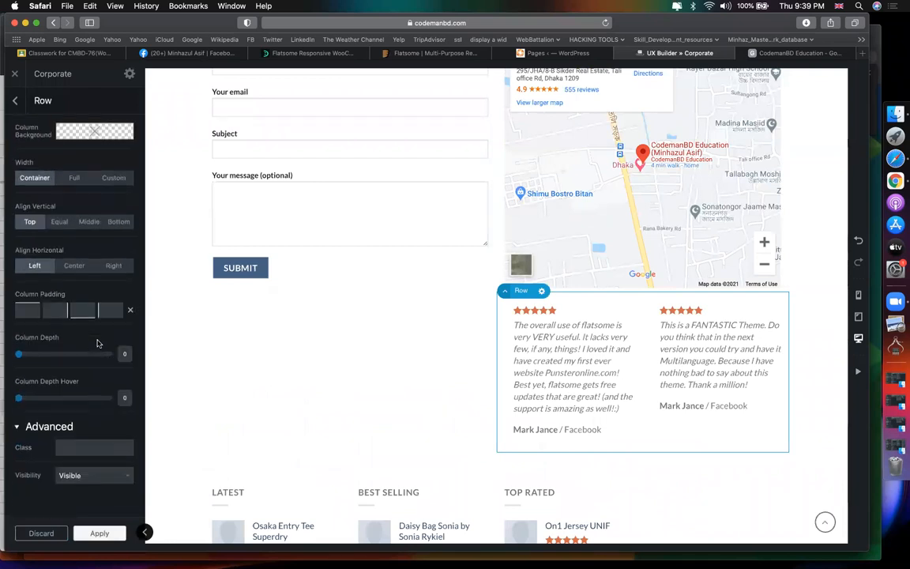
scroll(97, 343, "up", 4)
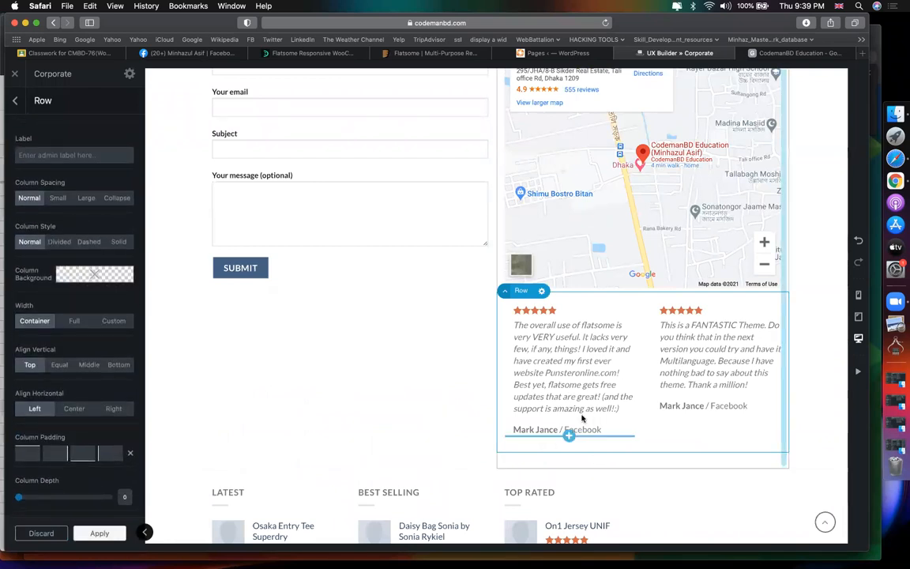
left_click(582, 324)
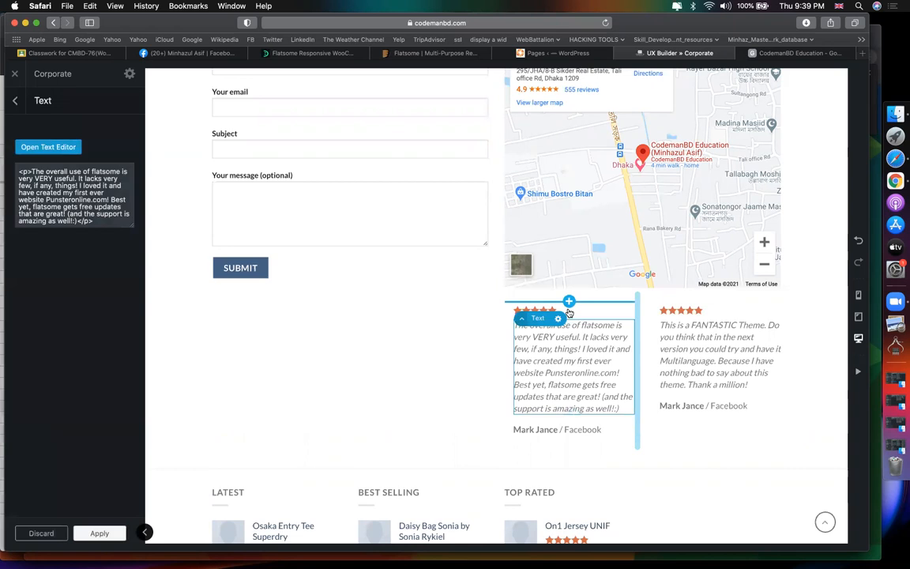
left_click(570, 299)
left_click(566, 345)
left_click(569, 348)
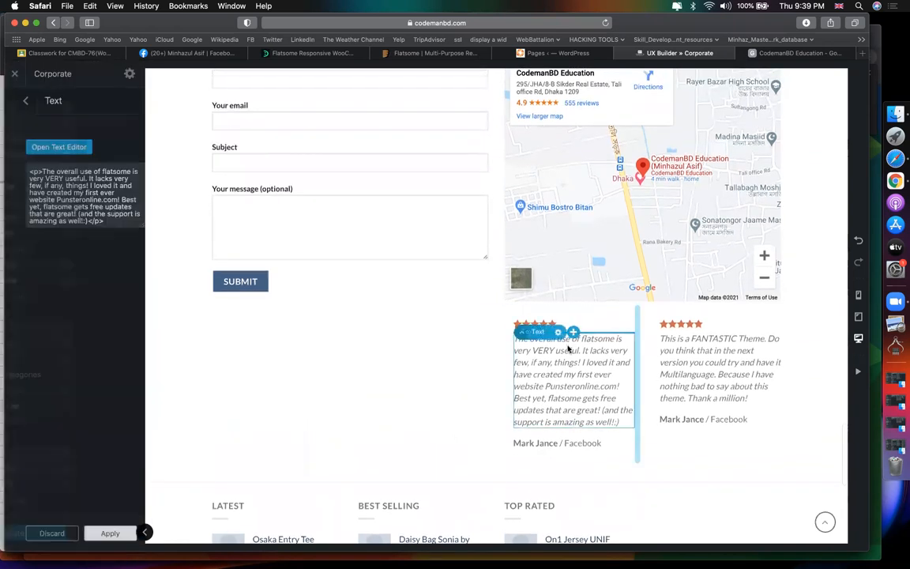
left_click(535, 443)
left_click(557, 387)
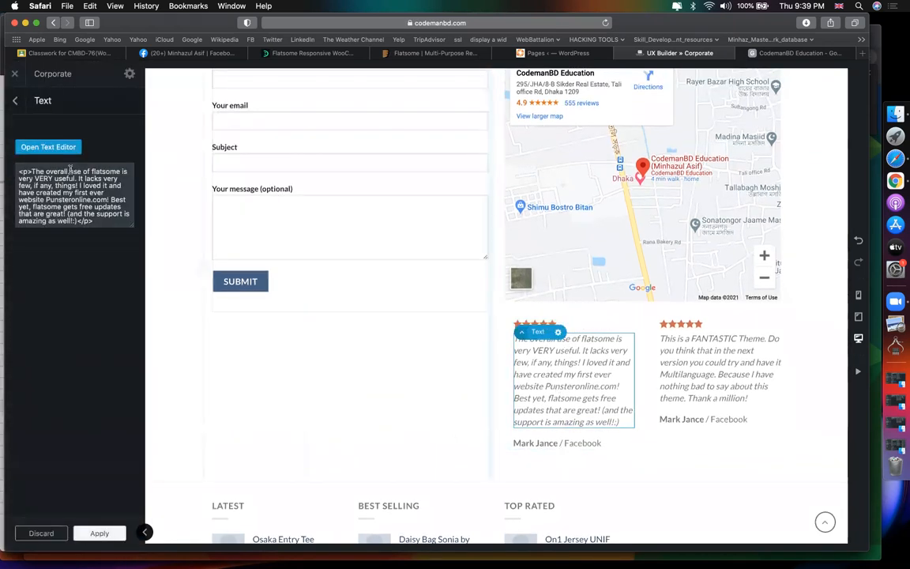
left_click(85, 219)
left_click(37, 150)
left_click_drag(128, 211, 273, 231)
left_click(612, 382)
Step: Enter the reviewer's full name in the first testimonial, with Company codemanbd and Text Size M
left_click(554, 443)
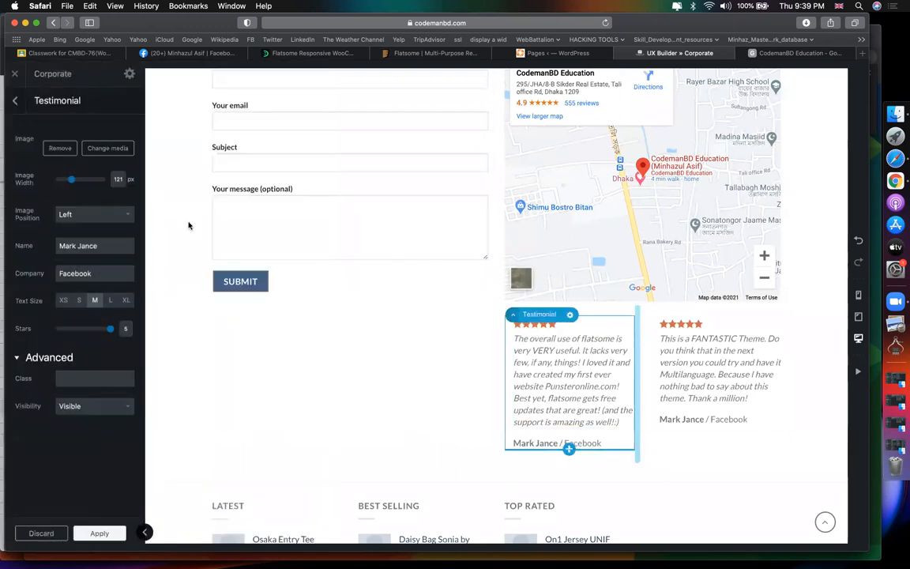
left_click(94, 290)
key("super+a")
type("Minhaz")
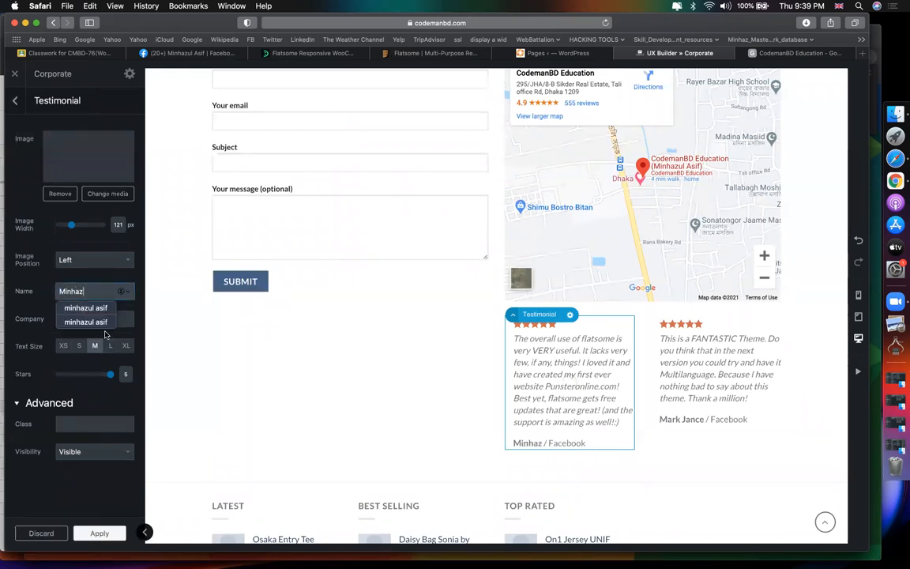
left_click(87, 309)
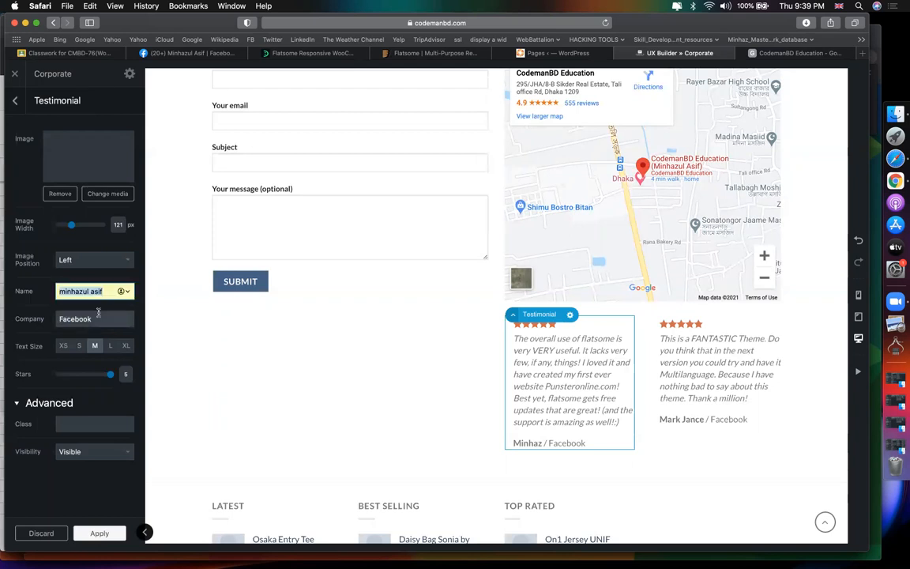
key("super+a")
type("codm")
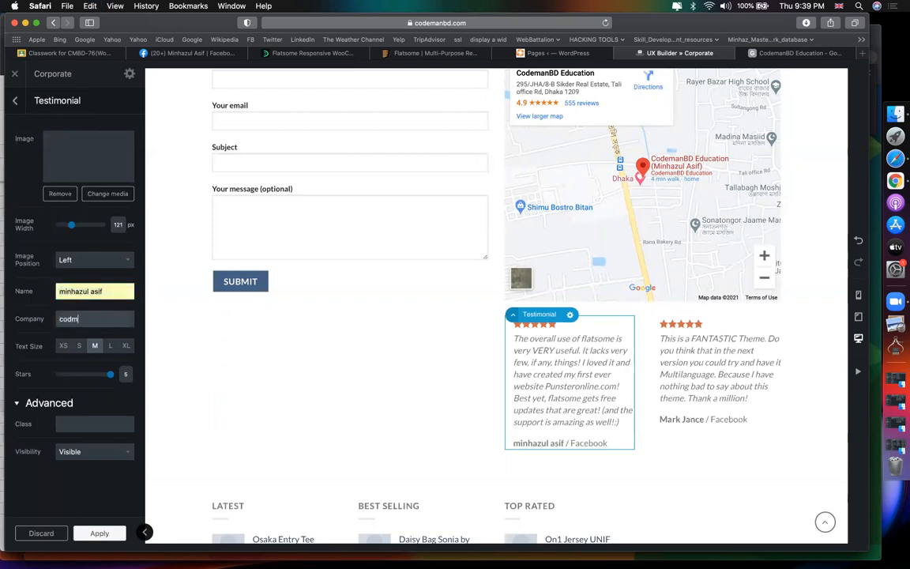
key("BackSpace")
type("emanbd")
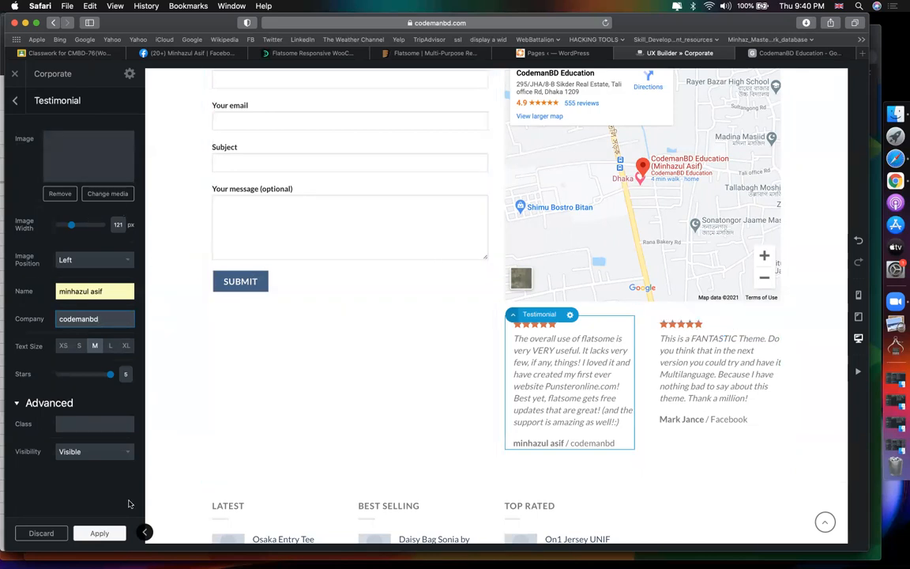
left_click(79, 350)
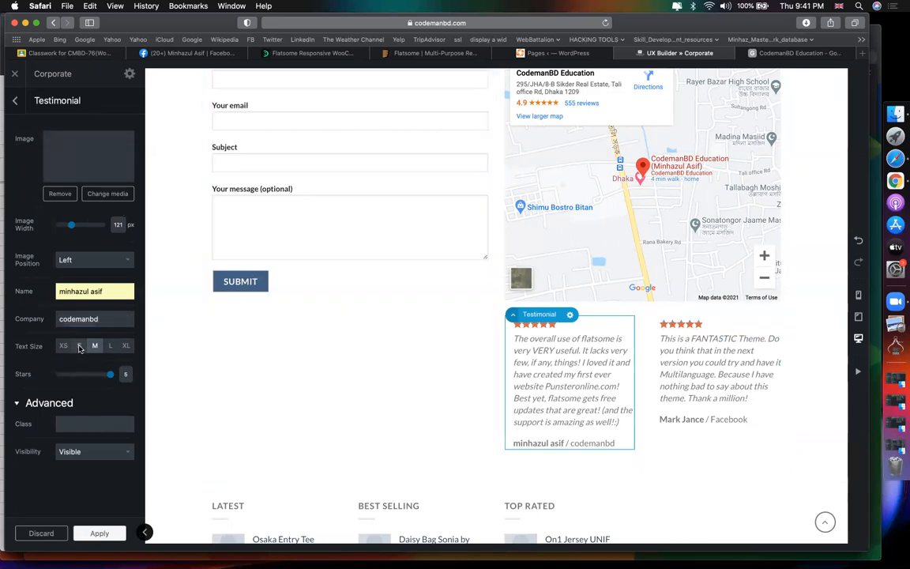
left_click(92, 350)
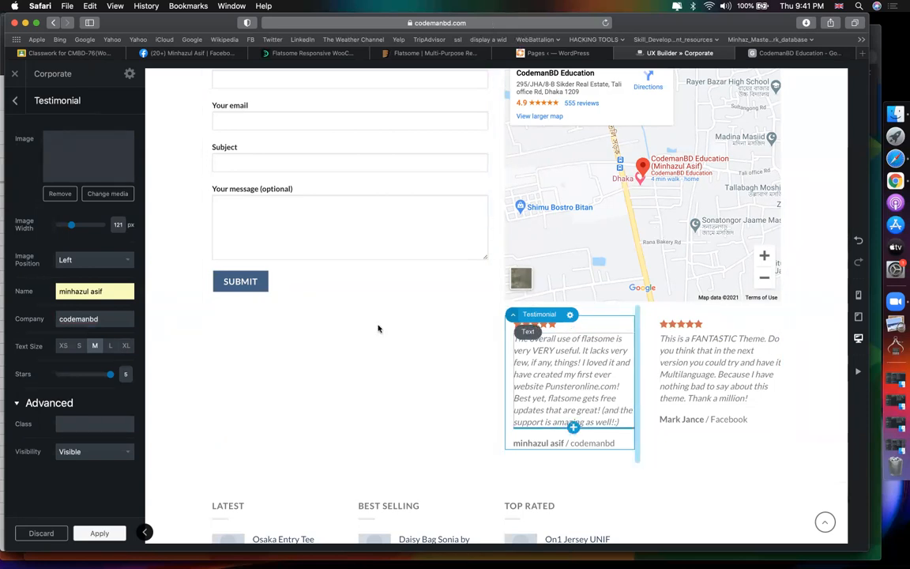
Step: Add a Tabs element below the contact form and title it FAQ
mouse_move(379, 335)
left_click(348, 313)
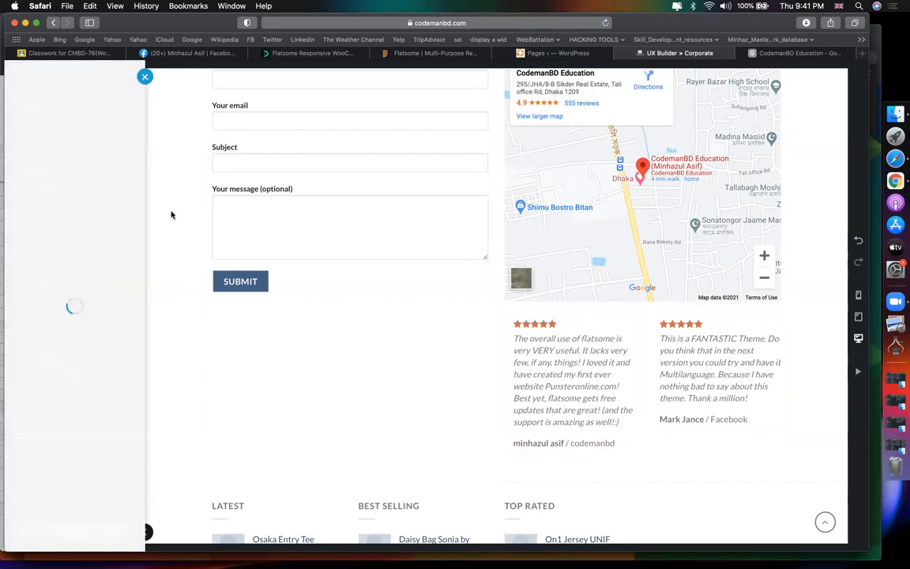
scroll(56, 305, "down", 10)
scroll(56, 305, "down", 5)
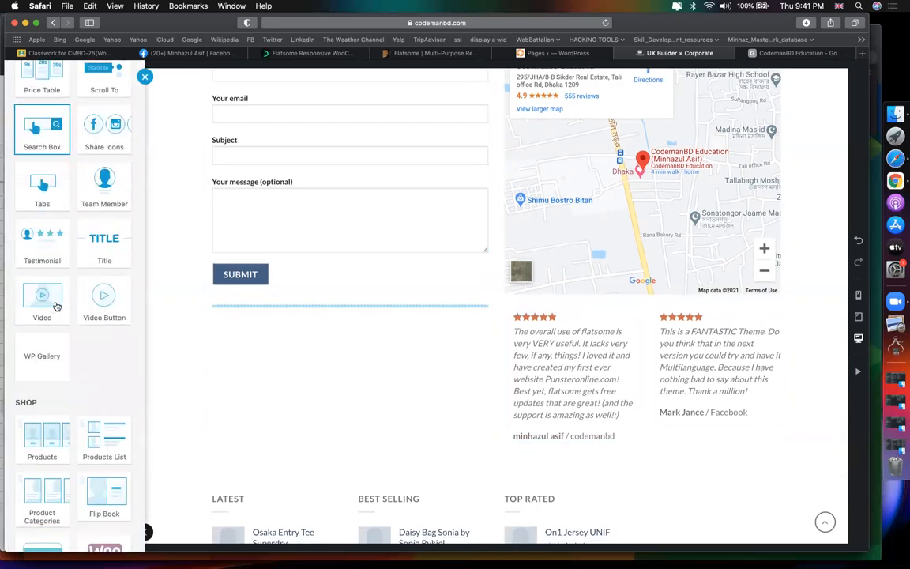
left_click(48, 179)
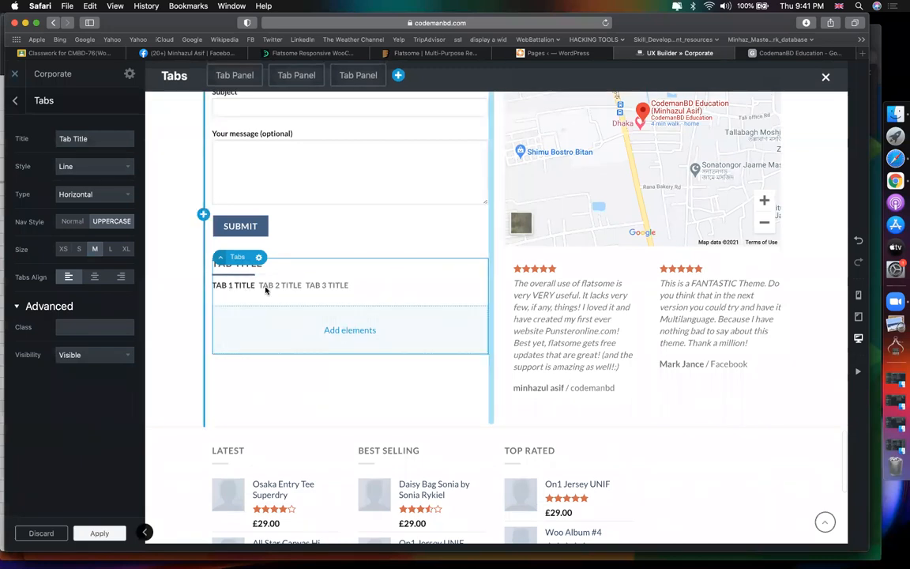
left_click_drag(85, 139, 59, 139)
type("FAQ")
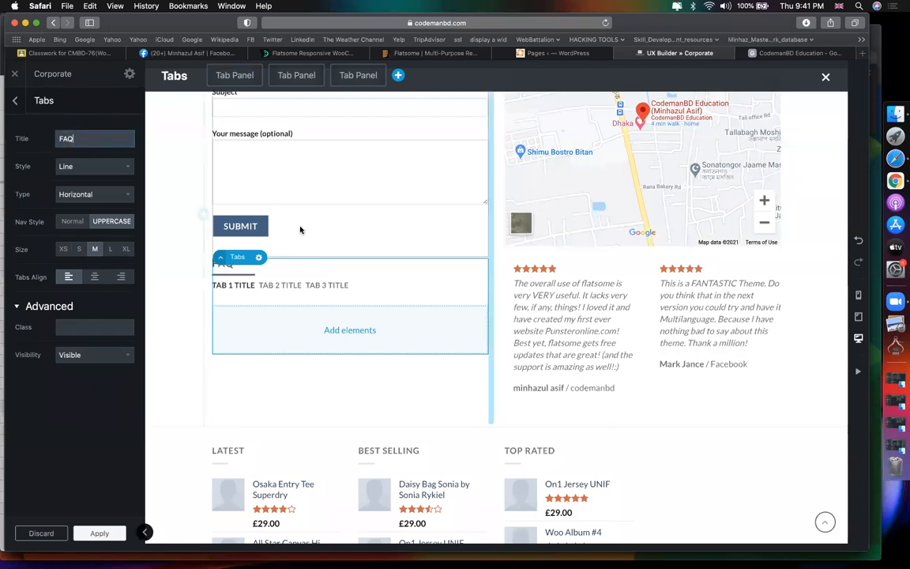
Step: Add a Gallery element inside the first tab panel of the FAQ tabs
left_click(242, 288)
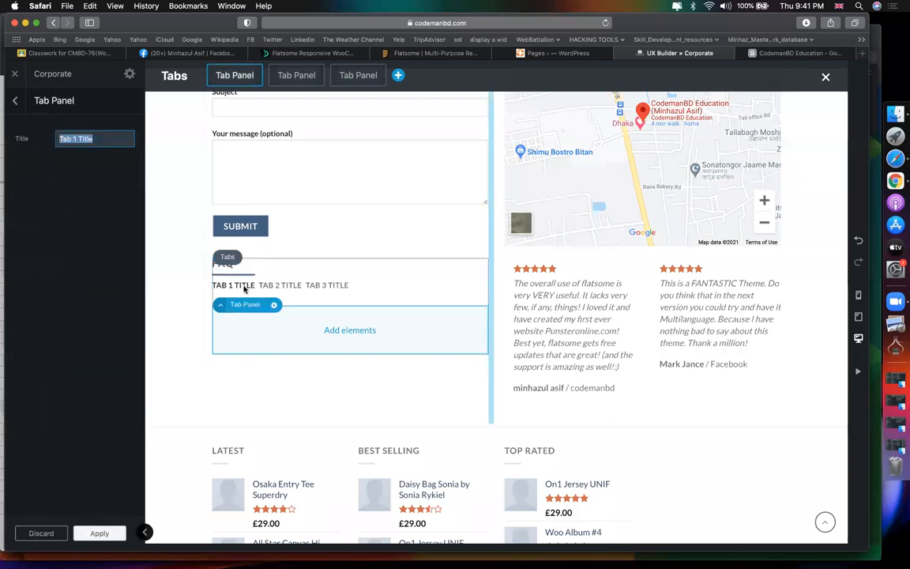
left_click(15, 100)
scroll(55, 118, "down", 5)
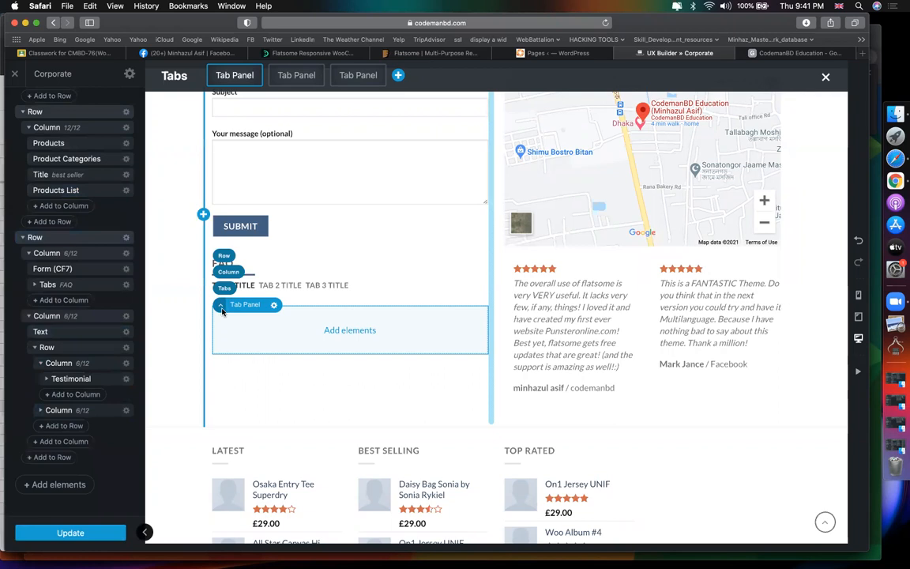
left_click(35, 285)
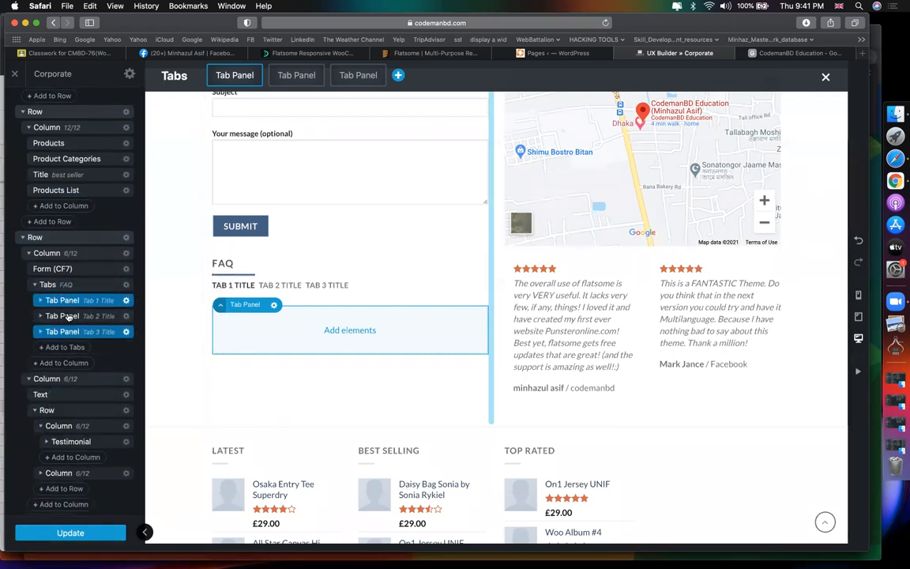
left_click(64, 301)
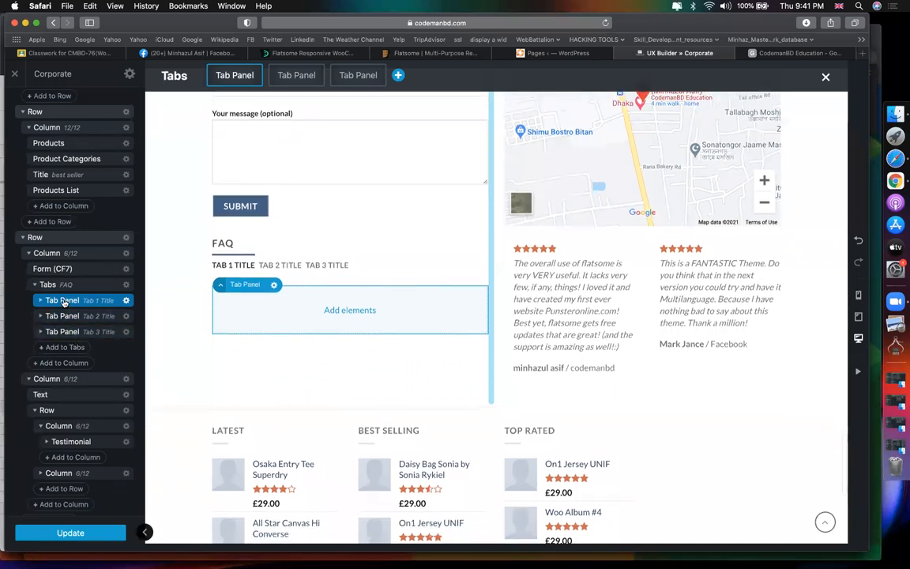
left_click(41, 300)
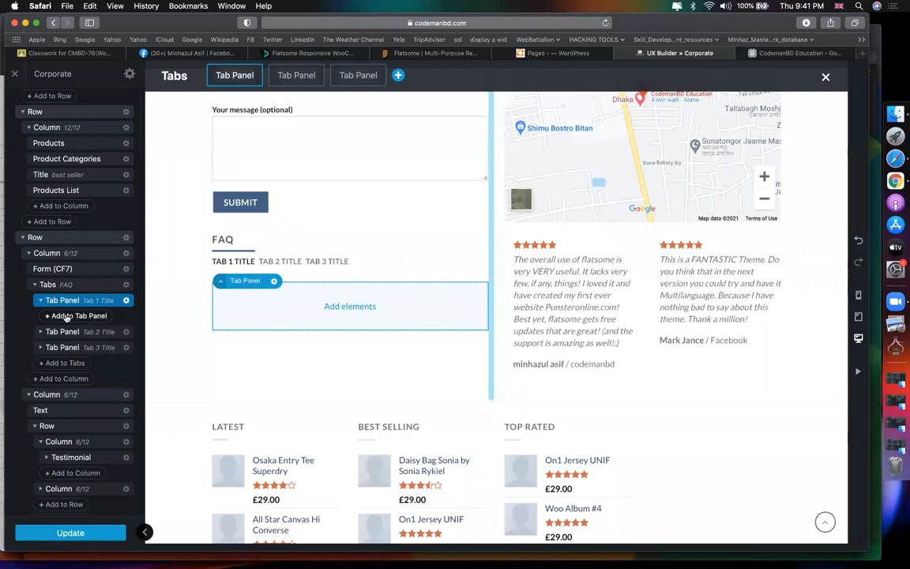
left_click(80, 317)
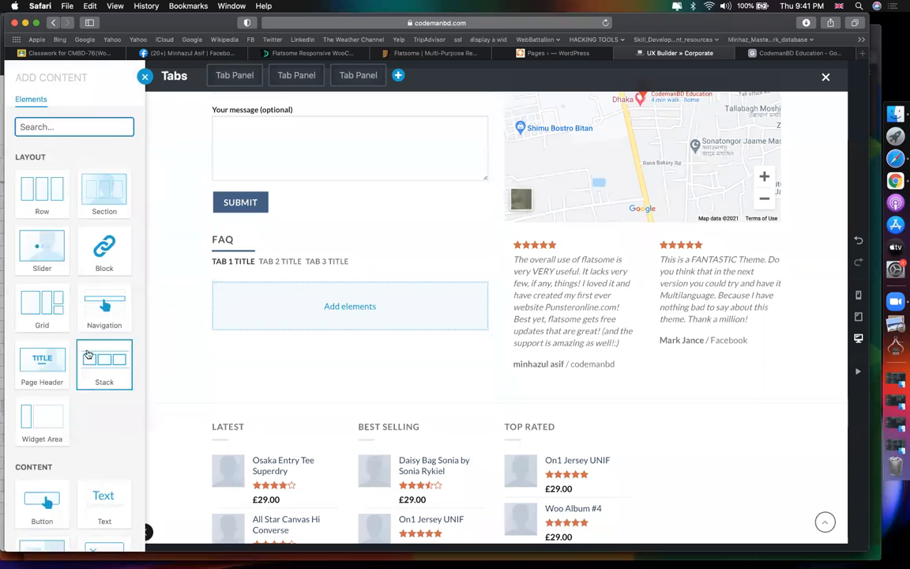
scroll(107, 348, "down", 5)
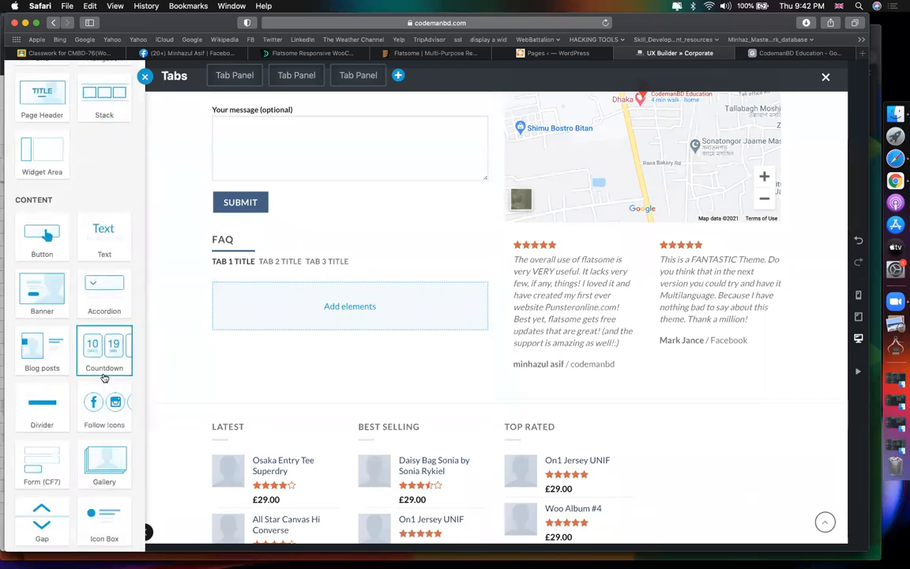
scroll(72, 433, "down", 2)
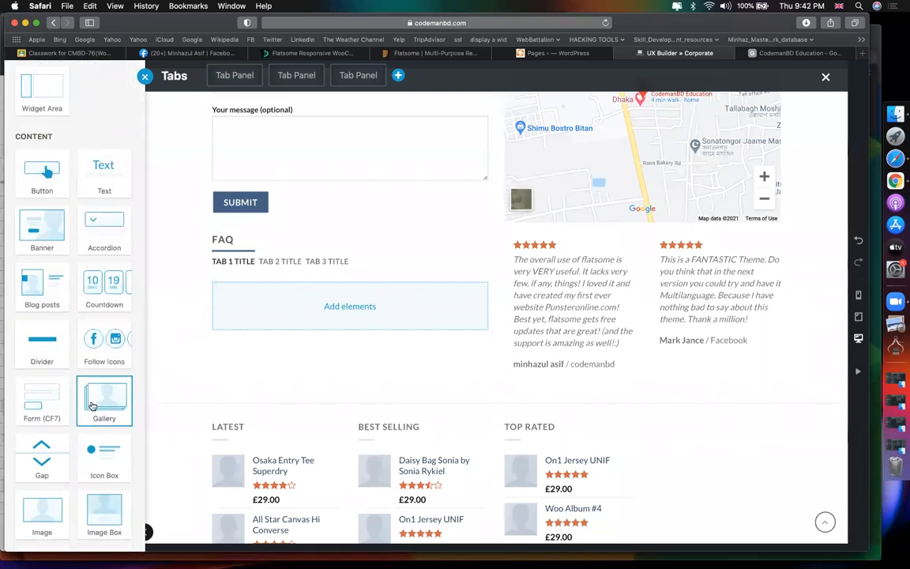
left_click(93, 406)
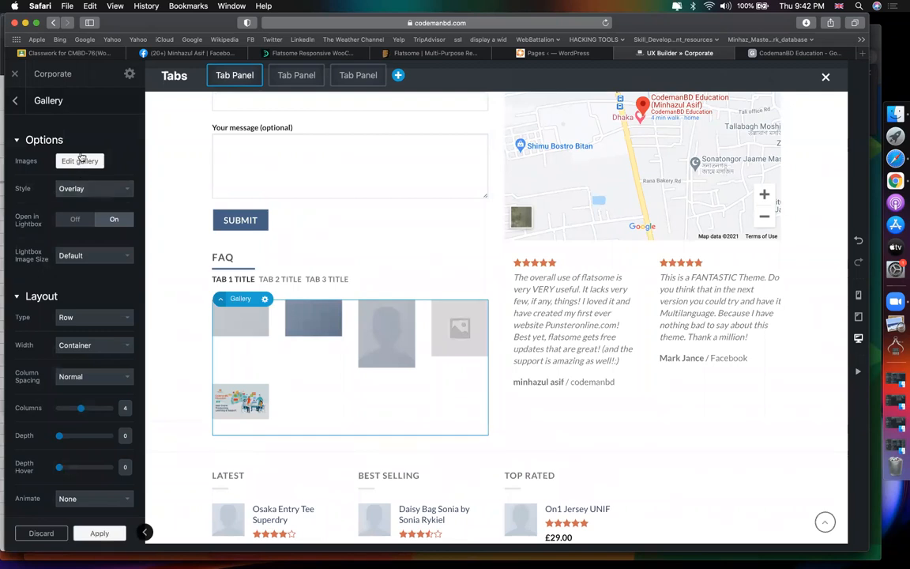
Step: Upload the cmbd banner and codemanbd banner images from the CodemanBD.com folder and update the gallery with them
left_click(81, 162)
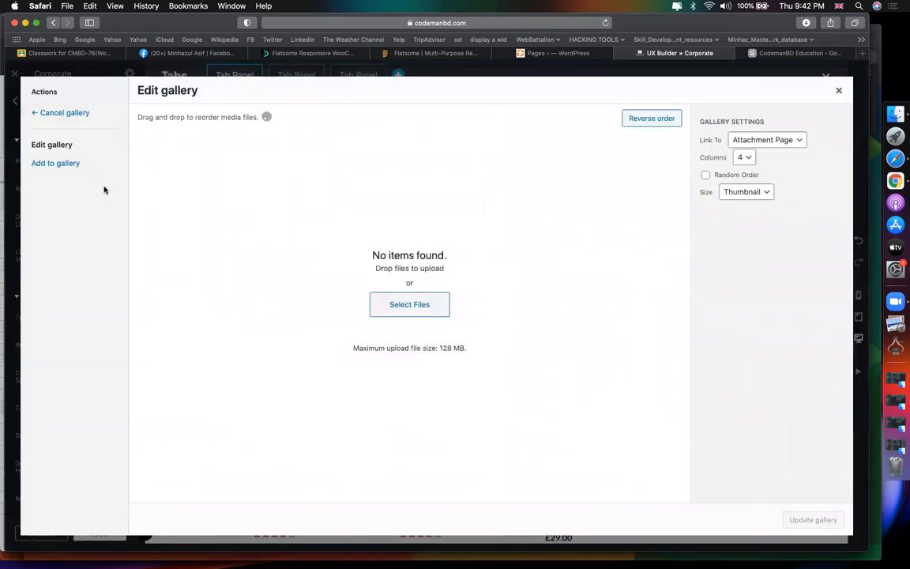
left_click(429, 306)
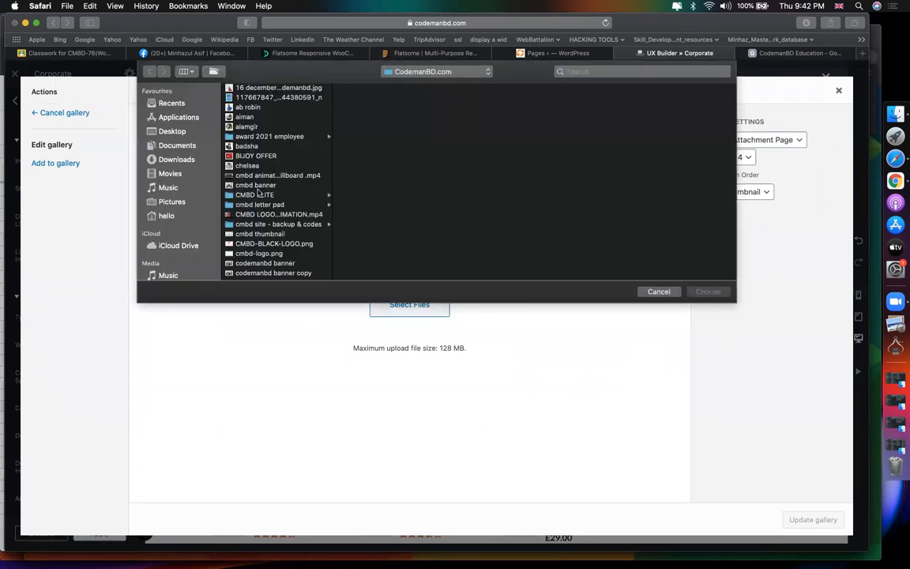
left_click(258, 186)
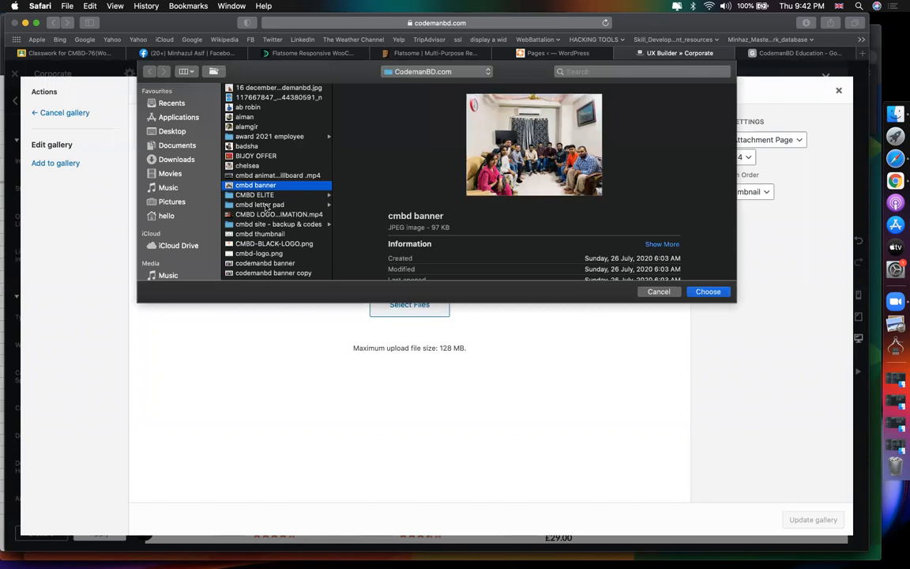
left_click(263, 264, "super")
key("Return")
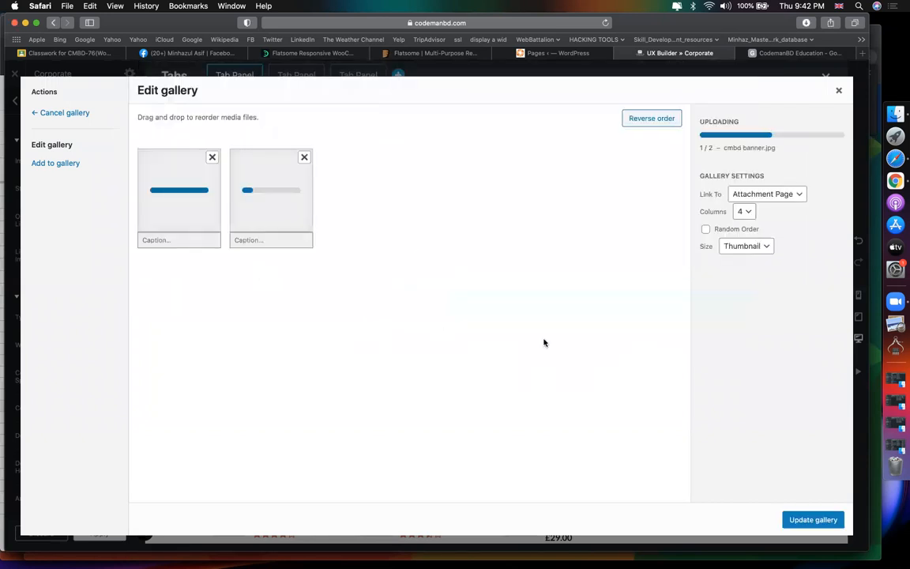
left_click(813, 519)
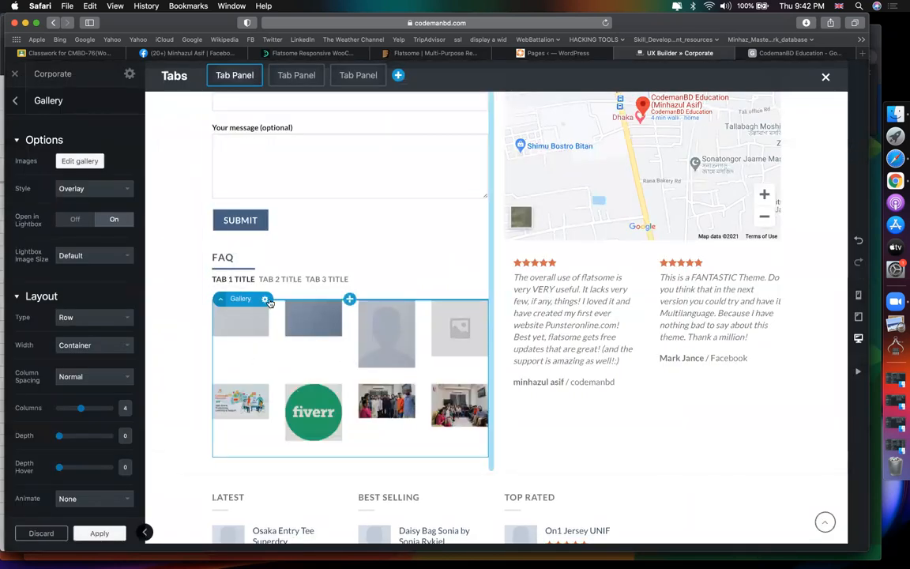
scroll(92, 278, "down", 3)
scroll(92, 278, "up", 3)
left_click(76, 161)
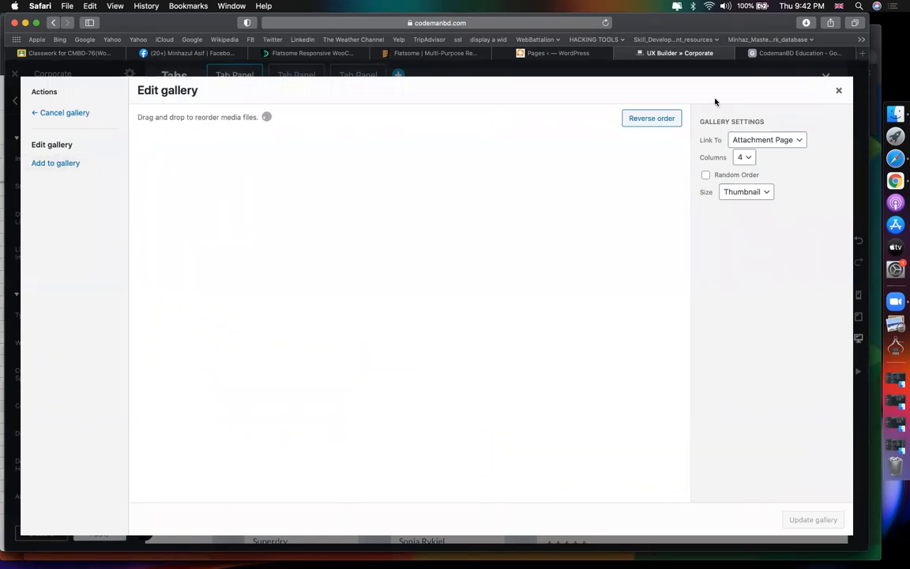
left_click(839, 92)
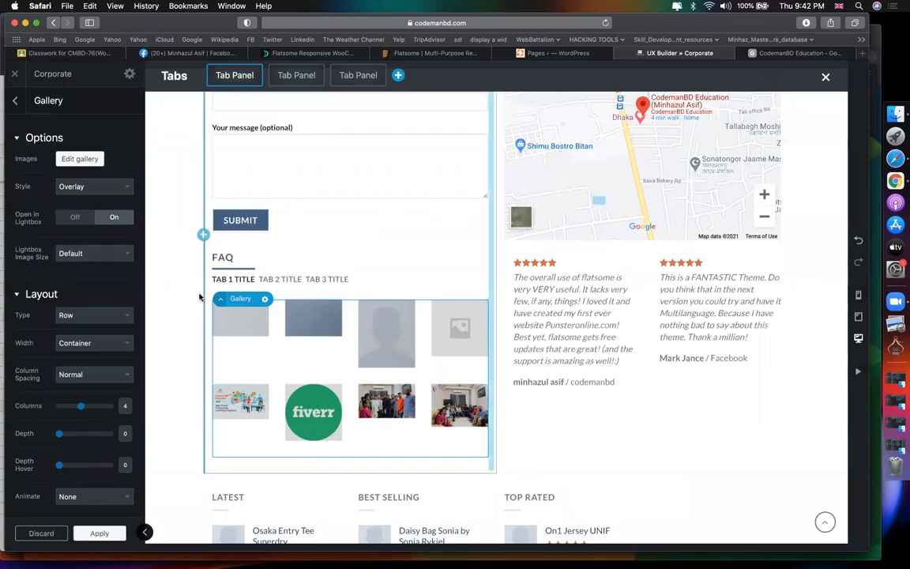
Step: Retitle the first FAQ tab as members and collapse its tab panel in the element tree
left_click(240, 280)
triple_click(90, 133)
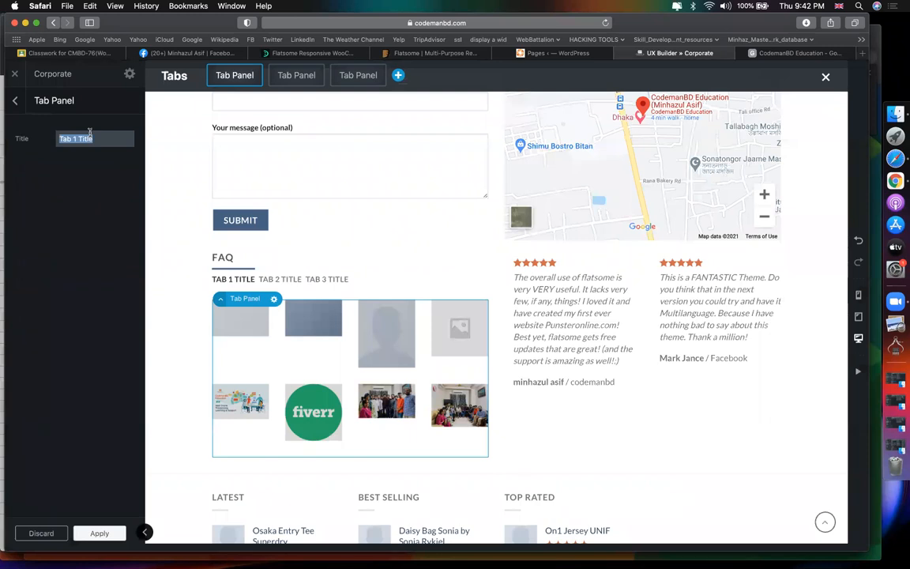
type("members")
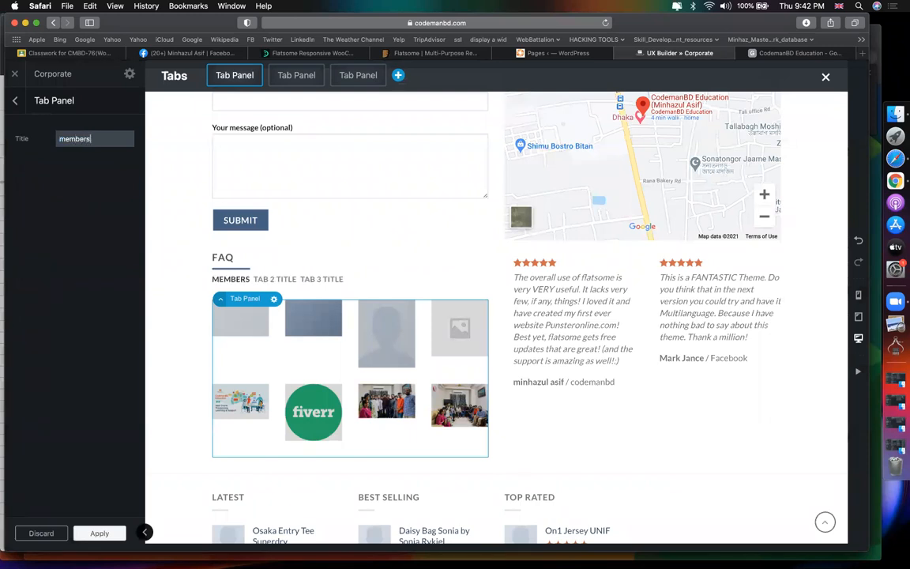
left_click(12, 89)
scroll(87, 448, "down", 3)
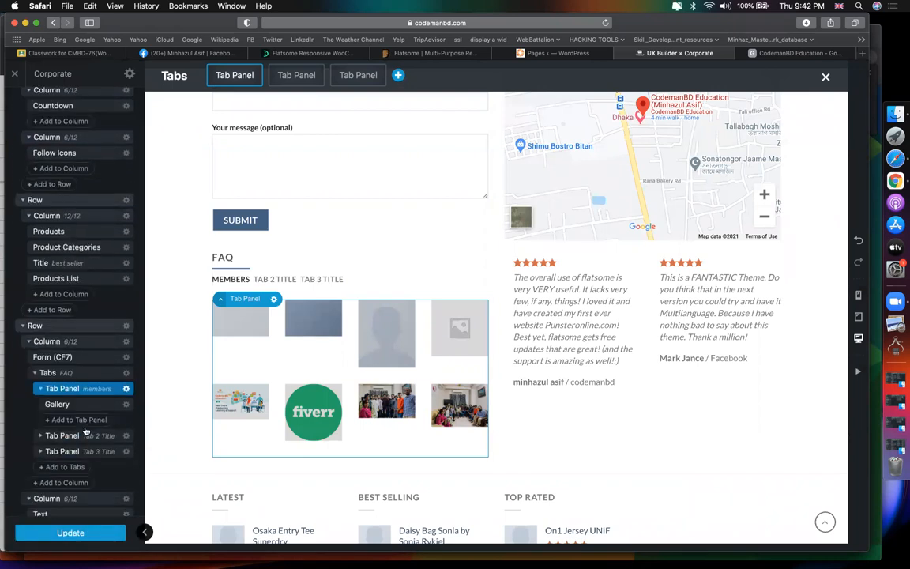
left_click(35, 388)
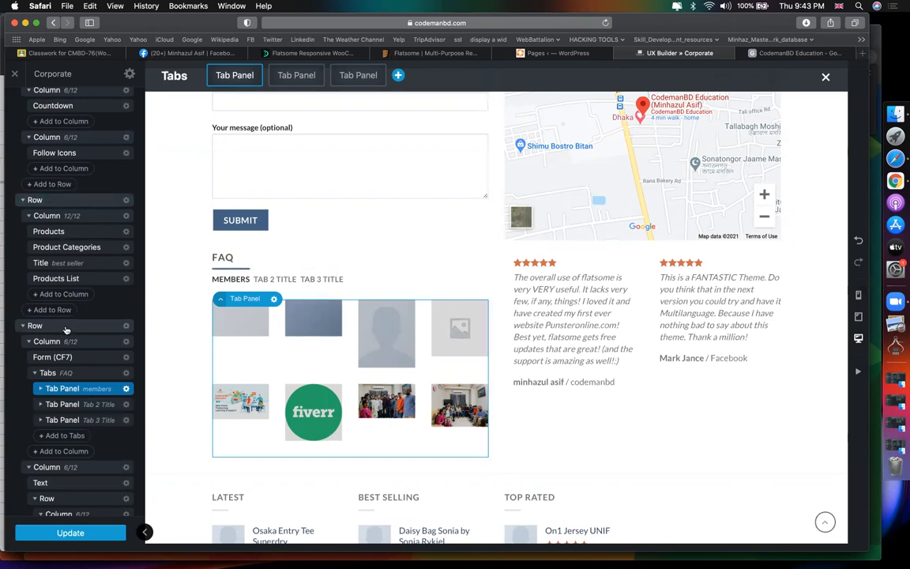
Step: Add a Flip Book element from the Shop elements directly below the gallery in the members tab
scroll(79, 300, "down", 4)
scroll(322, 335, "down", 4)
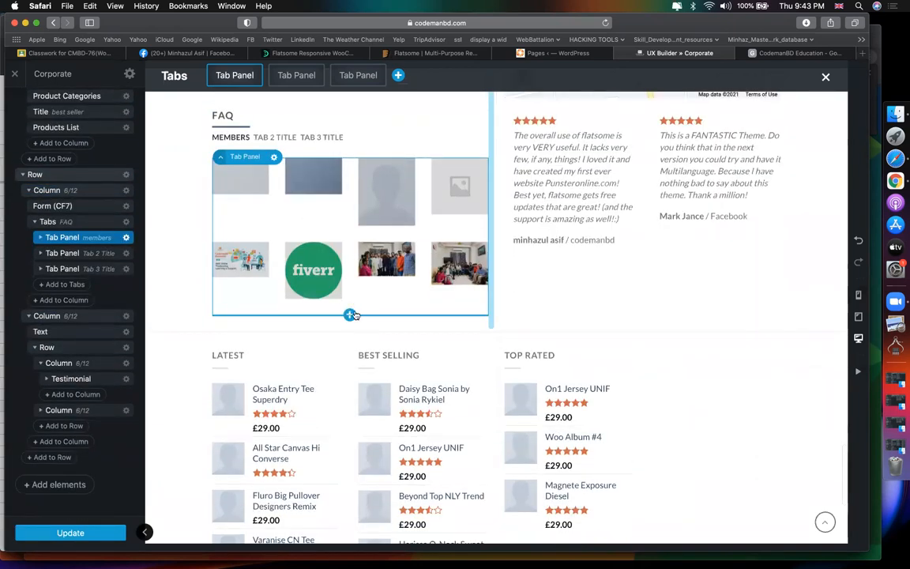
left_click(350, 316)
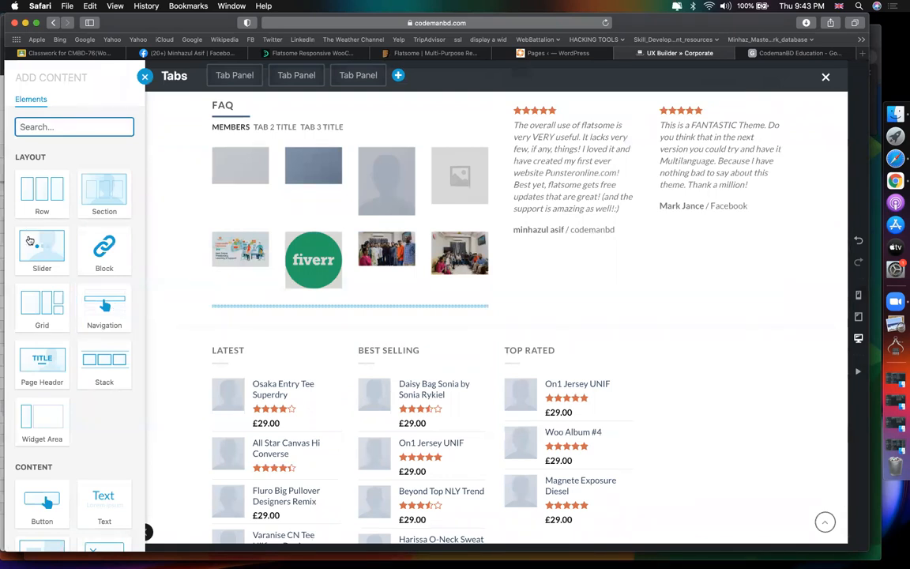
scroll(32, 245, "down", 10)
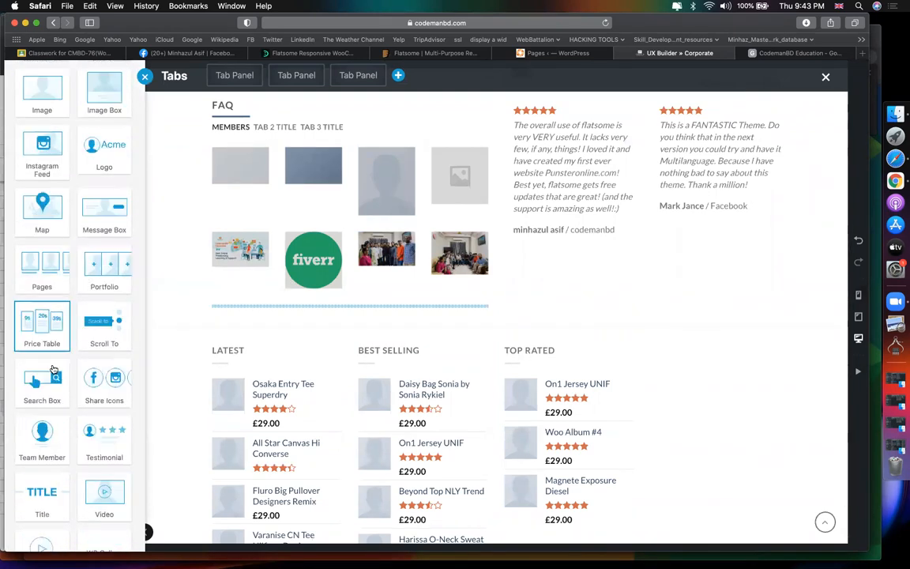
scroll(52, 370, "down", 3)
scroll(110, 379, "down", 1)
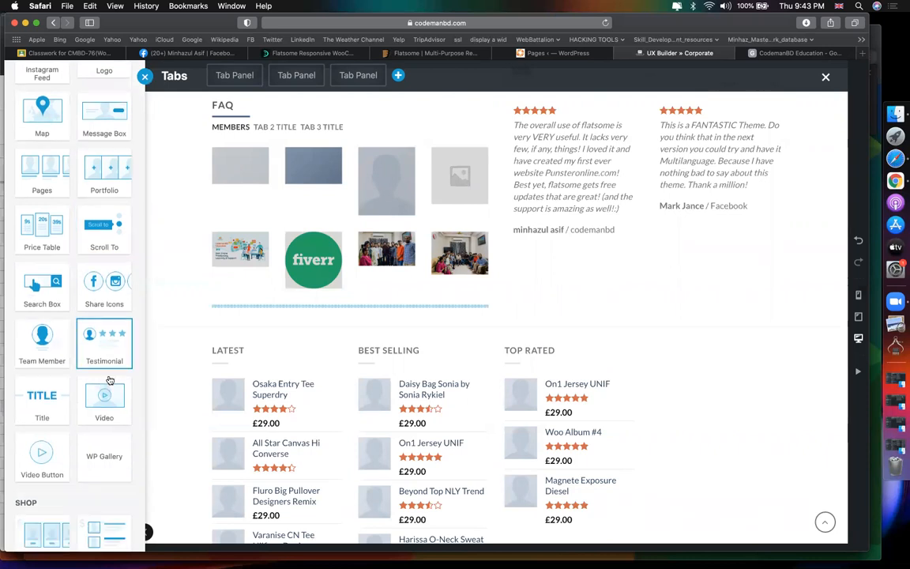
scroll(110, 381, "down", 2)
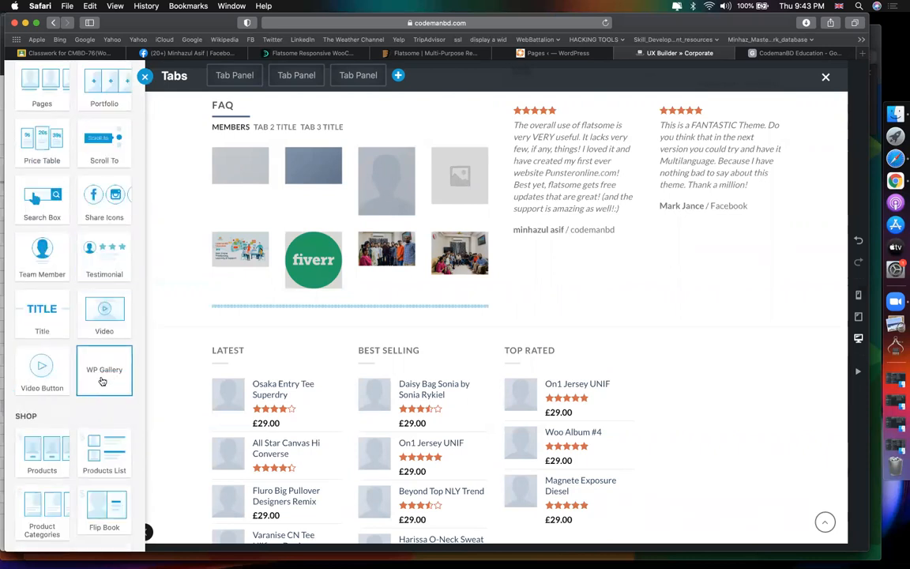
scroll(80, 394, "down", 5)
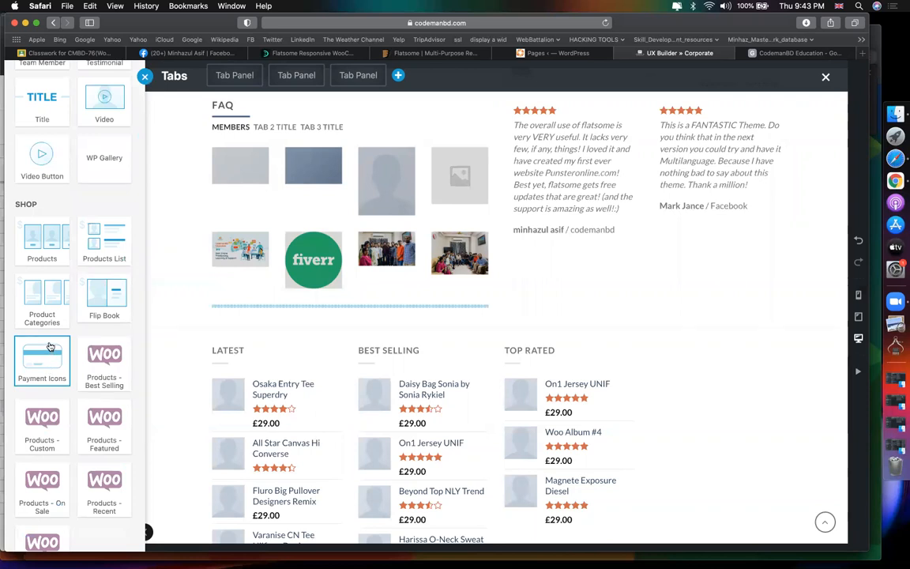
scroll(49, 346, "up", 2)
scroll(49, 346, "down", 2)
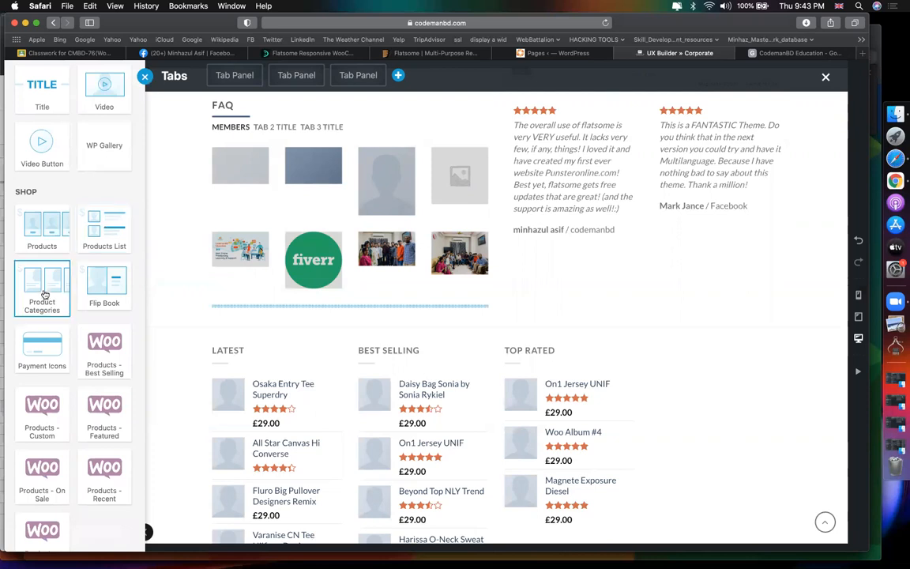
left_click_drag(97, 293, 209, 324)
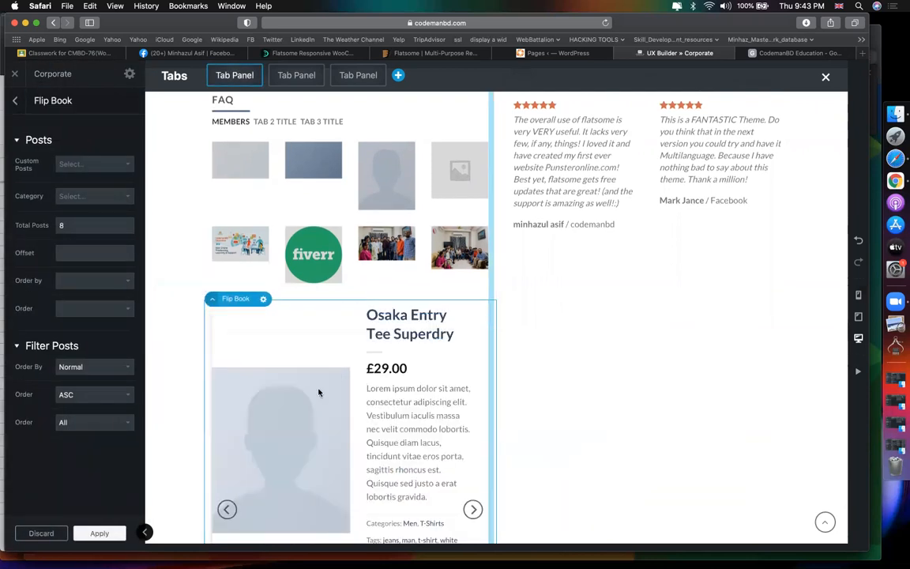
Step: Review the Flip Book's layout and Custom Posts choices, and set its Category to Bags
scroll(348, 396, "down", 2)
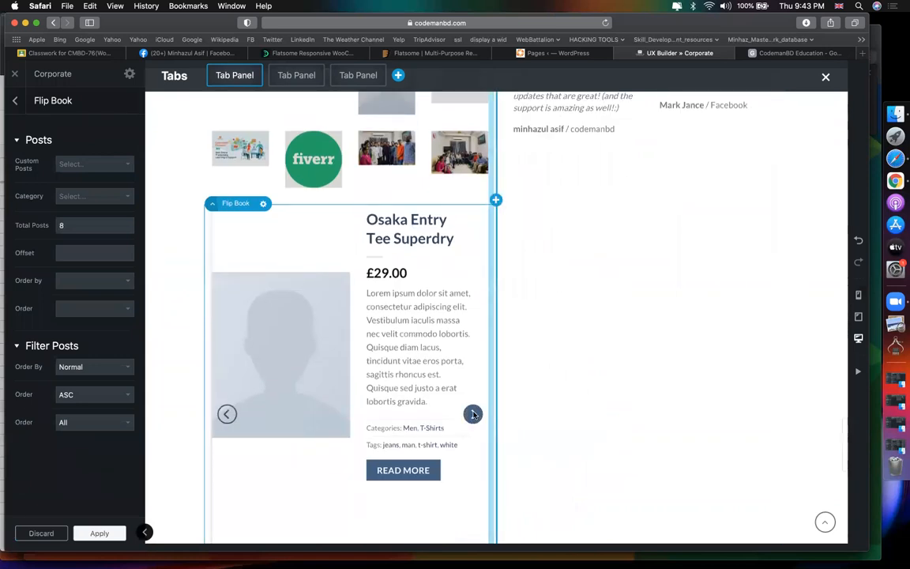
scroll(470, 407, "down", 2)
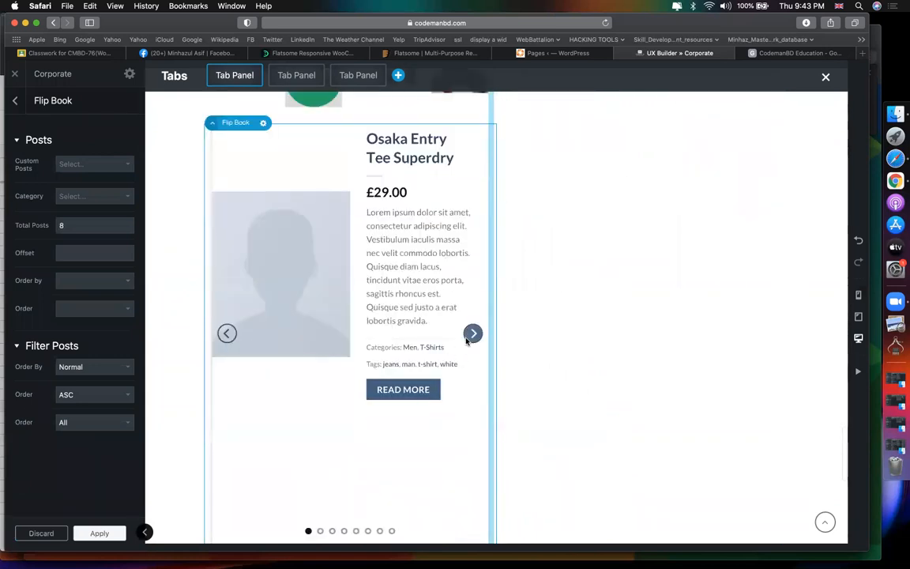
scroll(237, 215, "up", 2)
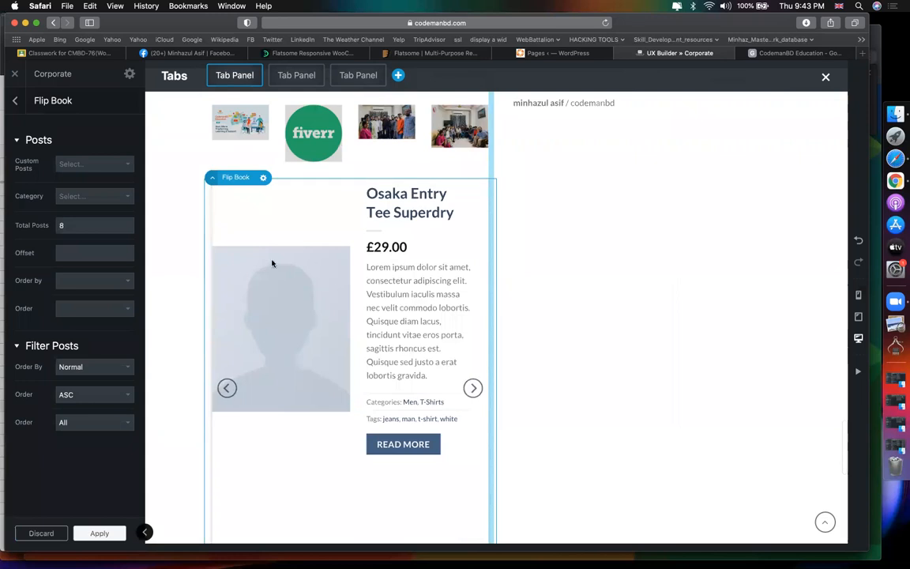
left_click(93, 164)
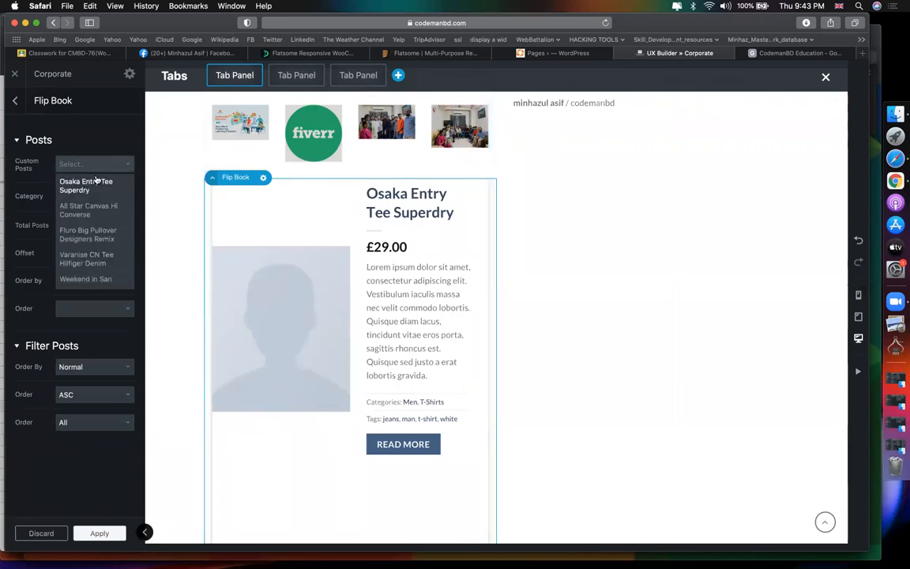
left_click(105, 126)
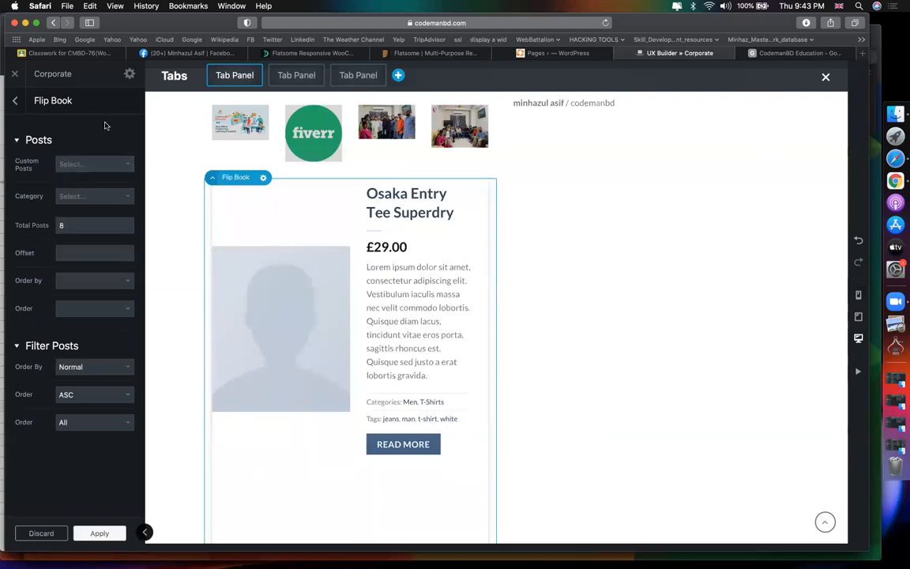
left_click(98, 196)
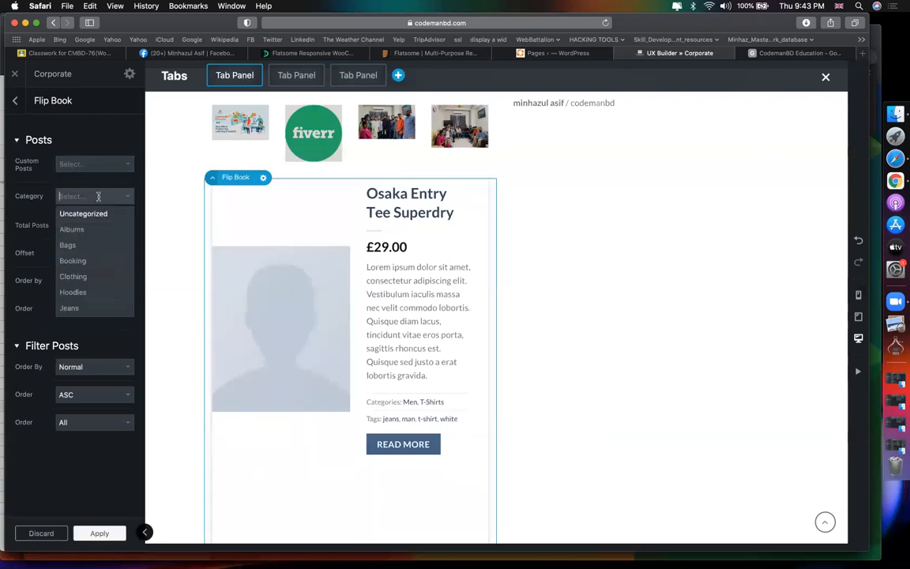
left_click(80, 245)
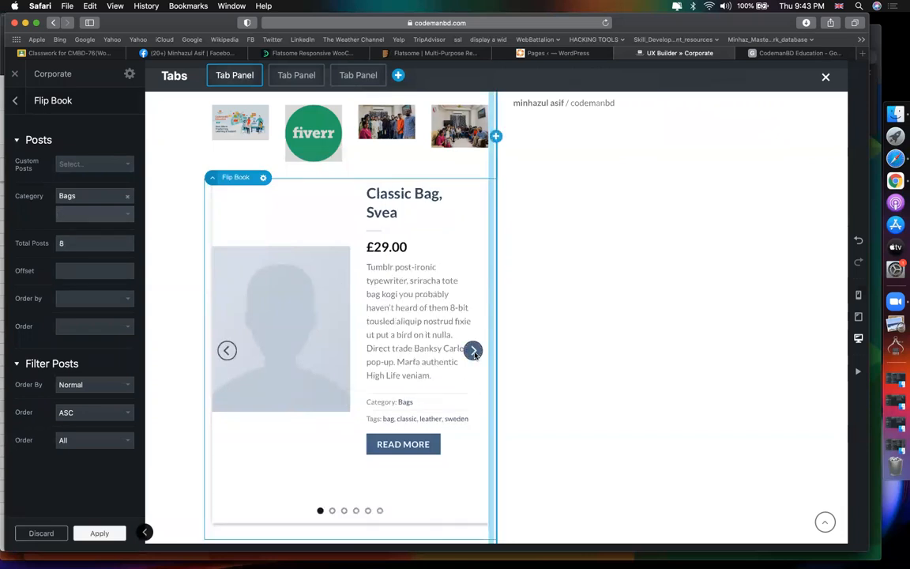
Step: Limit the Flip Book to 5 total posts, check its Custom Posts choices, and return to the element tree
double_click(80, 243)
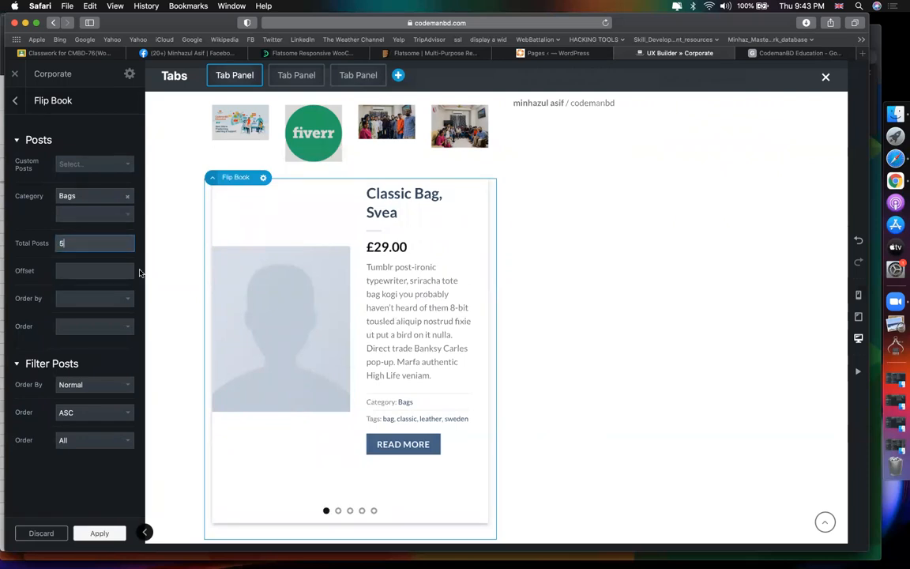
left_click(95, 165)
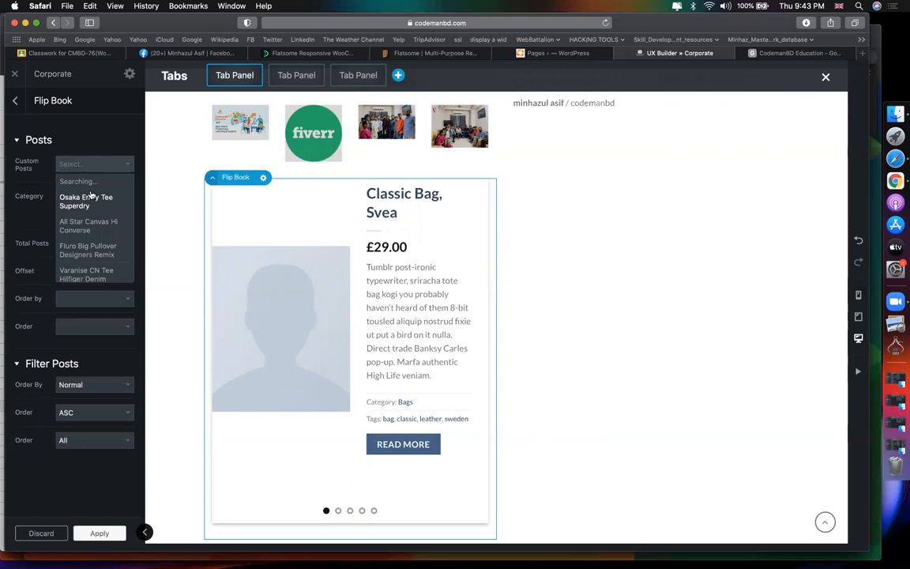
left_click(96, 142)
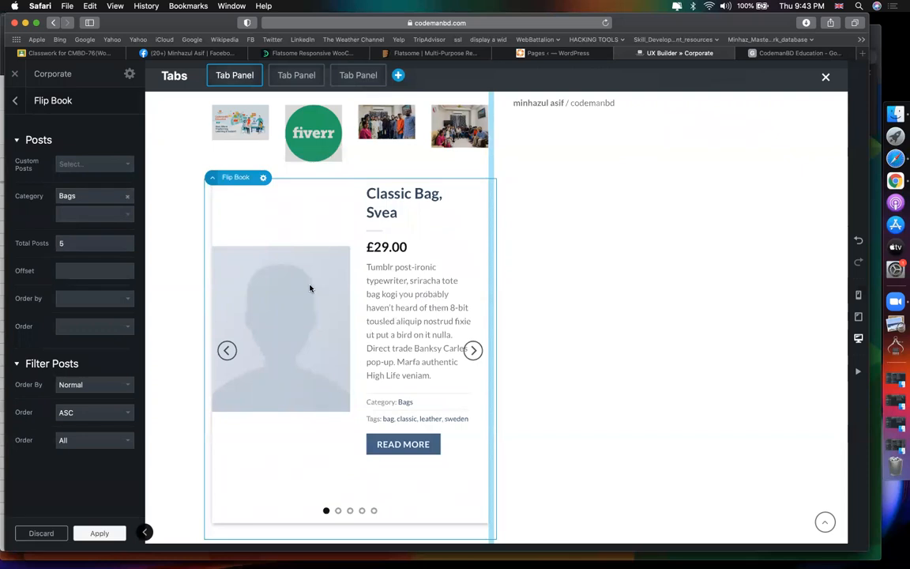
left_click(14, 90)
scroll(65, 316, "down", 10)
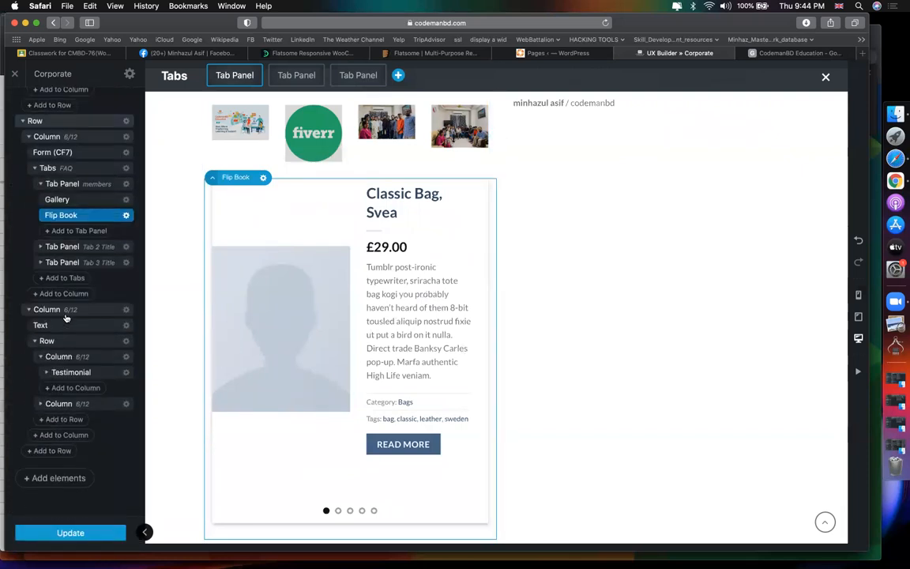
scroll(405, 447, "down", 5)
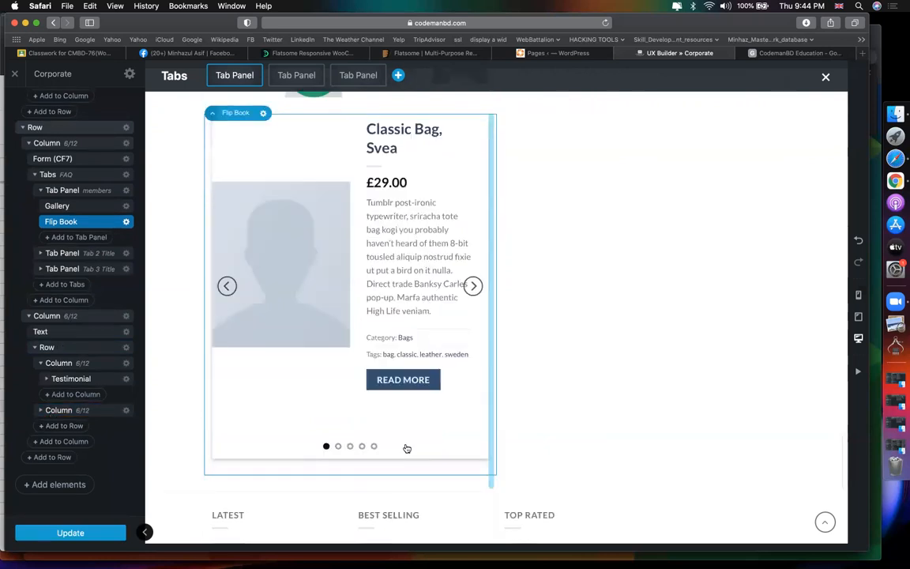
left_click(495, 354)
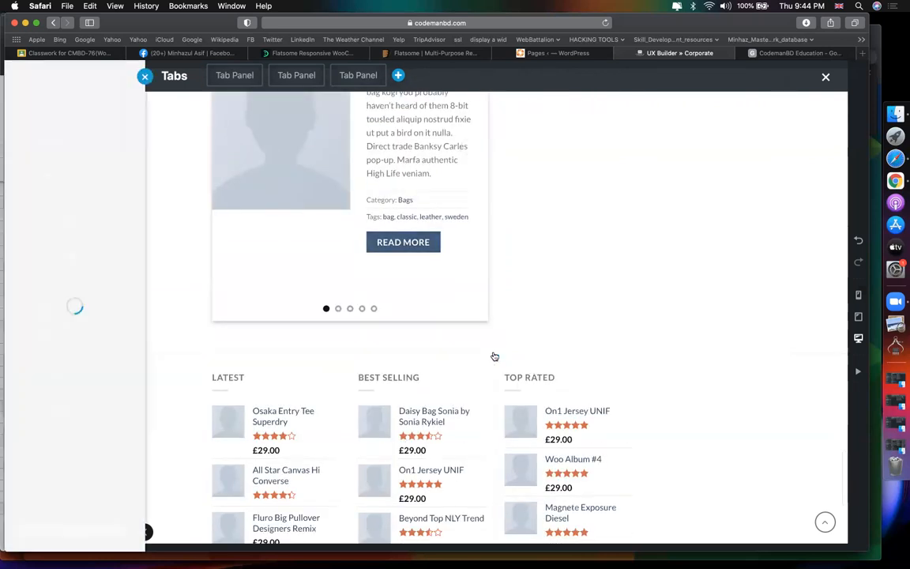
scroll(402, 307, "down", 1)
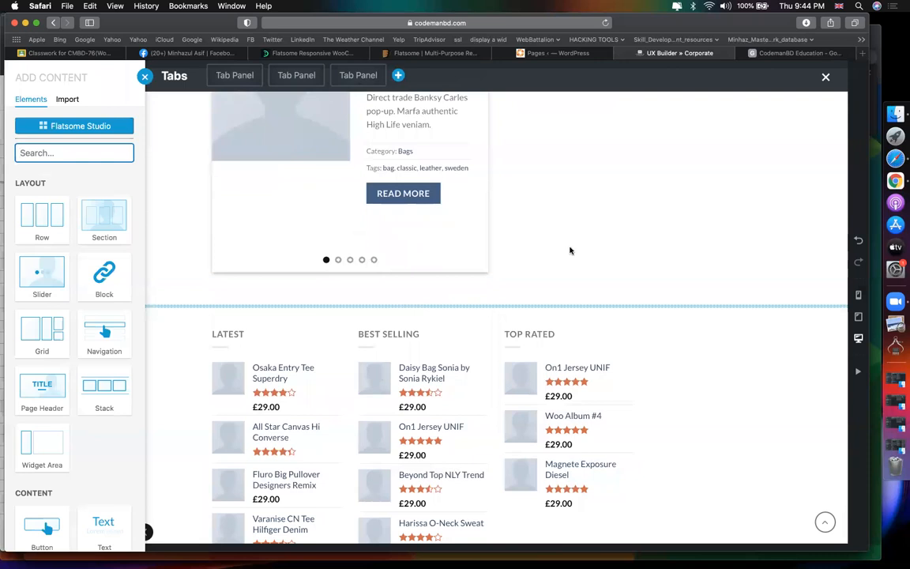
left_click(571, 251)
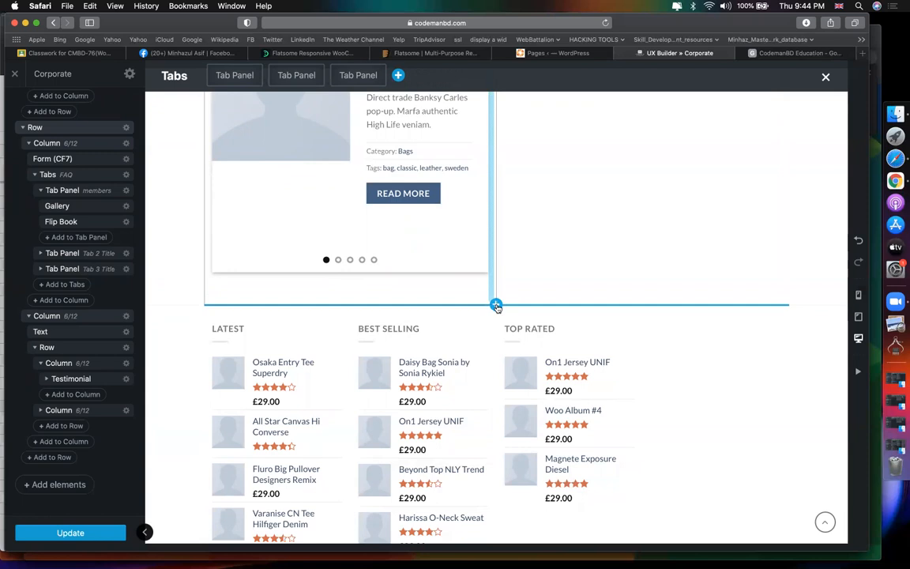
Step: Add a Message Box element below the row that holds the FAQ tabs
left_click(496, 305)
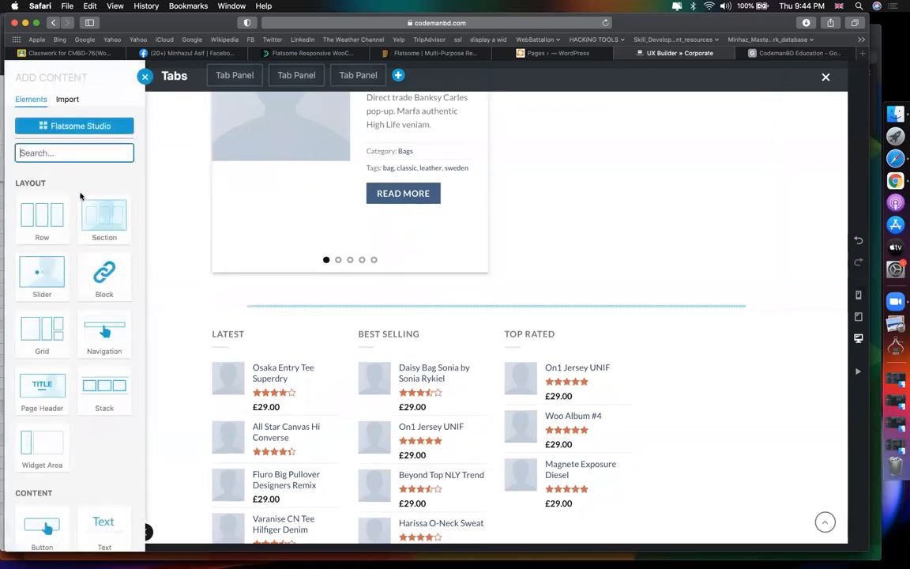
scroll(104, 324, "down", 5)
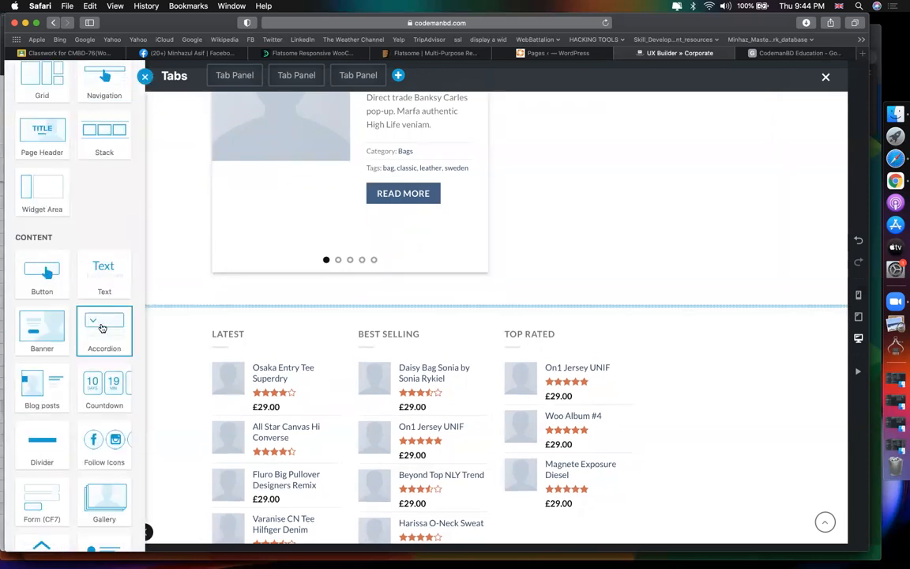
scroll(101, 327, "down", 5)
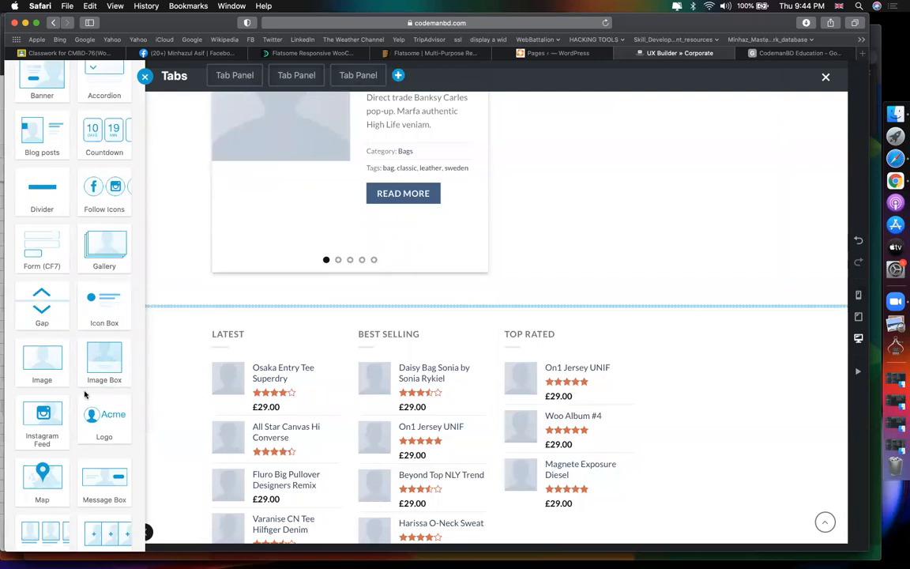
scroll(86, 394, "down", 4)
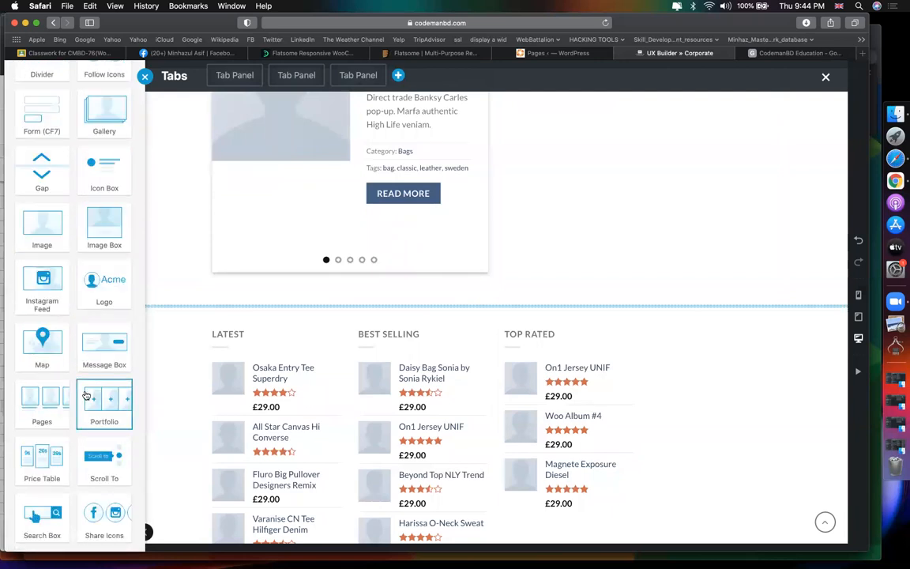
left_click(105, 345)
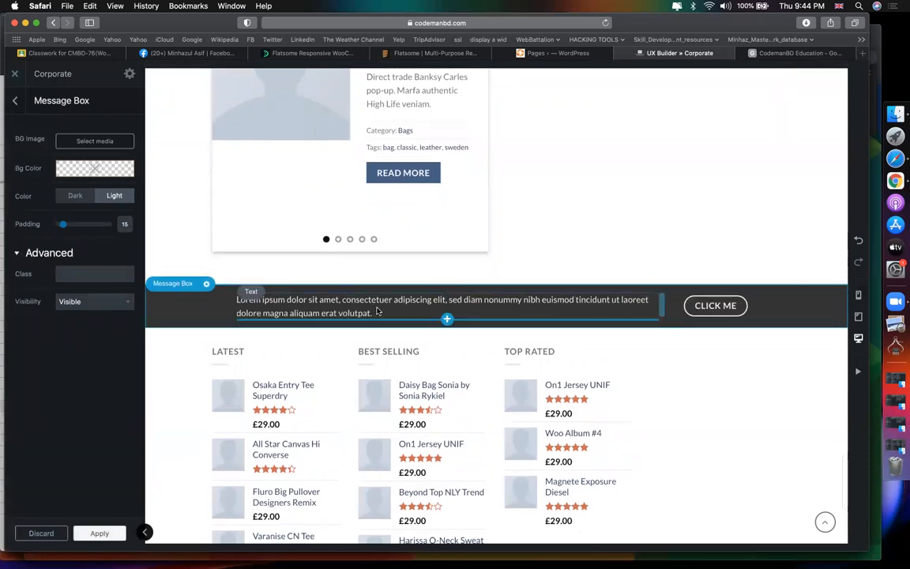
Step: Replace the placeholder text in the new message box with "get offer now !"
left_click(429, 305)
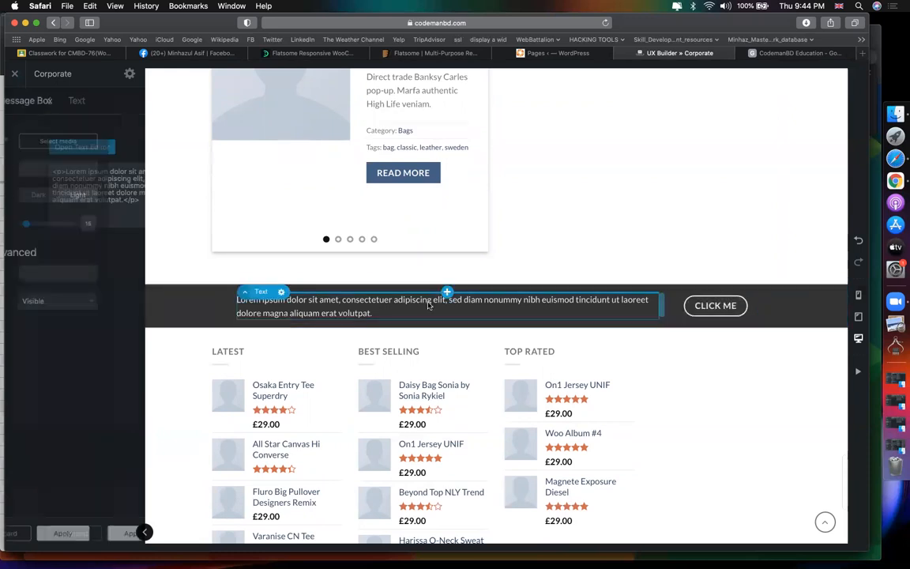
left_click(59, 184)
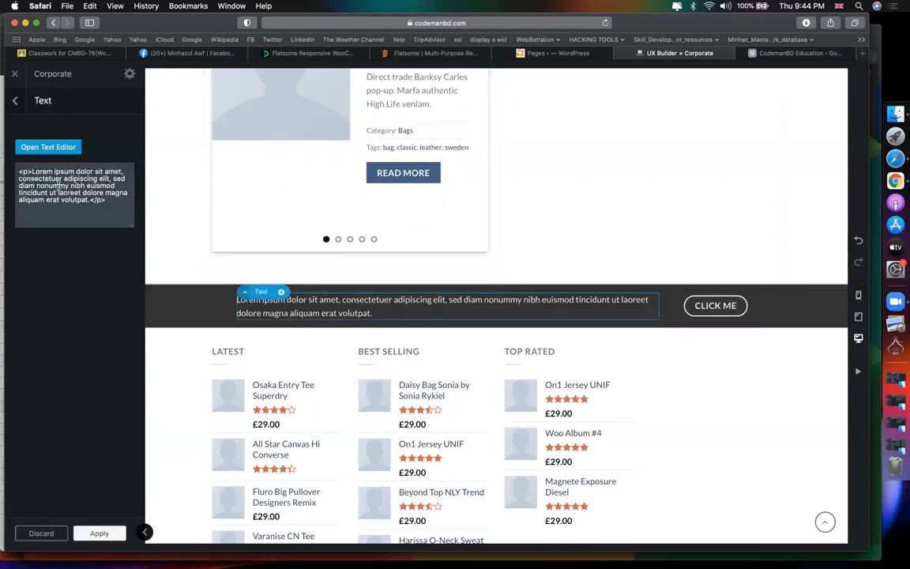
left_click(45, 150)
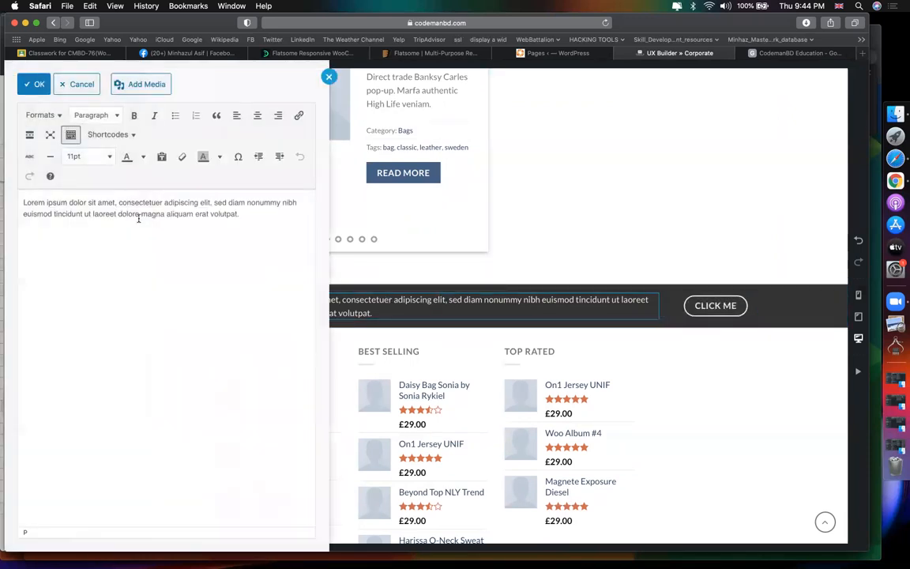
key("super+a")
type("get o")
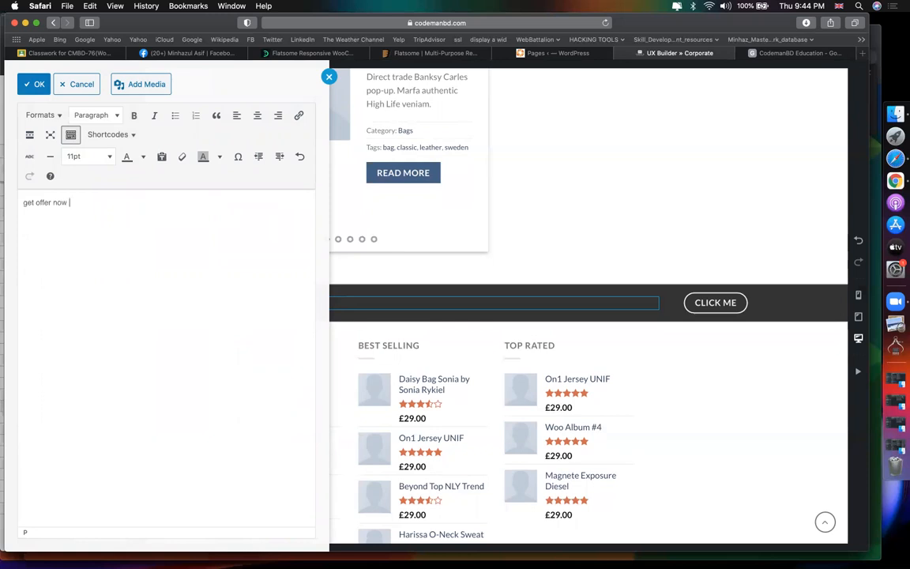
left_click(35, 83)
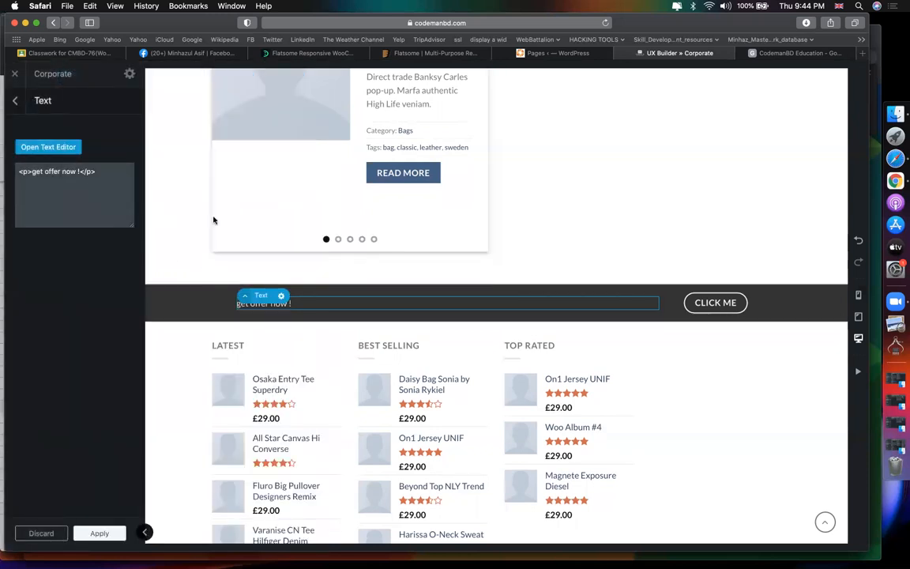
Step: Right-align the message box's "get offer now !" text and format it as Heading 1
left_click(48, 147)
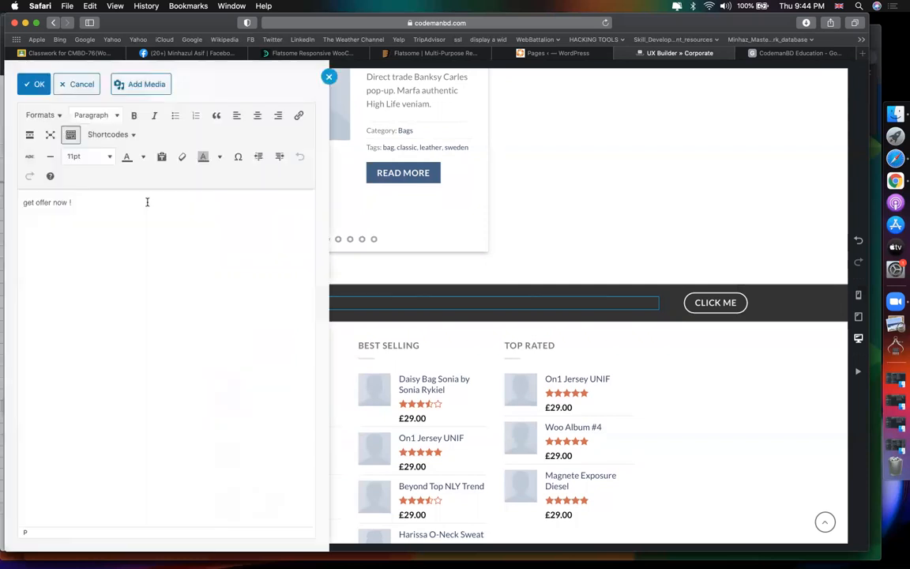
triple_click(140, 202)
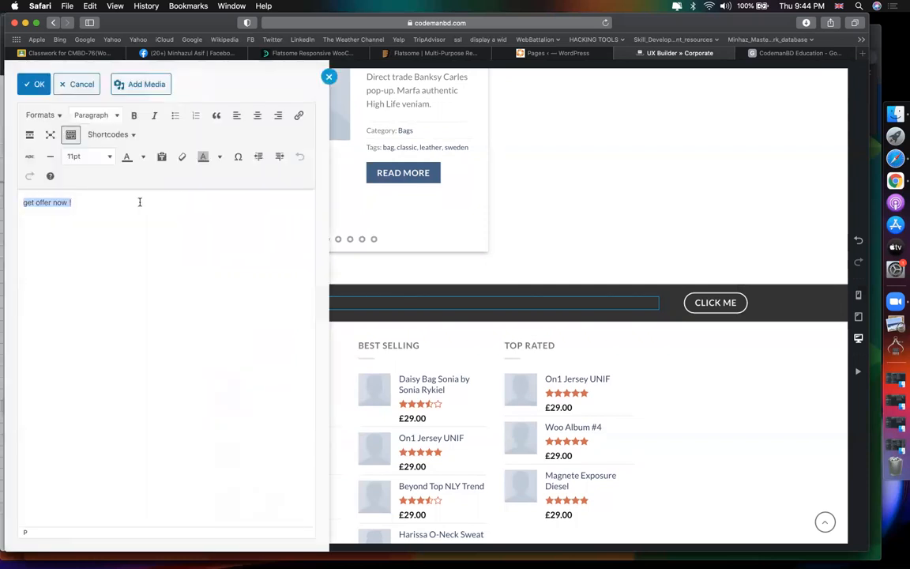
left_click(275, 119)
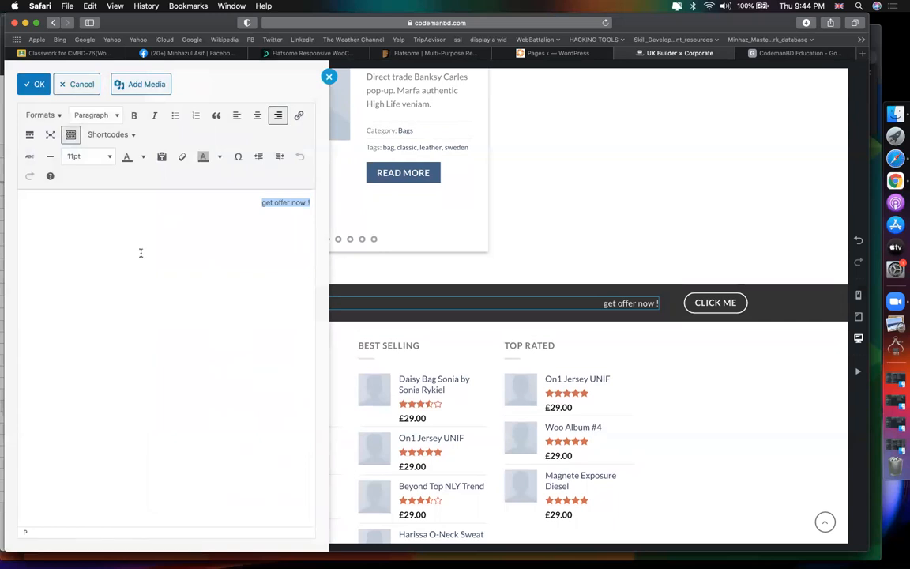
left_click(94, 115)
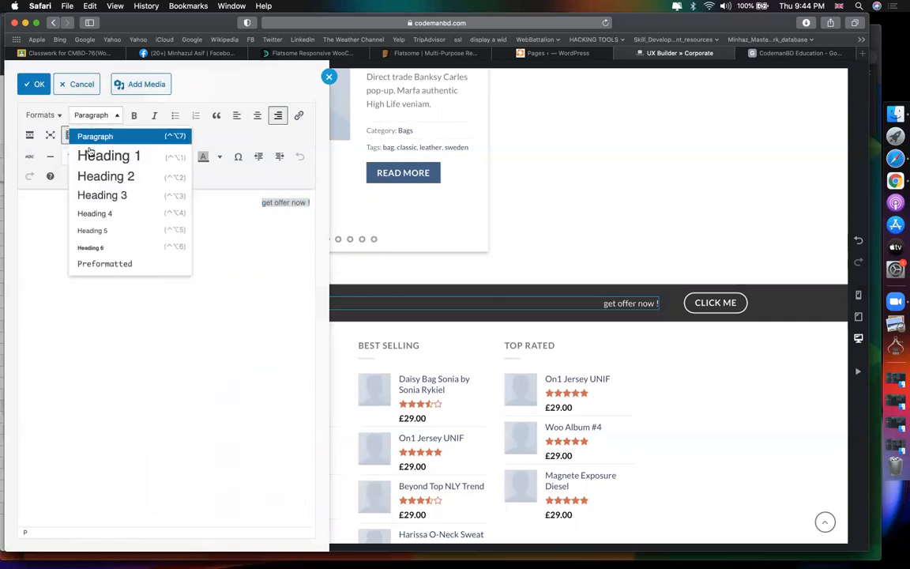
left_click(90, 155)
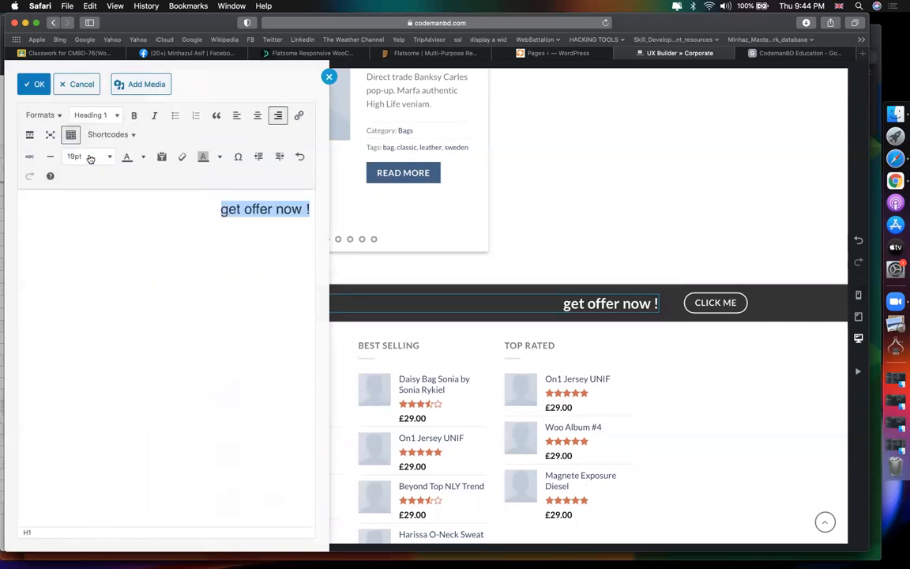
left_click(35, 85)
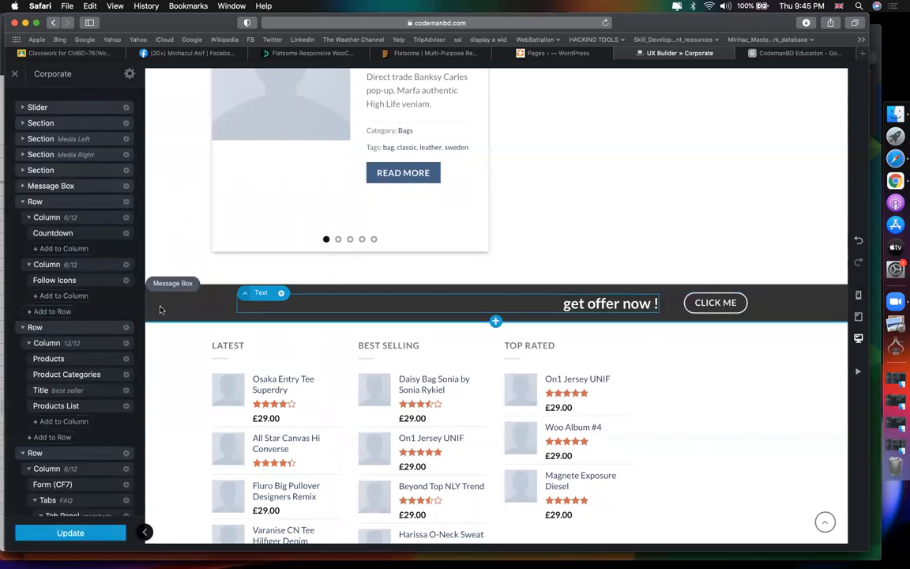
Step: Check the message box among the surrounding page content, close the adjacent column's settings, and save the page update
left_click(575, 224)
scroll(575, 224, "down", 4)
scroll(575, 224, "down", 2)
scroll(451, 311, "up", 6)
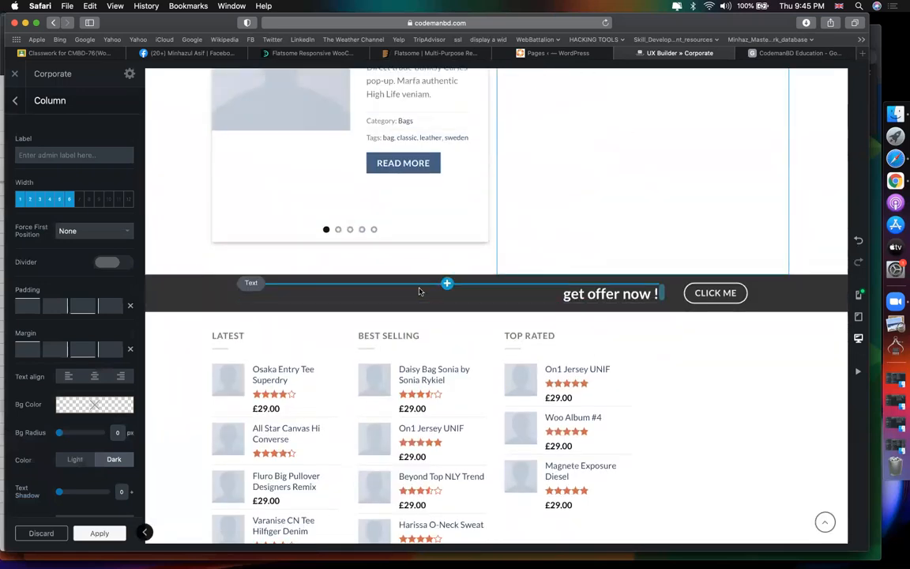
scroll(420, 291, "up", 20)
scroll(370, 263, "down", 20)
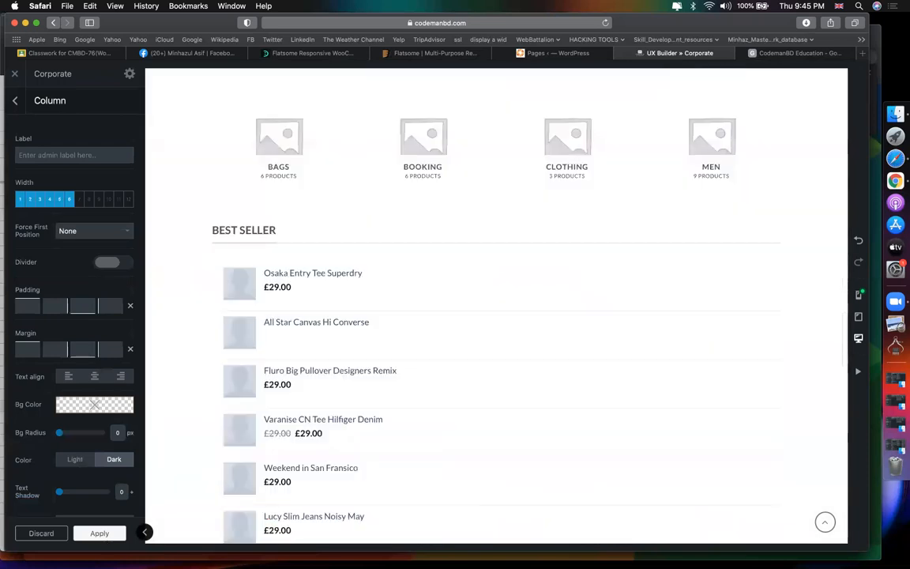
left_click(89, 534)
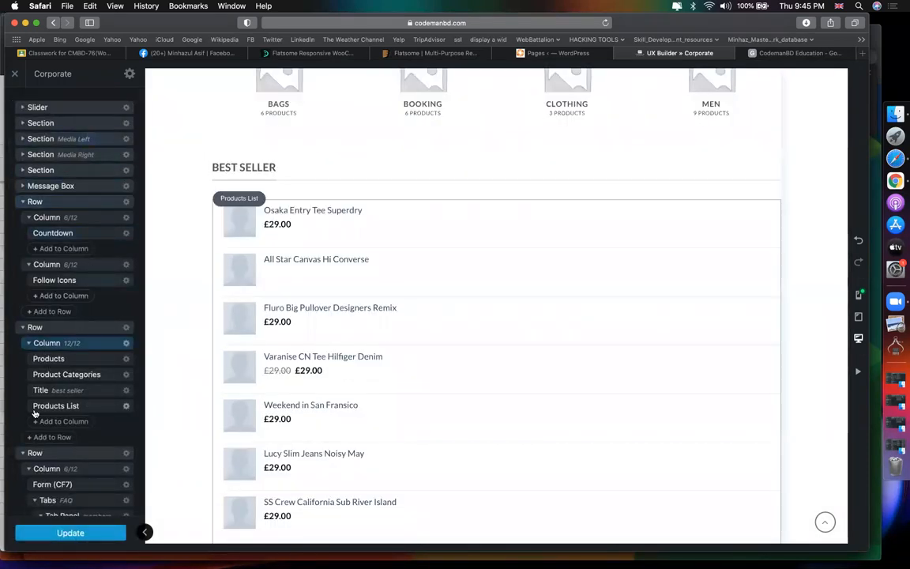
scroll(34, 414, "down", 4)
left_click(71, 533)
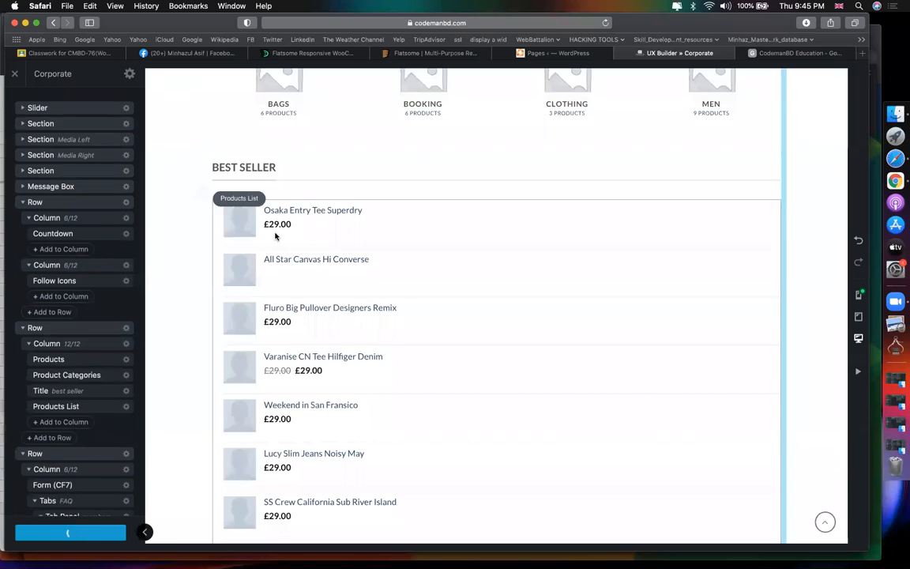
Step: Look through the updated page from the header banner down to the product and category listings
scroll(275, 236, "up", 20)
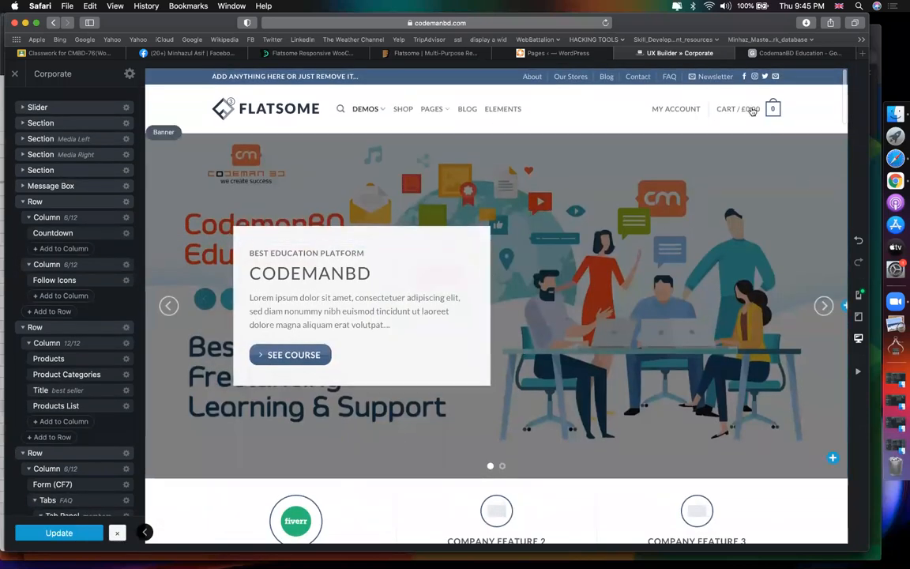
key("ctrl+Tab")
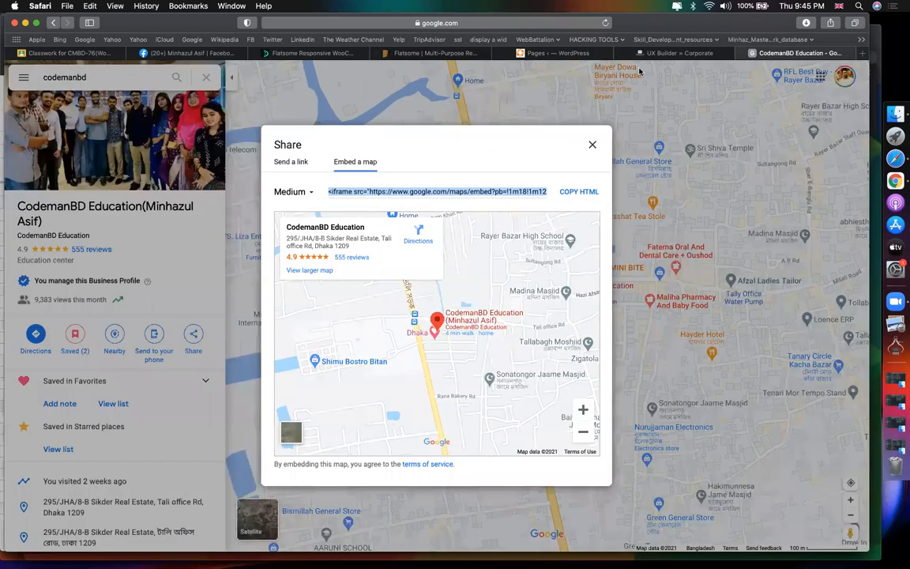
key("ctrl+shift+Tab")
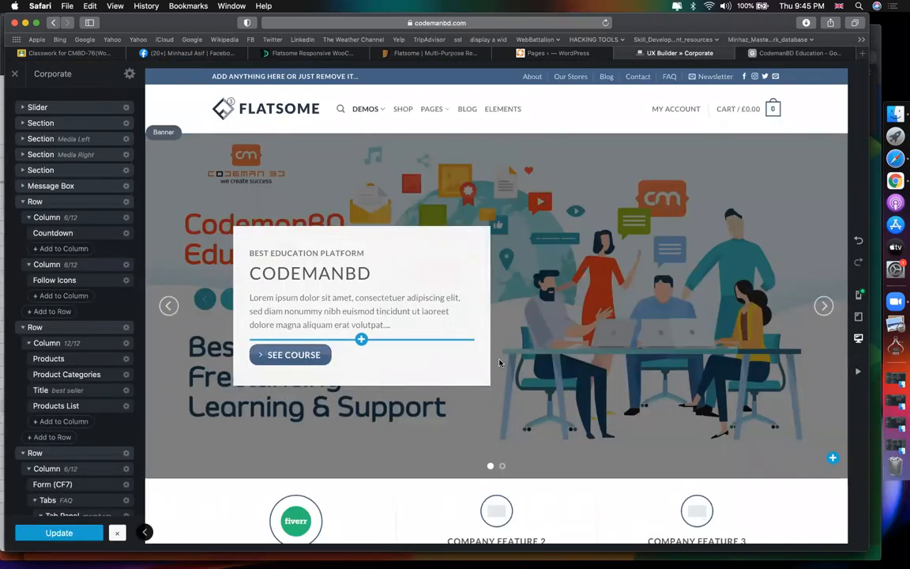
scroll(521, 451, "down", 20)
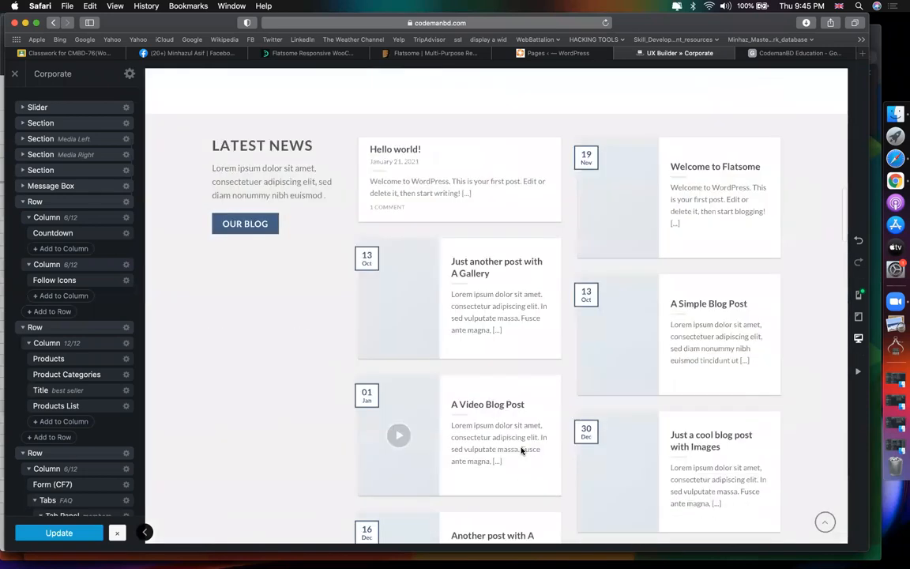
scroll(521, 450, "down", 2)
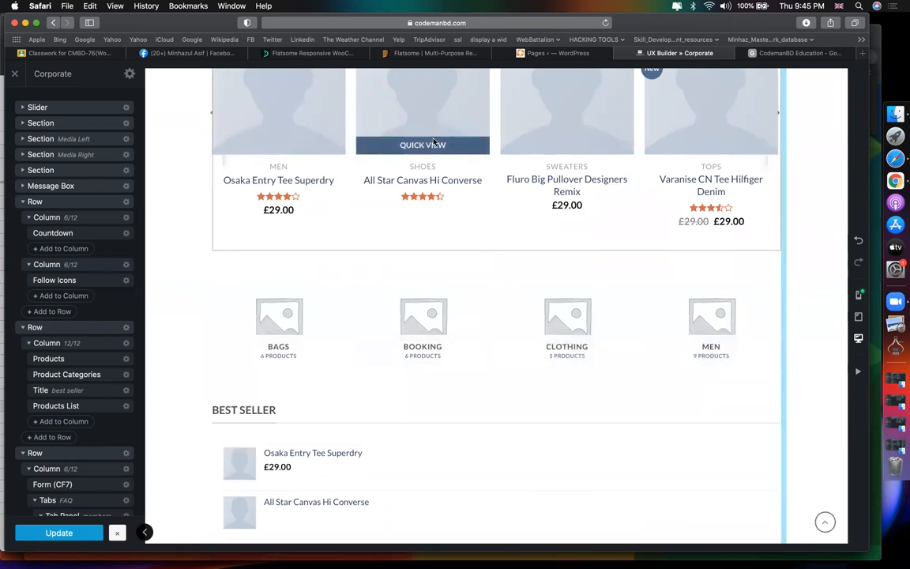
Step: Open the Sony WH-H900N headphones page on CHECK24 and look over its product layout
left_click(421, 154)
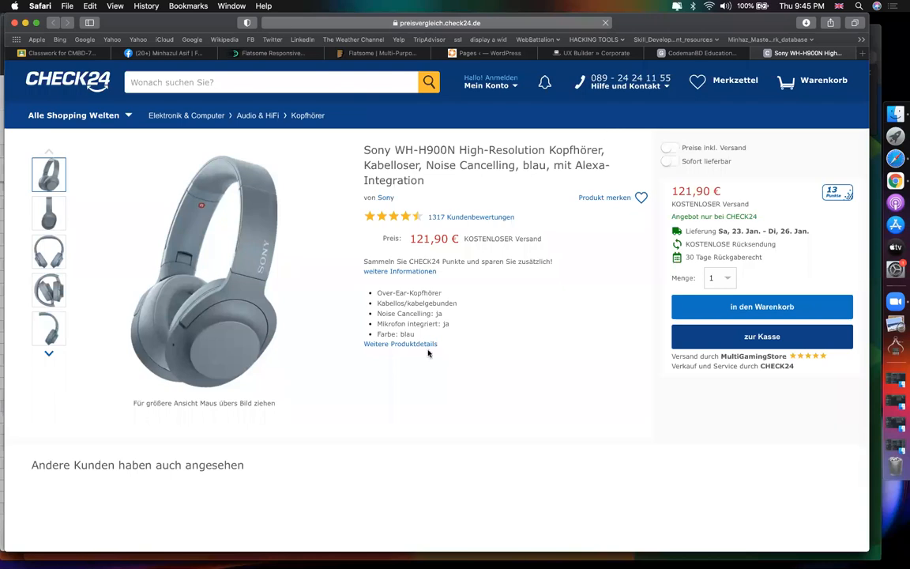
scroll(226, 356, "down", 5)
scroll(227, 355, "up", 5)
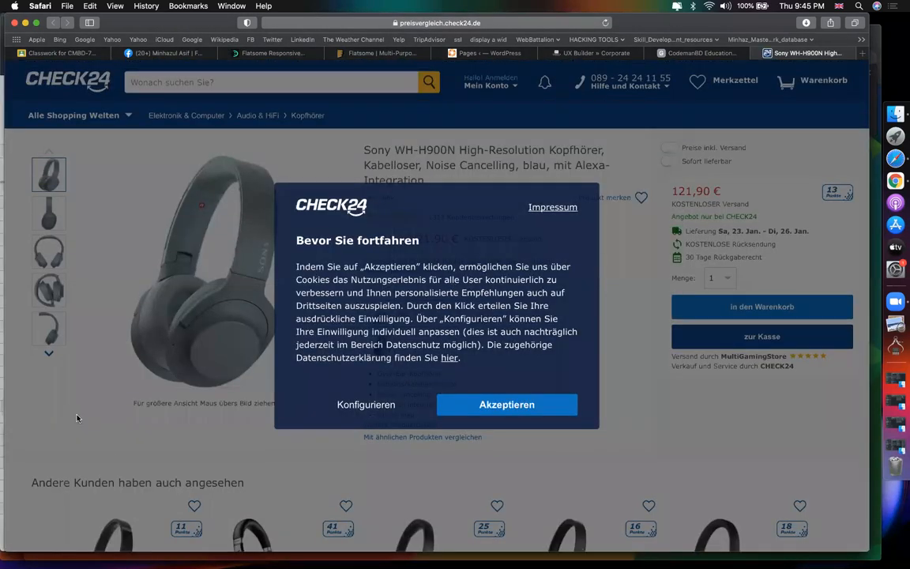
Step: Save the CHECK24 cookie selection with only Notwendig enabled, then view another gallery image and the blue colour variant of the headphones
left_click(351, 413)
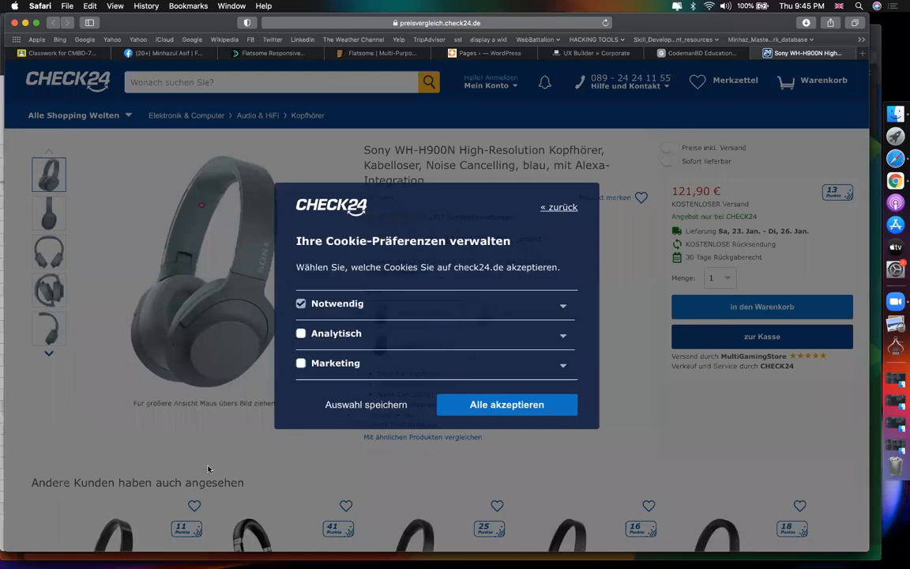
left_click(372, 411)
scroll(133, 415, "down", 2)
scroll(50, 248, "up", 2)
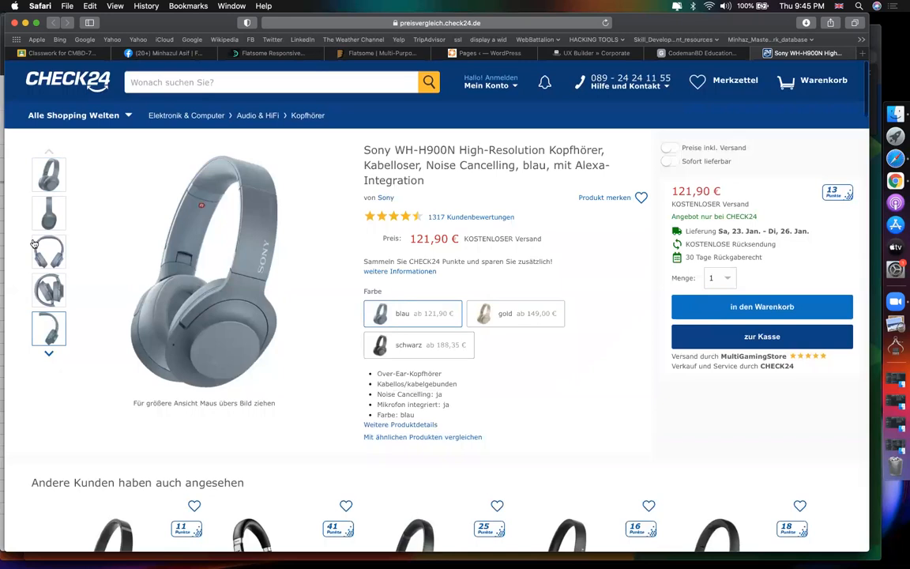
left_click(48, 212)
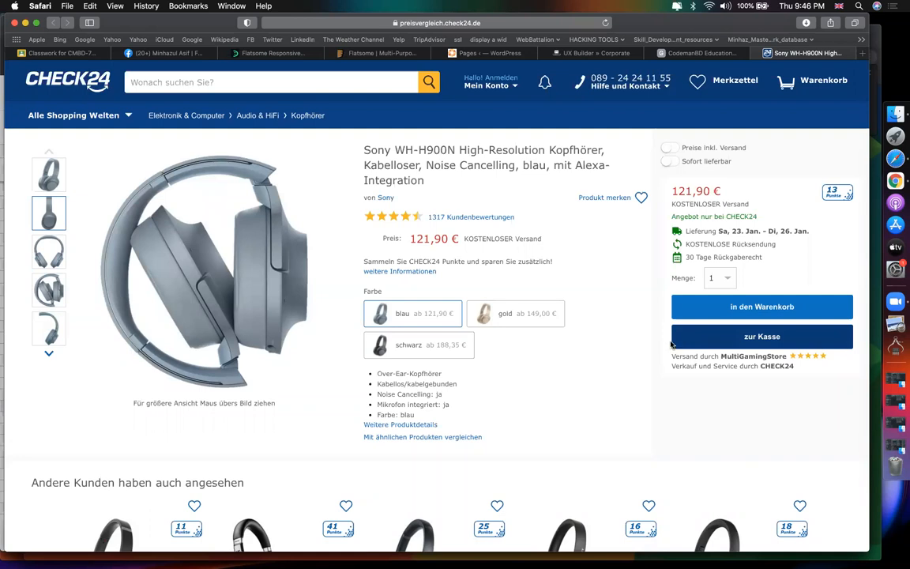
left_click(419, 315)
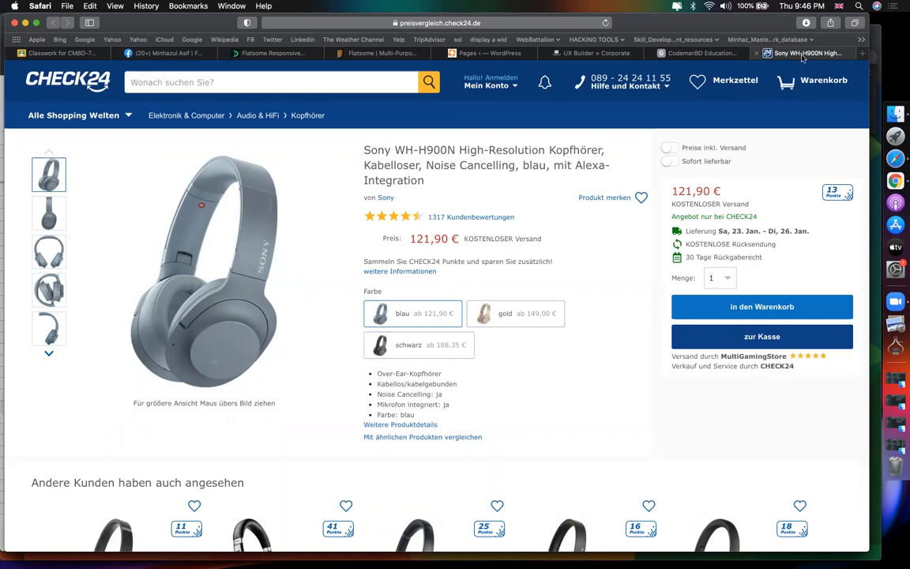
Step: Search Google for "woocommrece product addons" in place of the map page and look through the results
left_click(698, 53)
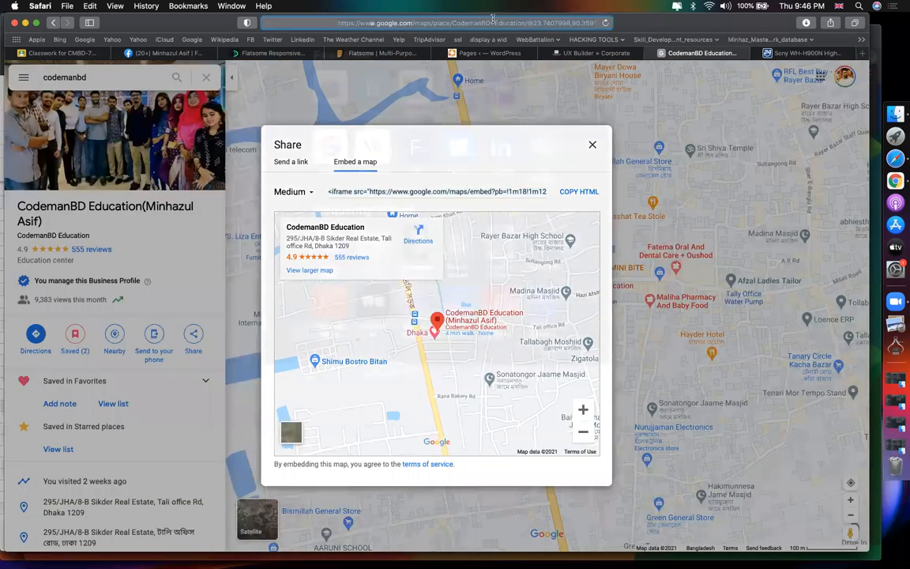
left_click(493, 18)
type("woocommrece pro")
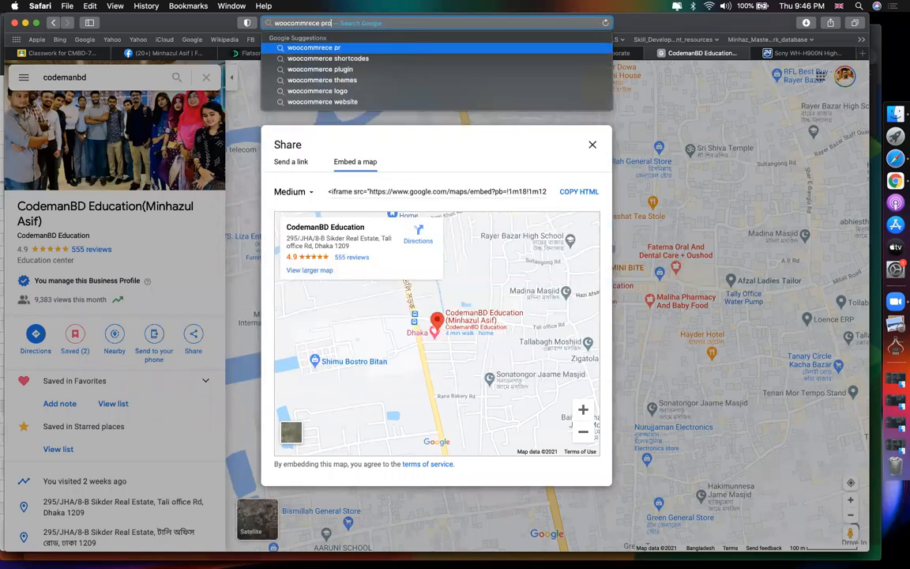
type("duct addons")
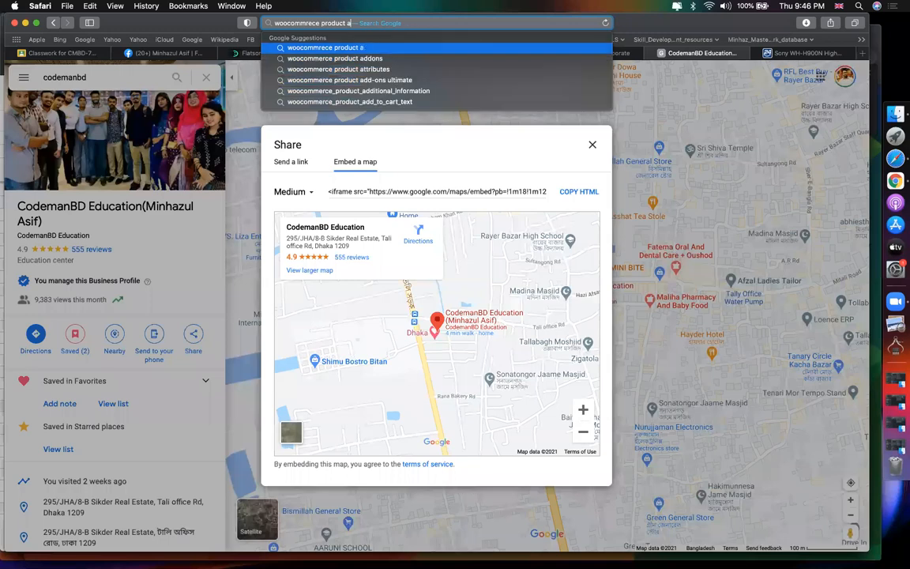
key("Return")
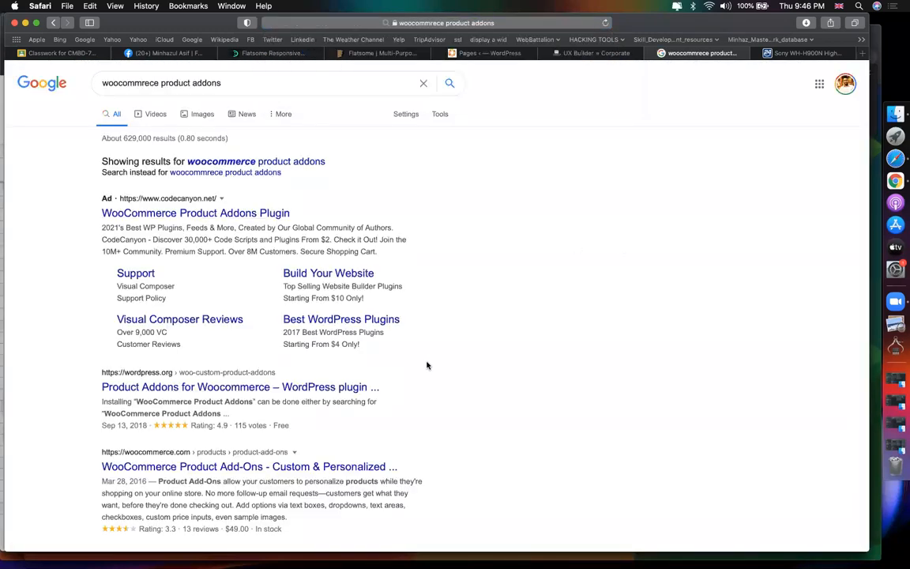
scroll(426, 366, "down", 5)
scroll(583, 358, "down", 2)
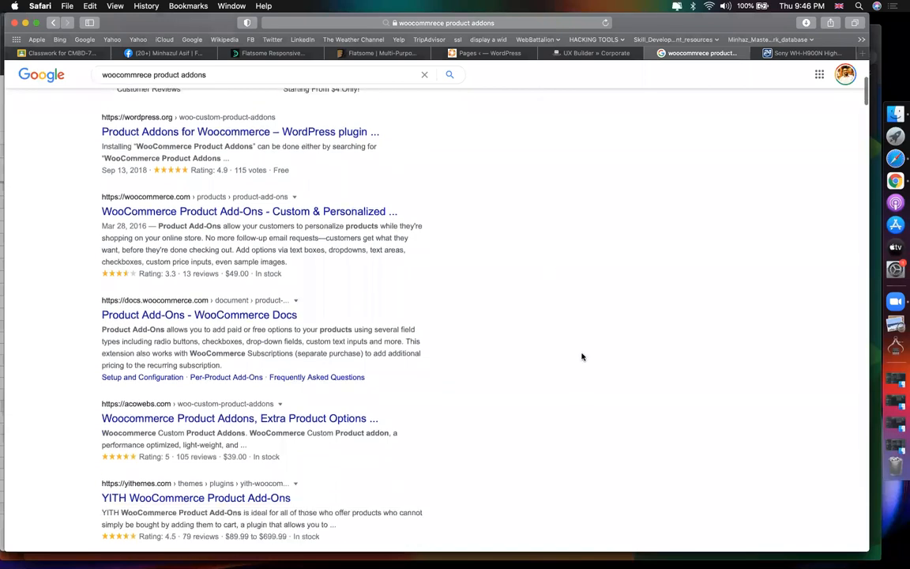
scroll(584, 358, "up", 2)
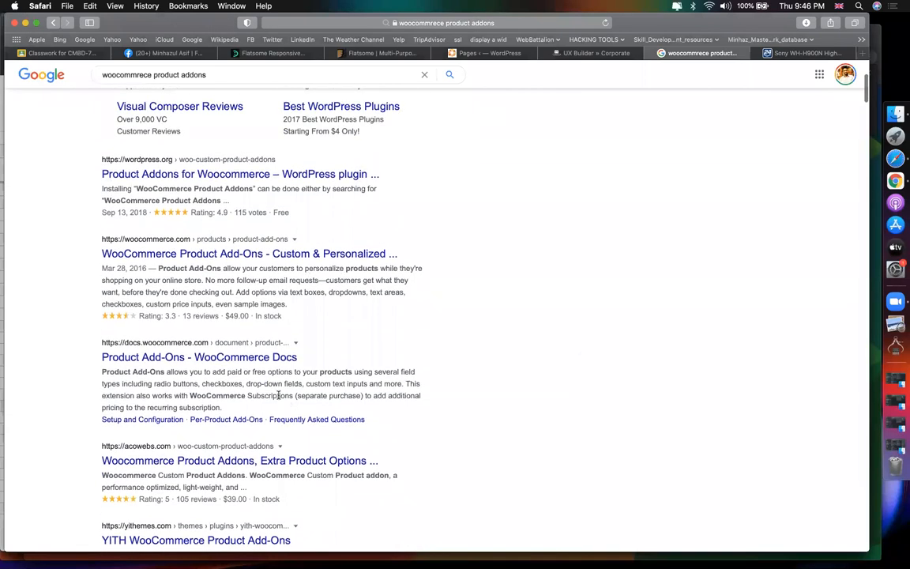
Step: Open youtube.com and search for "codemanbd"
left_click(544, 23)
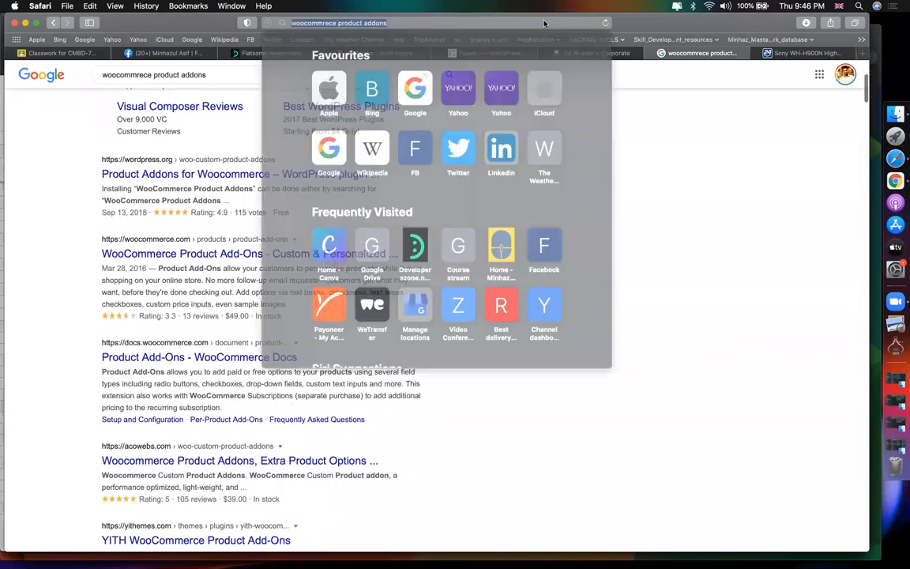
type("co")
key("BackSpace")
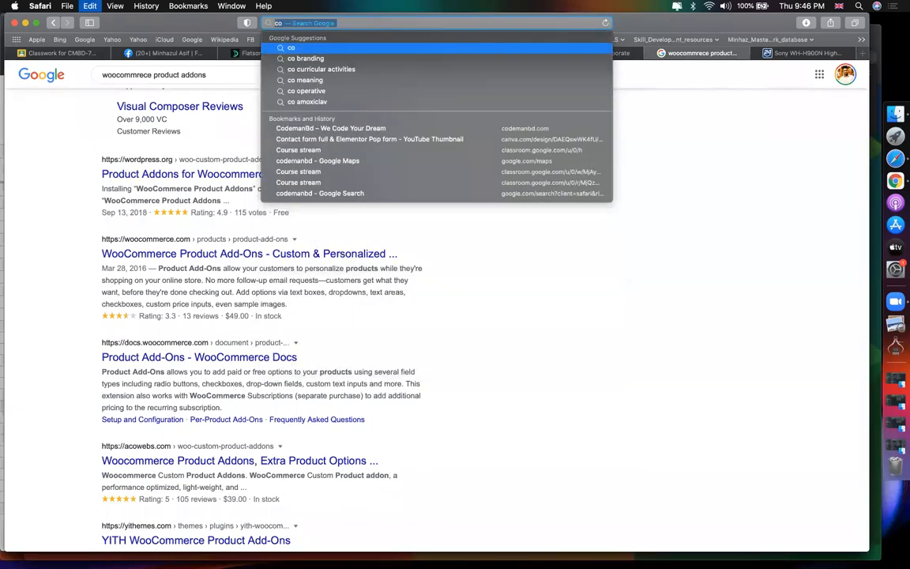
type("youtube.com")
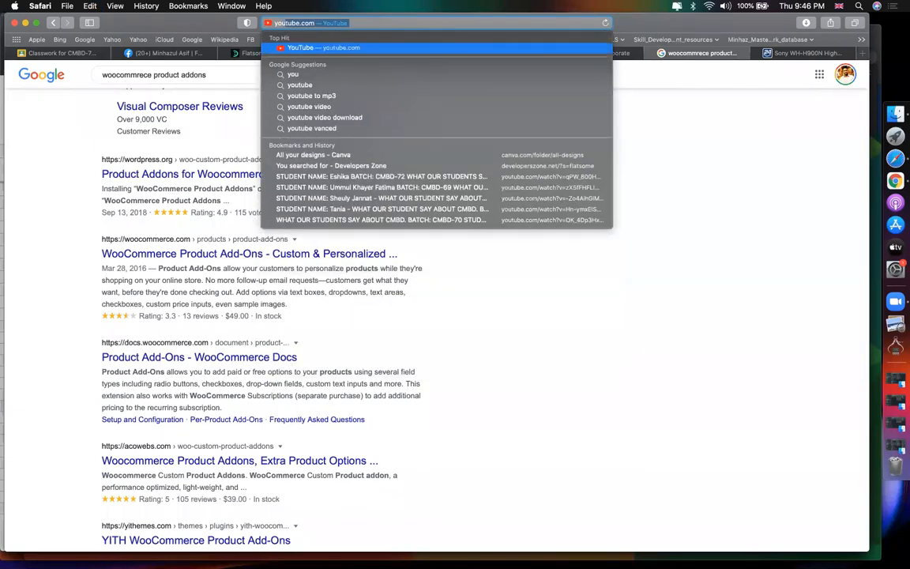
key("Return")
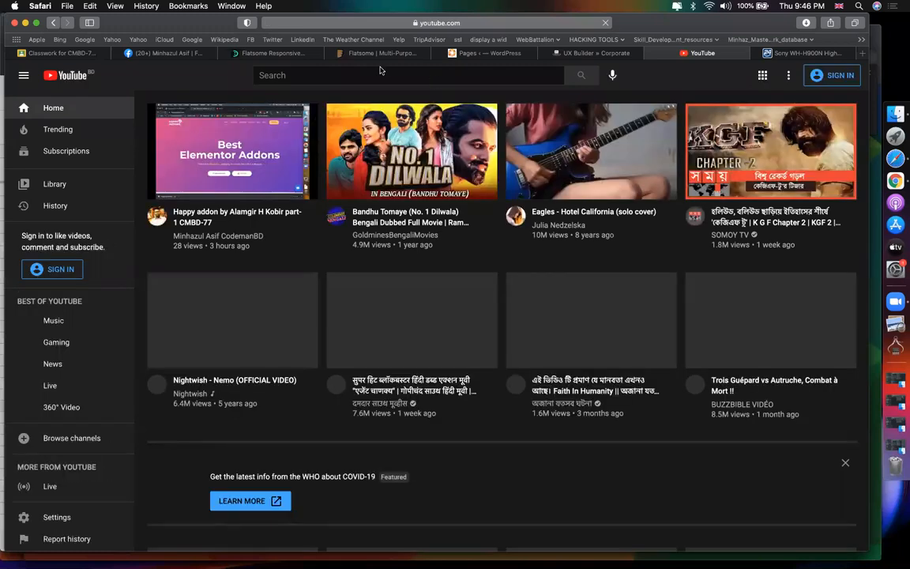
left_click(353, 70)
type("co")
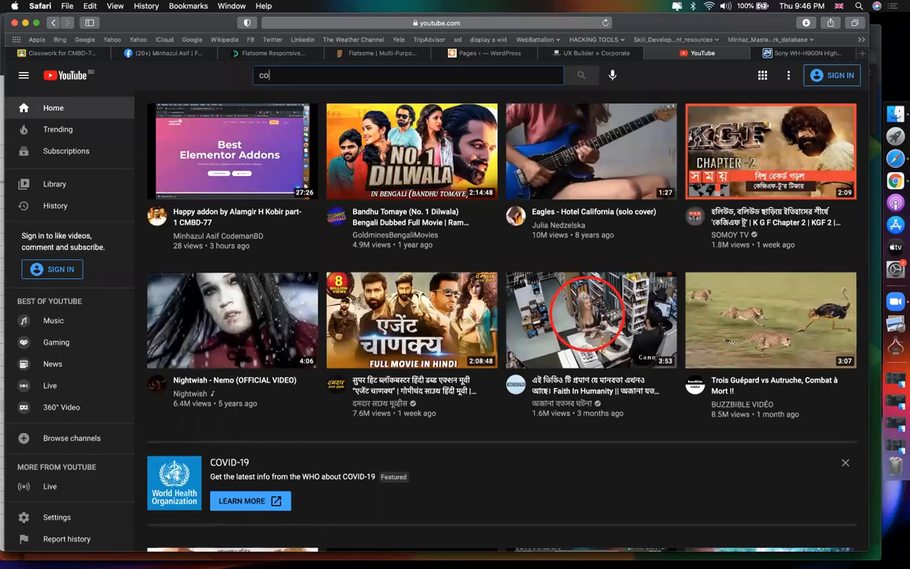
type("demanbd")
key("Return")
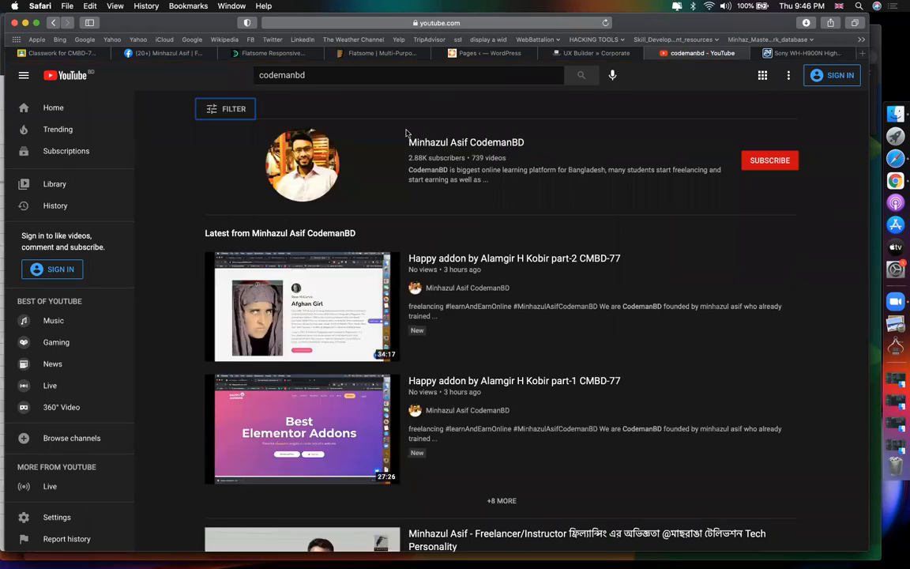
Step: Extend the YouTube search to "codemanbd woo product"
left_click(382, 79)
type("woo p")
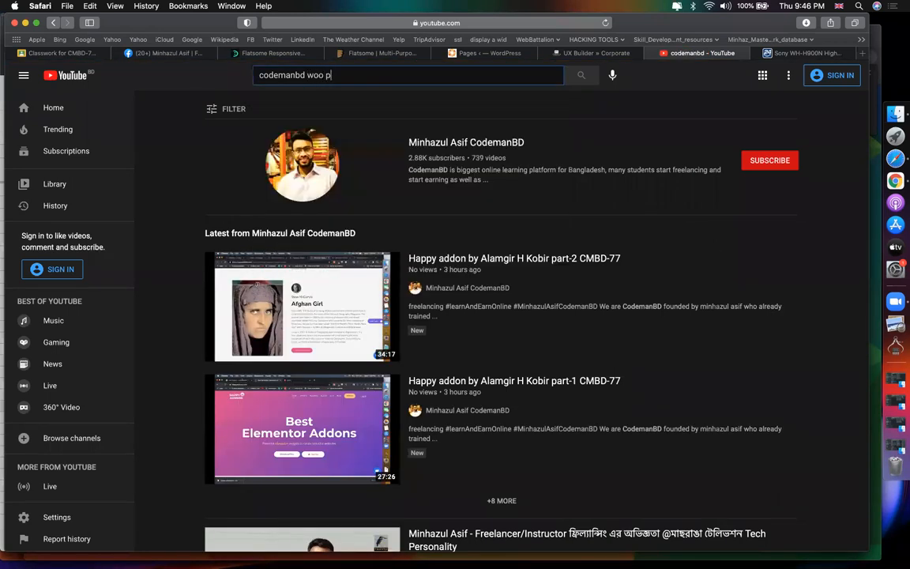
type("roduct")
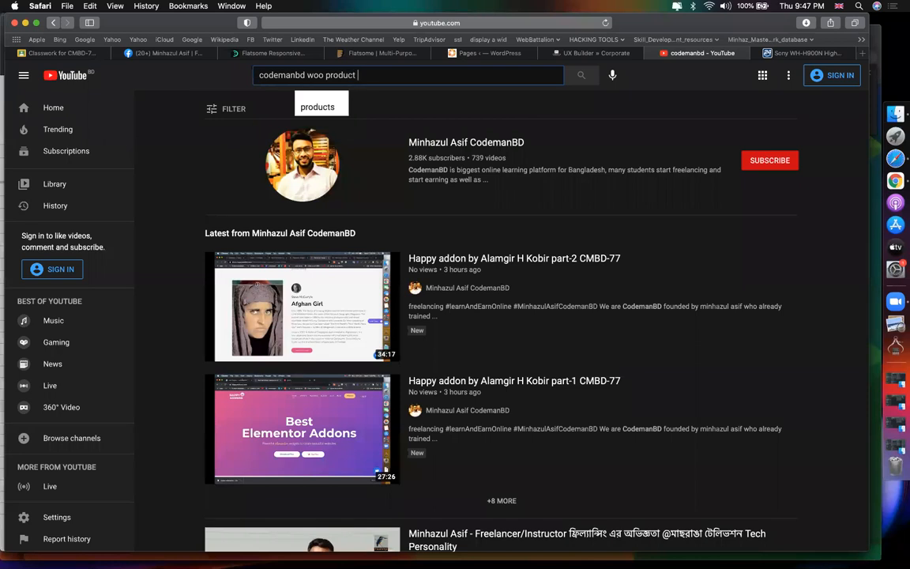
key("Return")
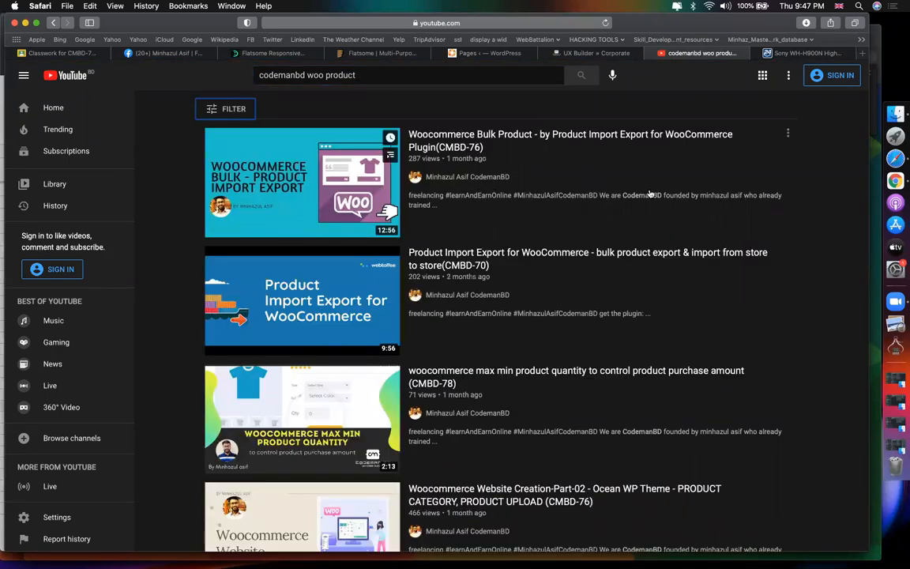
Step: Refine the YouTube search to "codemanbd woo product addons" and look through the resulting videos
left_click(445, 75)
type("addons")
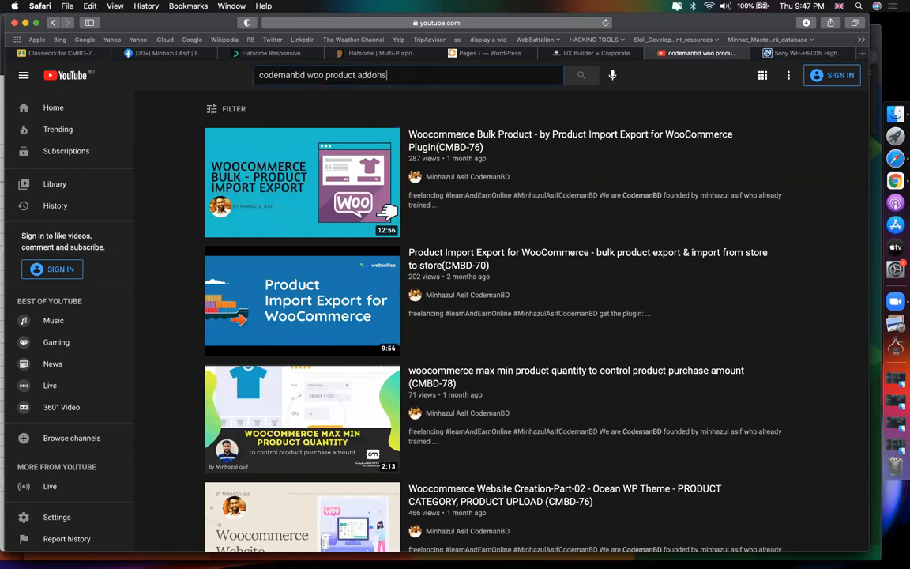
key("Return")
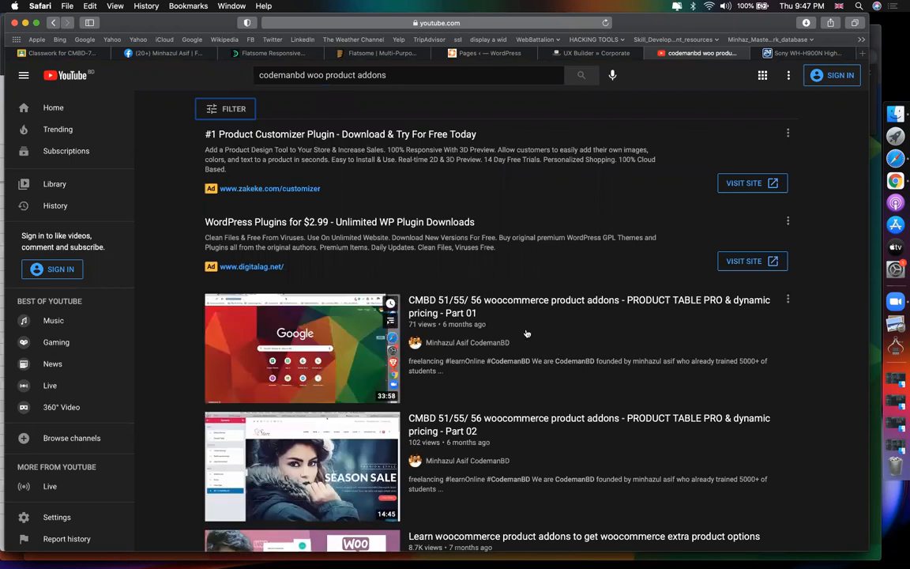
scroll(528, 333, "down", 5)
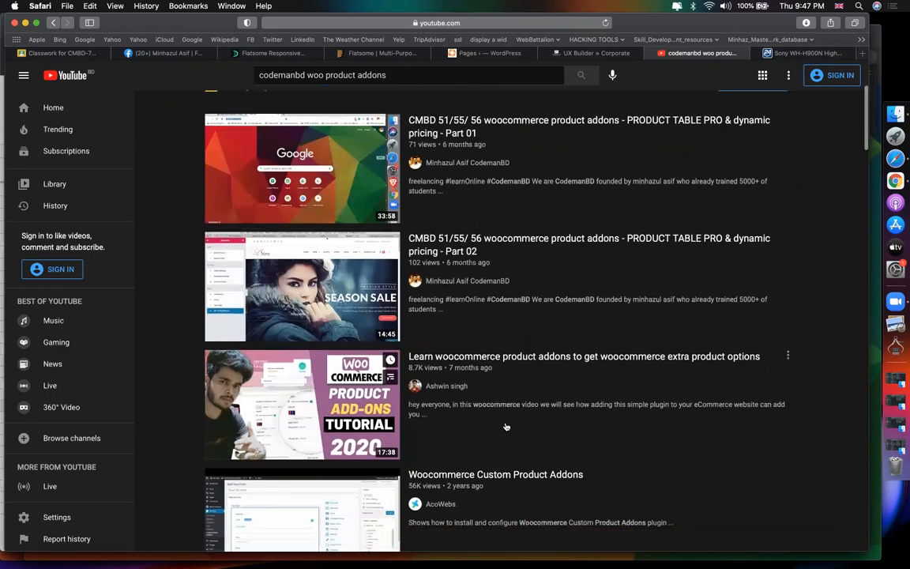
scroll(507, 427, "up", 4)
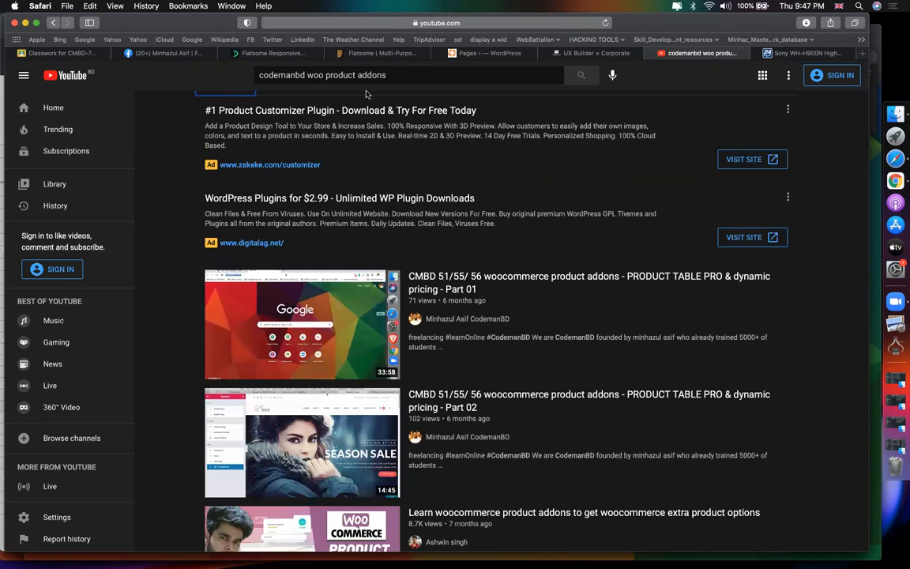
Step: Reduce the search to "codemanbd" and open the video listing of the CodemanBD channel
left_click_drag(307, 74, 672, 81)
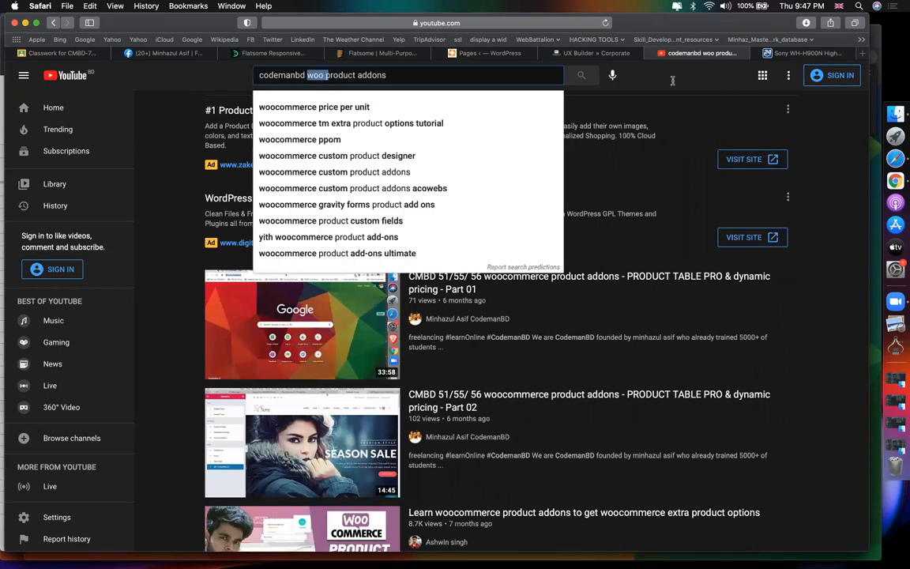
key("BackSpace")
key("Return")
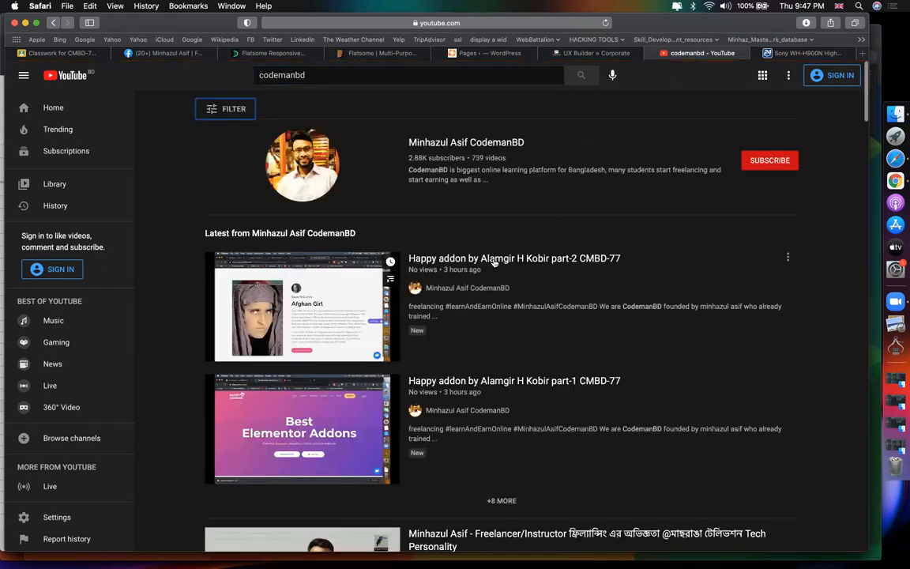
left_click(437, 143)
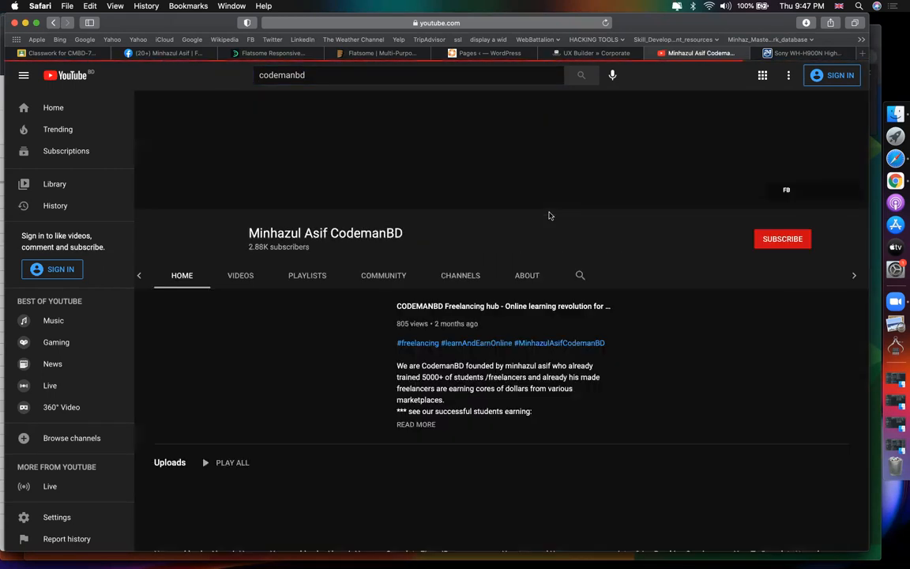
left_click(240, 275)
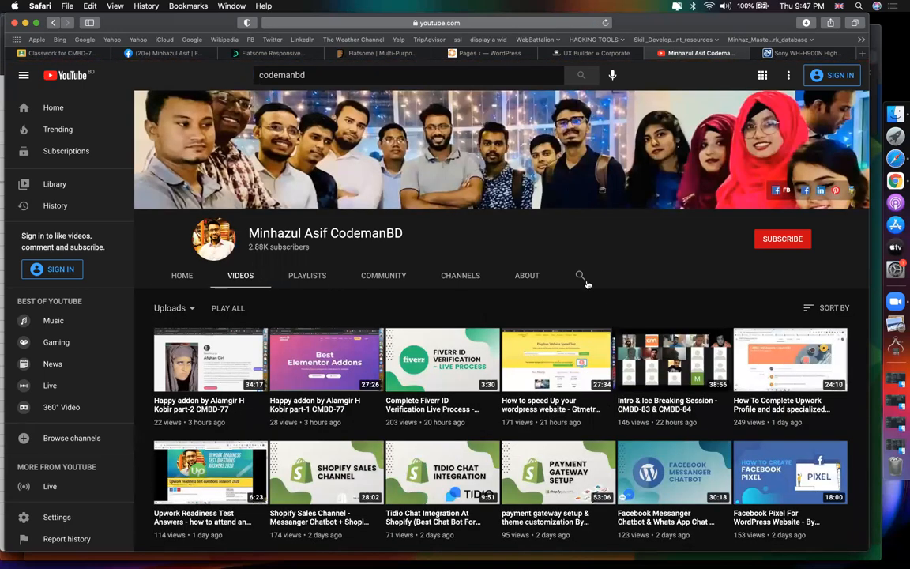
Step: Search within the CodemanBD channel for "product addons" and look through the matching videos
left_click(583, 278)
type("product addons")
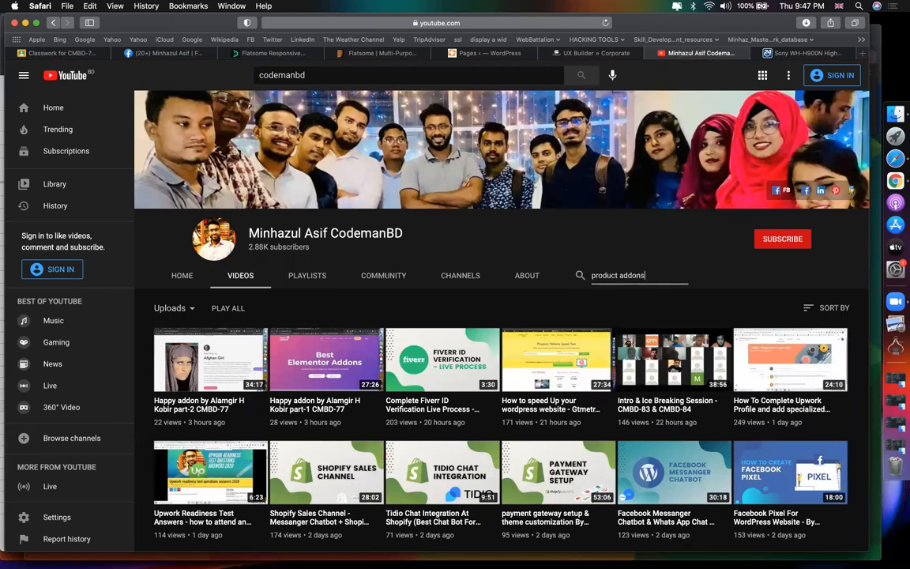
key("Return")
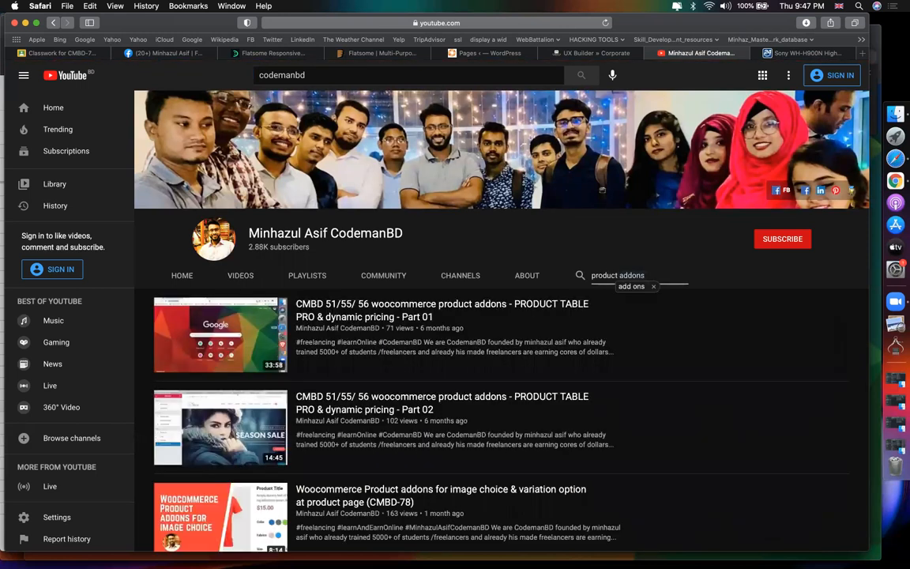
scroll(612, 396, "down", 5)
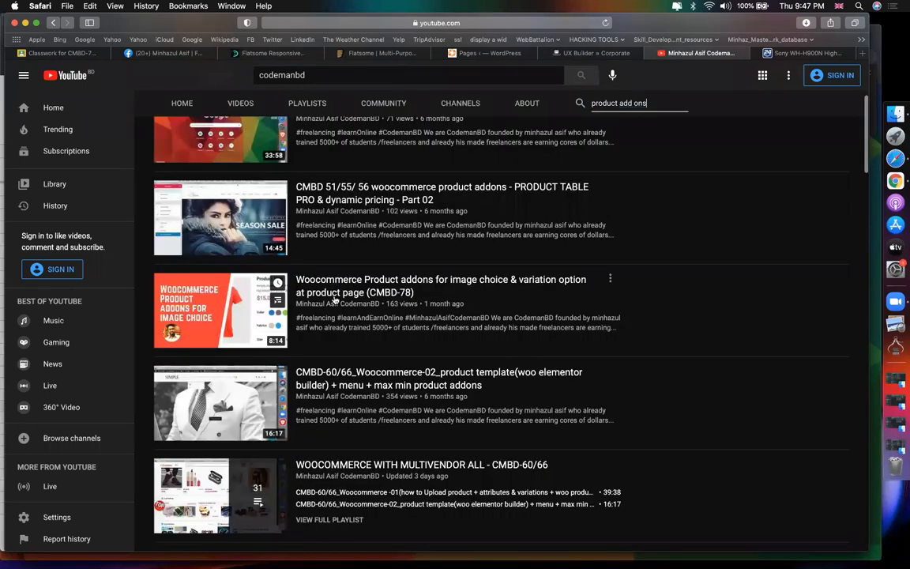
Step: Open the video on WooCommerce product addons for image choice and variation option (CMBD-78) and copy its share link
left_click(611, 278)
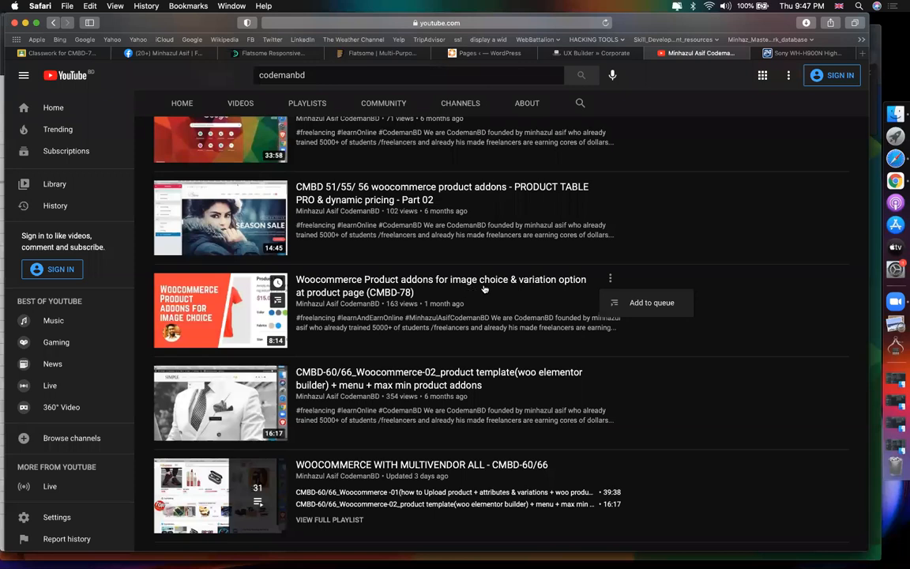
left_click(488, 286)
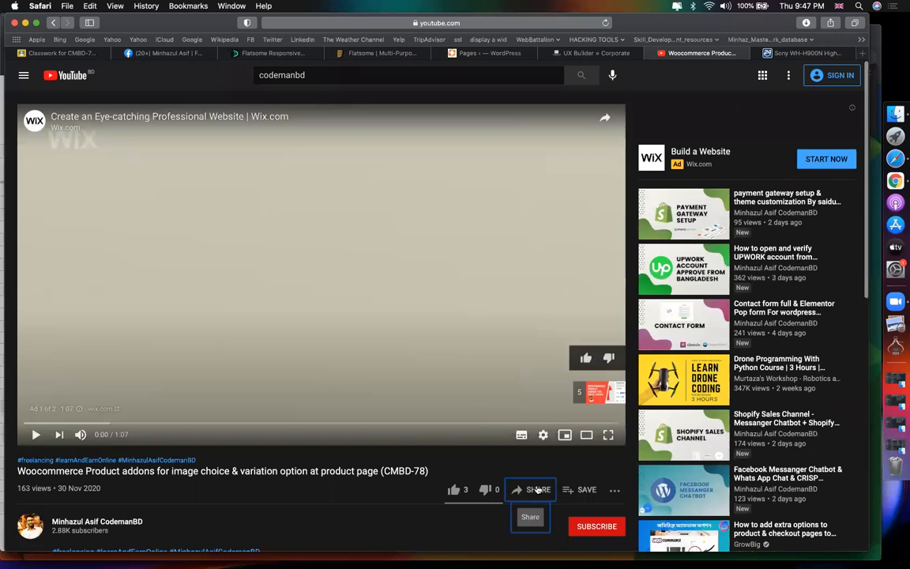
left_click(535, 489)
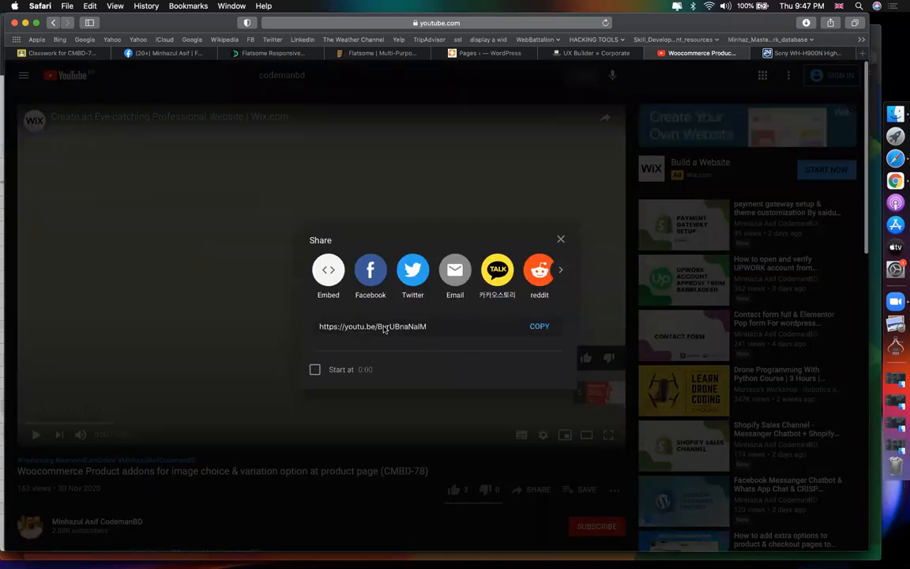
left_click(539, 327)
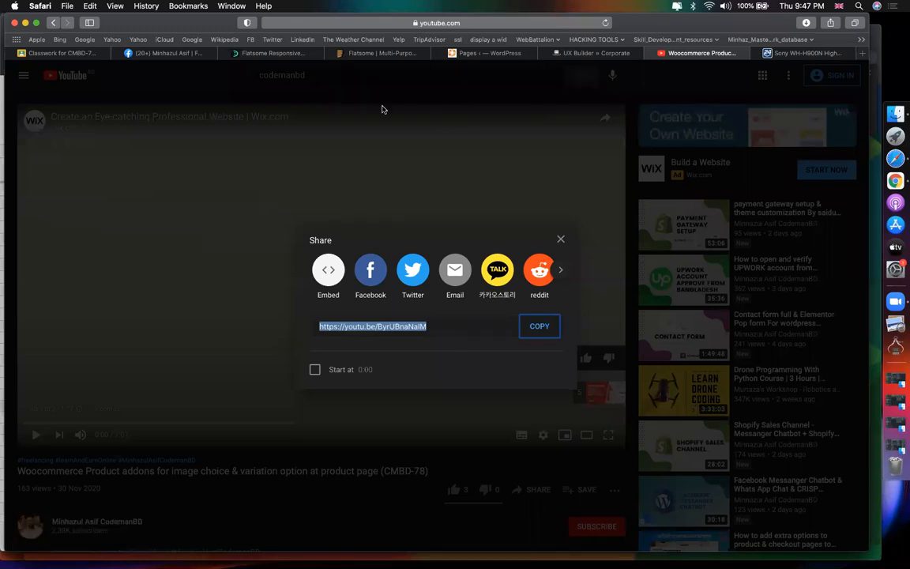
Step: Return to the Sony WH-H900N page on CHECK24 and view the gold colour variant
left_click(570, 54)
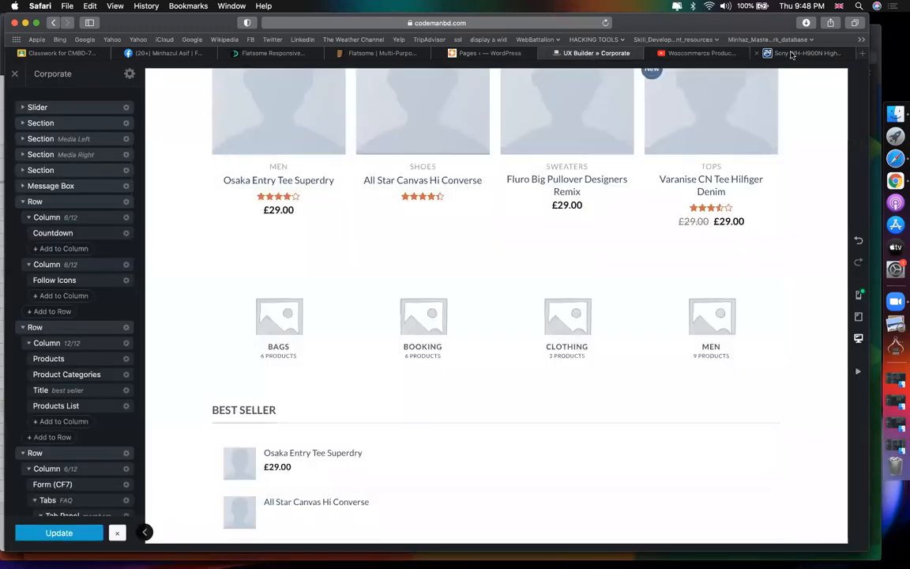
left_click(800, 53)
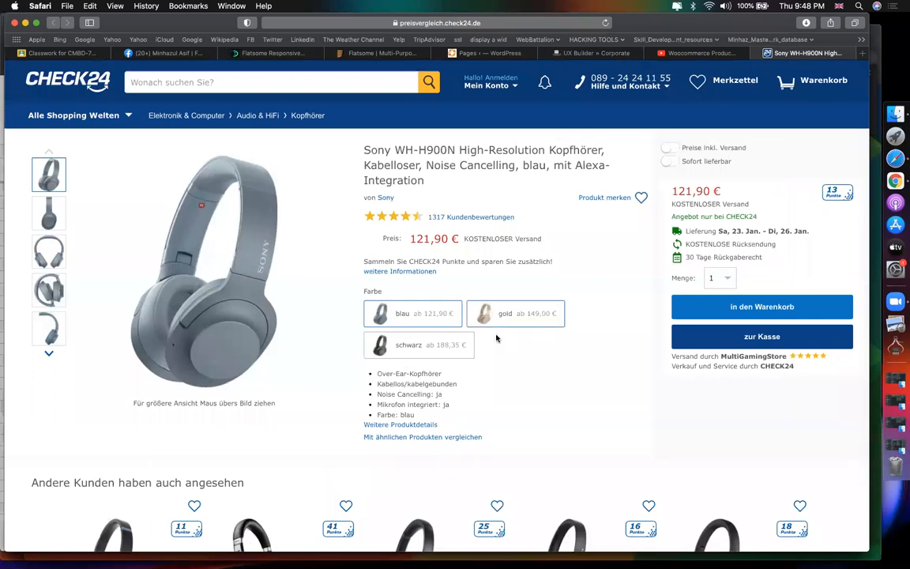
left_click(501, 324)
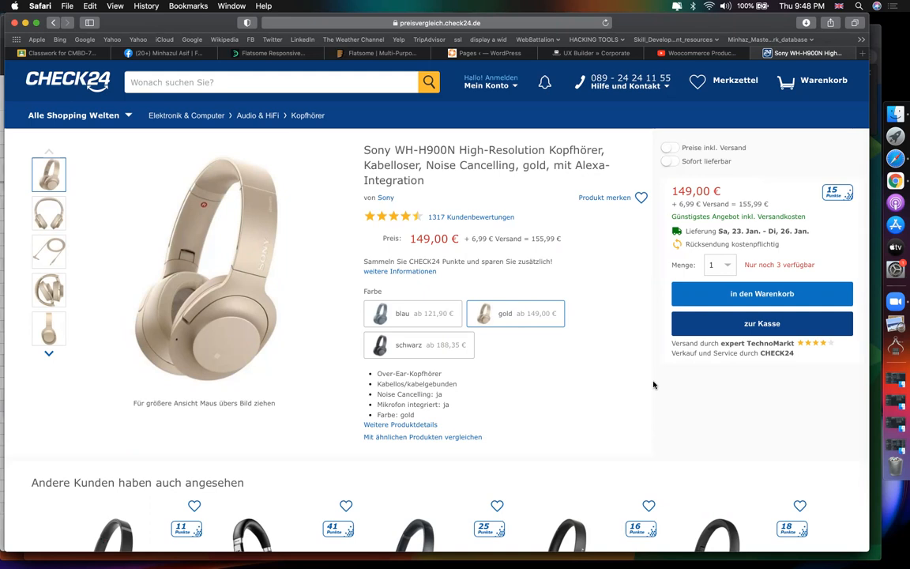
Step: Return to the Corporate page in UX Builder and view its header slider
left_click(476, 53)
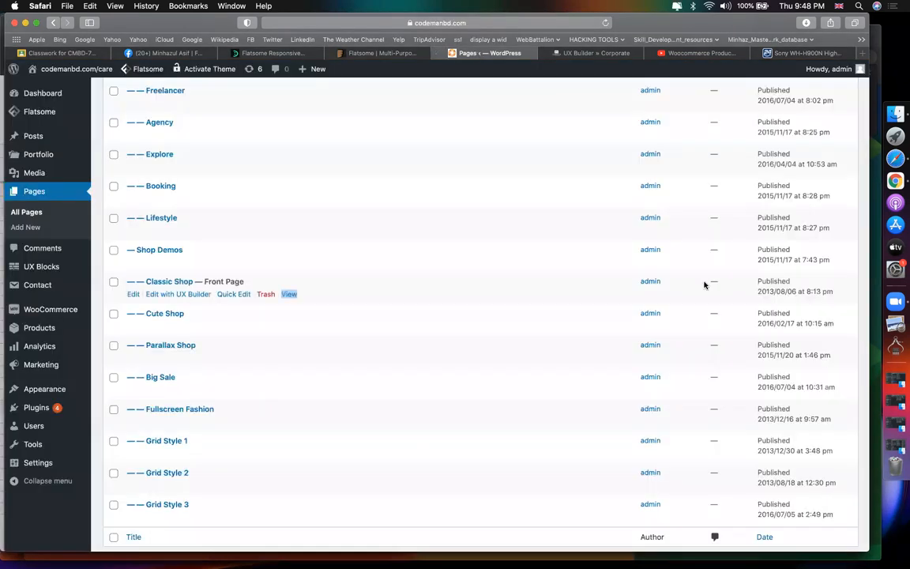
left_click(594, 53)
scroll(453, 385, "up", 20)
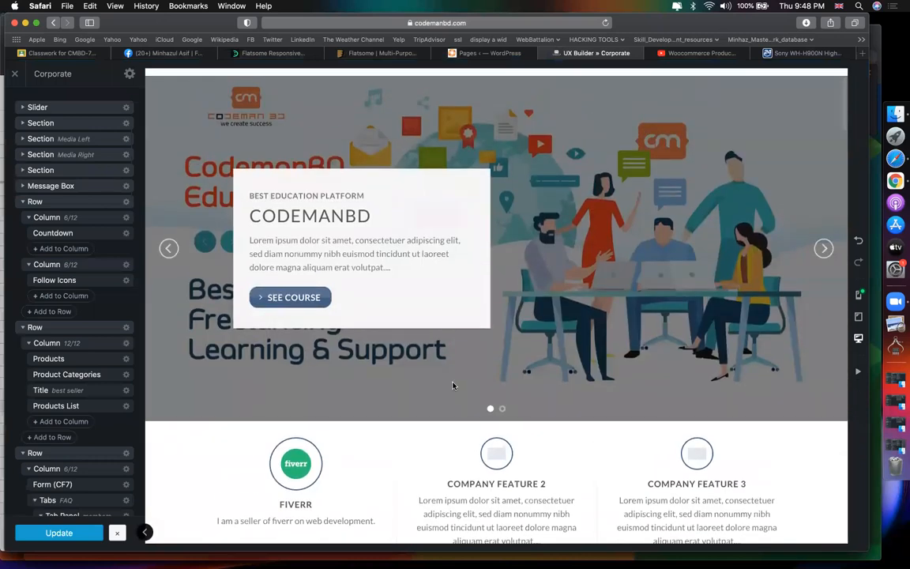